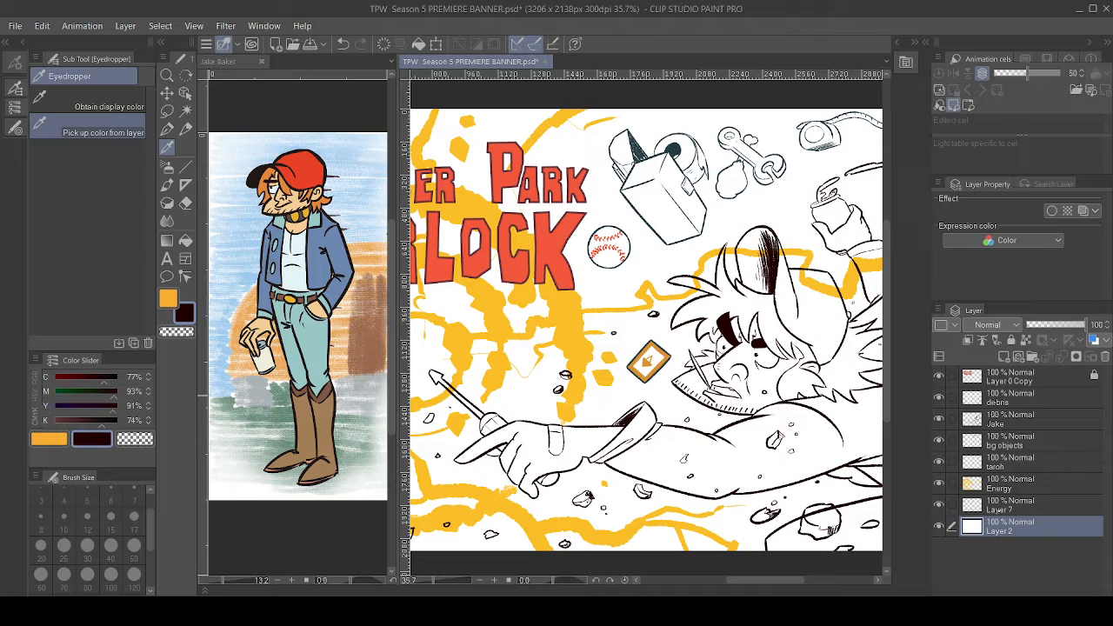
- Examine what the Jake and debris layers contribute to the banner by hiding and showing each one
{"action": "scroll", "coordinate": [700, 322], "scroll_direction": "down", "scroll_amount": 5}
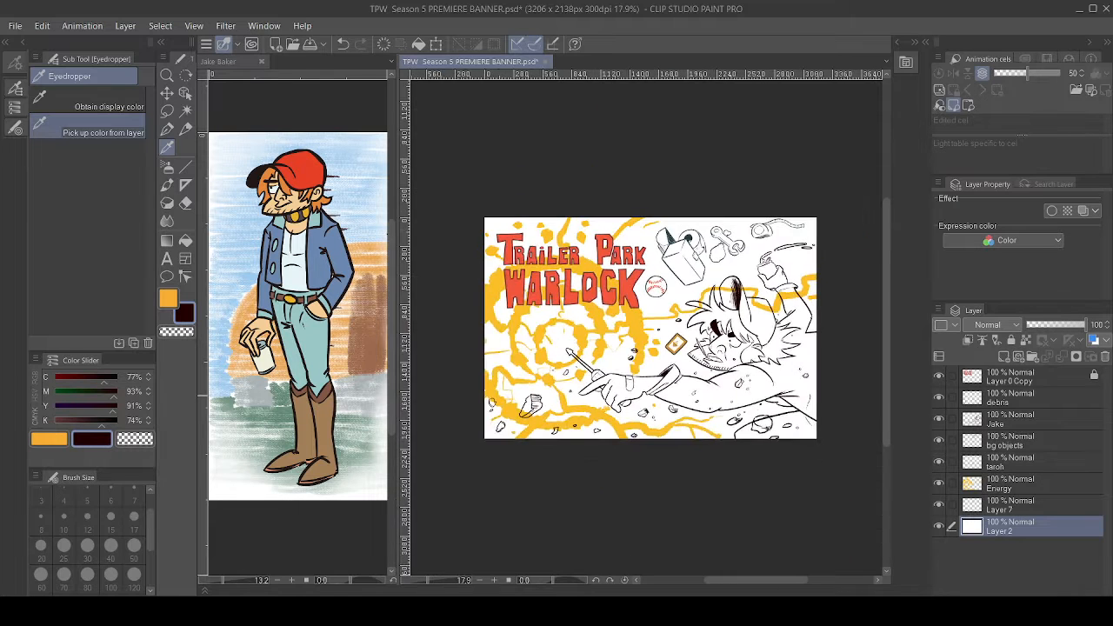
{"action": "scroll", "coordinate": [702, 347], "scroll_direction": "up", "scroll_amount": 2}
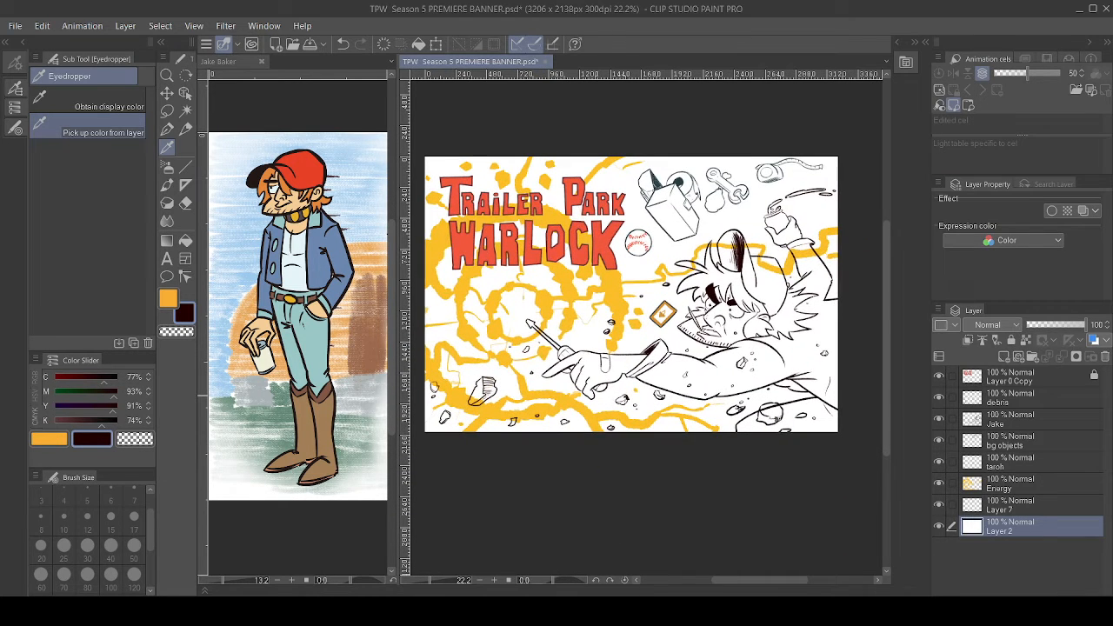
{"action": "scroll", "coordinate": [729, 328], "scroll_direction": "up", "scroll_amount": 1}
{"action": "left_click_drag", "start_coordinate": [729, 328], "coordinate": [766, 347]}
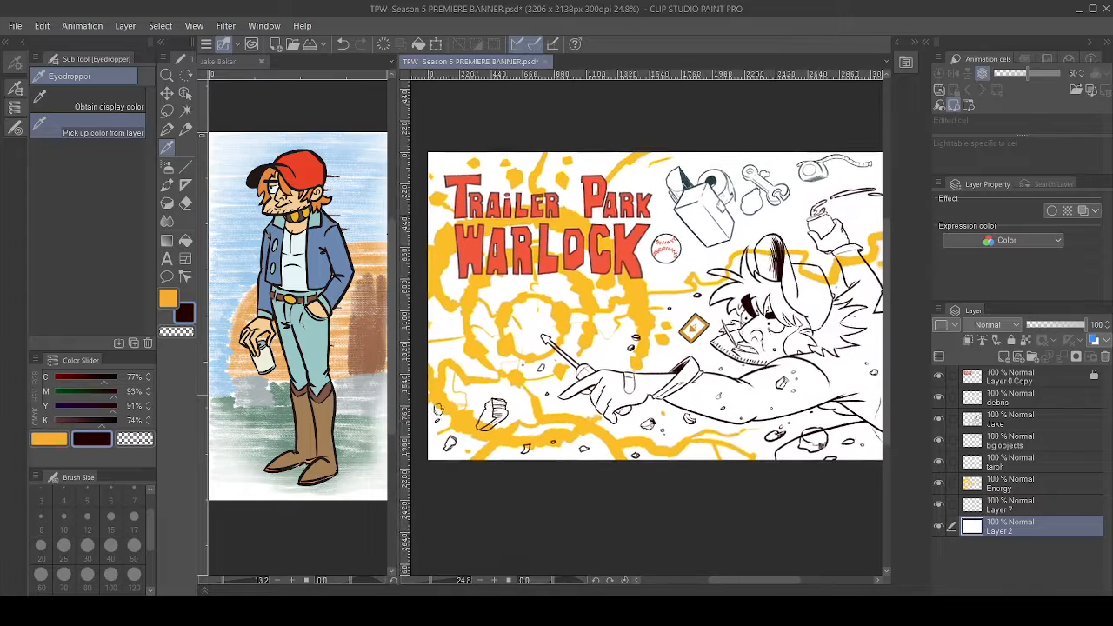
{"action": "scroll", "coordinate": [661, 308], "scroll_direction": "down", "scroll_amount": 1}
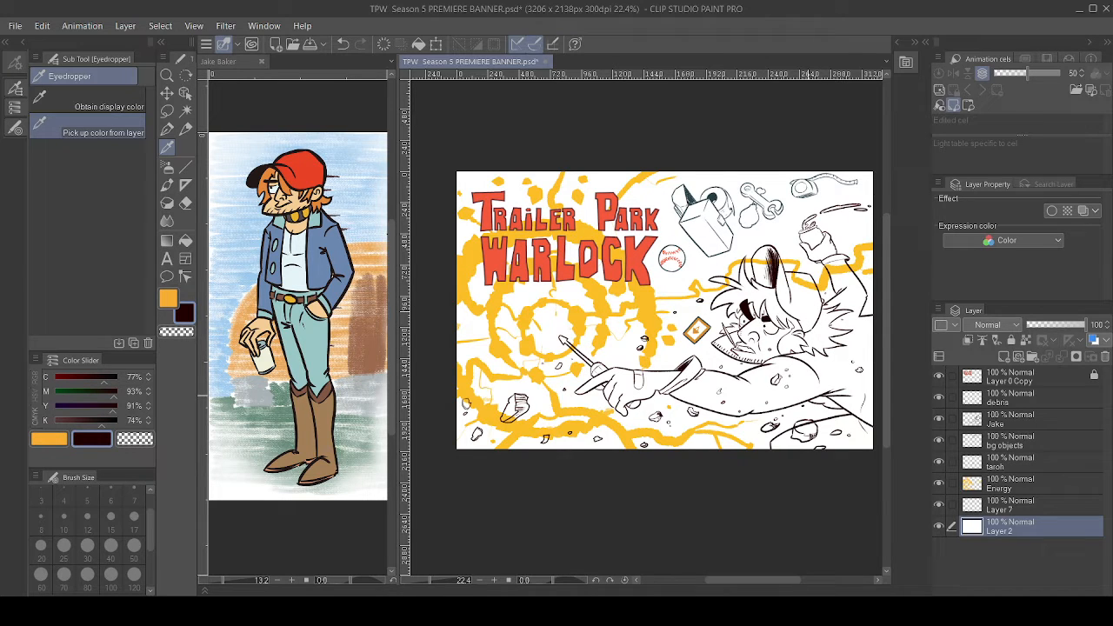
{"action": "left_click", "coordinate": [938, 418]}
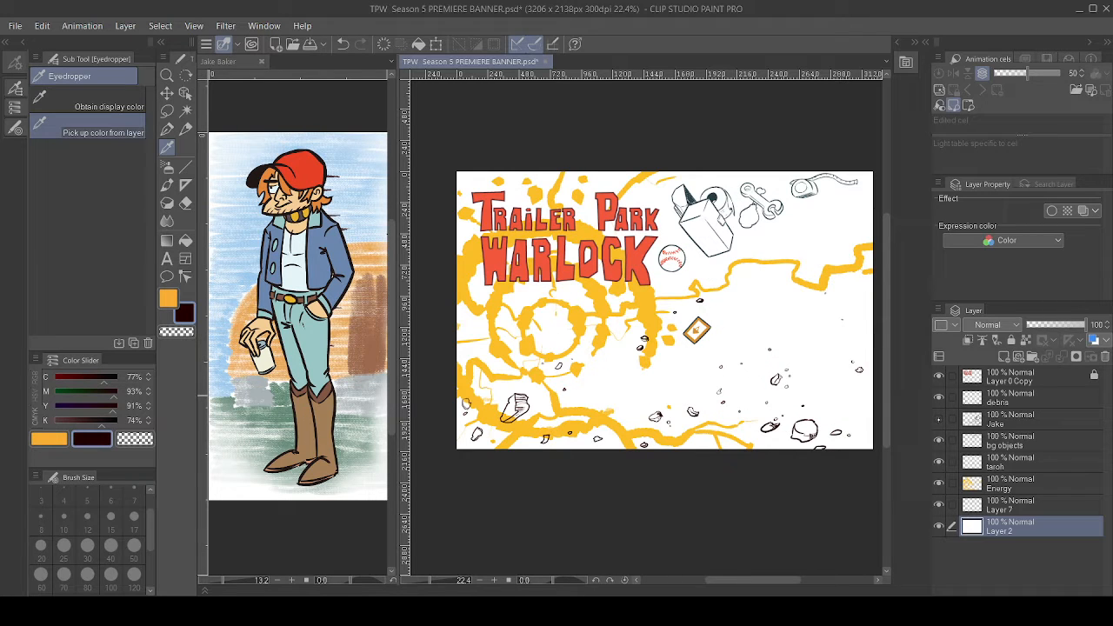
{"action": "left_click", "coordinate": [938, 418]}
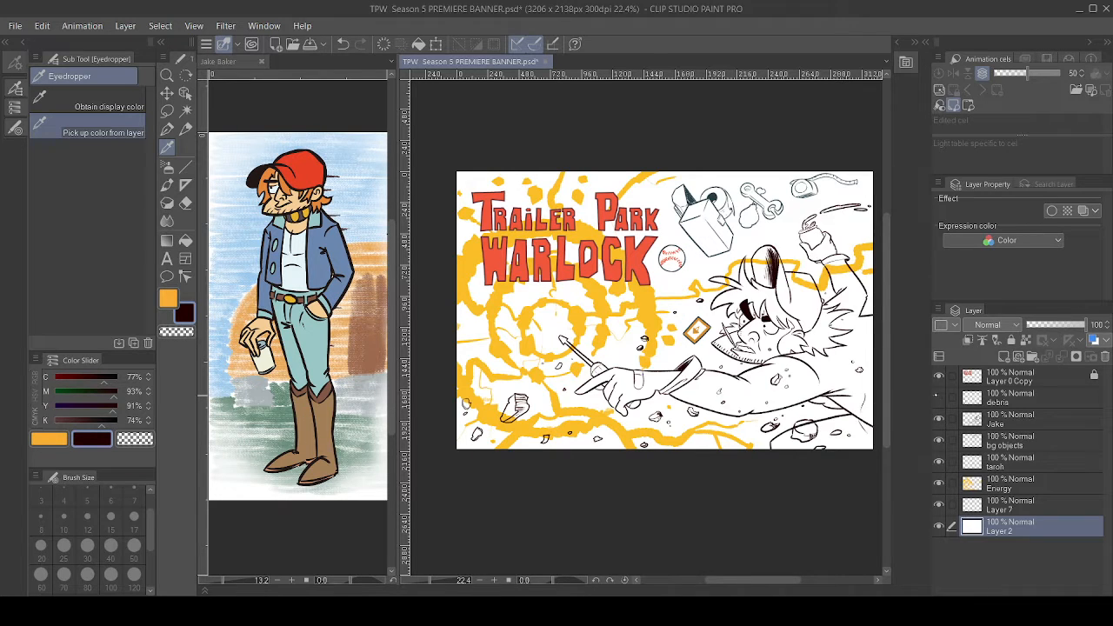
{"action": "left_click", "coordinate": [937, 397]}
{"action": "left_click", "coordinate": [938, 396]}
{"action": "left_click", "coordinate": [937, 397]}
{"action": "left_click", "coordinate": [937, 397]}
{"action": "left_click", "coordinate": [938, 397]}
{"action": "left_click", "coordinate": [938, 396]}
- Examine what the bg objects and taroh layers contribute to the banner by hiding and showing each one
{"action": "left_click", "coordinate": [938, 440]}
{"action": "left_click", "coordinate": [939, 440]}
{"action": "left_click", "coordinate": [939, 441]}
{"action": "left_click", "coordinate": [939, 440]}
{"action": "left_click", "coordinate": [939, 461]}
{"action": "left_click", "coordinate": [939, 462]}
{"action": "left_click", "coordinate": [938, 462]}
{"action": "left_click", "coordinate": [939, 462]}
{"action": "left_click", "coordinate": [938, 461]}
{"action": "left_click", "coordinate": [938, 462]}
- Compare the banner with and without the yellow Energy layer by toggling its visibility
{"action": "left_click", "coordinate": [938, 483]}
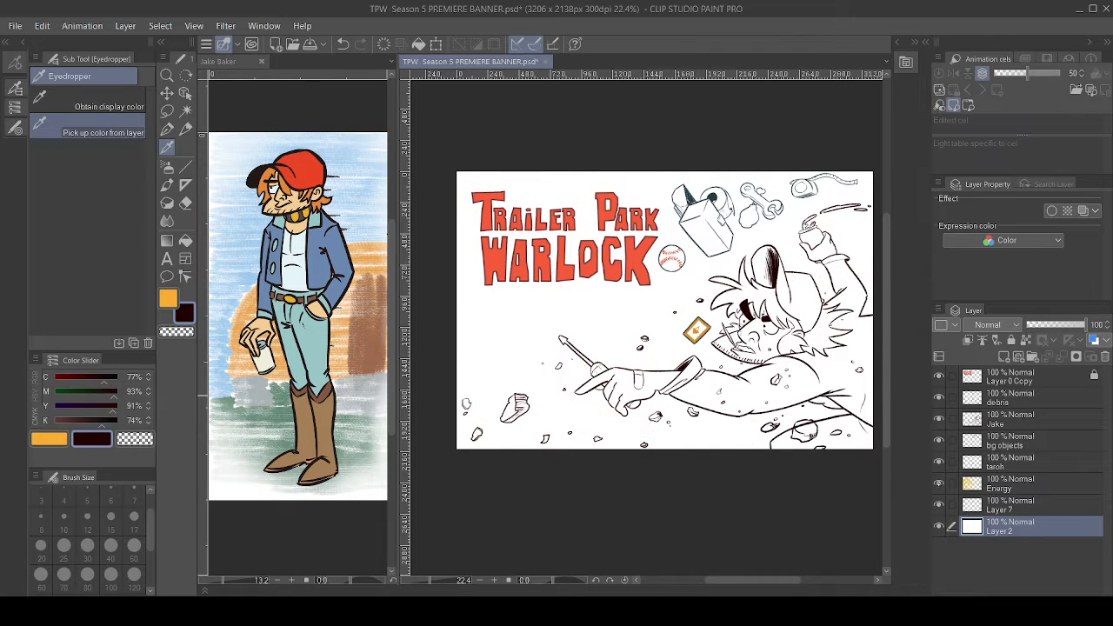
{"action": "left_click", "coordinate": [938, 483]}
{"action": "left_click", "coordinate": [939, 483]}
{"action": "left_click", "coordinate": [938, 483]}
{"action": "left_click", "coordinate": [938, 483]}
{"action": "left_click", "coordinate": [938, 483]}
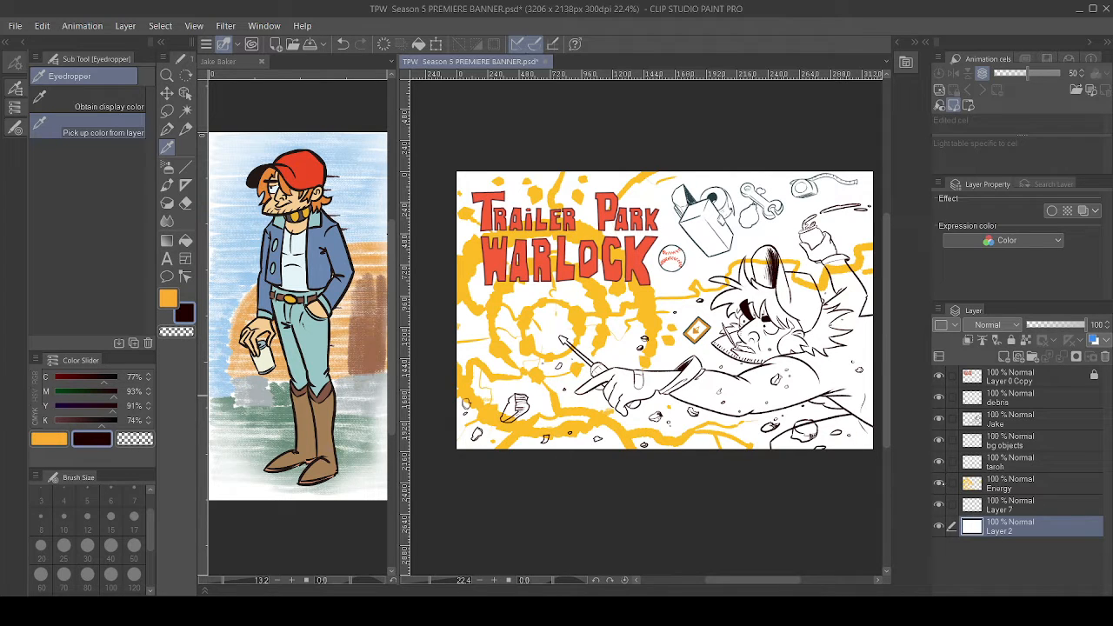
{"action": "left_click", "coordinate": [939, 483]}
{"action": "left_click", "coordinate": [940, 483]}
- Add a new layer directly above bg objects and set the Jake line art layer as the reference layer
{"action": "left_click", "coordinate": [1016, 440]}
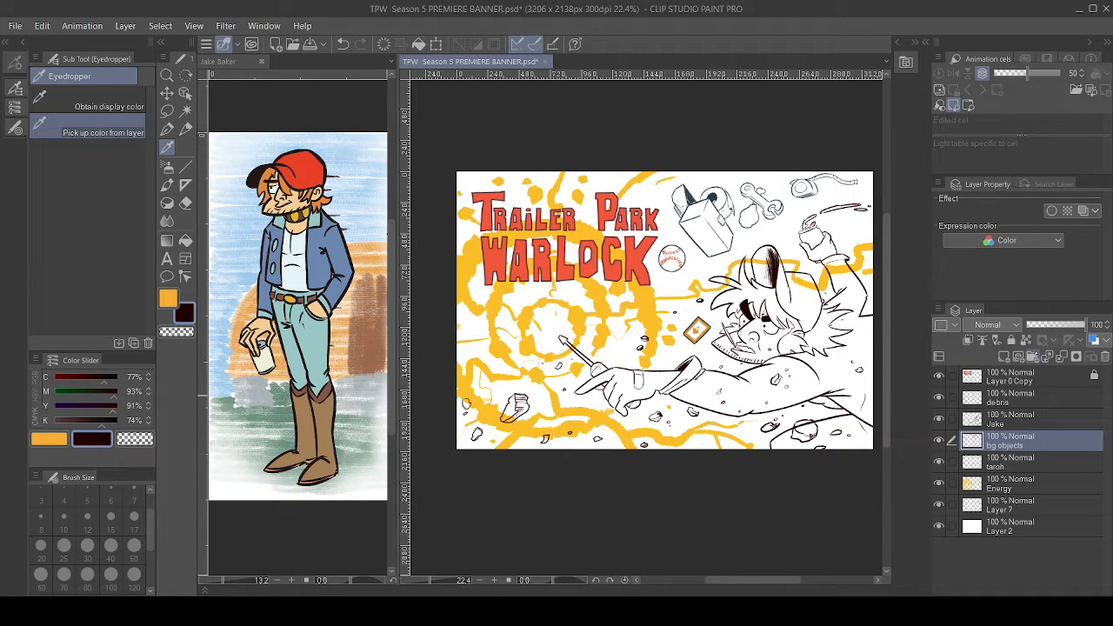
{"action": "left_click", "coordinate": [1004, 357]}
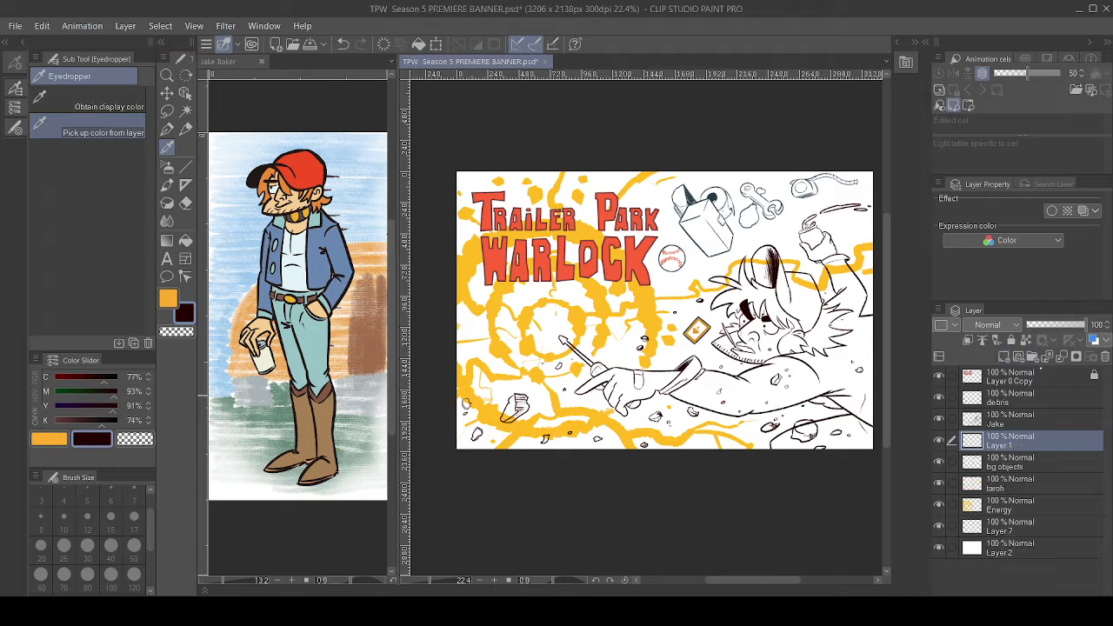
{"action": "left_click", "coordinate": [1012, 419]}
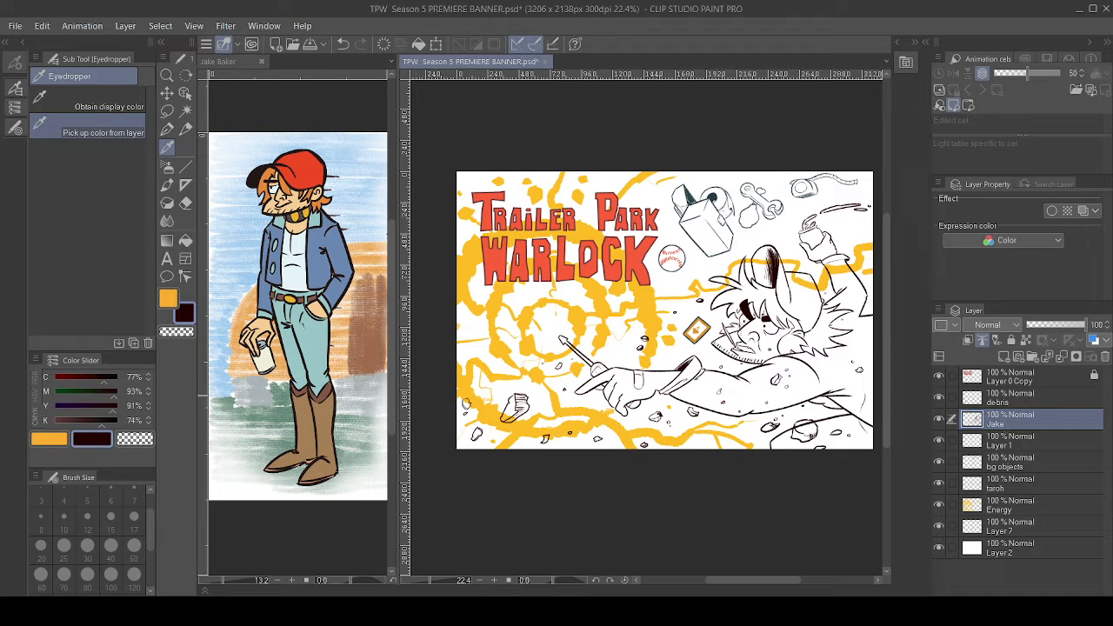
- Sample the cap's red and the jacket's blue from the character reference picture into the two colour slots
{"action": "left_click", "coordinate": [302, 163], "text": "ctrl"}
{"action": "left_click", "coordinate": [302, 162], "text": "ctrl"}
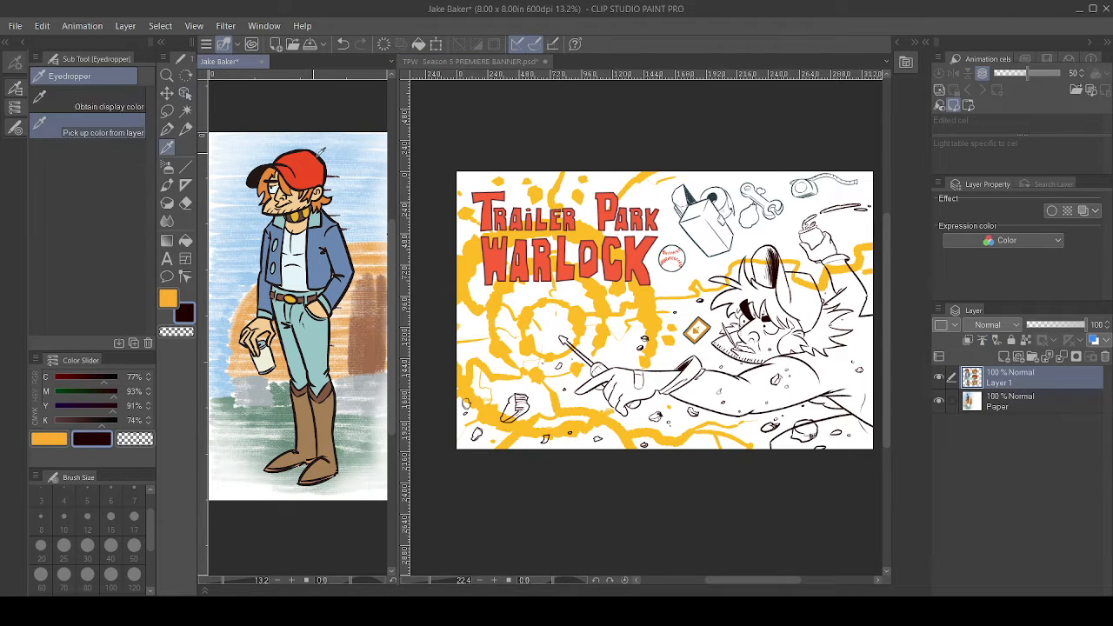
{"action": "left_click", "coordinate": [313, 161]}
{"action": "key", "text": "x"}
{"action": "left_click", "coordinate": [336, 242]}
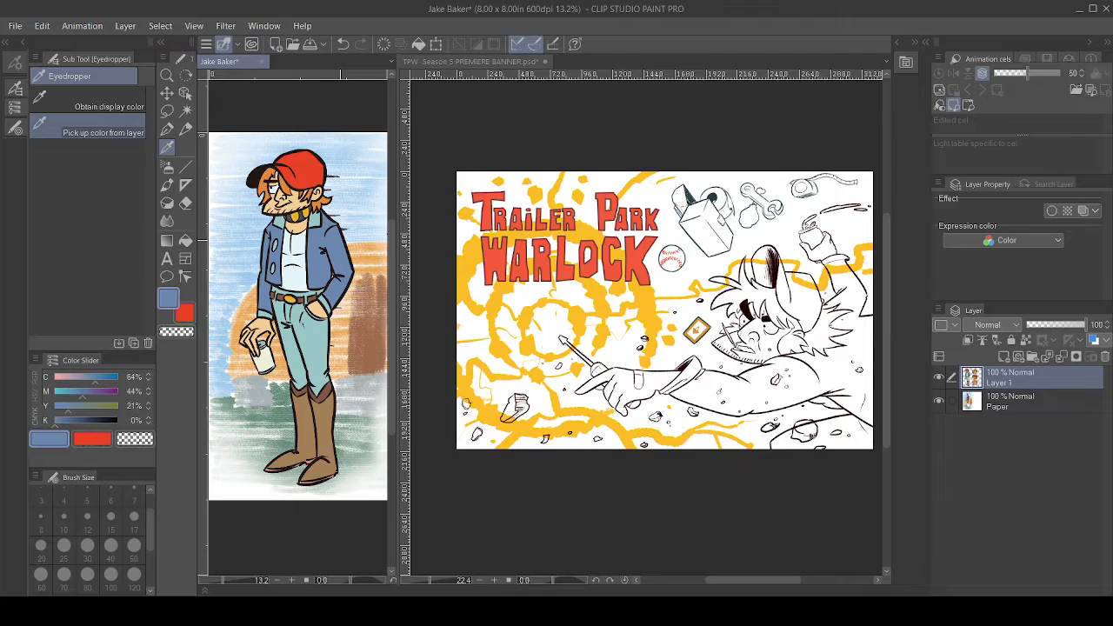
- Fill the crown of the character's cap on the banner with the sampled red on Layer 1
{"action": "left_click", "coordinate": [755, 368]}
{"action": "left_click_drag", "start_coordinate": [755, 368], "coordinate": [701, 352]}
{"action": "scroll", "coordinate": [701, 352], "scroll_direction": "up", "scroll_amount": 6}
{"action": "left_click_drag", "start_coordinate": [701, 261], "coordinate": [609, 421]}
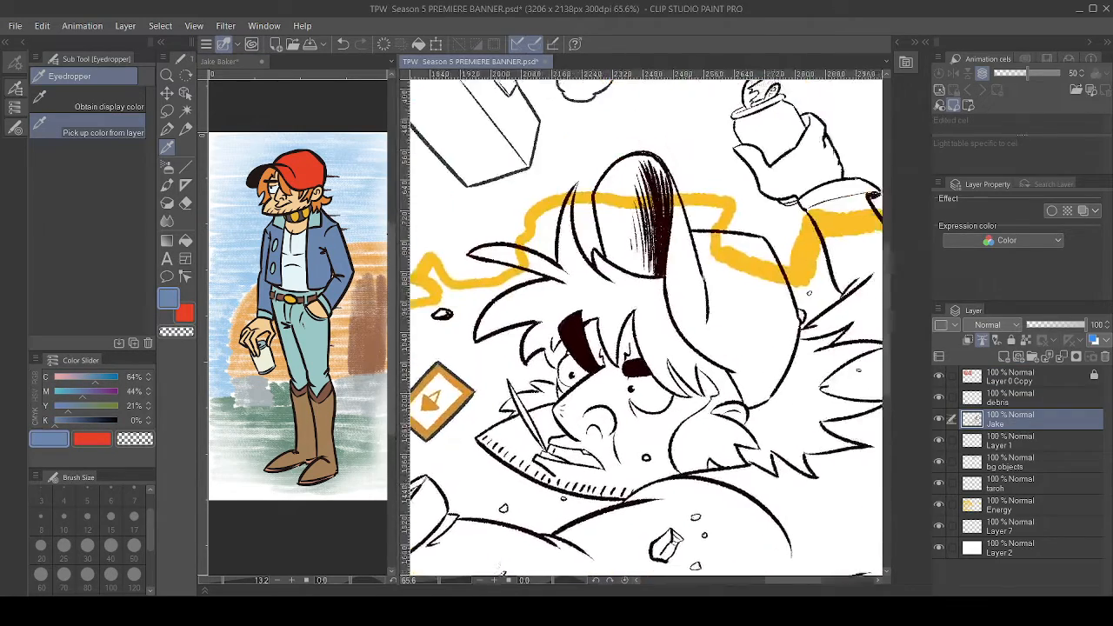
{"action": "left_click", "coordinate": [1024, 442]}
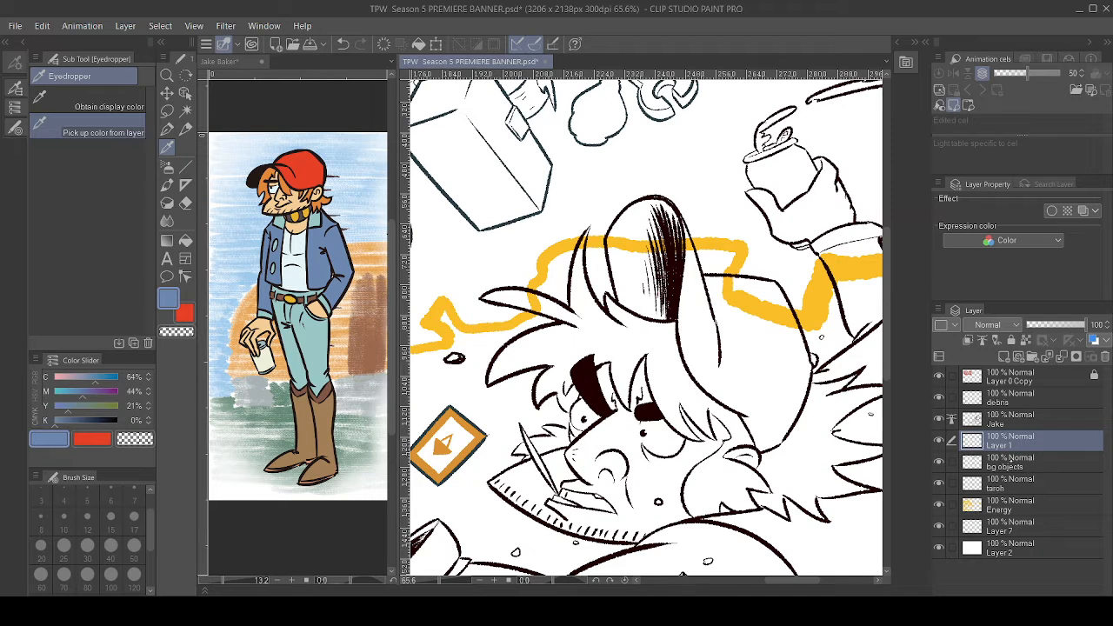
{"action": "key", "text": "g"}
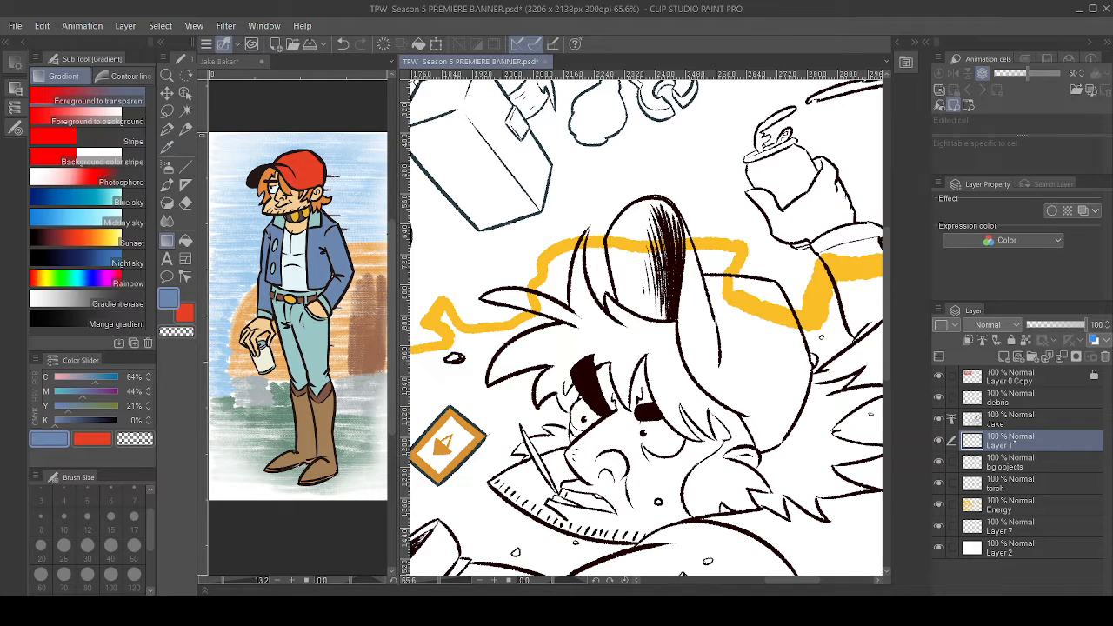
{"action": "key", "text": "g"}
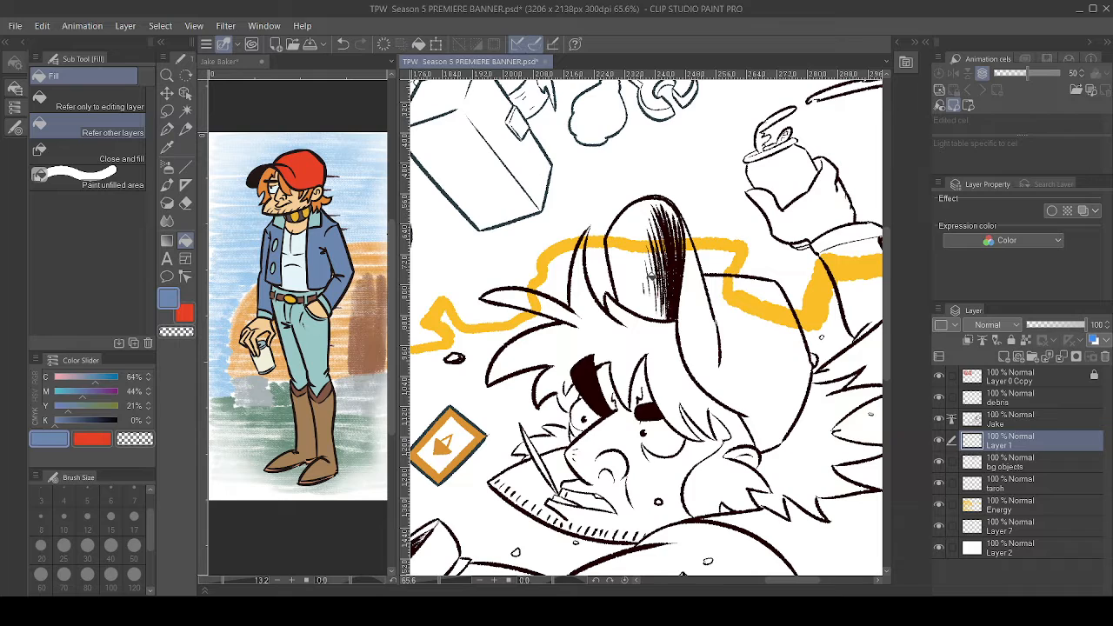
{"action": "left_click", "coordinate": [738, 361]}
{"action": "key", "text": "ctrl+z"}
{"action": "key", "text": "x"}
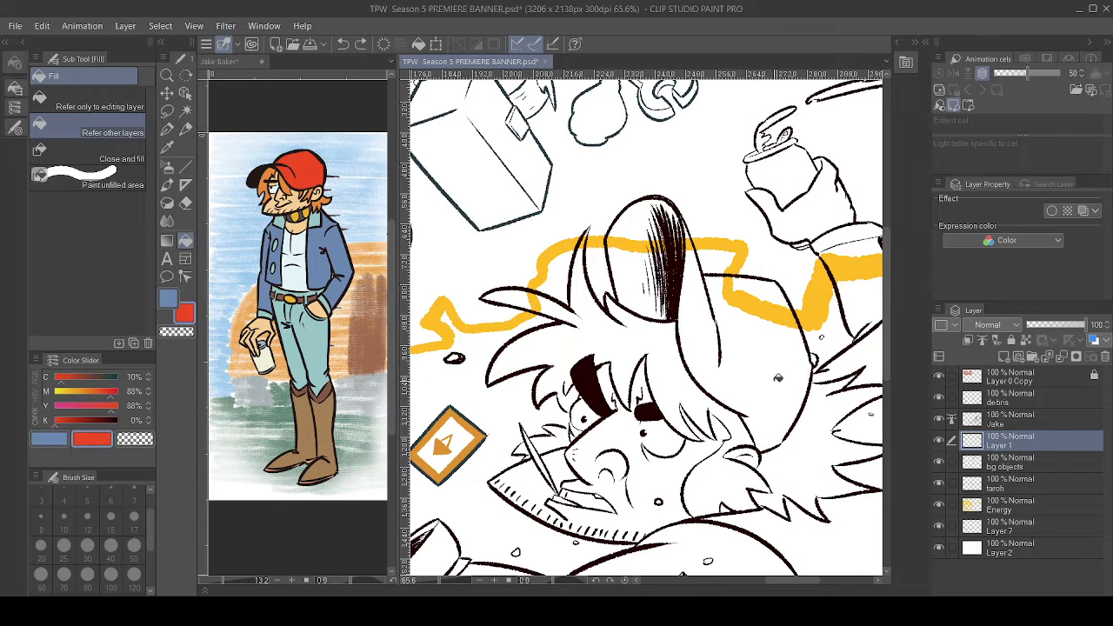
{"action": "left_click", "coordinate": [778, 377]}
- Lower the red's magenta to 61% to get orange and fill the underside of the cap's bill
{"action": "left_click_drag", "start_coordinate": [688, 391], "coordinate": [647, 267]}
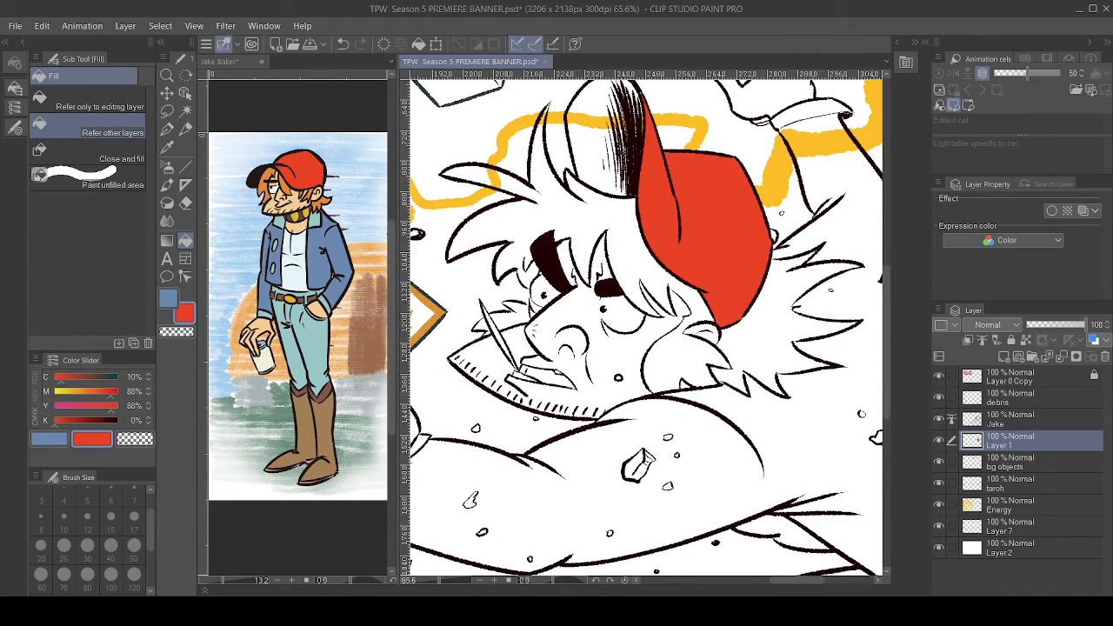
{"action": "scroll", "coordinate": [643, 322], "scroll_direction": "up", "scroll_amount": 3}
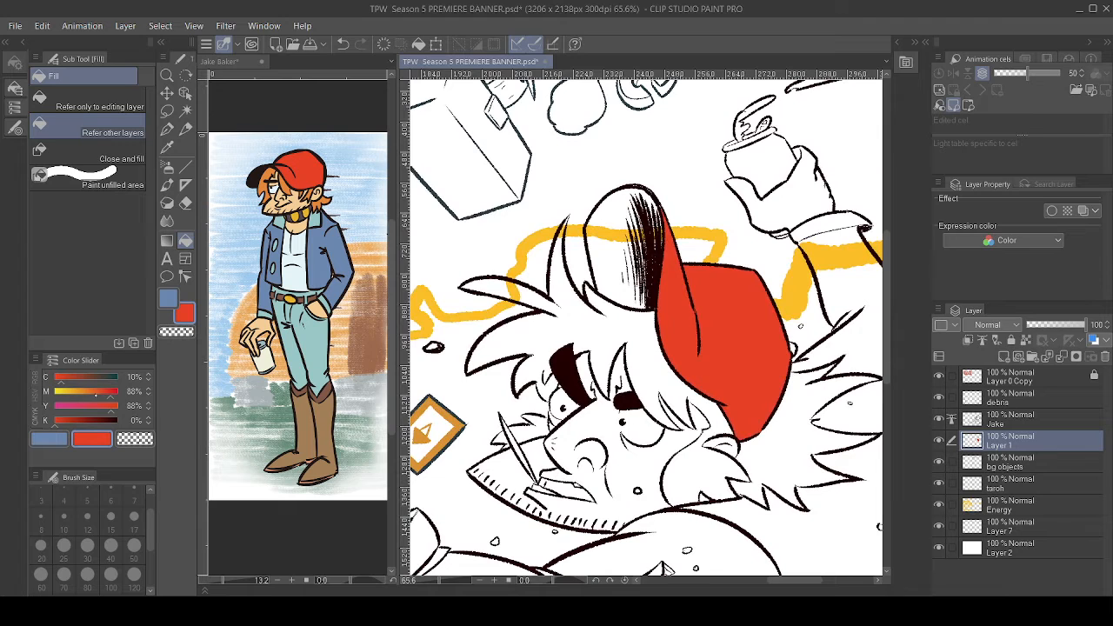
{"action": "left_click", "coordinate": [94, 391]}
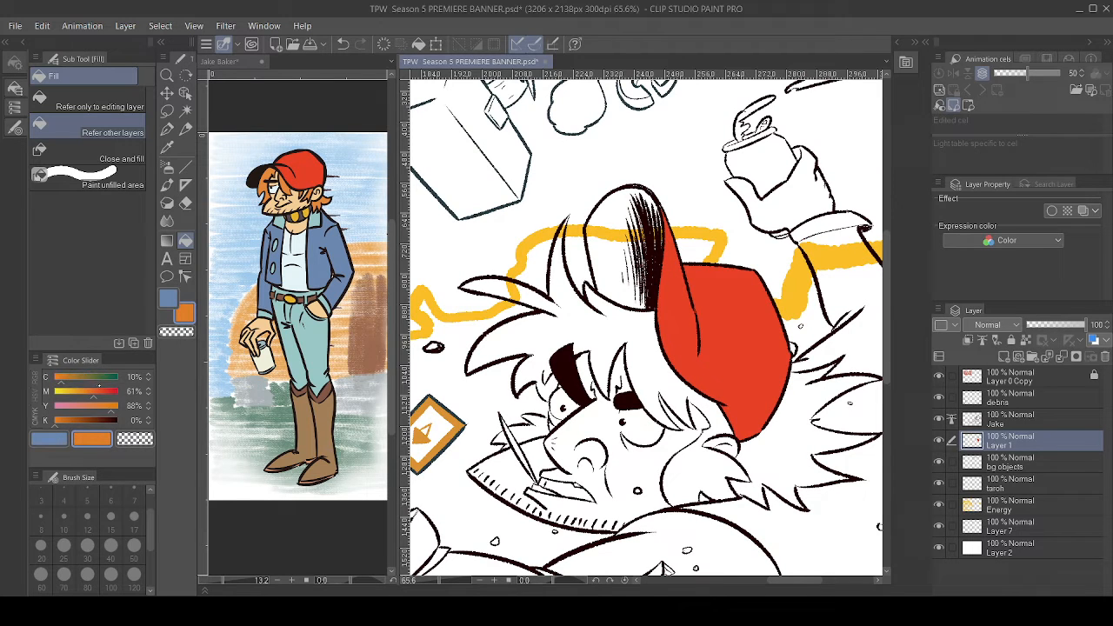
{"action": "left_click", "coordinate": [627, 239]}
- Sample the orange of the bill and the red of the crown for Pen touch-ups on the cap, ending on red
{"action": "key", "text": "p"}
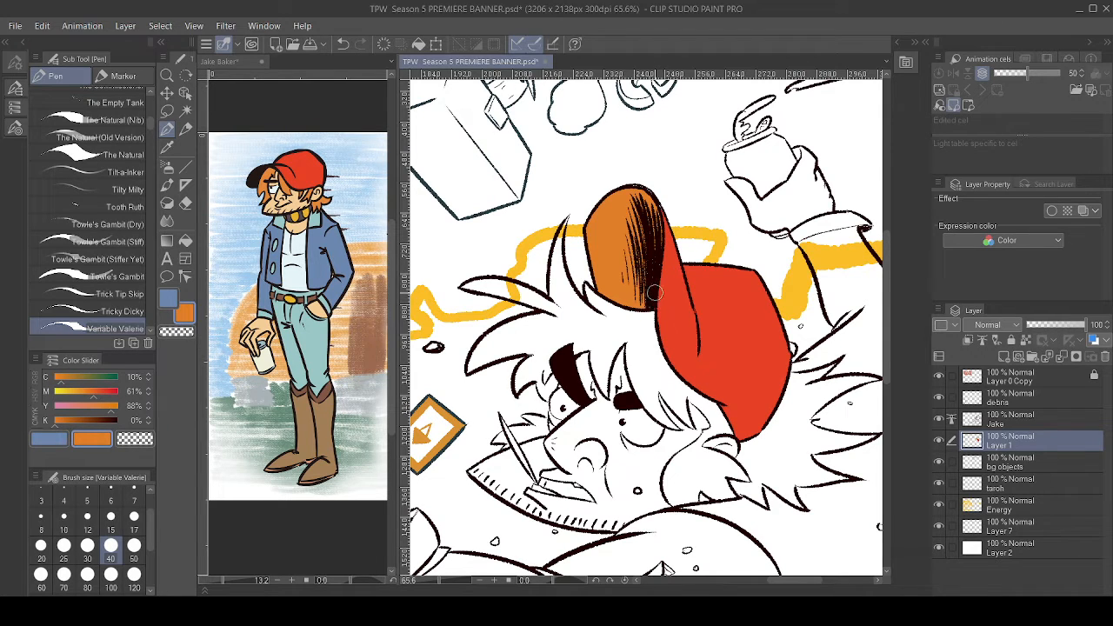
{"action": "key", "text": "i"}
{"action": "left_click", "coordinate": [672, 291]}
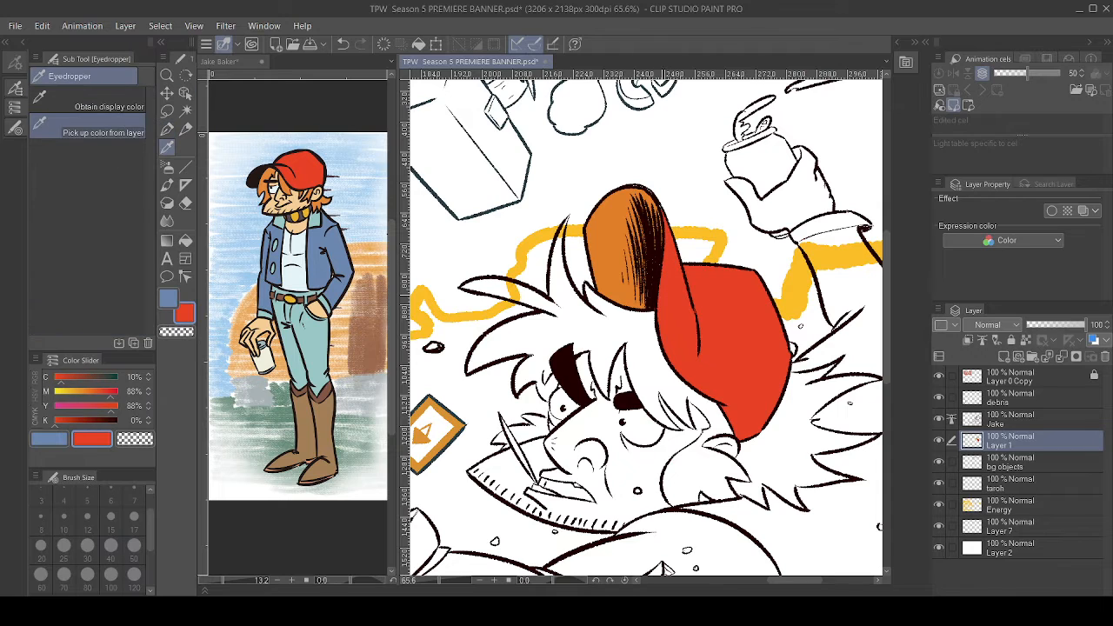
{"action": "key", "text": "p"}
{"action": "left_click", "coordinate": [579, 212], "text": "alt"}
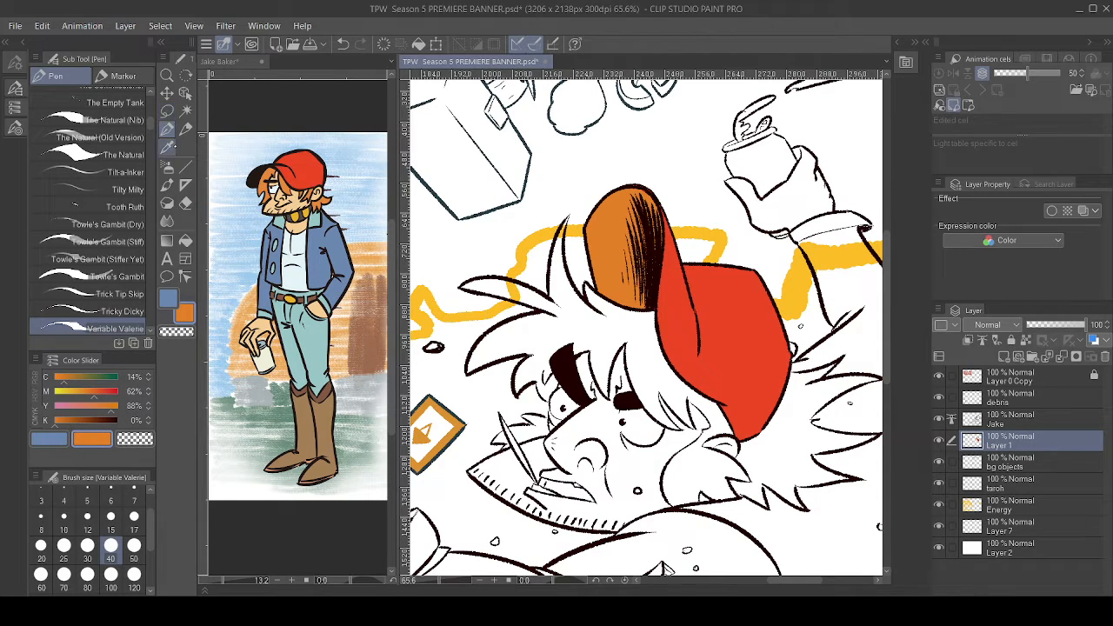
{"action": "left_click", "coordinate": [708, 291], "text": "alt"}
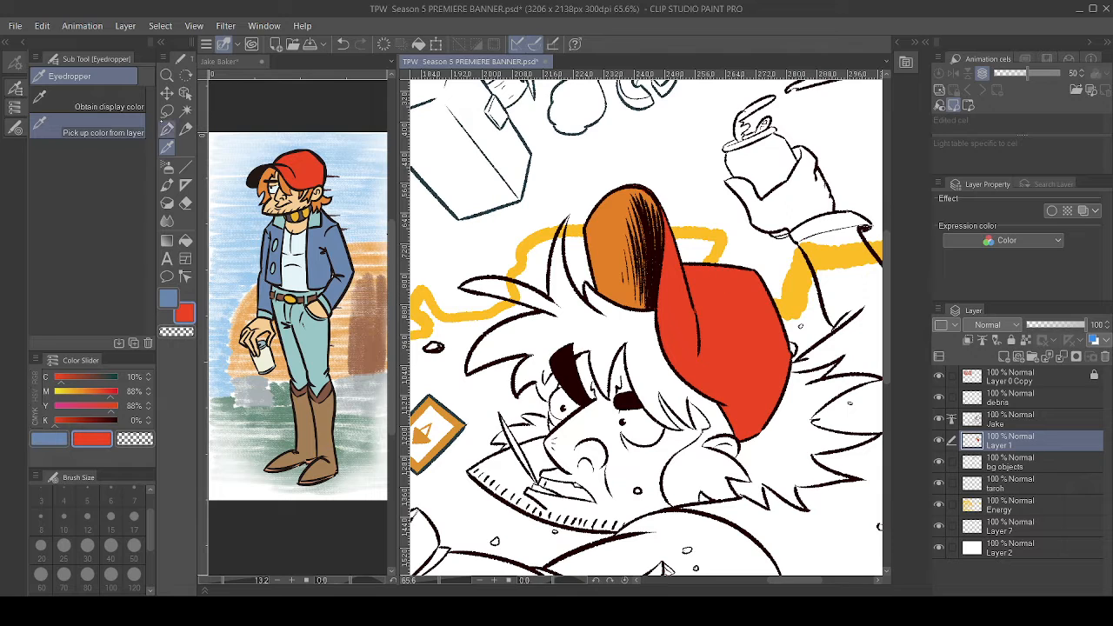
{"action": "left_click", "coordinate": [167, 130]}
- Check the cap's flat colours for gaps with the Jake line art hidden, testing an Auto select of the red area
{"action": "left_click", "coordinate": [938, 419]}
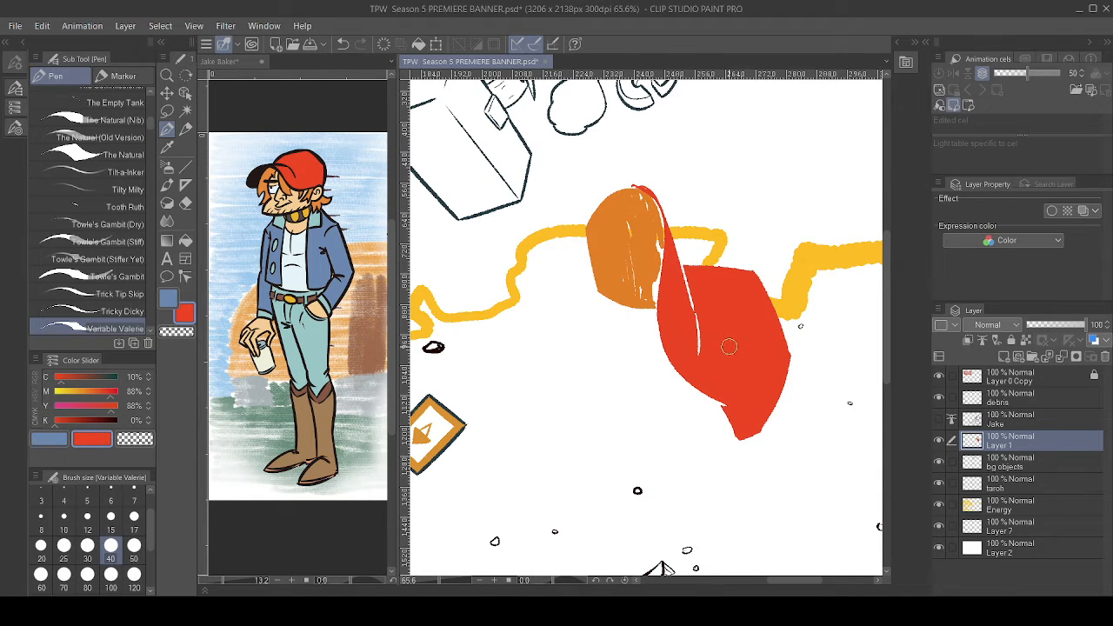
{"action": "key", "text": "w"}
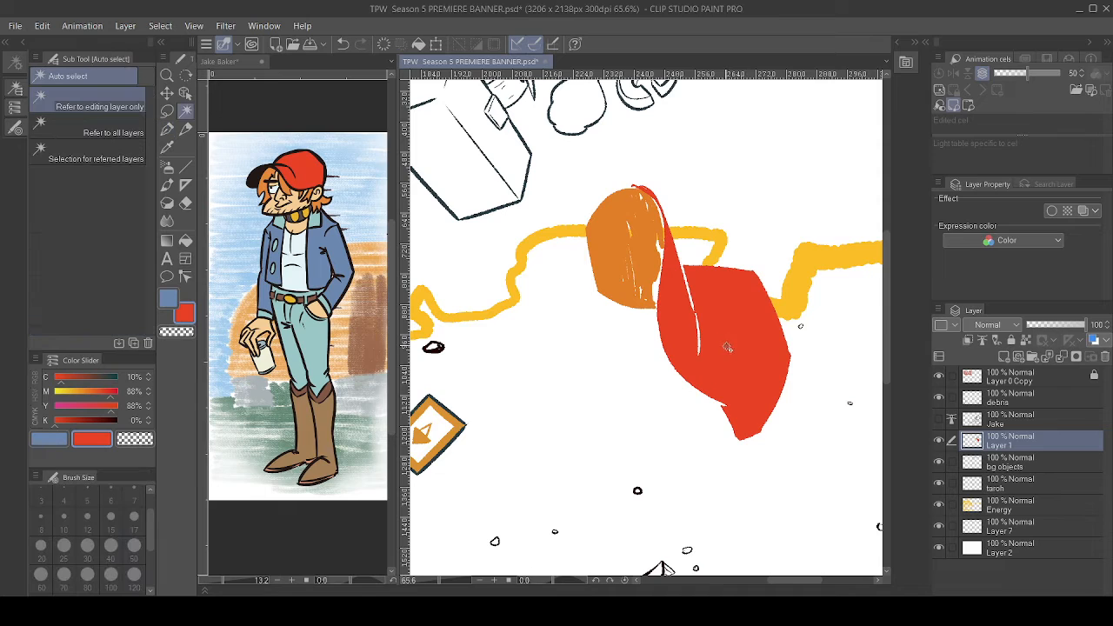
{"action": "left_click", "coordinate": [739, 297]}
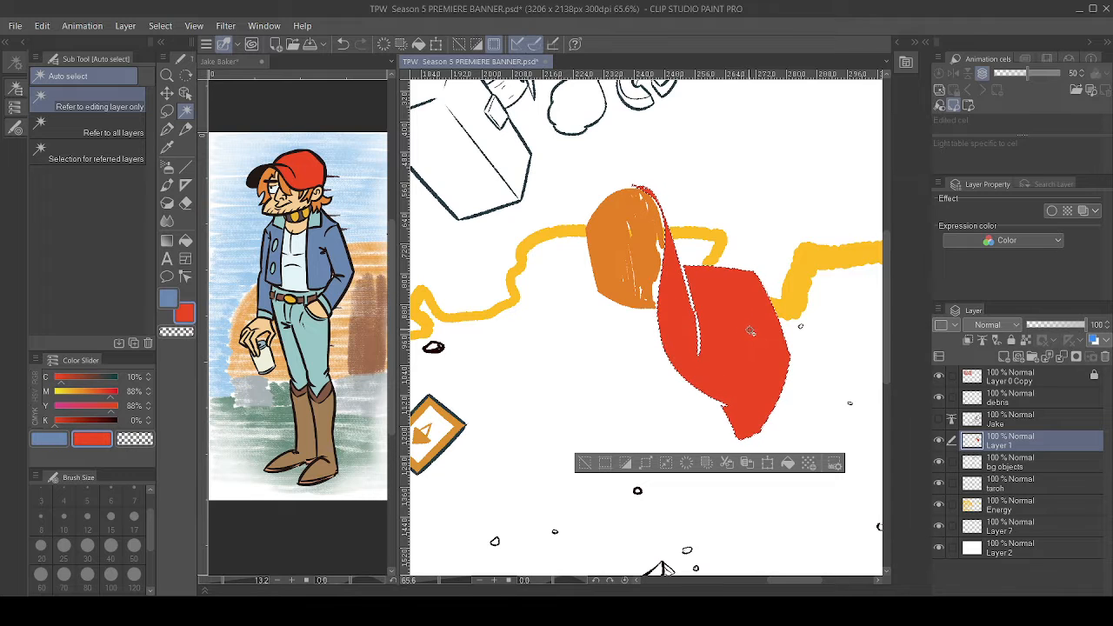
{"action": "key", "text": "ctrl+d"}
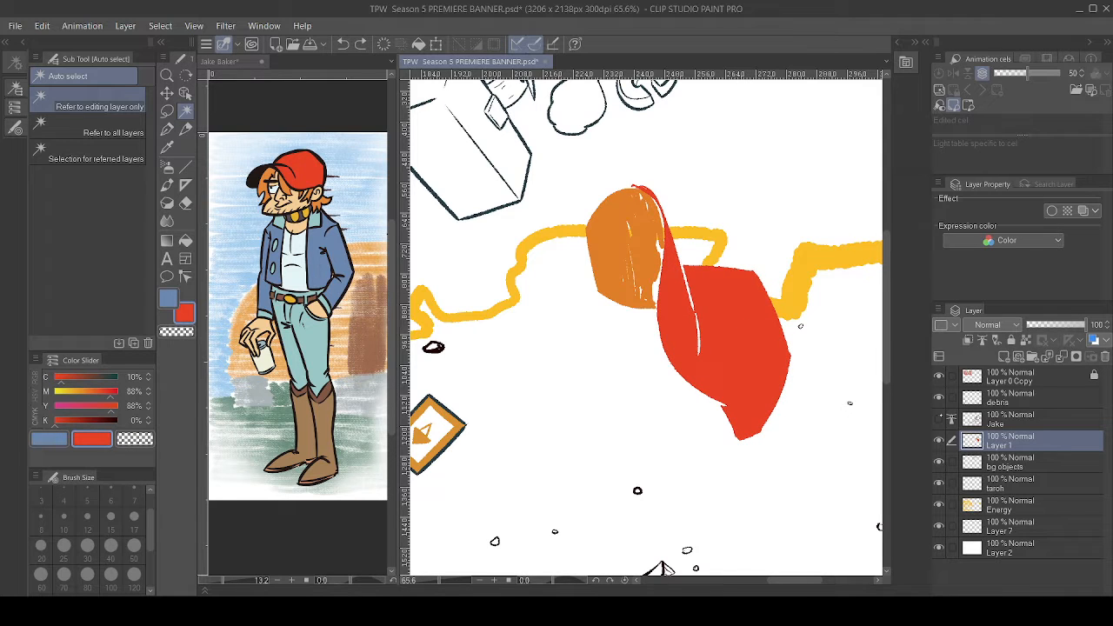
{"action": "left_click", "coordinate": [938, 419]}
- Paint the small button on top of the cap red with the Variable Valerie pen
{"action": "left_click_drag", "start_coordinate": [661, 365], "coordinate": [633, 313]}
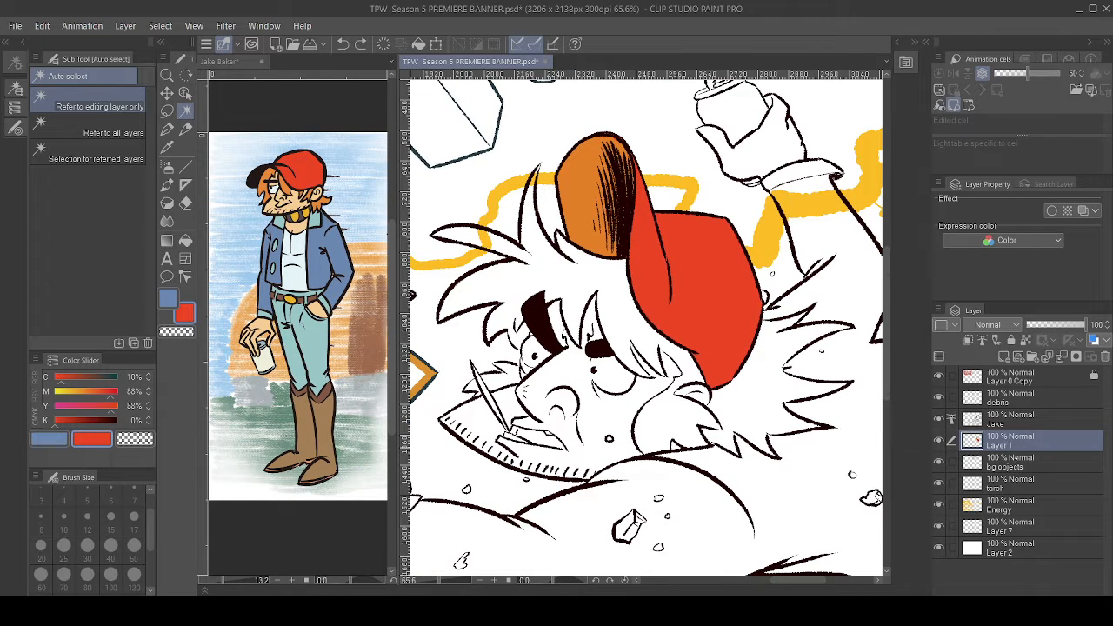
{"action": "key", "text": "g"}
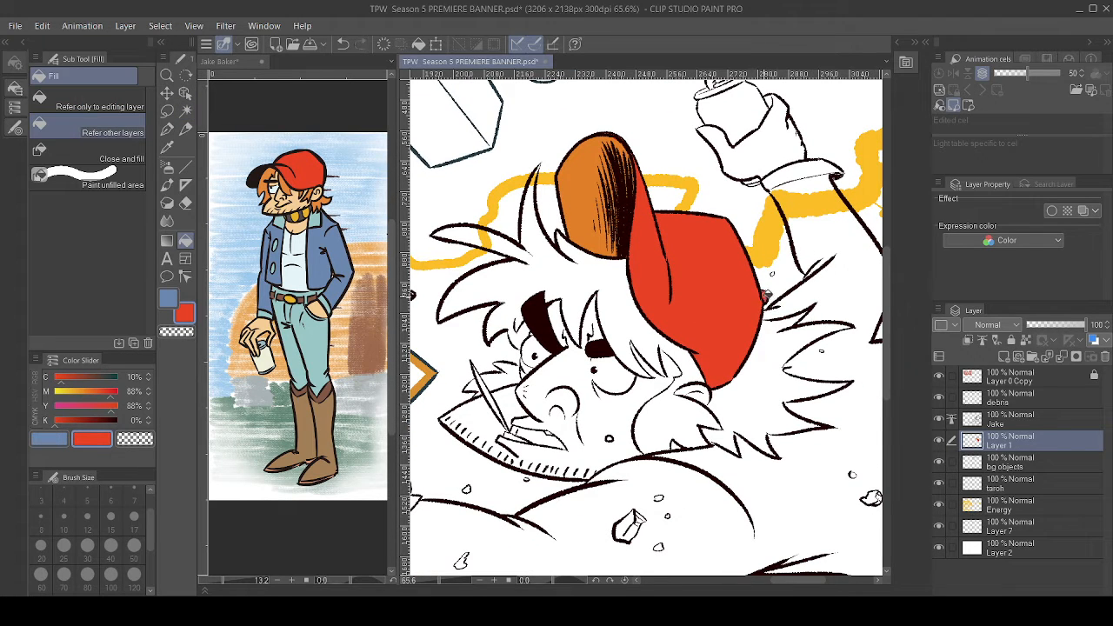
{"action": "left_click", "coordinate": [167, 129]}
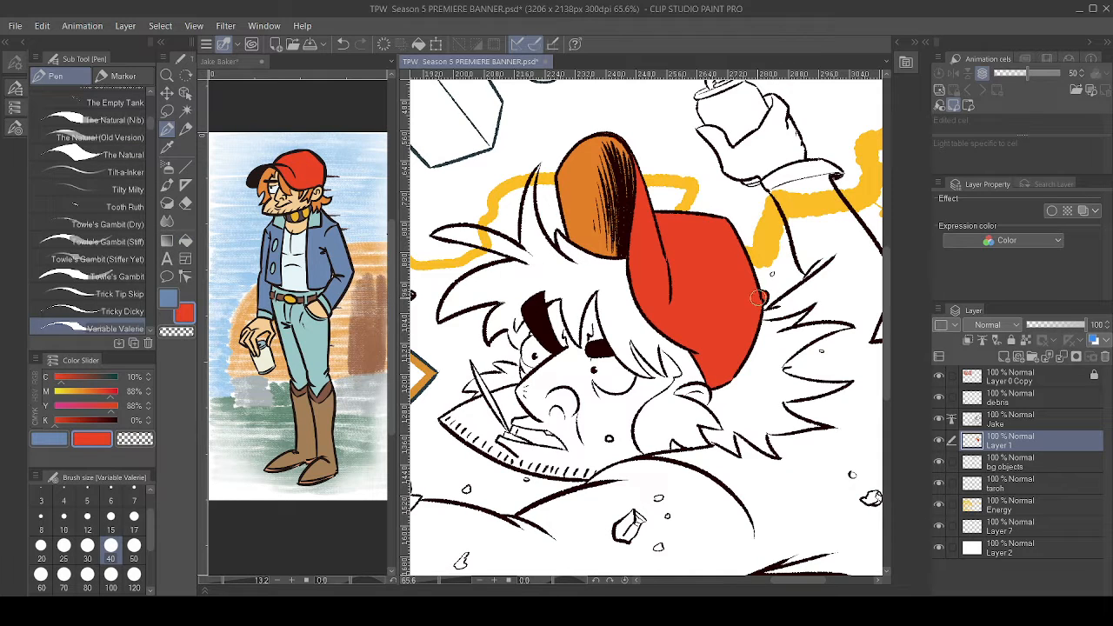
{"action": "left_click_drag", "start_coordinate": [759, 306], "coordinate": [765, 297]}
- Sample the hair's orange and the light skin tone from the character reference picture and switch to the Fill tool on the banner
{"action": "key", "text": "i"}
{"action": "left_click", "coordinate": [266, 174]}
{"action": "left_click", "coordinate": [268, 171]}
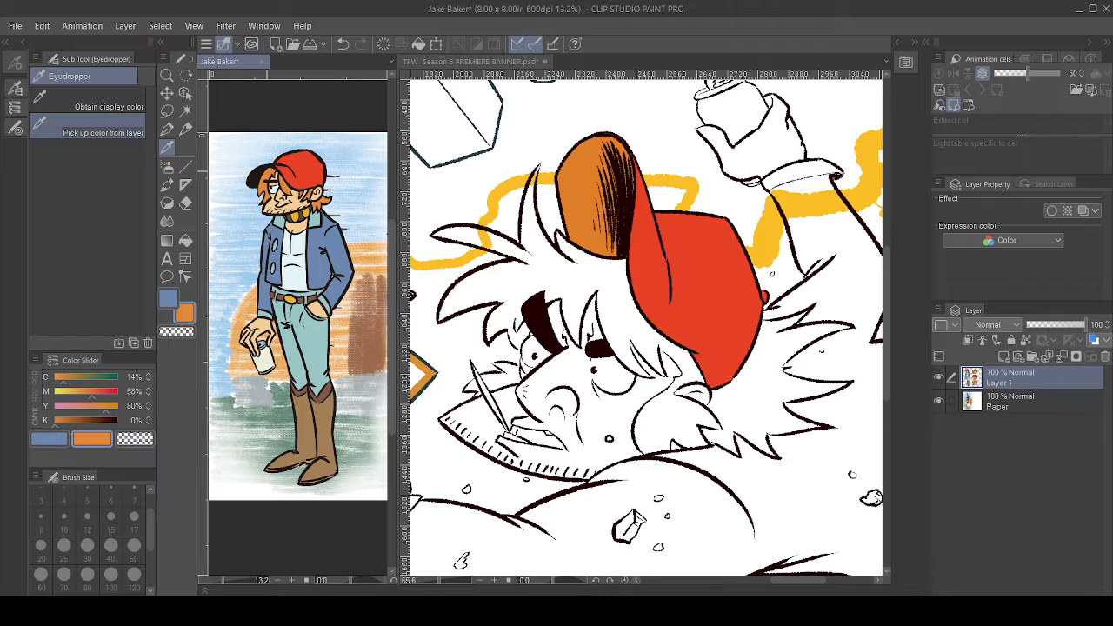
{"action": "left_click", "coordinate": [303, 193]}
{"action": "left_click", "coordinate": [574, 383]}
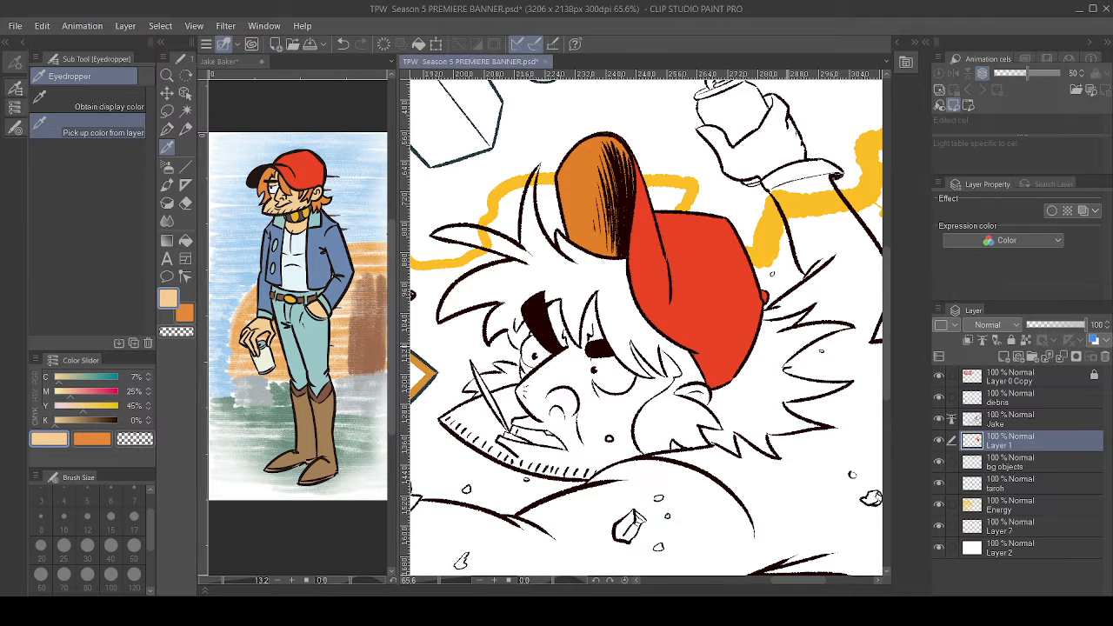
{"action": "left_click_drag", "start_coordinate": [574, 383], "coordinate": [620, 328]}
{"action": "key", "text": "g"}
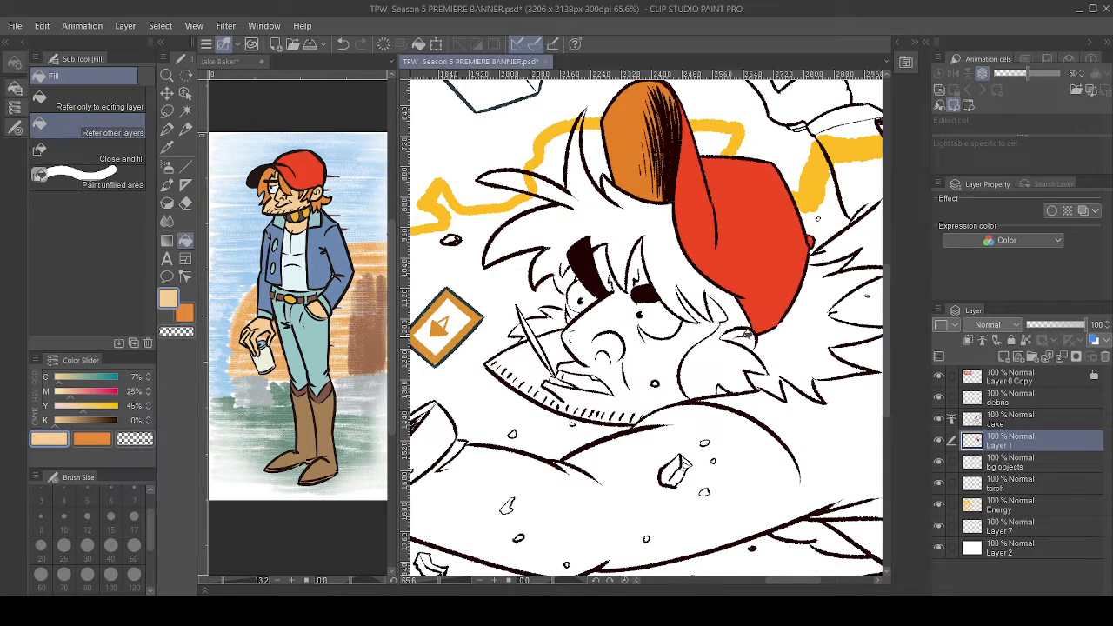
- Fill the ear with the light skin tone and draw a skin-coloured Pen line closing the gap beside the near eye
{"action": "left_click", "coordinate": [737, 339]}
{"action": "scroll", "coordinate": [687, 316], "scroll_direction": "up", "scroll_amount": 1}
{"action": "left_click_drag", "start_coordinate": [688, 316], "coordinate": [683, 304]}
{"action": "key", "text": "p"}
{"action": "left_click_drag", "start_coordinate": [605, 285], "coordinate": [610, 336]}
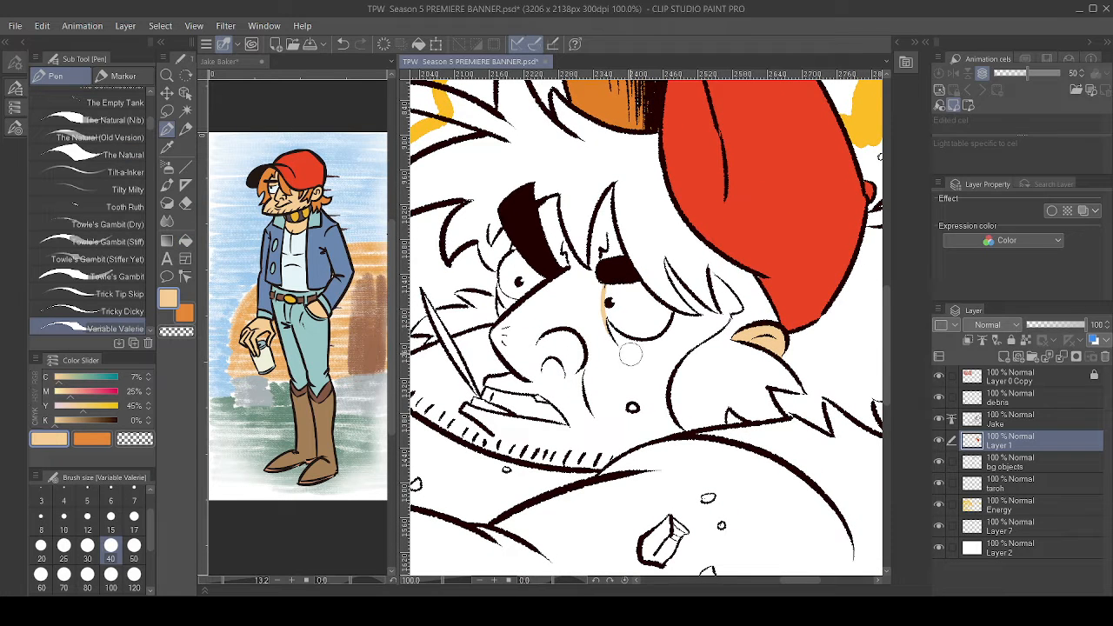
{"action": "key", "text": "ctrl+z"}
{"action": "left_click_drag", "start_coordinate": [604, 286], "coordinate": [609, 331]}
{"action": "key", "text": "g"}
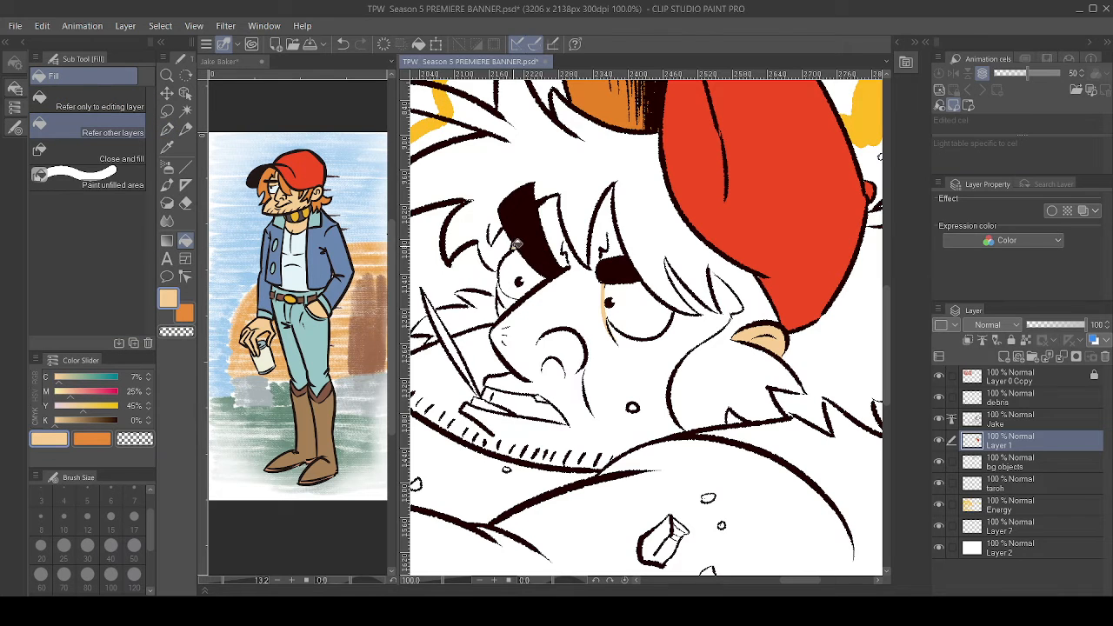
- Fill the forehead gap between the hair strands and the whole face with the light skin tone
{"action": "left_click", "coordinate": [554, 218]}
{"action": "key", "text": "ctrl+z"}
{"action": "left_click", "coordinate": [611, 214]}
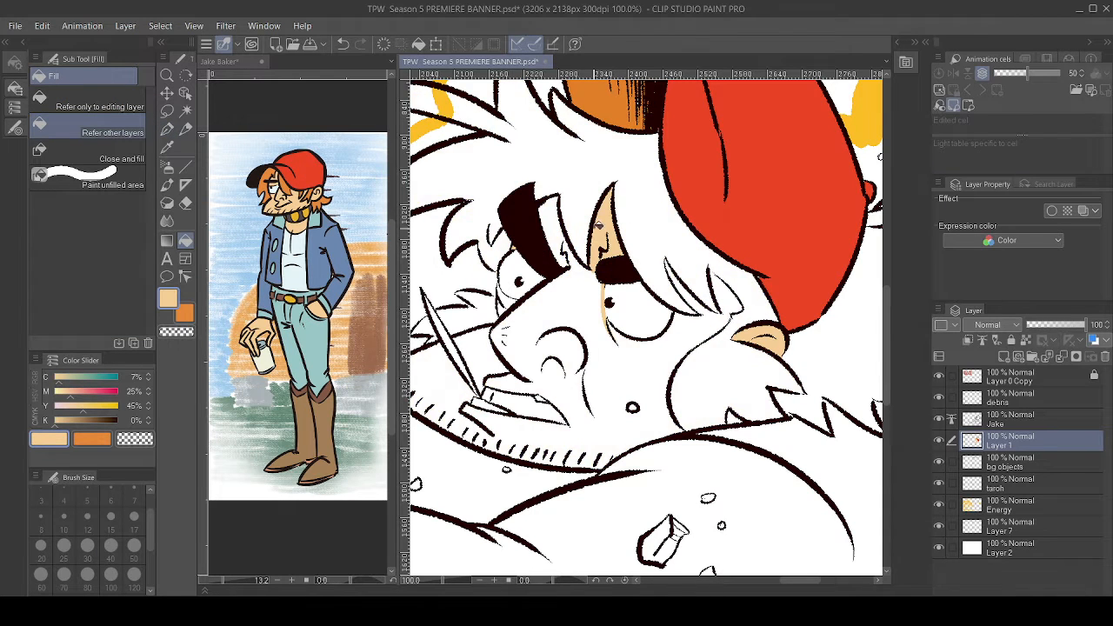
{"action": "left_click", "coordinate": [584, 294]}
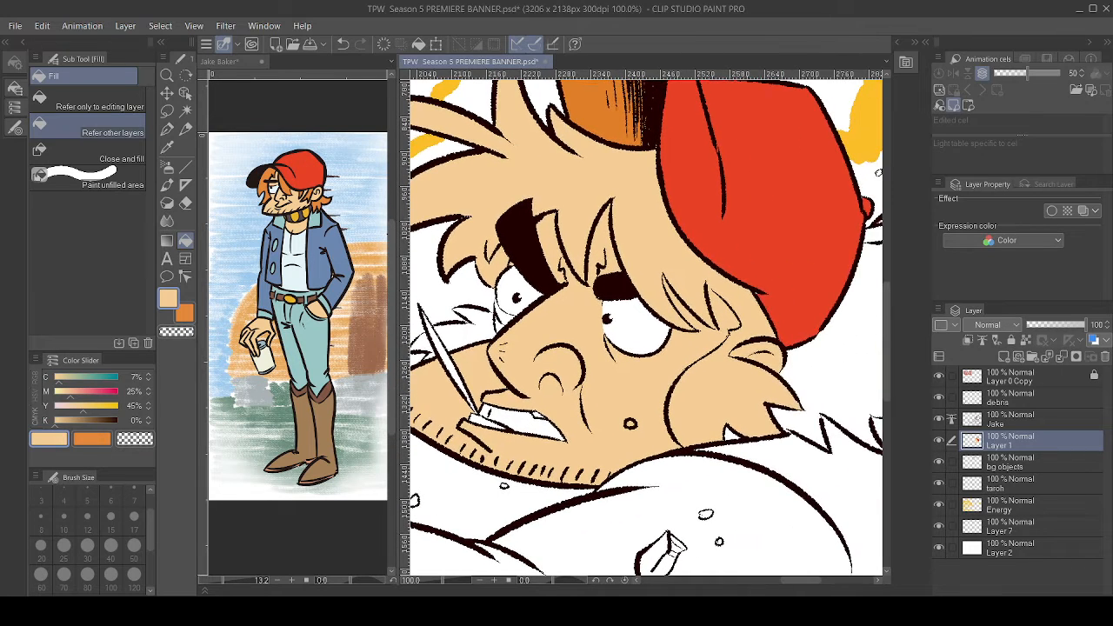
- Close the outline gap at the temple with an orange Pen stroke, fill the hair orange and touch up the front strands
{"action": "key", "text": "p"}
{"action": "key", "text": "x"}
{"action": "left_click_drag", "start_coordinate": [708, 279], "coordinate": [722, 296]}
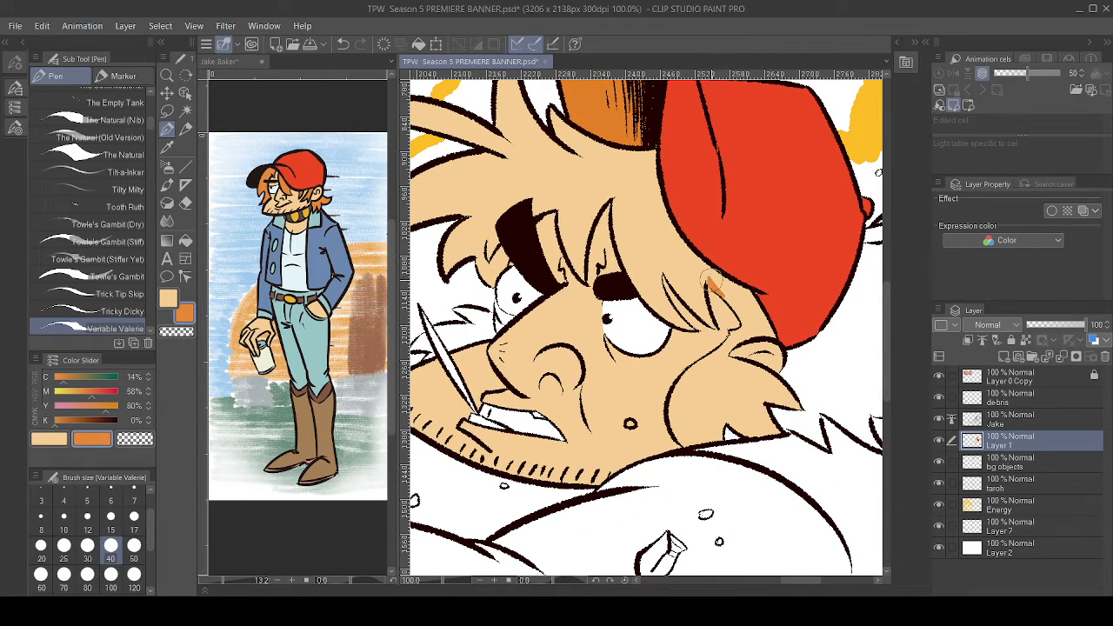
{"action": "key", "text": "g"}
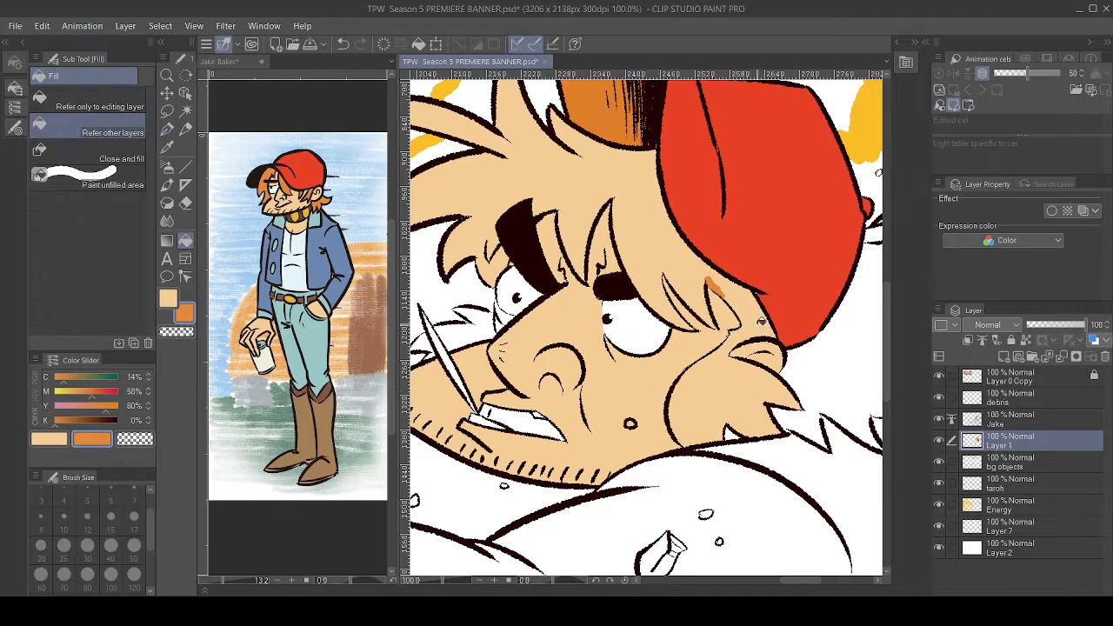
{"action": "left_click", "coordinate": [721, 387]}
{"action": "key", "text": "ctrl+z"}
{"action": "left_click", "coordinate": [745, 300]}
{"action": "left_click_drag", "start_coordinate": [746, 301], "coordinate": [836, 373]}
{"action": "key", "text": "p"}
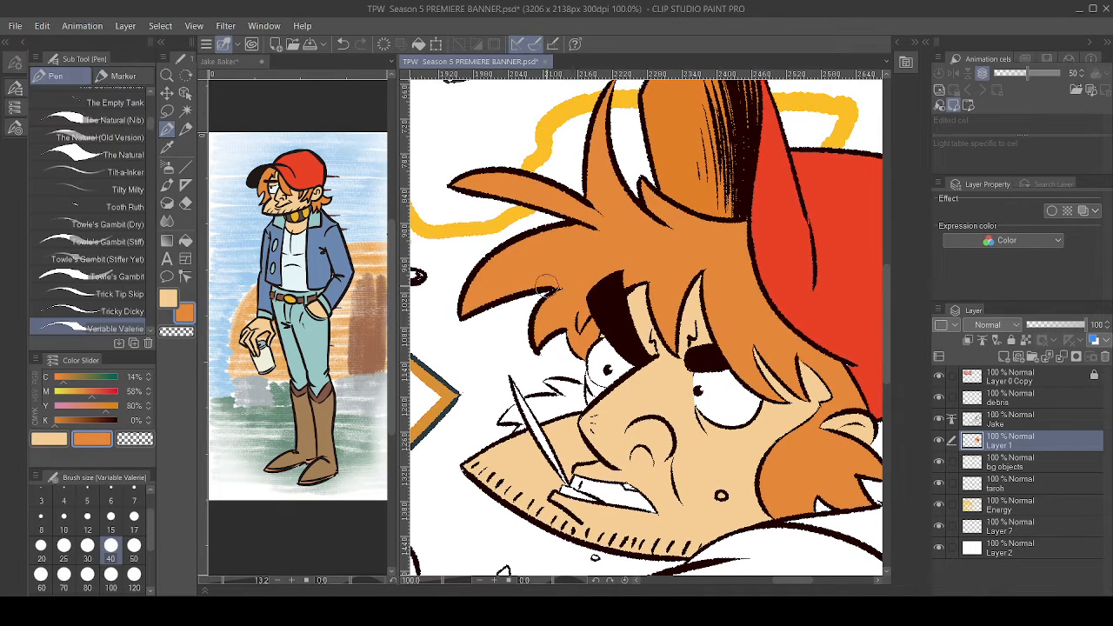
{"action": "left_click_drag", "start_coordinate": [580, 265], "coordinate": [541, 327]}
- Recolour the cap's bill with its sampled orange adjusted to C 0, M 62, Y 71, and touch up between the hatch lines
{"action": "key", "text": "i"}
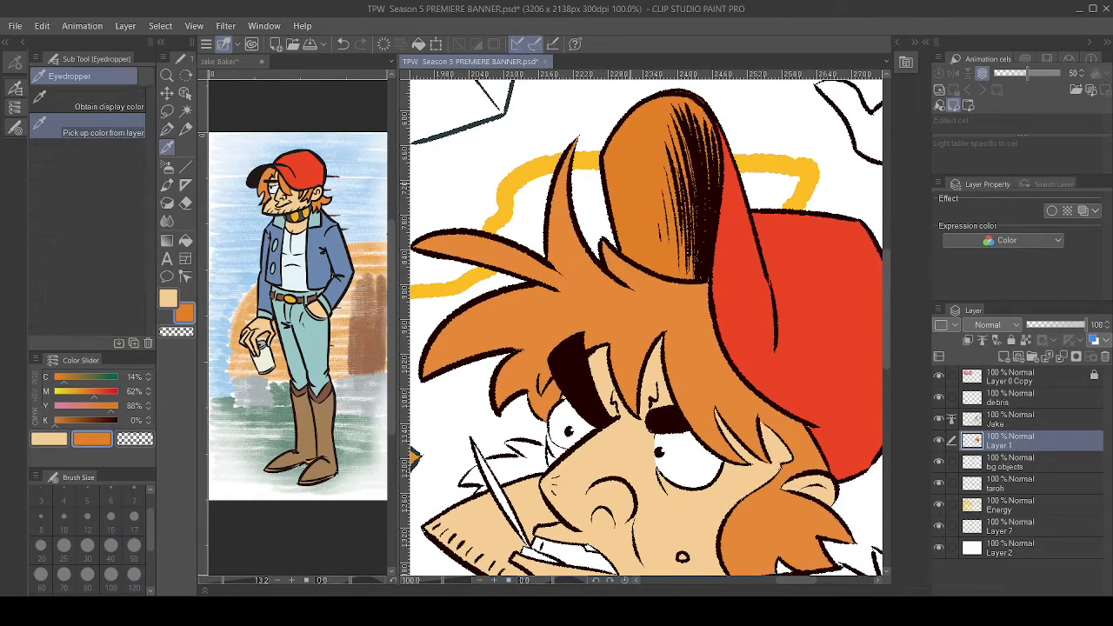
{"action": "left_click", "coordinate": [639, 179]}
{"action": "left_click_drag", "start_coordinate": [64, 379], "coordinate": [53, 379]}
{"action": "left_click_drag", "start_coordinate": [110, 407], "coordinate": [100, 408]}
{"action": "key", "text": "g"}
{"action": "key", "text": "g"}
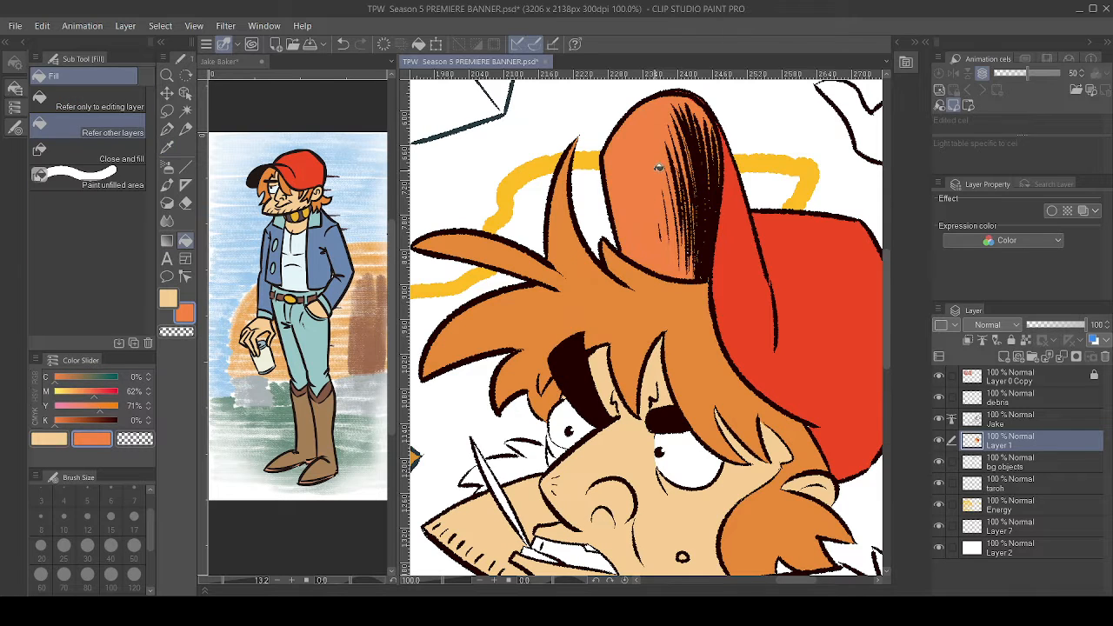
{"action": "key", "text": "p"}
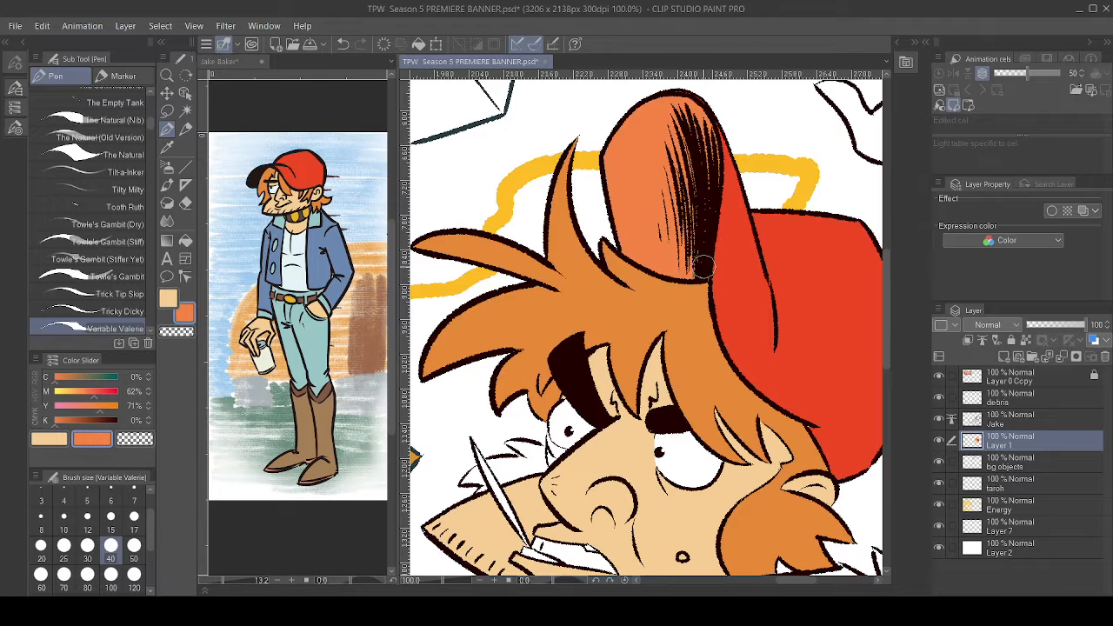
{"action": "left_click_drag", "start_coordinate": [707, 152], "coordinate": [706, 186]}
{"action": "left_click_drag", "start_coordinate": [686, 261], "coordinate": [709, 90]}
- Sample the skin tone from the face and fill the small area below the far eye
{"action": "key", "text": "i"}
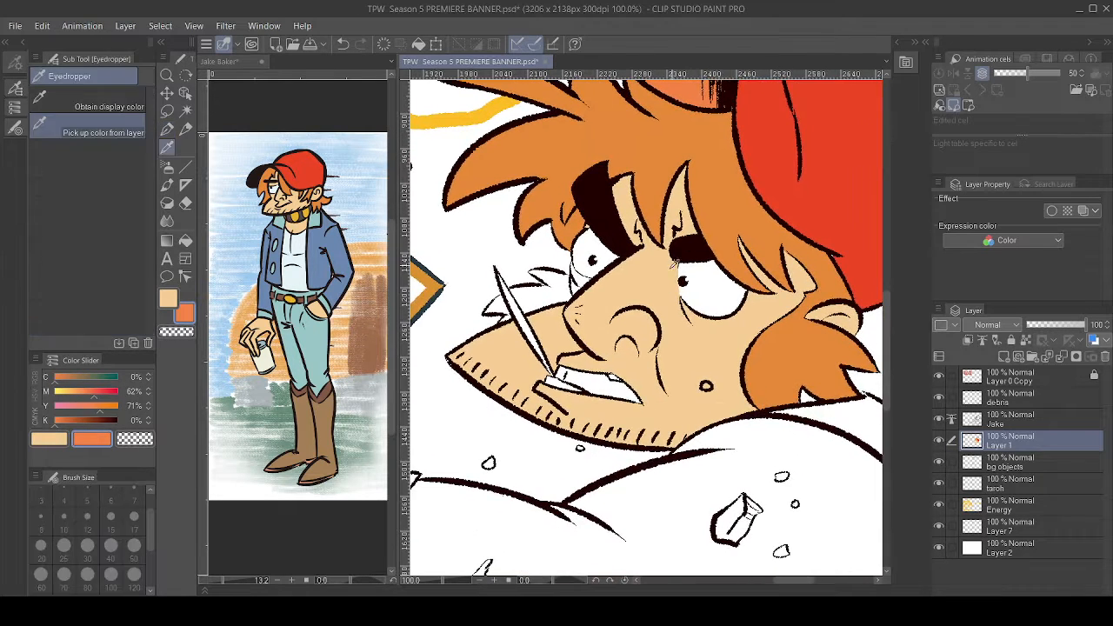
{"action": "left_click", "coordinate": [648, 265]}
{"action": "key", "text": "g"}
{"action": "left_click", "coordinate": [577, 283]}
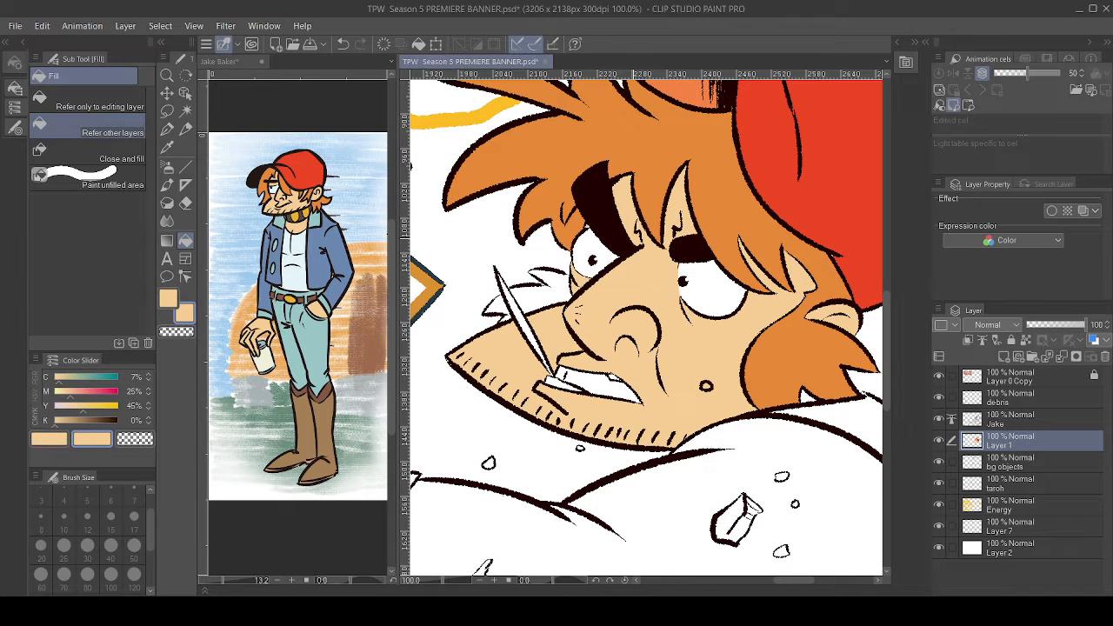
- Sample the hair orange, fill the far sideburn tufts on both sides of the toothpick, and touch up the hair beside the far eye
{"action": "key", "text": "i"}
{"action": "left_click", "coordinate": [758, 226]}
{"action": "key", "text": "g"}
{"action": "left_click", "coordinate": [557, 289]}
{"action": "left_click", "coordinate": [511, 307]}
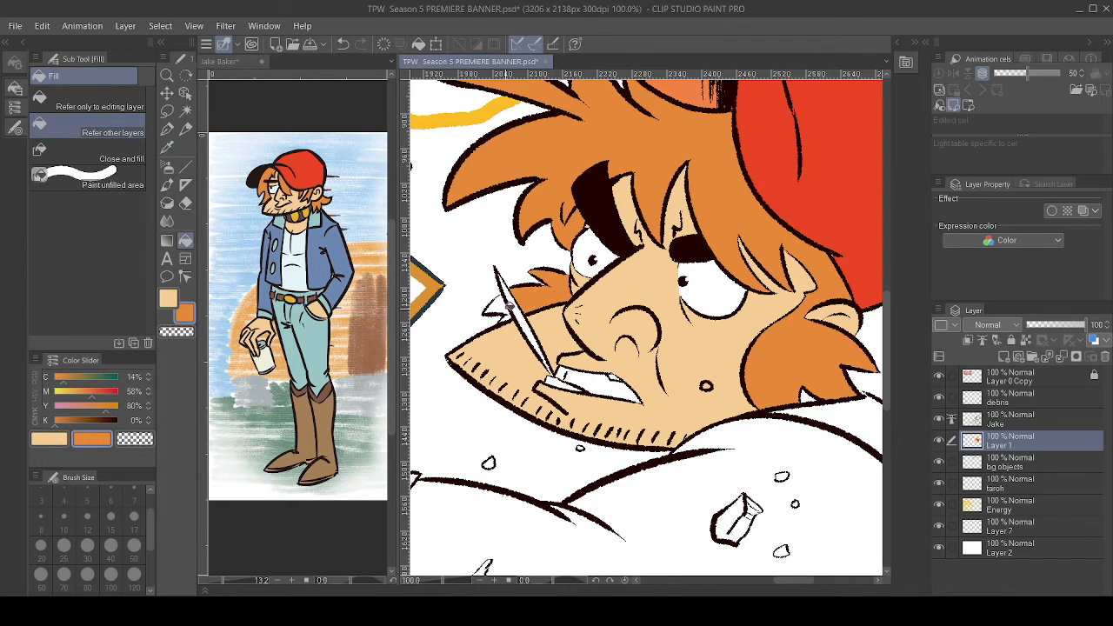
{"action": "left_click", "coordinate": [493, 305]}
{"action": "left_click", "coordinate": [508, 317]}
{"action": "key", "text": "p"}
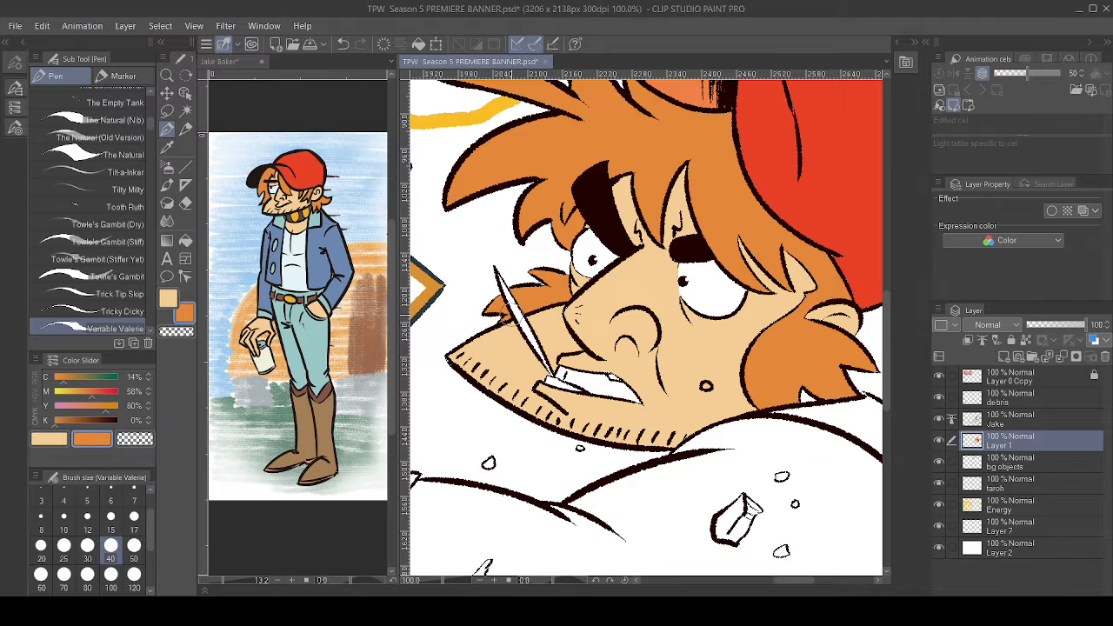
{"action": "mouse_move", "coordinate": [565, 272]}
{"action": "left_mouse_down"}
{"action": "mouse_move", "coordinate": [541, 254]}
{"action": "mouse_move", "coordinate": [559, 251]}
{"action": "left_mouse_up"}
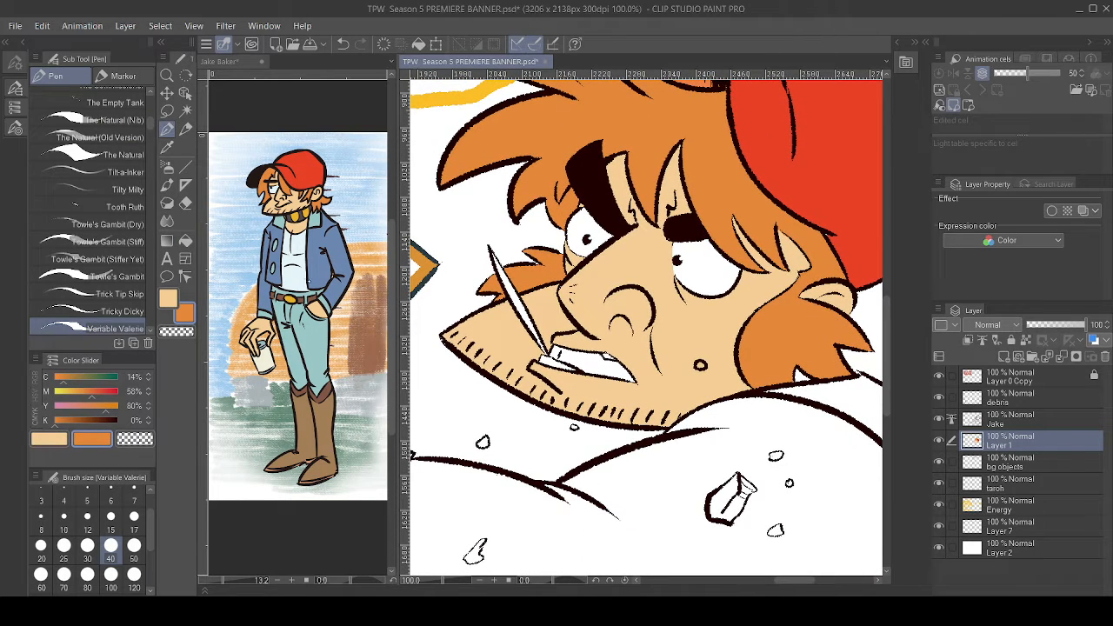
- Sample the pale blue-white of the reference character's shirt and fill the teeth and both eyes with it
{"action": "key", "text": "i"}
{"action": "left_click", "coordinate": [298, 276]}
{"action": "left_click", "coordinate": [298, 276]}
{"action": "key", "text": "g"}
{"action": "key", "text": "g"}
{"action": "left_click", "coordinate": [599, 362]}
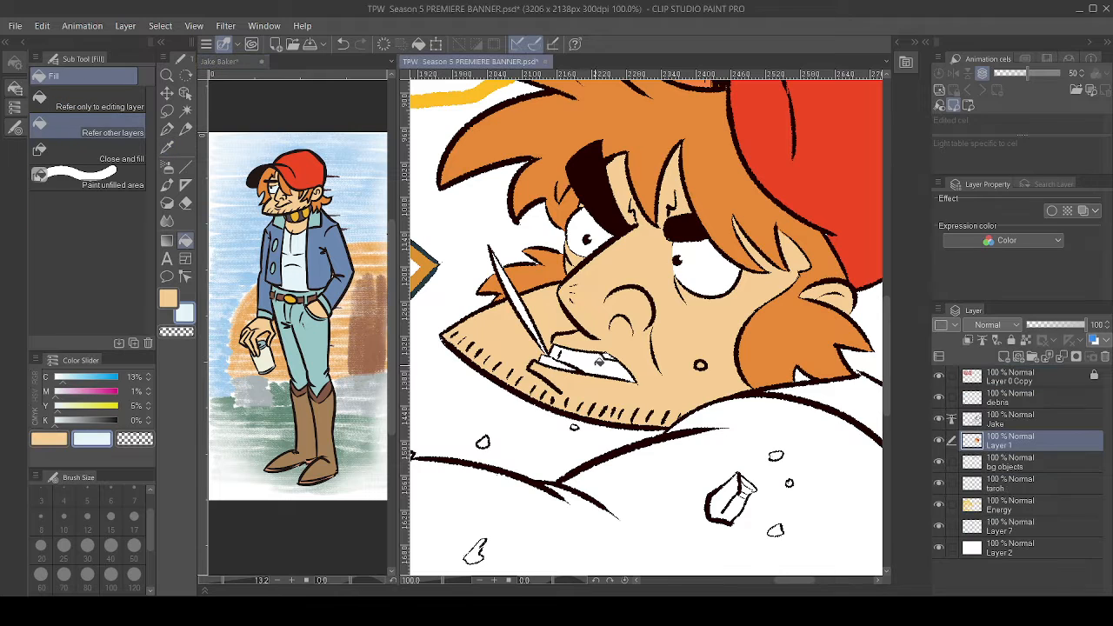
{"action": "left_click", "coordinate": [600, 362]}
{"action": "left_click", "coordinate": [567, 354]}
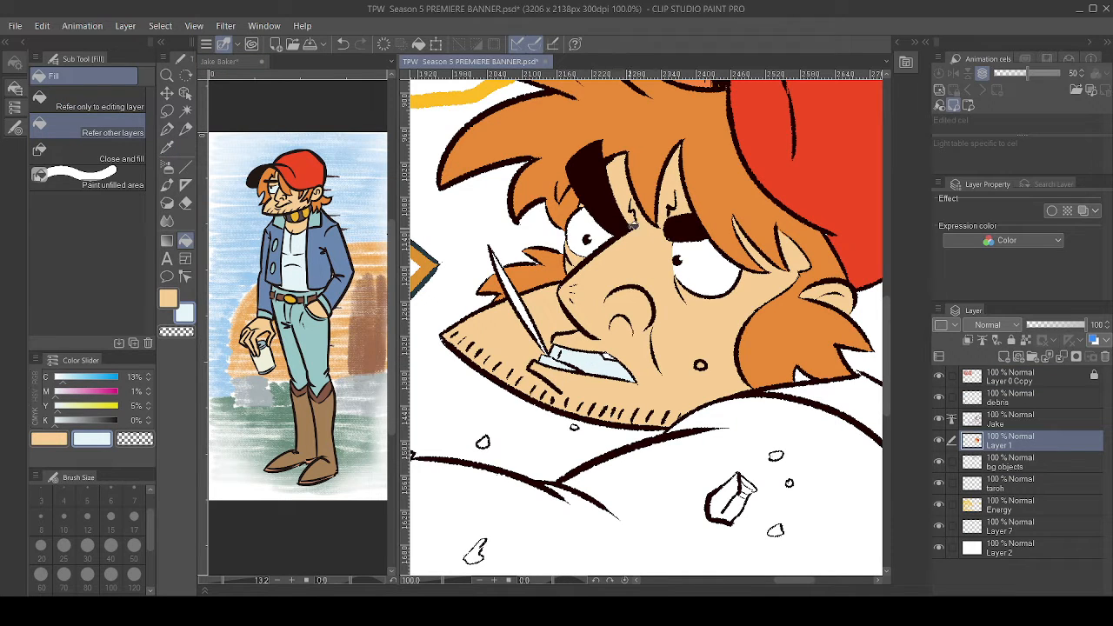
{"action": "left_click", "coordinate": [596, 233]}
{"action": "left_click", "coordinate": [701, 260]}
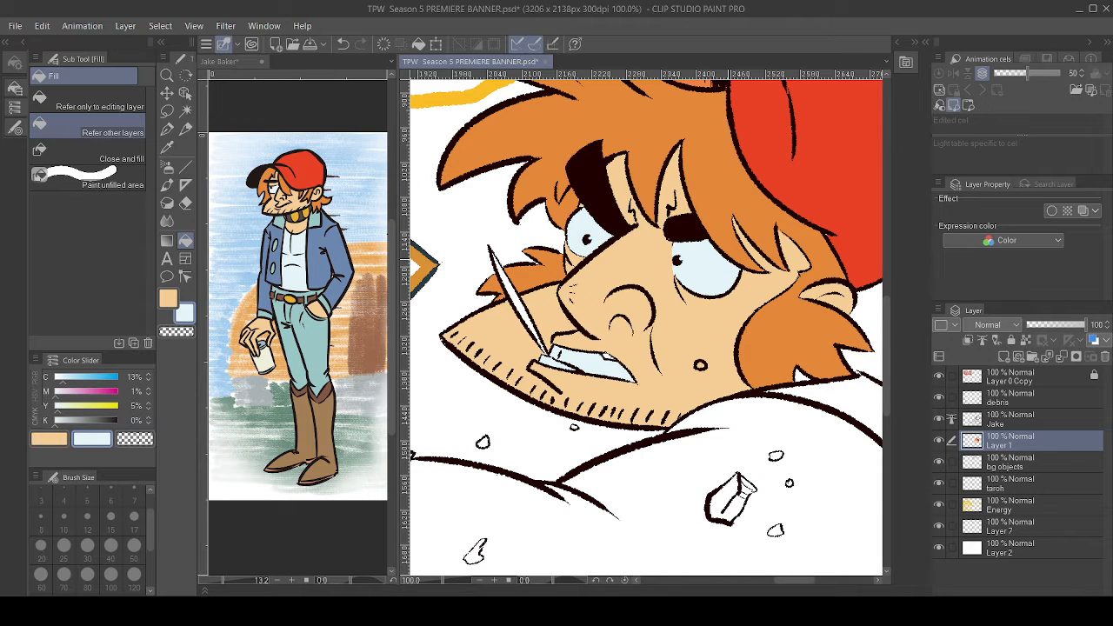
- Mix a coral pink of C 0, M 57, Y 43 and fill the small gum area above the teeth
{"action": "left_click_drag", "start_coordinate": [729, 261], "coordinate": [671, 301]}
{"action": "key", "text": "i"}
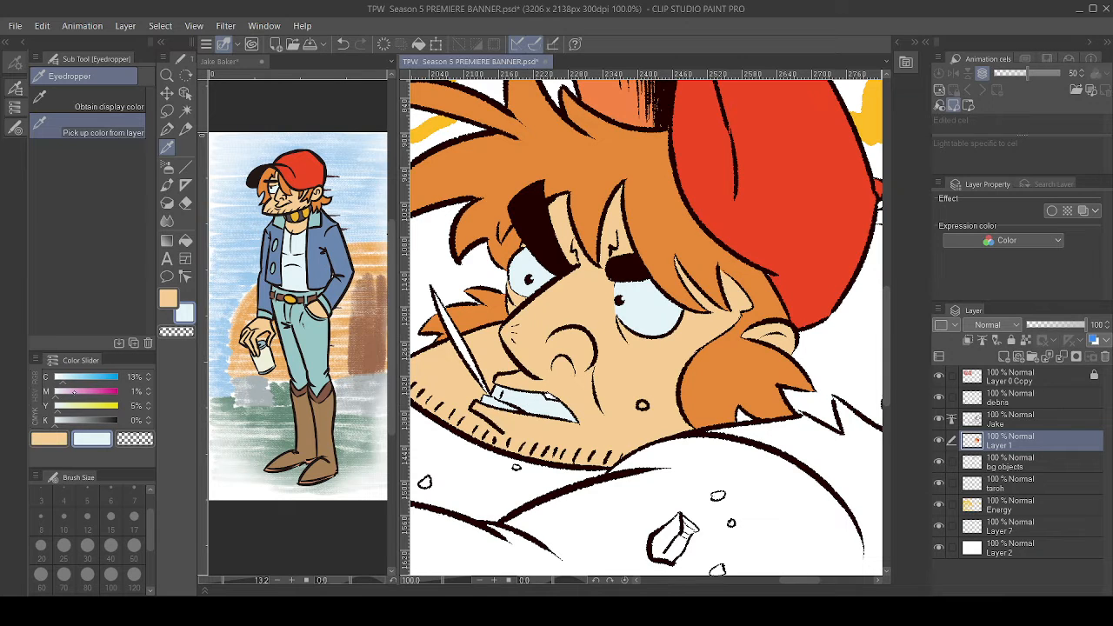
{"action": "left_click", "coordinate": [74, 392]}
{"action": "left_click", "coordinate": [81, 406]}
{"action": "left_click_drag", "start_coordinate": [62, 378], "coordinate": [92, 393]}
{"action": "left_click", "coordinate": [83, 392]}
{"action": "key", "text": "g"}
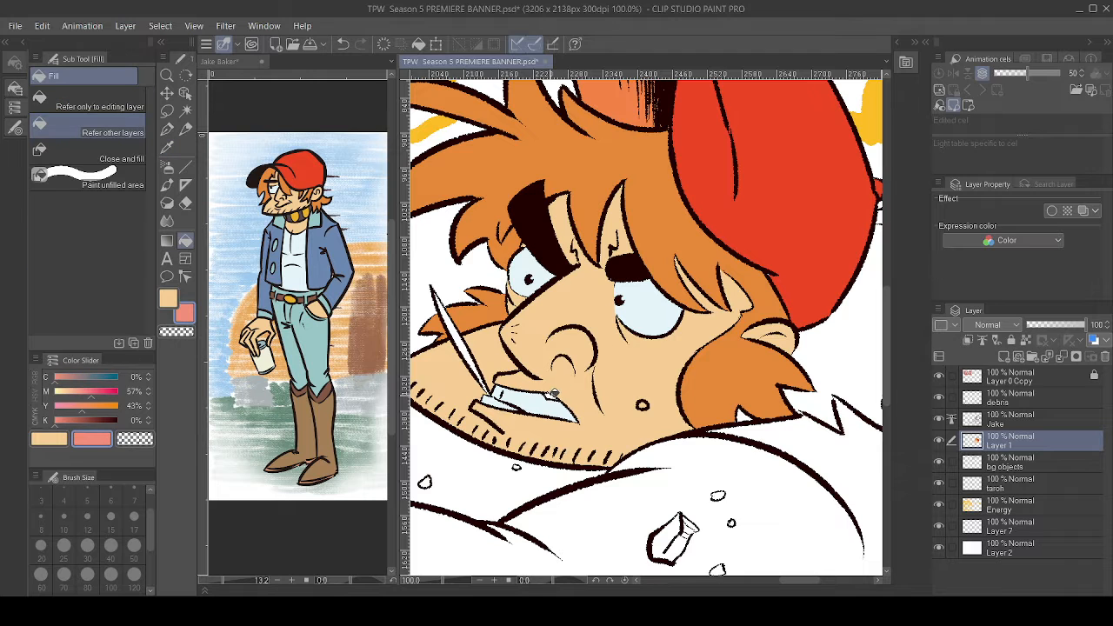
{"action": "left_click", "coordinate": [549, 396]}
- Touch up the pink gum area at the upper lip with the Variable Valerie pen
{"action": "key", "text": "p"}
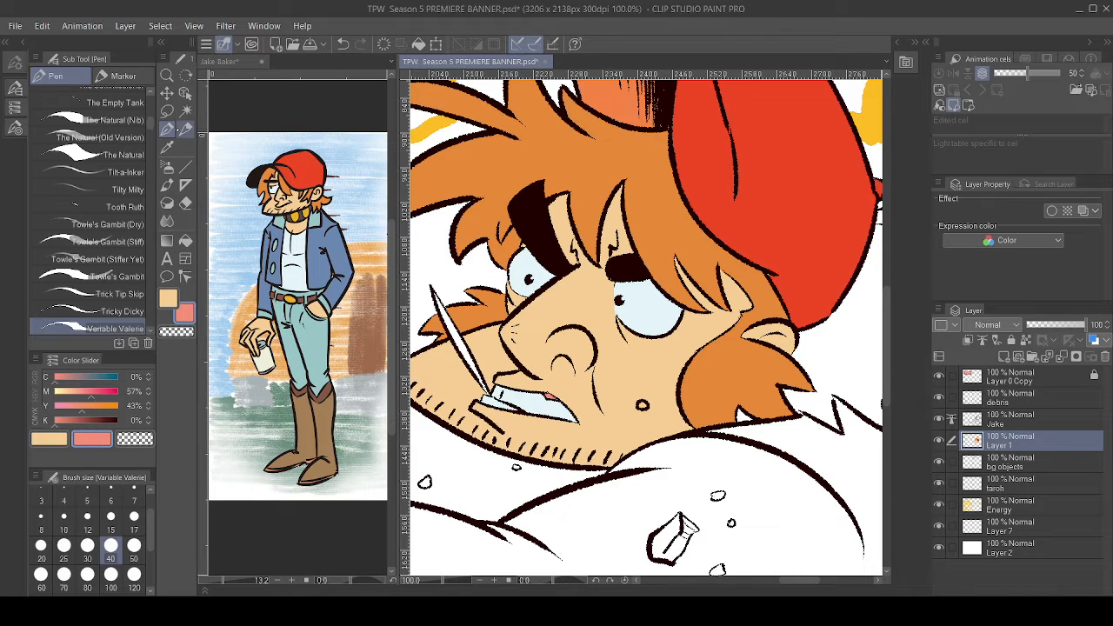
{"action": "left_click_drag", "start_coordinate": [550, 396], "coordinate": [595, 330]}
{"action": "scroll", "coordinate": [651, 325], "scroll_direction": "up", "scroll_amount": 5}
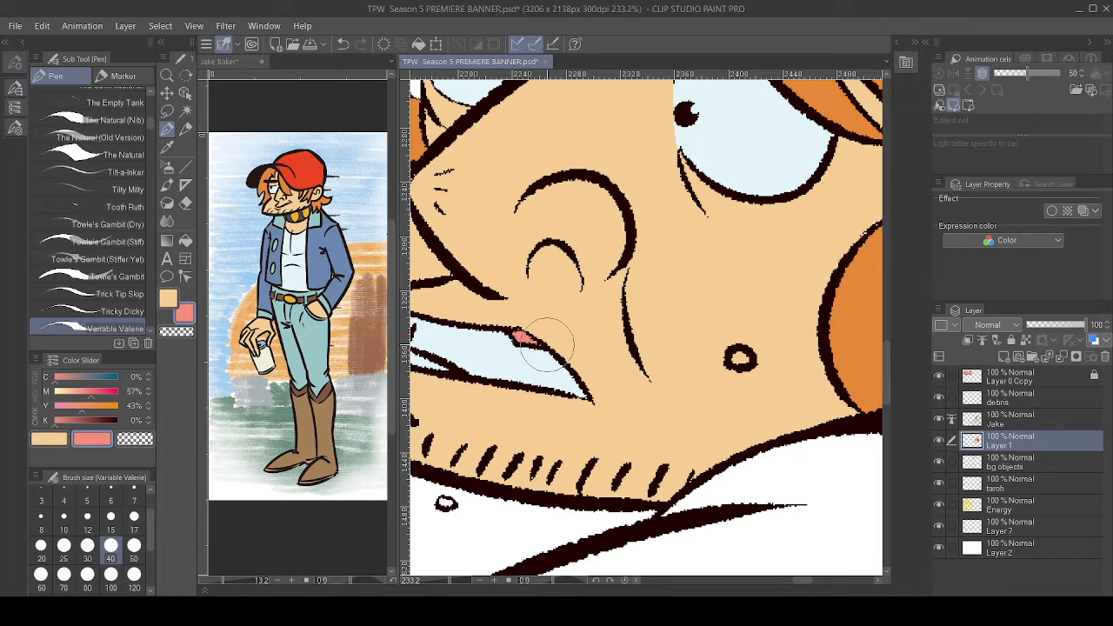
{"action": "left_click_drag", "start_coordinate": [547, 345], "coordinate": [644, 414]}
{"action": "scroll", "coordinate": [660, 423], "scroll_direction": "down", "scroll_amount": 4}
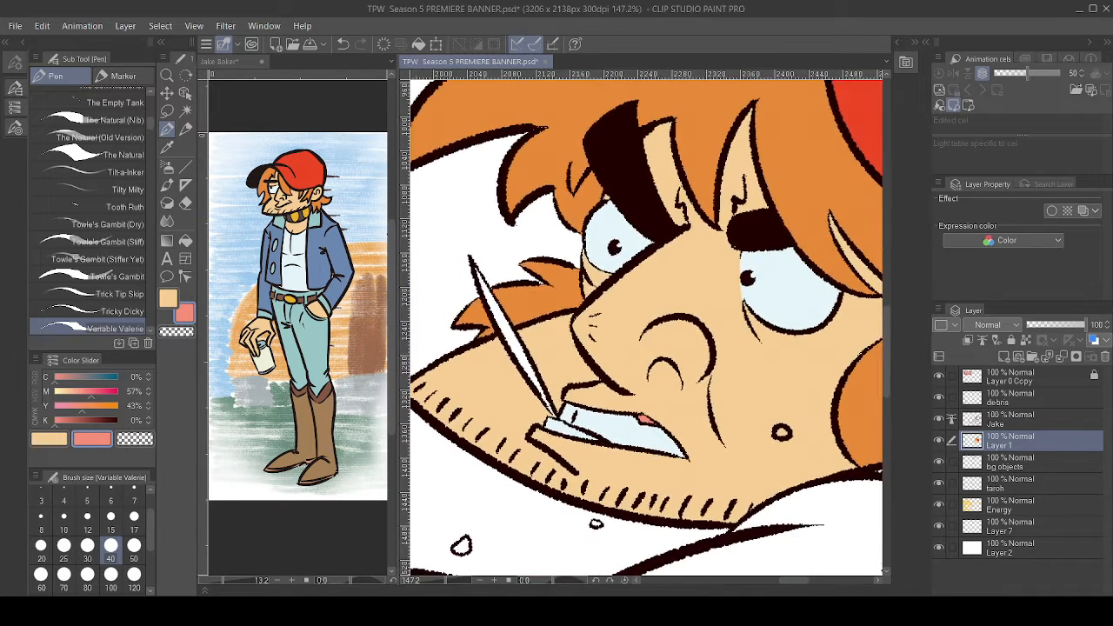
- Sample the skin tone and examine the tool properties of the Refer other layers fill
{"action": "scroll", "coordinate": [609, 374], "scroll_direction": "up", "scroll_amount": 1}
{"action": "left_click", "coordinate": [620, 370], "text": "alt"}
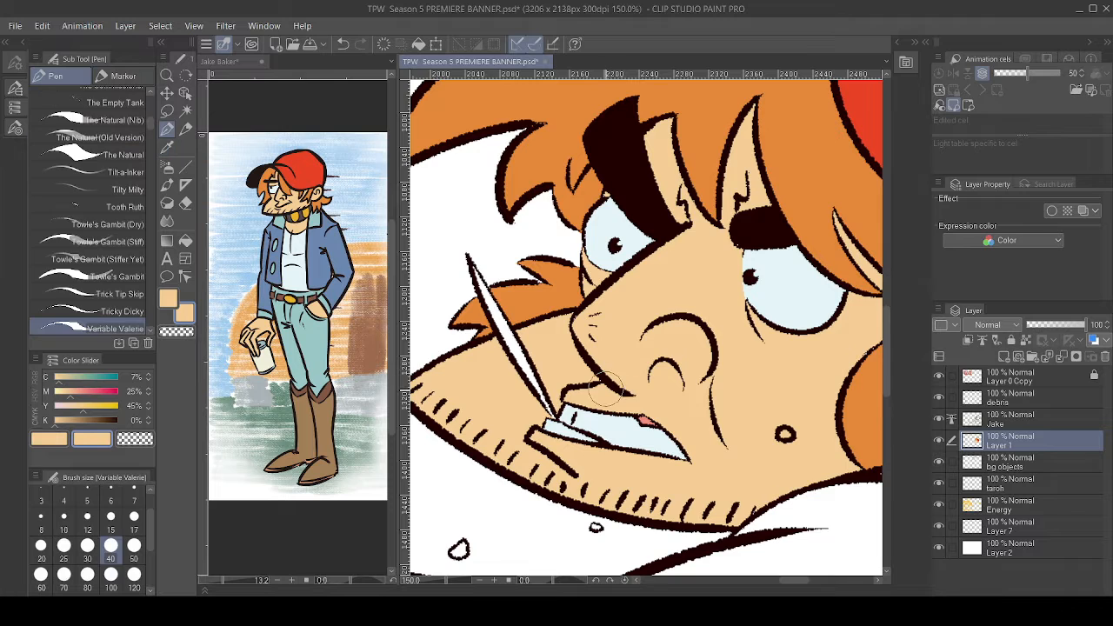
{"action": "key", "text": "g"}
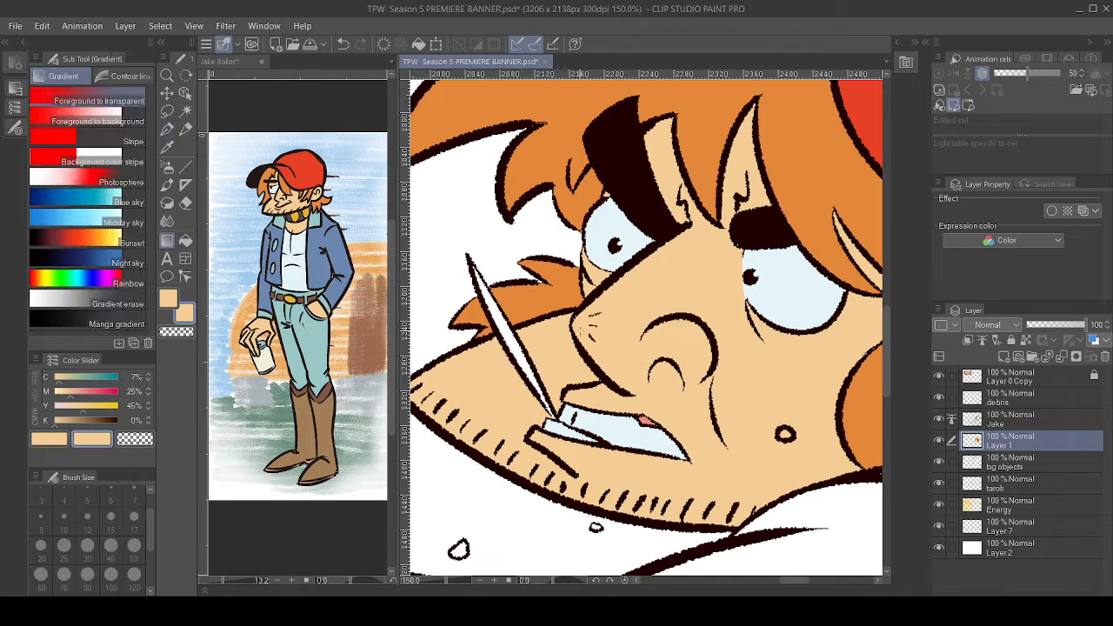
{"action": "key", "text": "g"}
{"action": "left_click", "coordinate": [24, 42]}
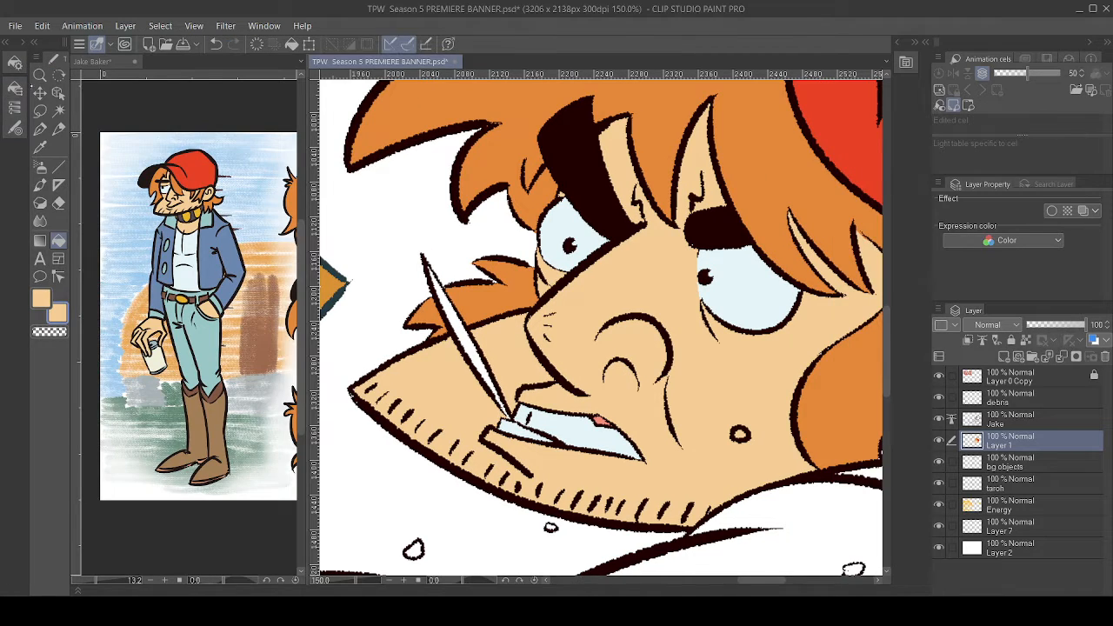
{"action": "left_click", "coordinate": [24, 42]}
{"action": "left_click", "coordinate": [23, 42]}
{"action": "left_click", "coordinate": [24, 41]}
{"action": "left_click", "coordinate": [24, 41]}
{"action": "left_click", "coordinate": [15, 62]}
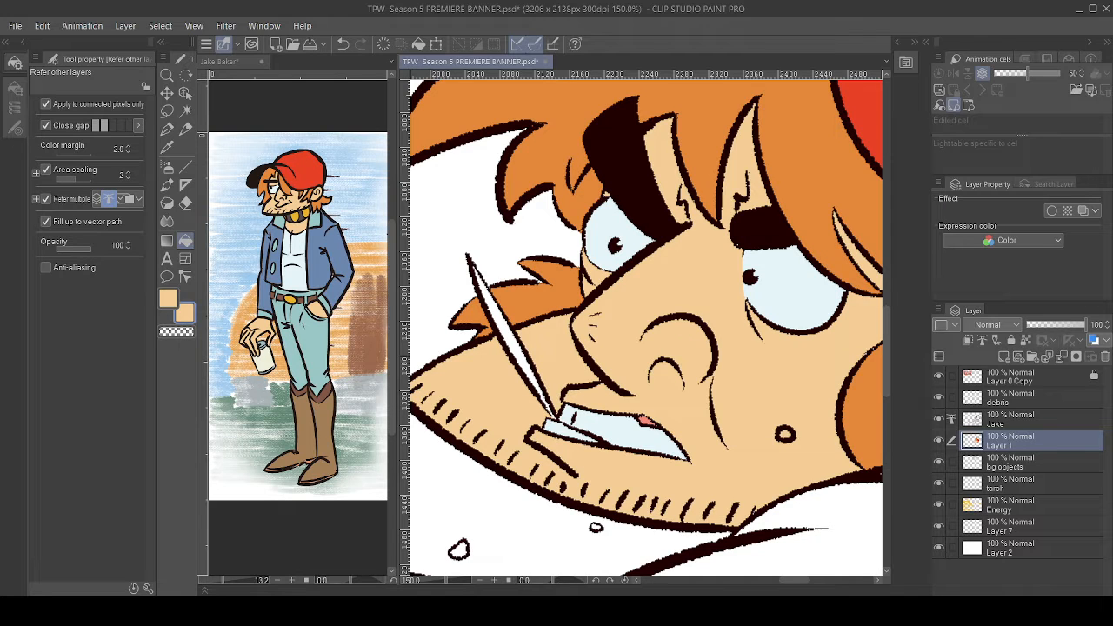
{"action": "left_click_drag", "start_coordinate": [644, 322], "coordinate": [658, 355]}
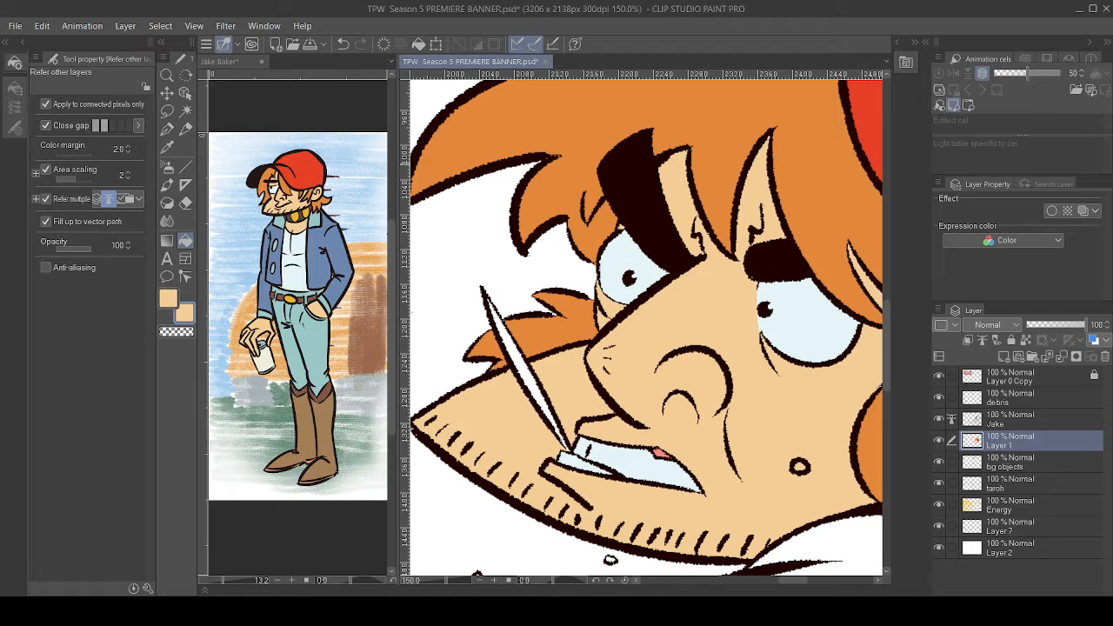
{"action": "left_click", "coordinate": [15, 89]}
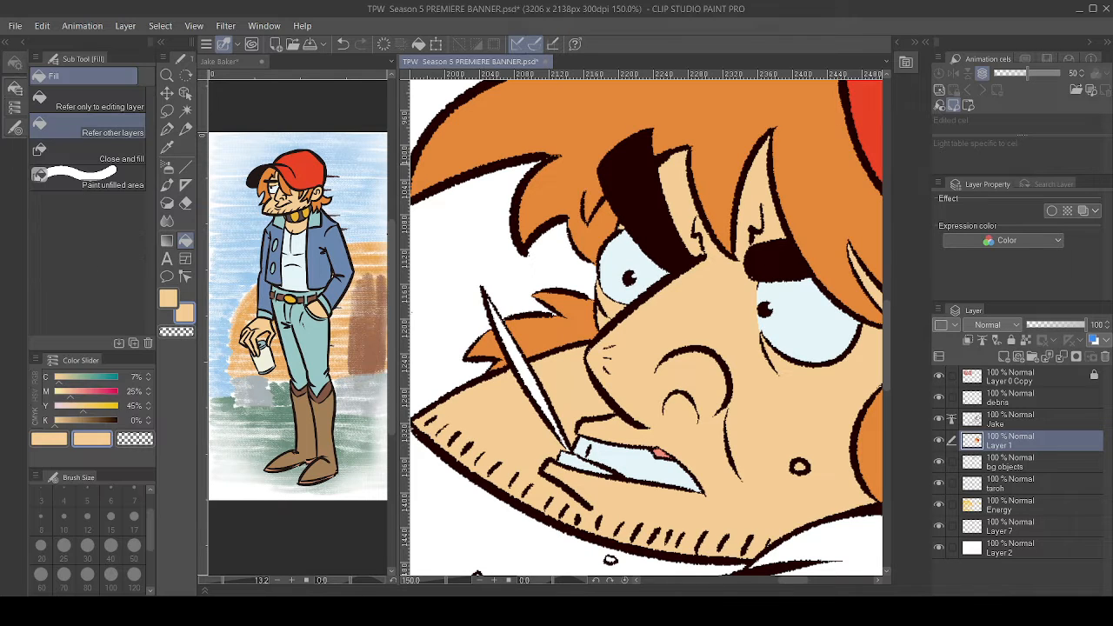
- Mix a tan brown of C 26, M 43, Y 67, fill the toothpick with it and touch up its tip with the Pen
{"action": "left_click", "coordinate": [102, 404]}
{"action": "left_click", "coordinate": [83, 391]}
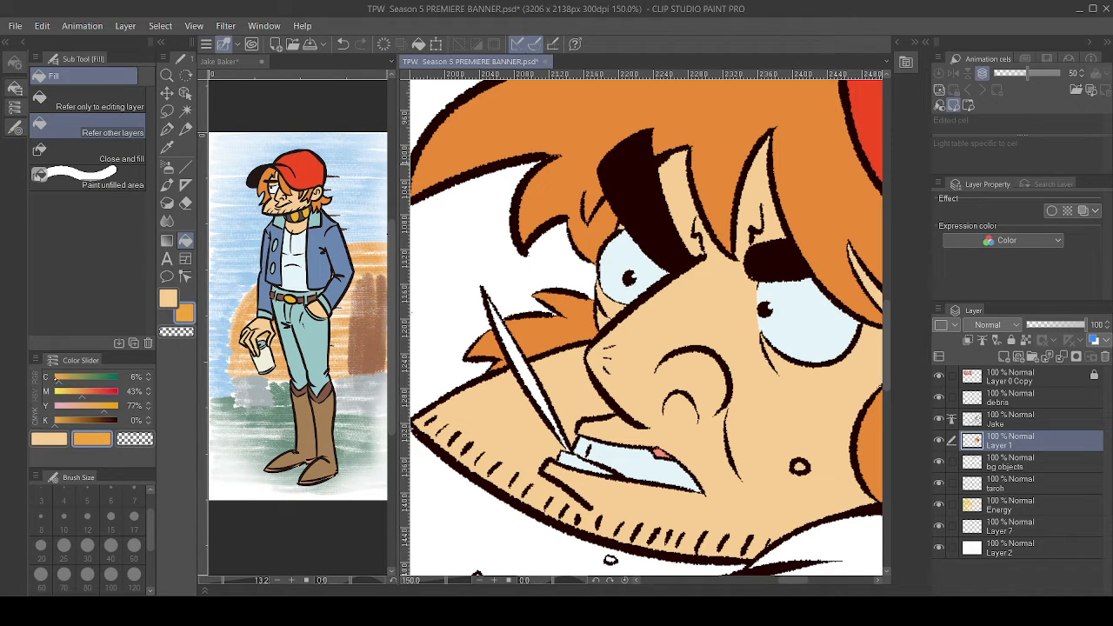
{"action": "left_click", "coordinate": [72, 376]}
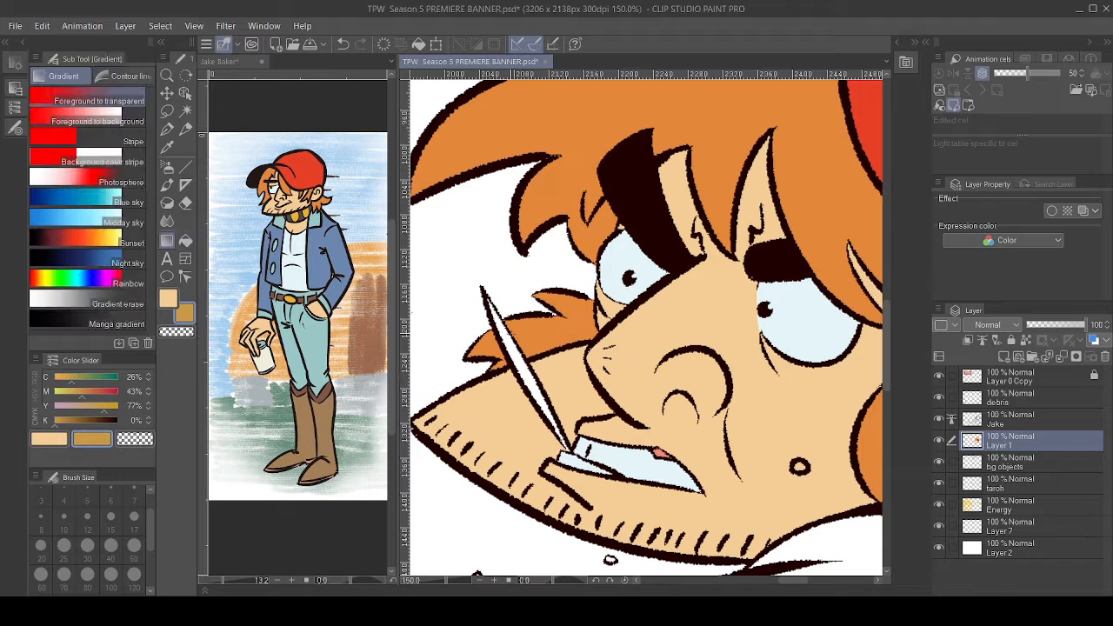
{"action": "left_click", "coordinate": [503, 324]}
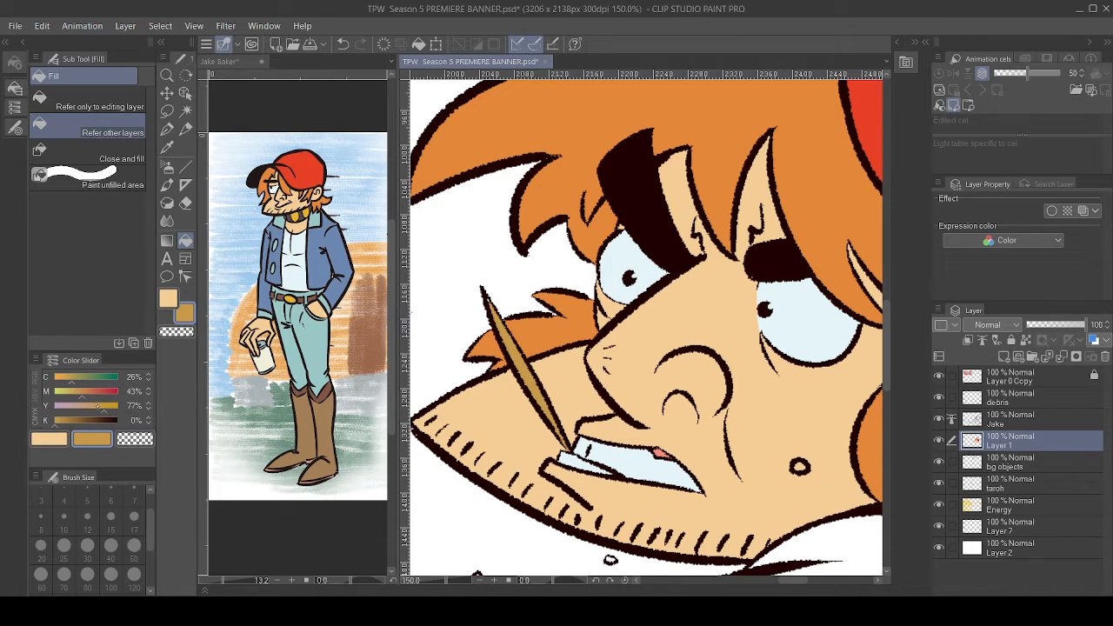
{"action": "key", "text": "ctrl+z"}
{"action": "left_click", "coordinate": [525, 363]}
{"action": "left_click", "coordinate": [167, 129]}
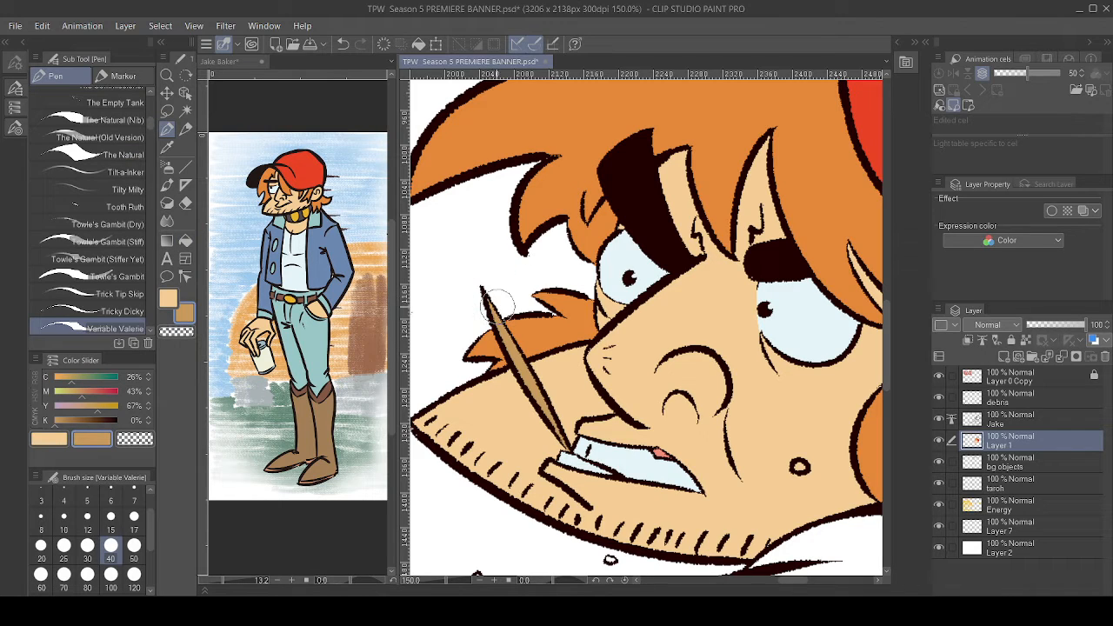
{"action": "left_click_drag", "start_coordinate": [487, 298], "coordinate": [492, 316]}
- Sample the hair orange and fill the spiky hair behind the cap and ear
{"action": "key", "text": "ctrl+minus"}
{"action": "key", "text": "ctrl+minus"}
{"action": "left_click_drag", "start_coordinate": [731, 348], "coordinate": [493, 293]}
{"action": "left_click_drag", "start_coordinate": [565, 292], "coordinate": [547, 459]}
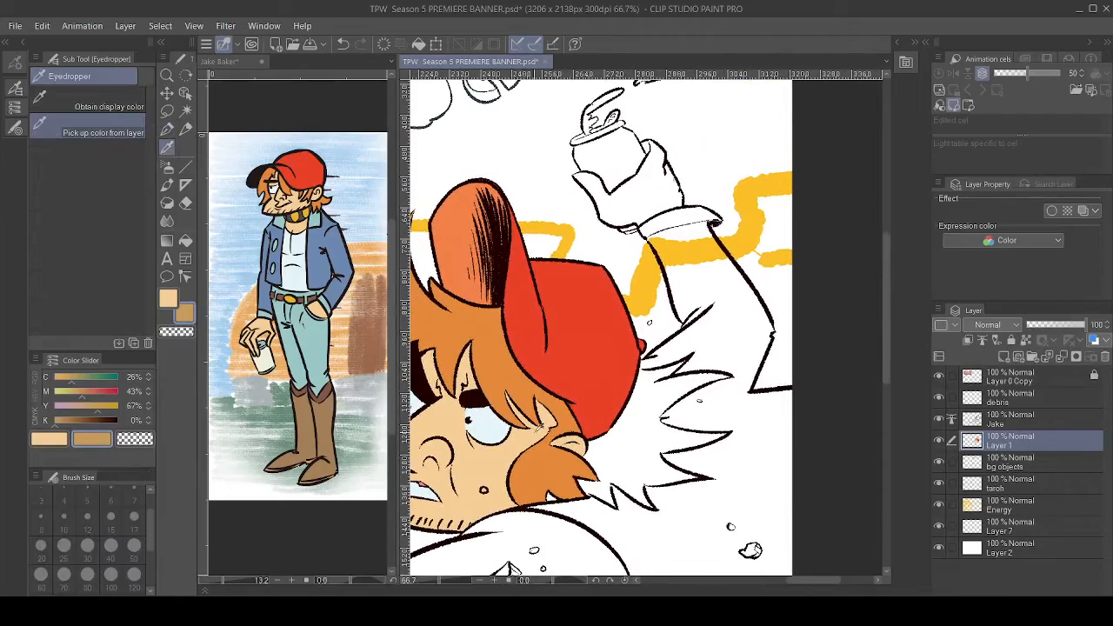
{"action": "left_click", "coordinate": [547, 459], "text": "alt"}
{"action": "key", "text": "g"}
{"action": "left_click", "coordinate": [658, 396]}
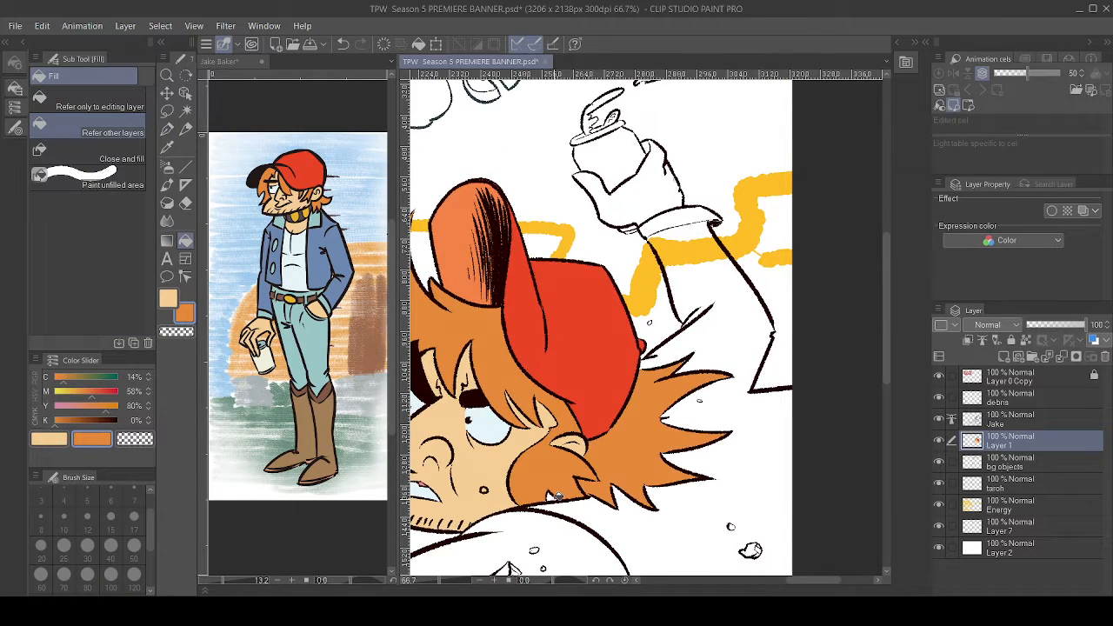
- Make Layer 7, the layer below Energy and just above the white base layer, the active layer
{"action": "scroll", "coordinate": [557, 494], "scroll_direction": "up", "scroll_amount": 4}
{"action": "key", "text": "p"}
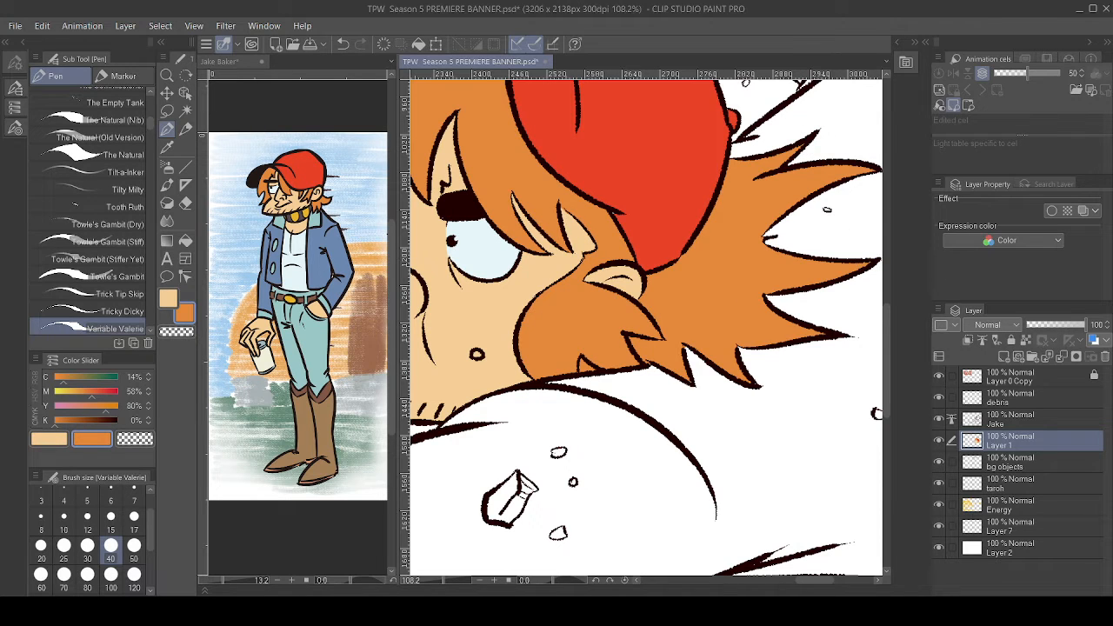
{"action": "scroll", "coordinate": [671, 325], "scroll_direction": "down", "scroll_amount": 10}
{"action": "scroll", "coordinate": [672, 325], "scroll_direction": "up", "scroll_amount": 3}
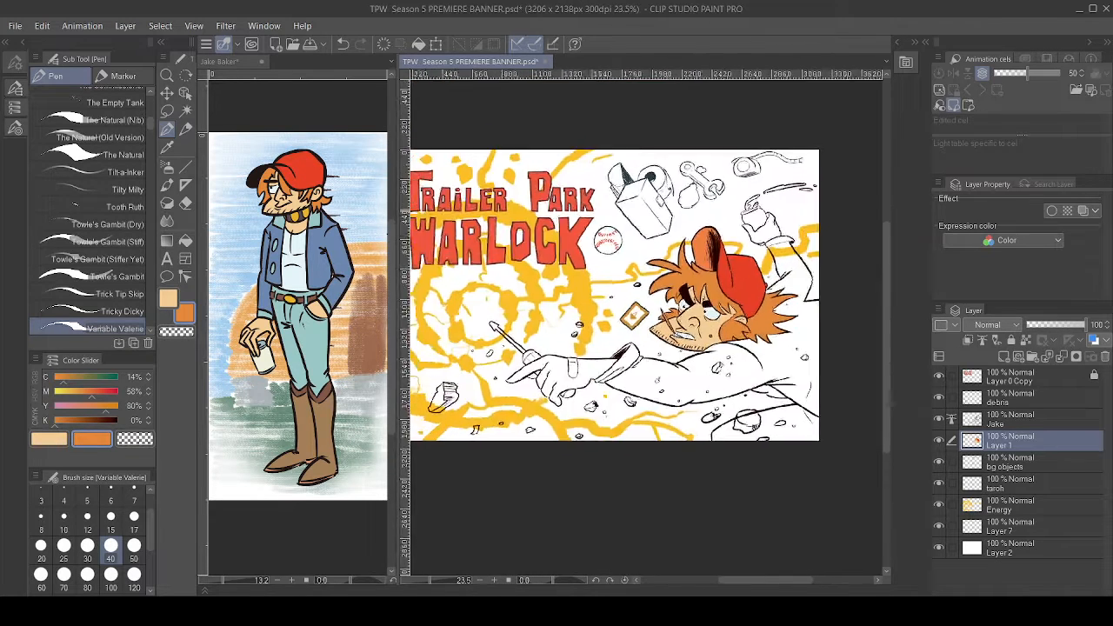
{"action": "scroll", "coordinate": [647, 326], "scroll_direction": "down", "scroll_amount": 1}
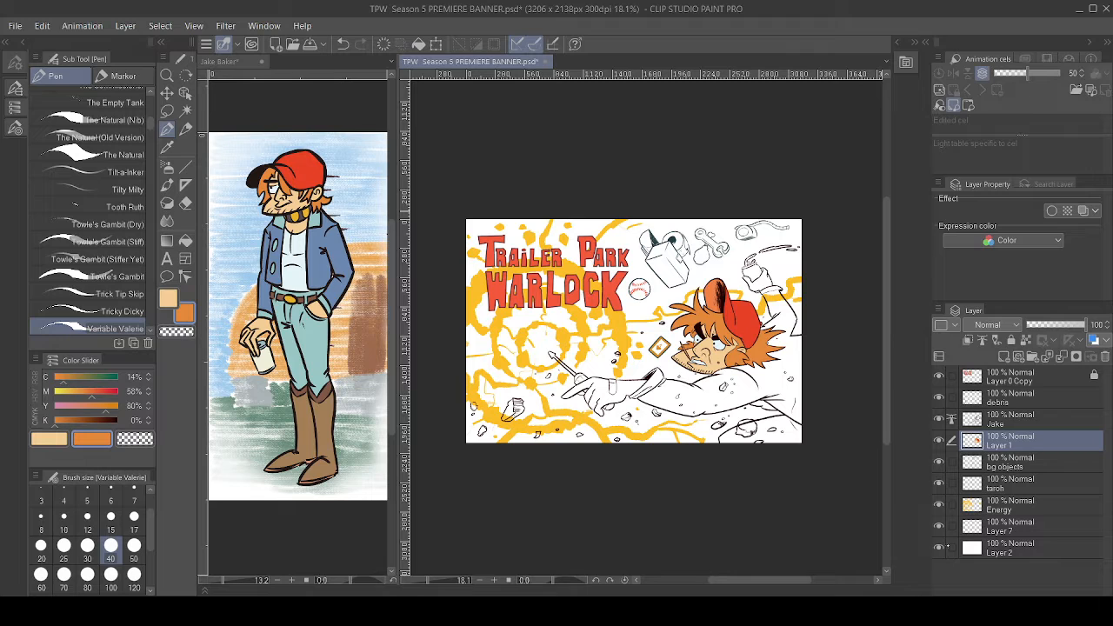
{"action": "left_click", "coordinate": [1018, 527]}
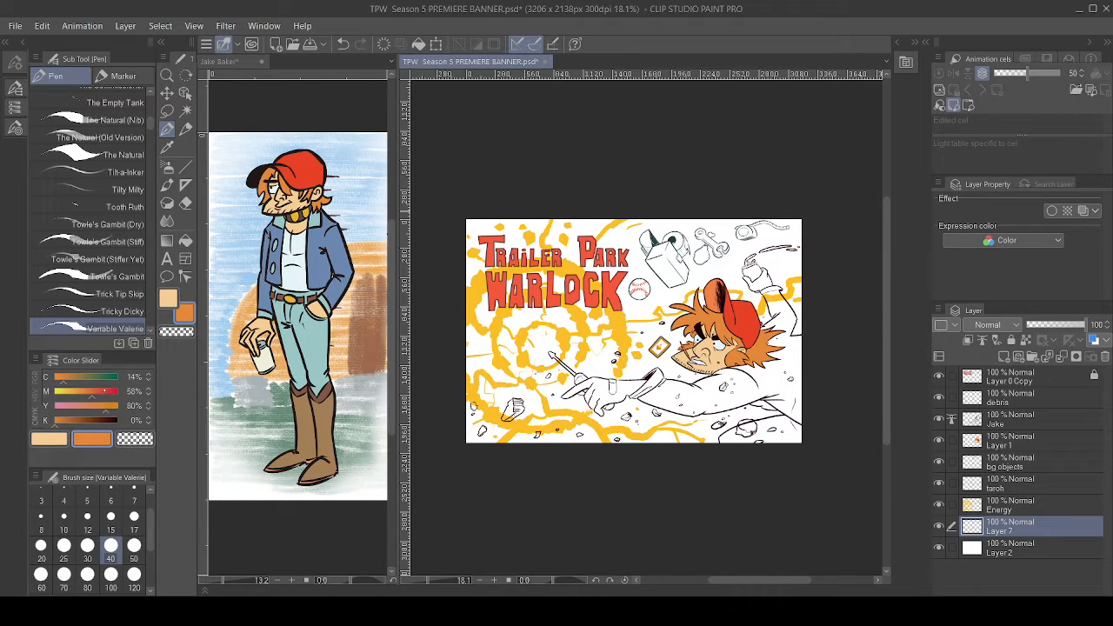
- Mix a pale green of C 30, M 14, Y 36 and fill the whole background layer with it
{"action": "left_click", "coordinate": [109, 378]}
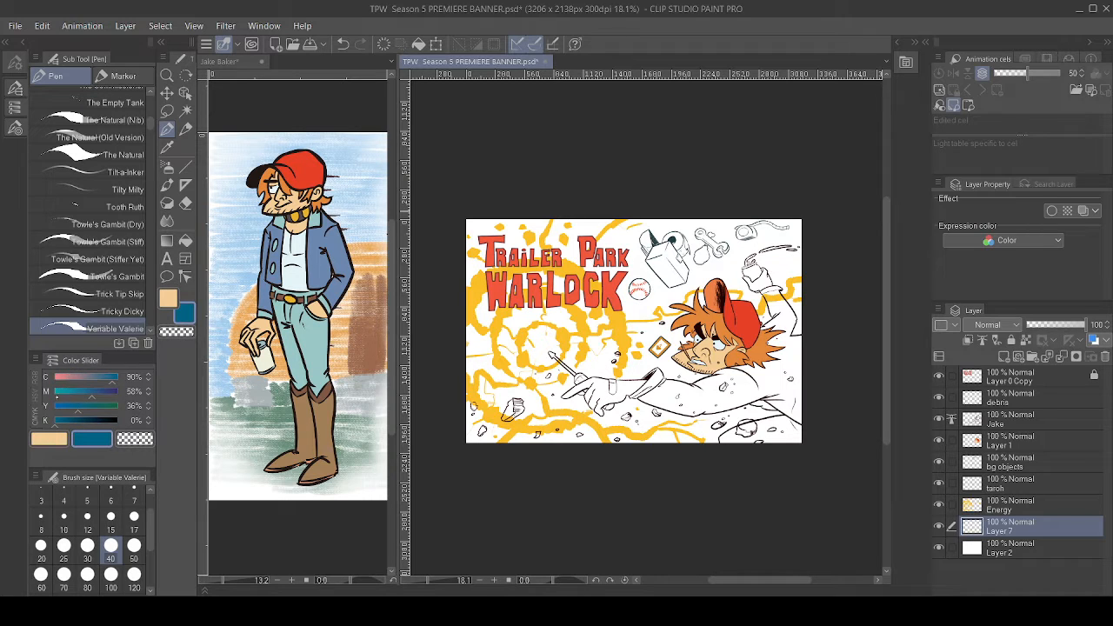
{"action": "left_click", "coordinate": [66, 390]}
{"action": "left_click", "coordinate": [74, 378]}
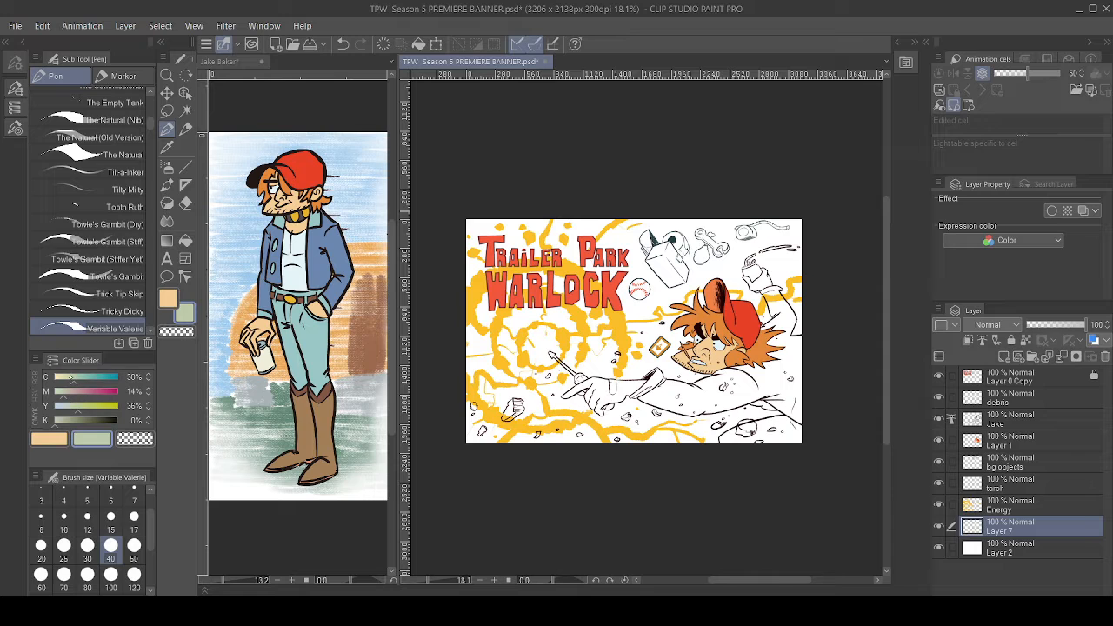
{"action": "left_click", "coordinate": [418, 43]}
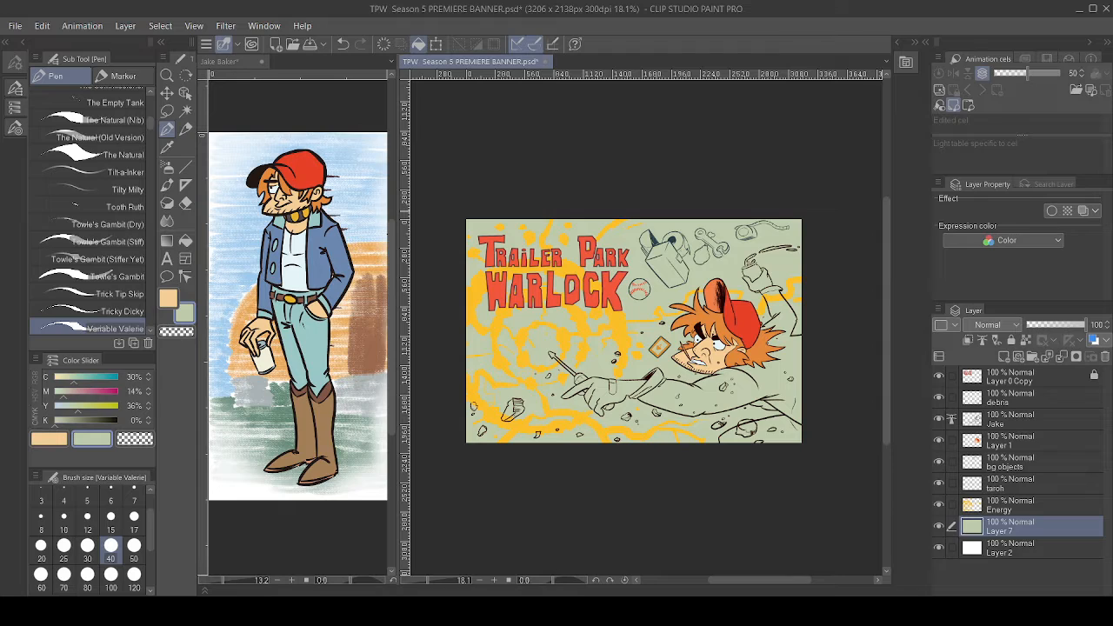
{"action": "scroll", "coordinate": [710, 367], "scroll_direction": "up", "scroll_amount": 2}
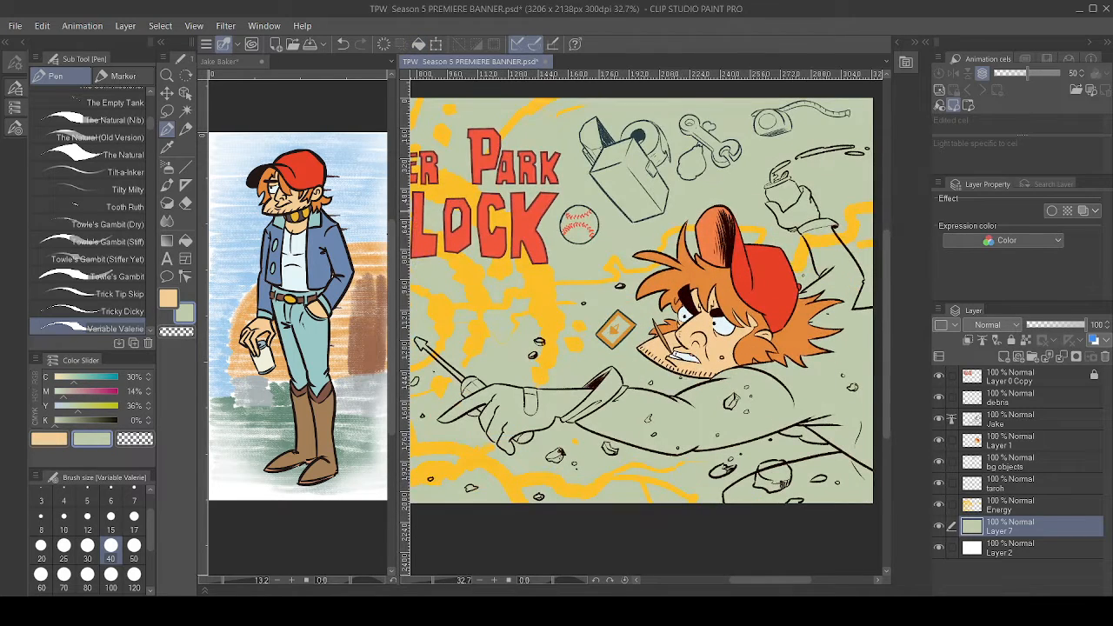
{"action": "scroll", "coordinate": [709, 369], "scroll_direction": "down", "scroll_amount": 1}
{"action": "scroll", "coordinate": [703, 370], "scroll_direction": "up", "scroll_amount": 2}
{"action": "left_click_drag", "start_coordinate": [703, 369], "coordinate": [780, 383]}
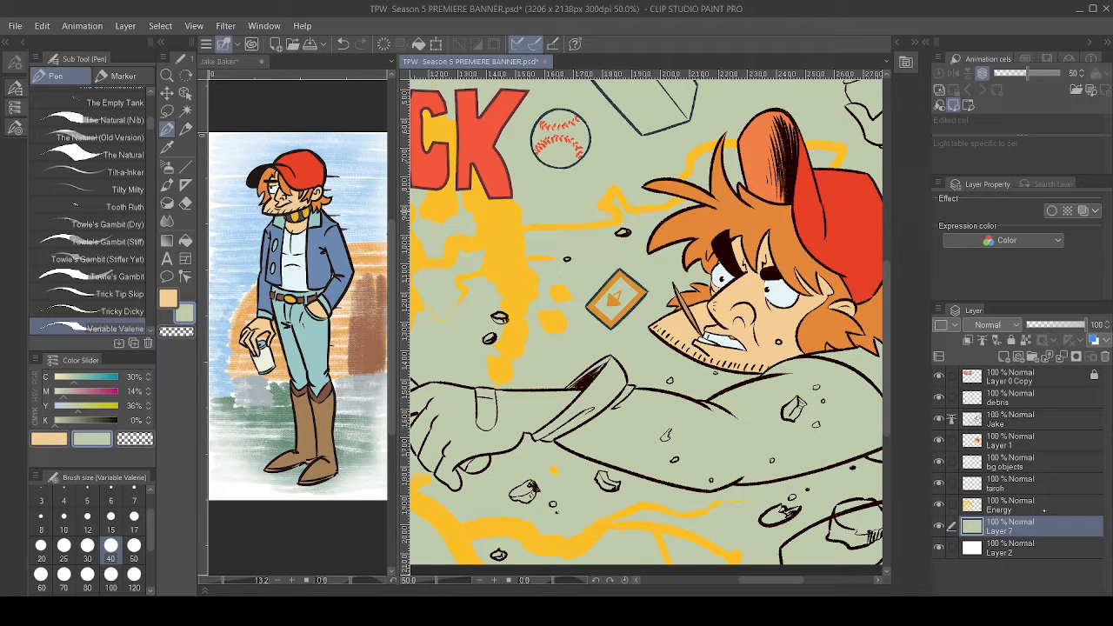
{"action": "scroll", "coordinate": [663, 357], "scroll_direction": "down", "scroll_amount": 3}
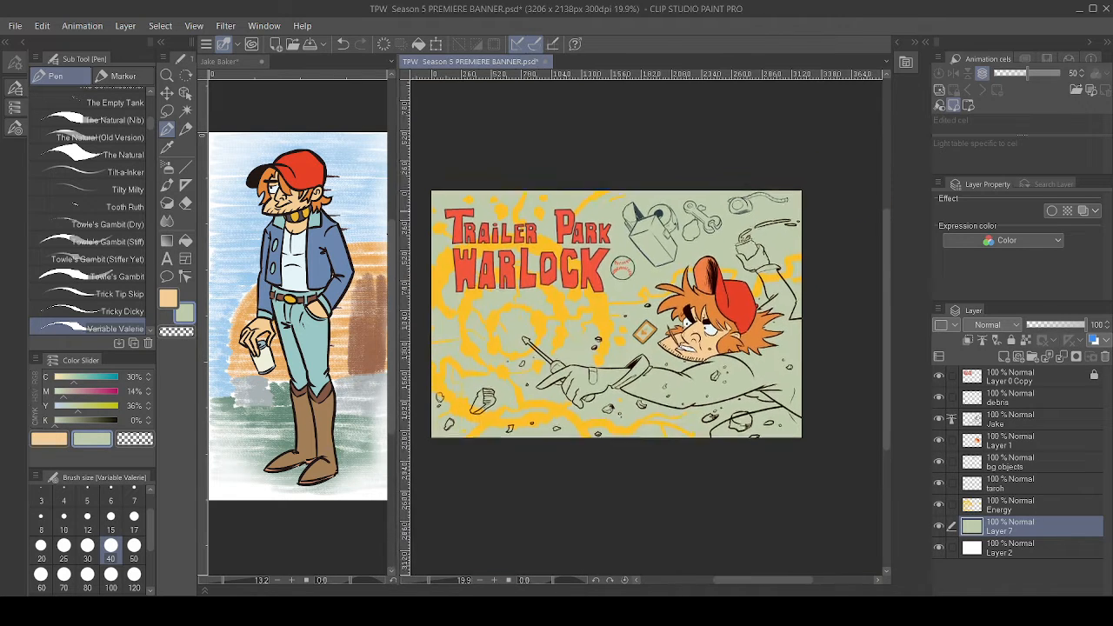
- Mix a warm yellow of C 0, M 22, Y 55 and fill the whole background layer with it
{"action": "mouse_move", "coordinate": [74, 378]}
{"action": "left_mouse_down"}
{"action": "mouse_move", "coordinate": [28, 400]}
{"action": "mouse_move", "coordinate": [69, 393]}
{"action": "left_mouse_up"}
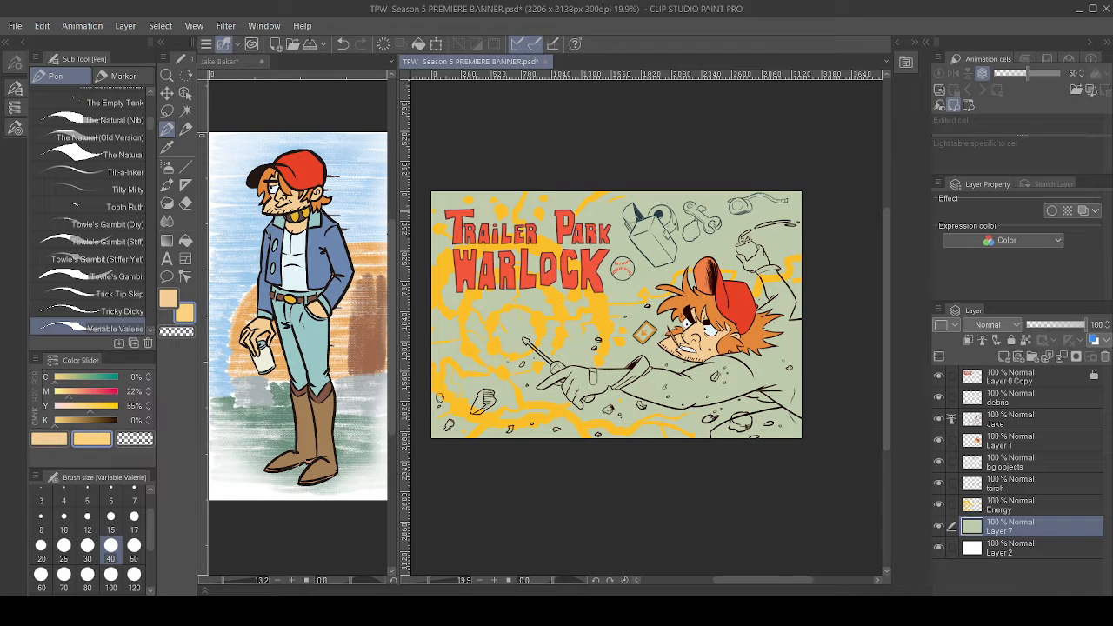
{"action": "left_click", "coordinate": [419, 44]}
{"action": "scroll", "coordinate": [666, 370], "scroll_direction": "up", "scroll_amount": 5}
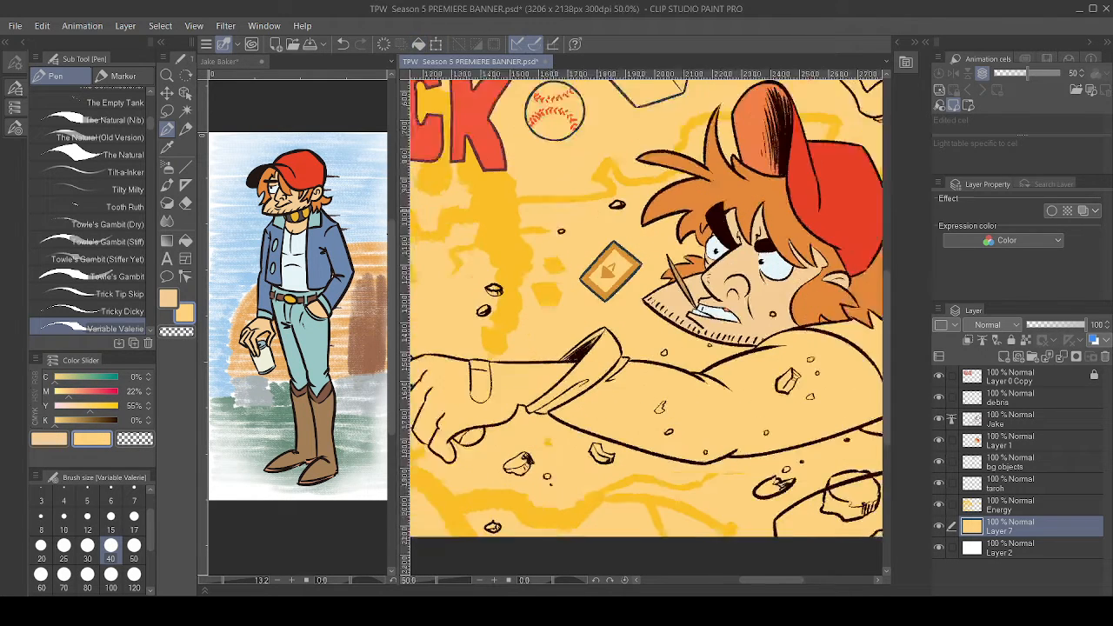
{"action": "scroll", "coordinate": [666, 370], "scroll_direction": "down", "scroll_amount": 4}
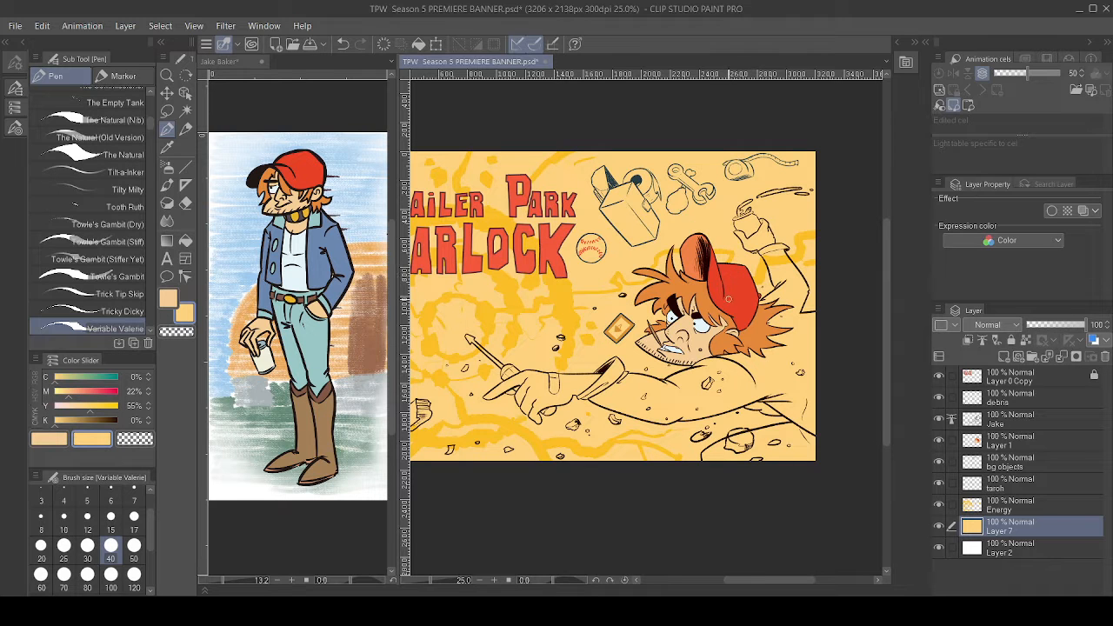
- Sample the skin tone from the face and fill the pointing hand and forearm using the Refer other layers fill
{"action": "left_click", "coordinate": [703, 337], "text": "alt"}
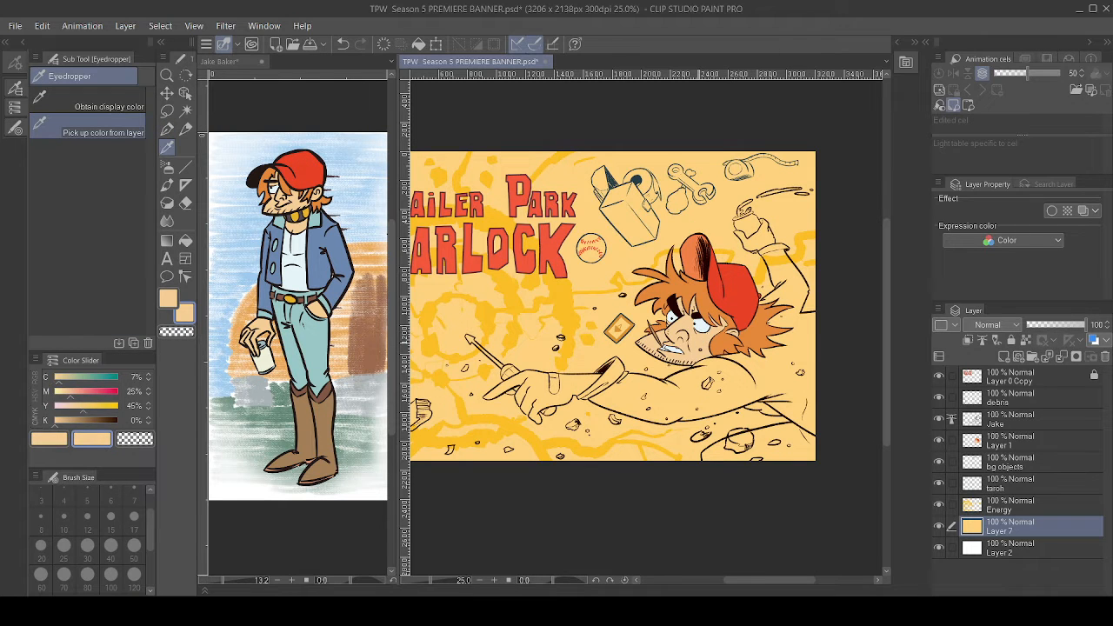
{"action": "left_click_drag", "start_coordinate": [546, 397], "coordinate": [755, 277]}
{"action": "key", "text": "g"}
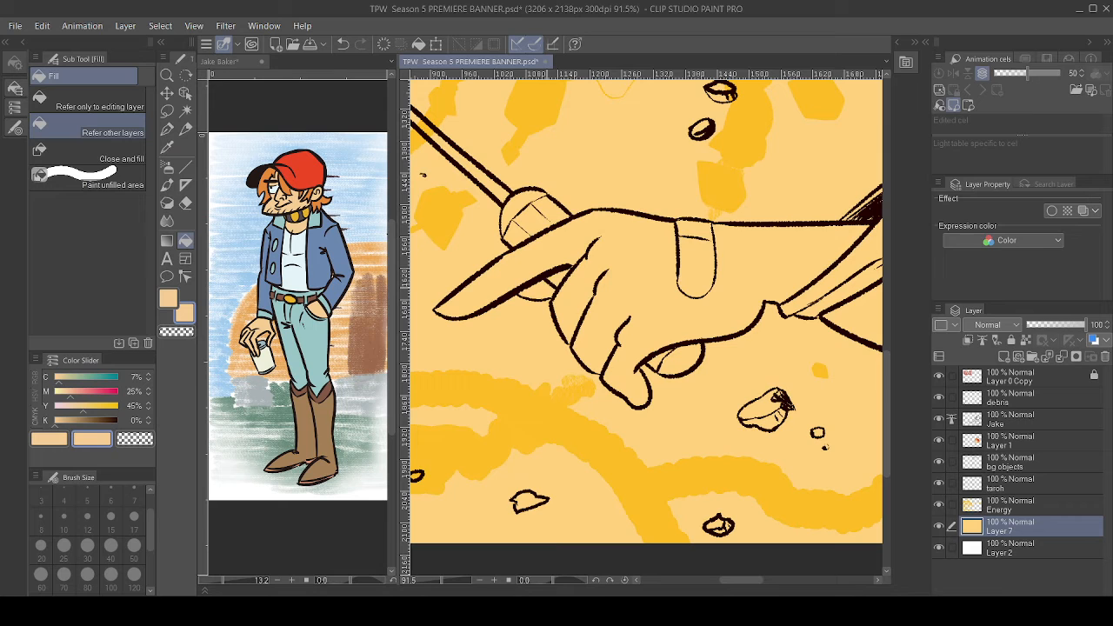
{"action": "left_click", "coordinate": [598, 255]}
{"action": "left_click_drag", "start_coordinate": [678, 278], "coordinate": [633, 328]}
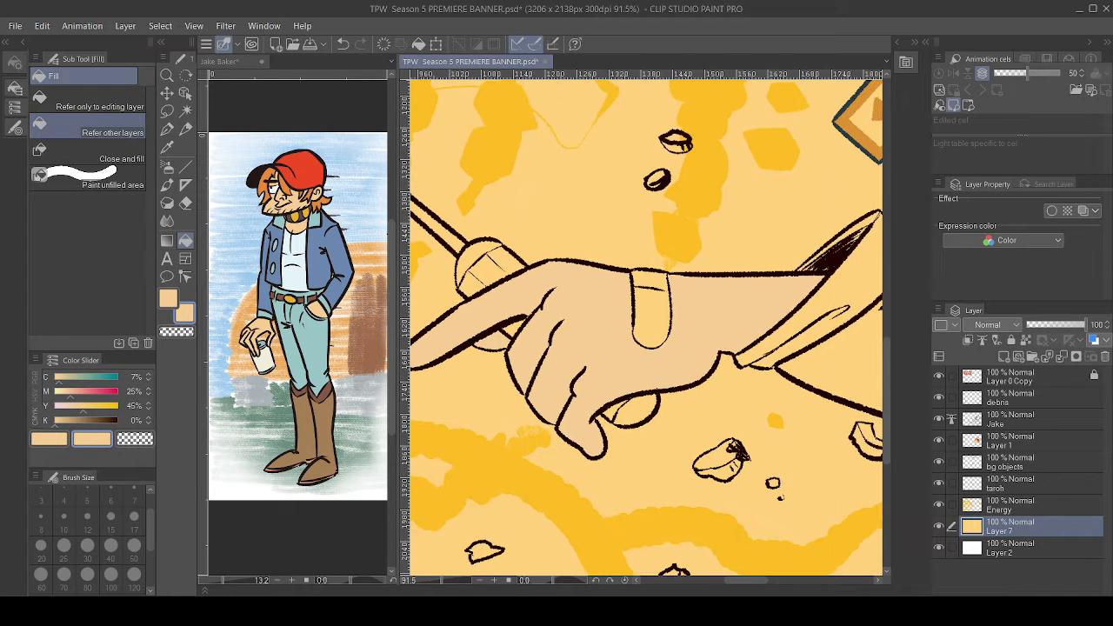
{"action": "key", "text": "p"}
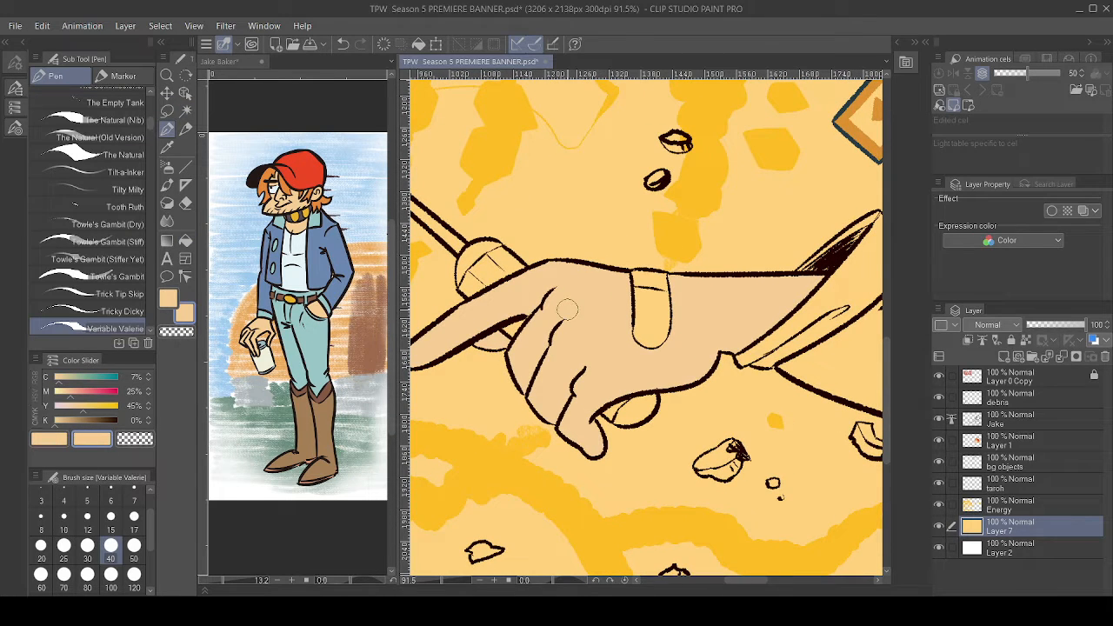
{"action": "left_click_drag", "start_coordinate": [567, 309], "coordinate": [477, 325]}
- Sample the jacket blue as the sub colour and the jeans teal as the main colour from the reference picture
{"action": "key", "text": "ctrl+minus"}
{"action": "left_click_drag", "start_coordinate": [695, 305], "coordinate": [340, 325]}
{"action": "left_click_drag", "start_coordinate": [713, 322], "coordinate": [637, 351]}
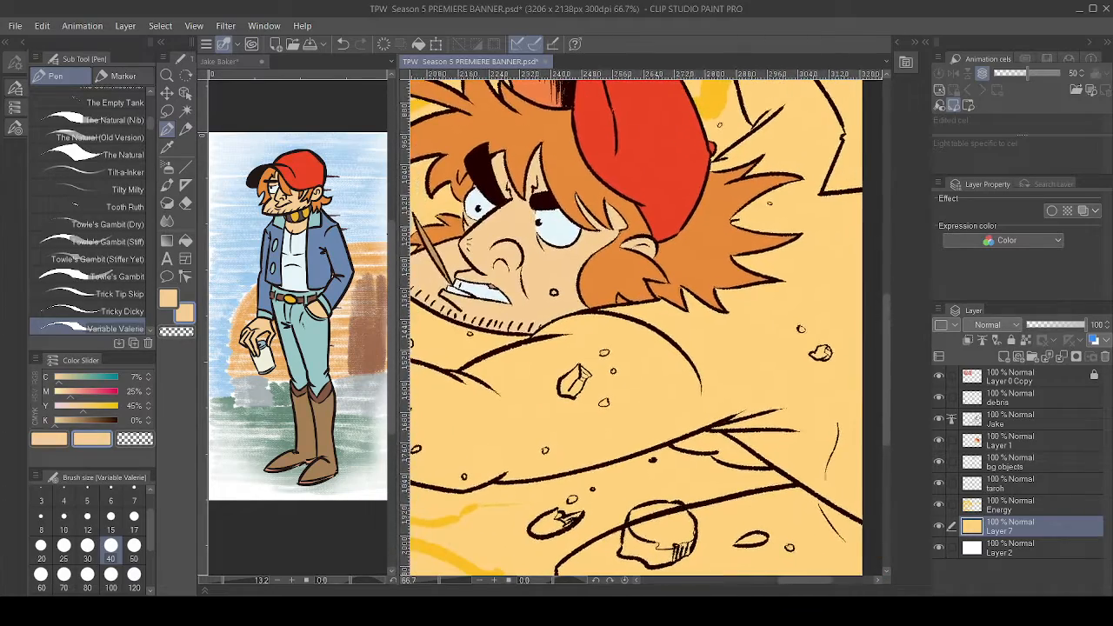
{"action": "key", "text": "i"}
{"action": "left_click", "coordinate": [332, 239]}
{"action": "left_click", "coordinate": [333, 239]}
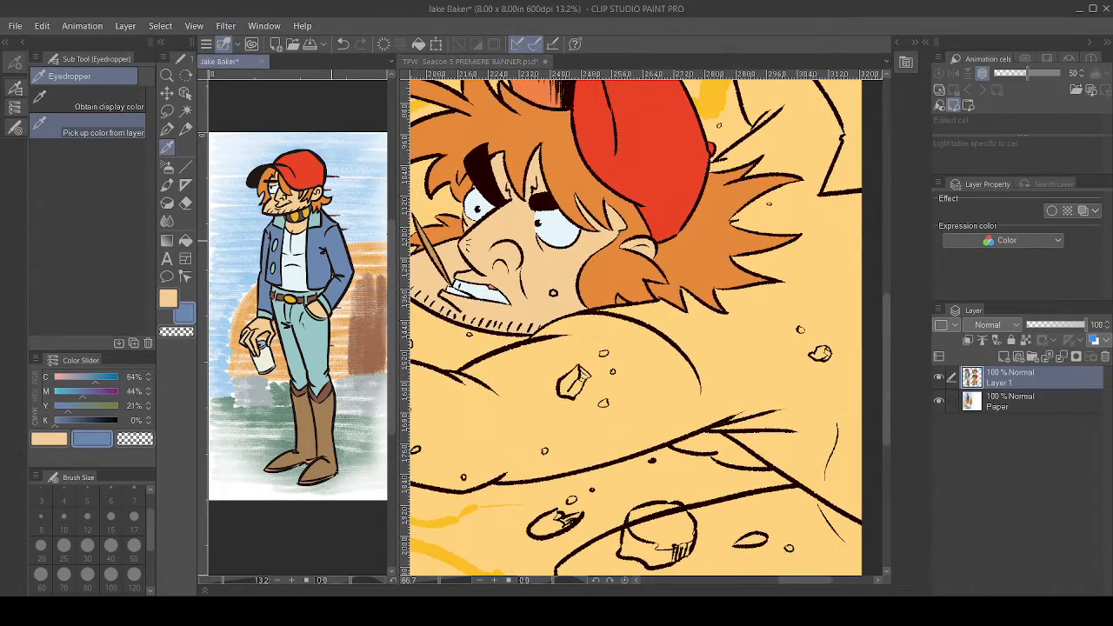
{"action": "left_click", "coordinate": [168, 299]}
{"action": "left_click", "coordinate": [278, 314]}
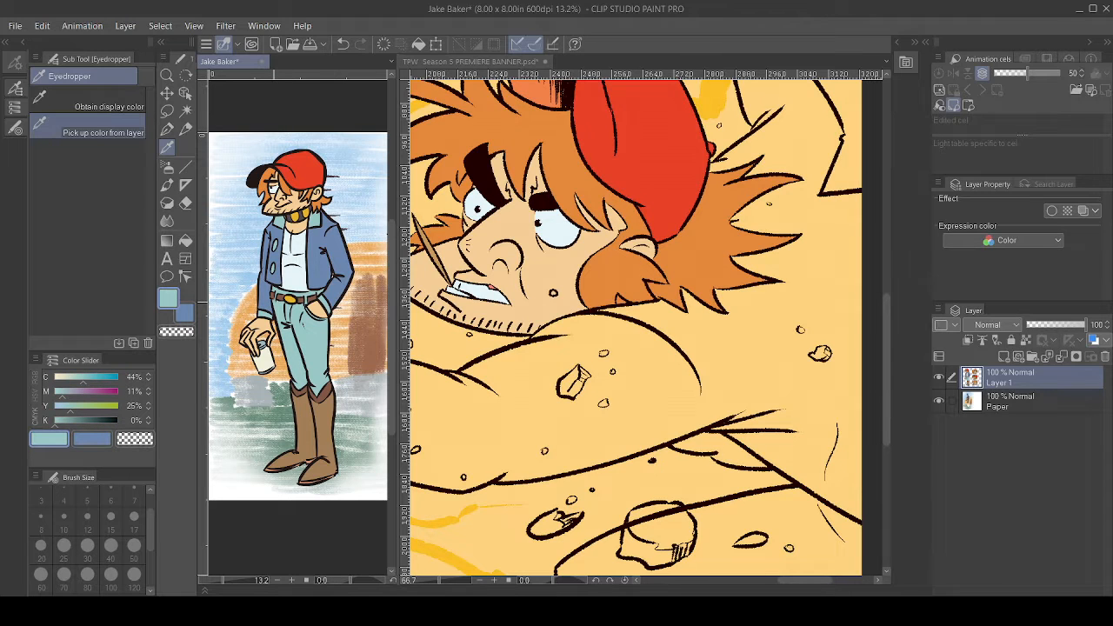
- Fill the outstretched arm's jacket cuff with the teal and touch up its hatched inner side with the Pen
{"action": "left_click", "coordinate": [666, 367]}
{"action": "left_click_drag", "start_coordinate": [496, 367], "coordinate": [818, 350]}
{"action": "key", "text": "g"}
{"action": "key", "text": "g"}
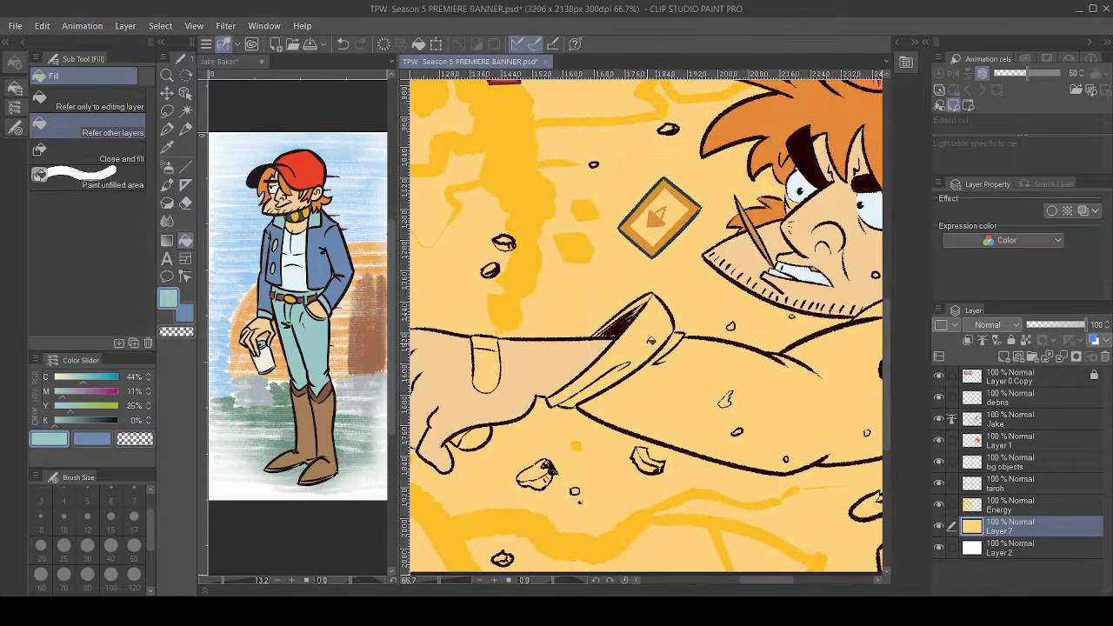
{"action": "left_click", "coordinate": [656, 325]}
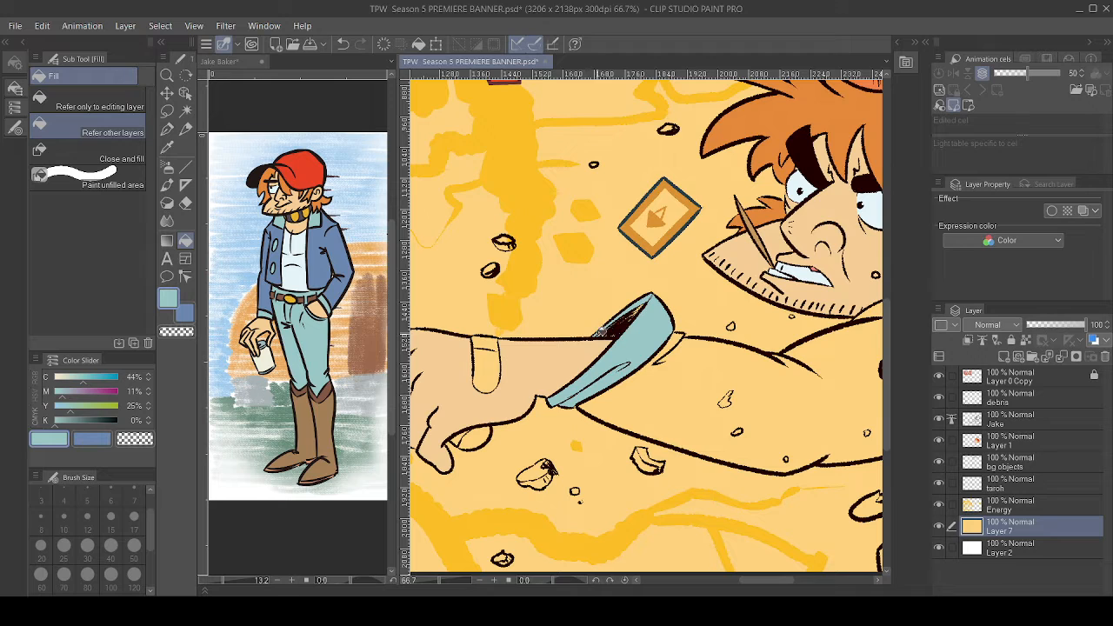
{"action": "key", "text": "p"}
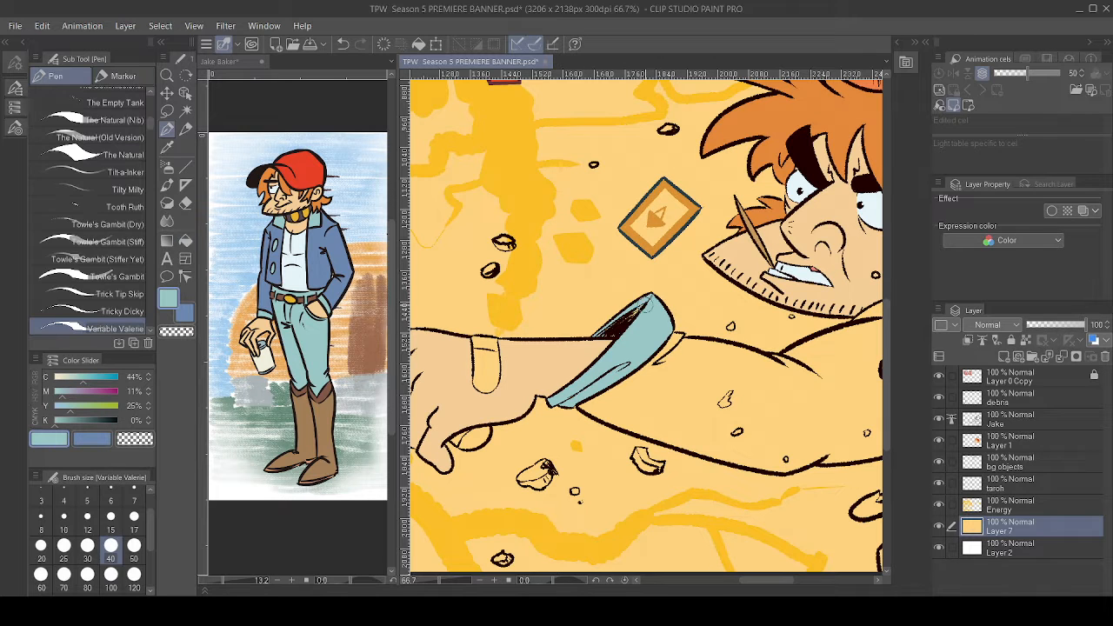
{"action": "mouse_move", "coordinate": [627, 319]}
{"action": "left_mouse_down"}
{"action": "mouse_move", "coordinate": [630, 339]}
{"action": "mouse_move", "coordinate": [659, 299]}
{"action": "mouse_move", "coordinate": [563, 275]}
{"action": "left_mouse_up"}
- Fill the outstretched sleeve and the jacket body behind the head with the jacket blue
{"action": "key", "text": "x"}
{"action": "key", "text": "g"}
{"action": "left_click", "coordinate": [584, 323]}
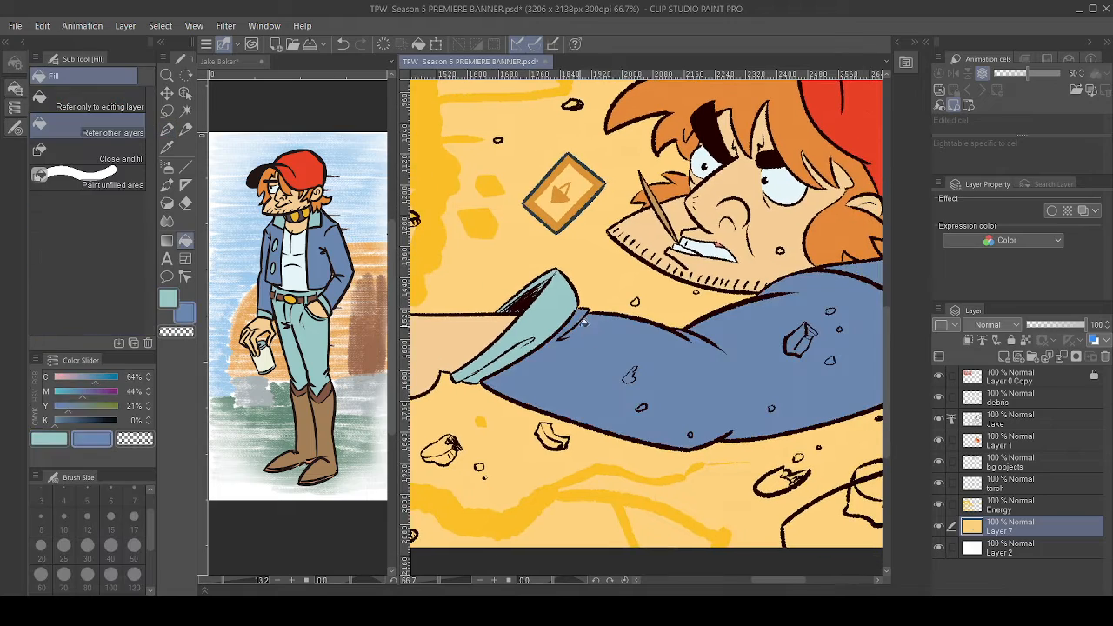
{"action": "left_click_drag", "start_coordinate": [783, 287], "coordinate": [407, 460]}
{"action": "left_click_drag", "start_coordinate": [556, 408], "coordinate": [652, 236]}
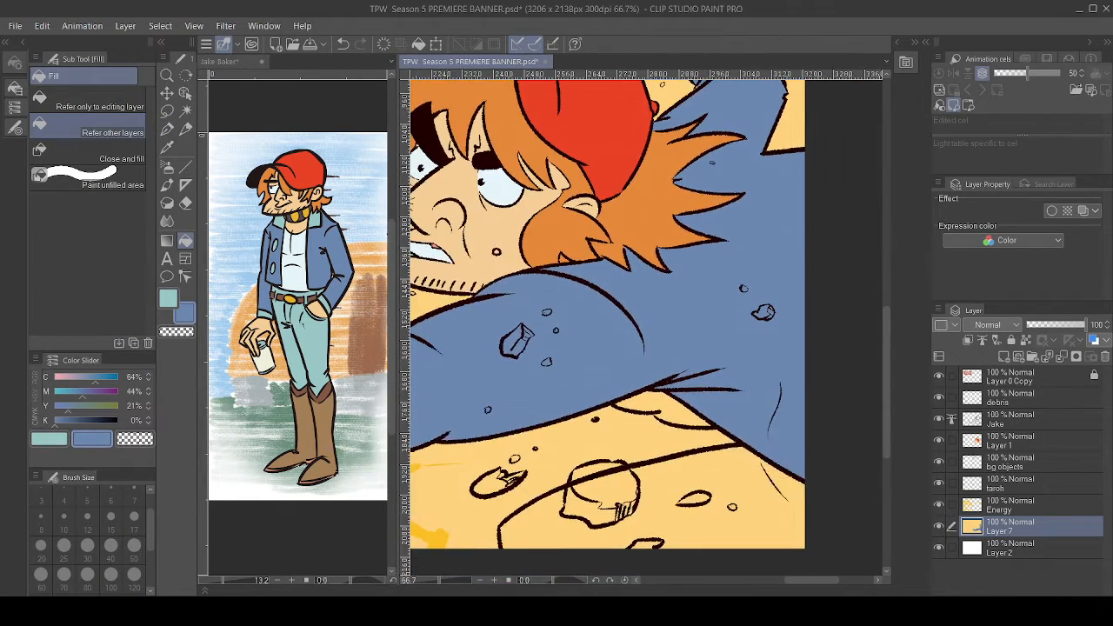
- Touch up the blue around the raised sleeve's crease beside the cap with the Pen
{"action": "left_click_drag", "start_coordinate": [747, 119], "coordinate": [725, 361]}
{"action": "scroll", "coordinate": [726, 361], "scroll_direction": "up", "scroll_amount": 2}
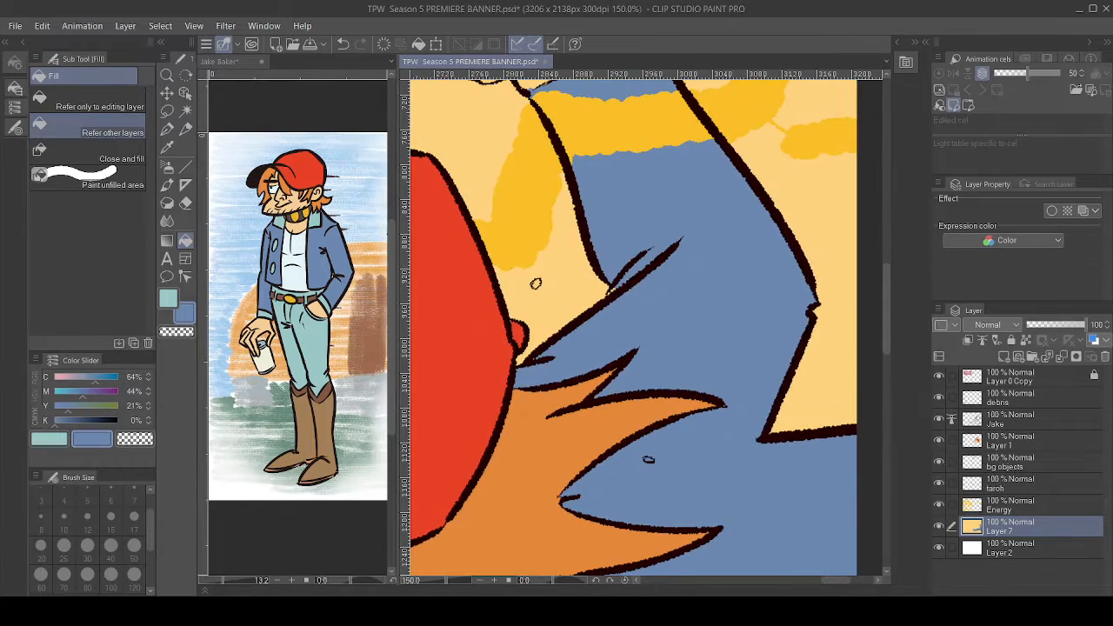
{"action": "key", "text": "p"}
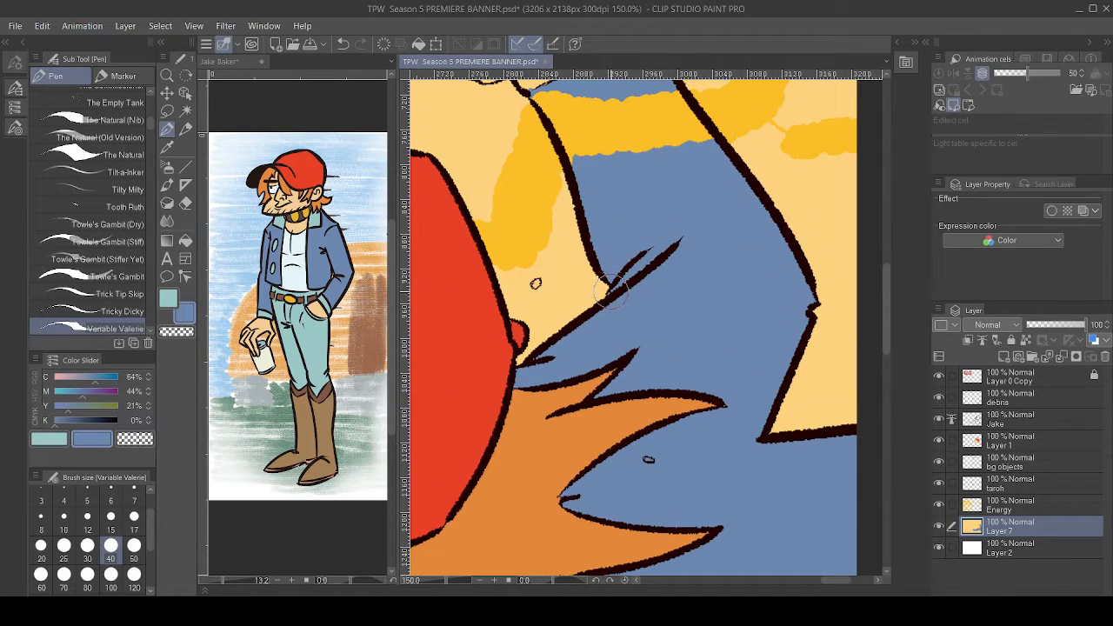
{"action": "left_click_drag", "start_coordinate": [633, 273], "coordinate": [682, 410]}
{"action": "scroll", "coordinate": [706, 459], "scroll_direction": "down", "scroll_amount": 2}
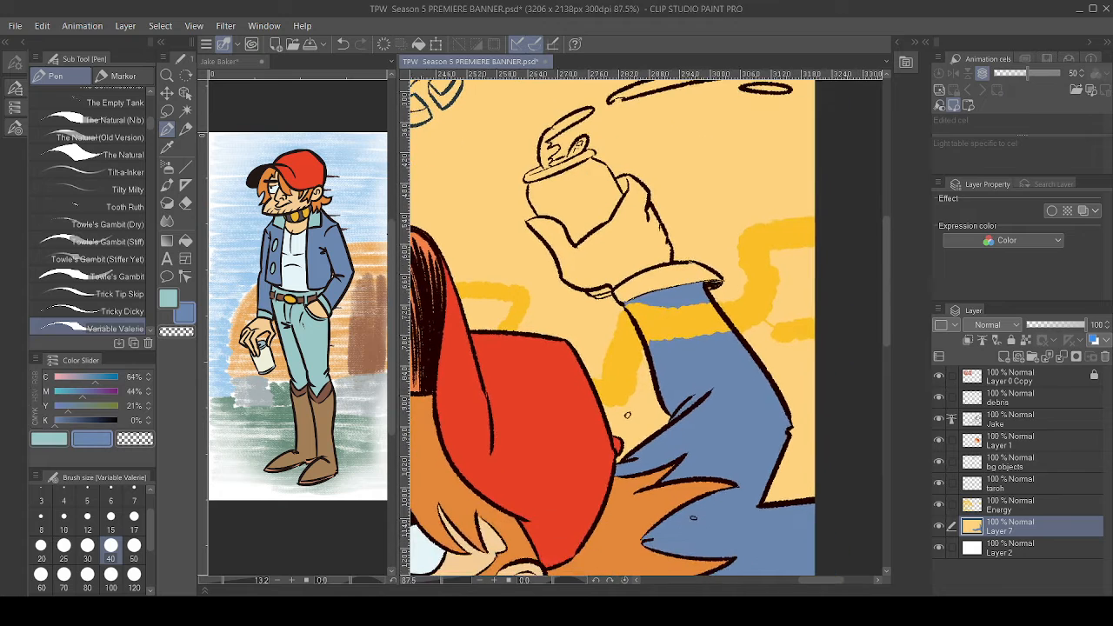
- Fill the raised arm's cuff with the teal and touch up its folded corner with the Pen
{"action": "key", "text": "x"}
{"action": "key", "text": "g"}
{"action": "left_click", "coordinate": [687, 275]}
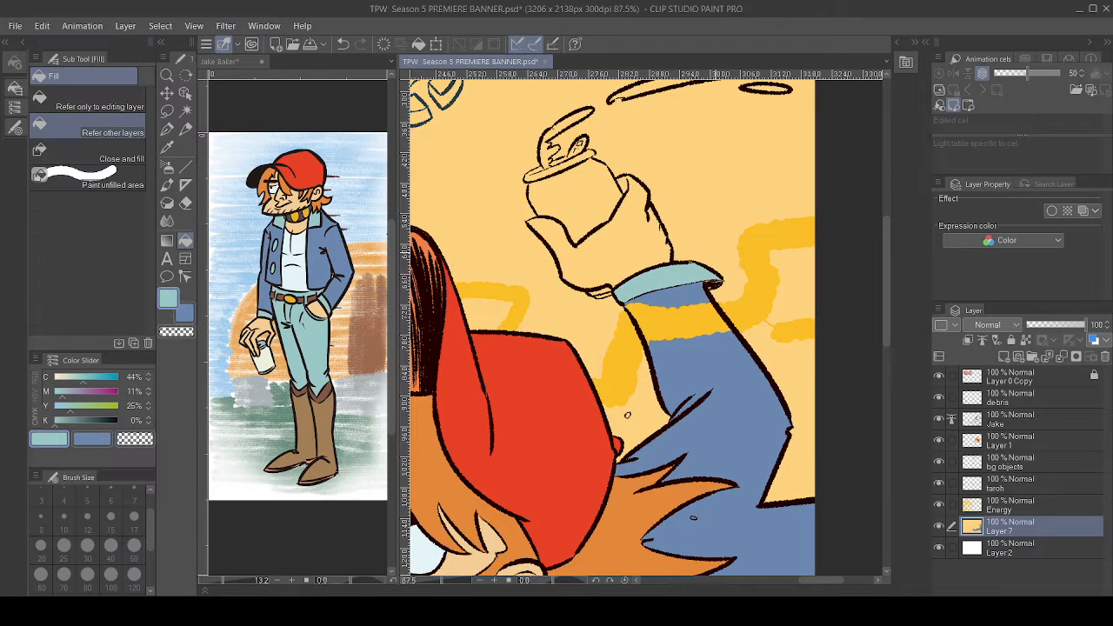
{"action": "scroll", "coordinate": [725, 275], "scroll_direction": "up", "scroll_amount": 4}
{"action": "key", "text": "p"}
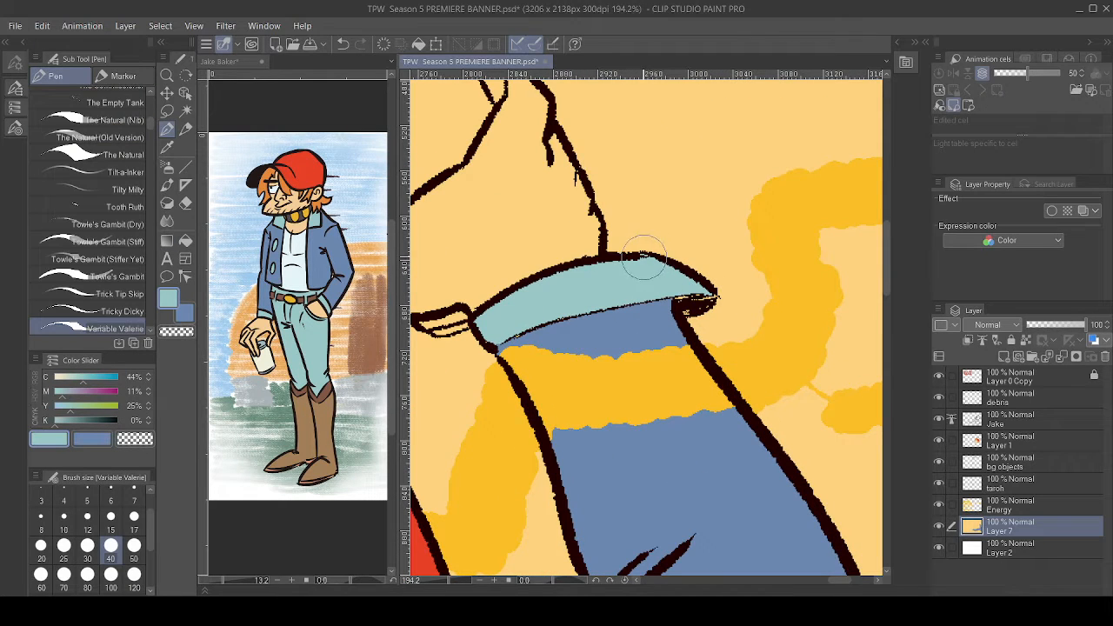
{"action": "mouse_move", "coordinate": [689, 301]}
{"action": "left_mouse_down"}
{"action": "mouse_move", "coordinate": [753, 325]}
{"action": "mouse_move", "coordinate": [802, 243]}
{"action": "mouse_move", "coordinate": [792, 226]}
{"action": "left_mouse_up"}
- Sample the skin tone from the face and fill the raised hand holding the can
{"action": "scroll", "coordinate": [715, 278], "scroll_direction": "down", "scroll_amount": 5}
{"action": "key", "text": "i"}
{"action": "left_click", "coordinate": [584, 468]}
{"action": "left_click_drag", "start_coordinate": [662, 387], "coordinate": [639, 447]}
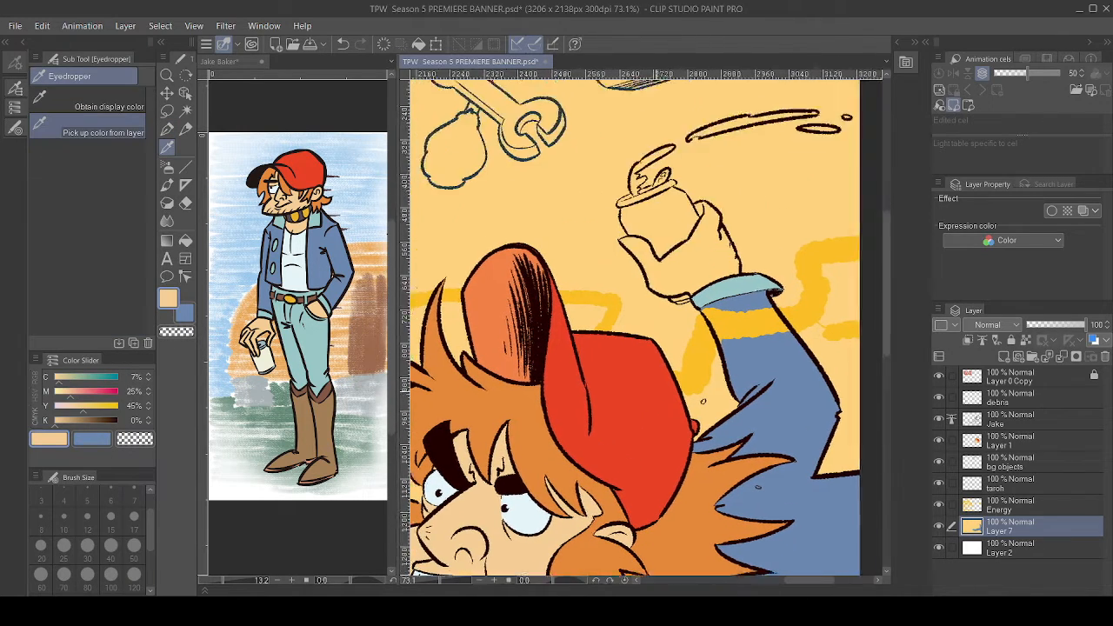
{"action": "left_click_drag", "start_coordinate": [725, 255], "coordinate": [703, 300]}
{"action": "scroll", "coordinate": [703, 300], "scroll_direction": "up", "scroll_amount": 3}
{"action": "key", "text": "g"}
{"action": "key", "text": "g"}
{"action": "left_click", "coordinate": [674, 259]}
{"action": "left_click", "coordinate": [663, 214]}
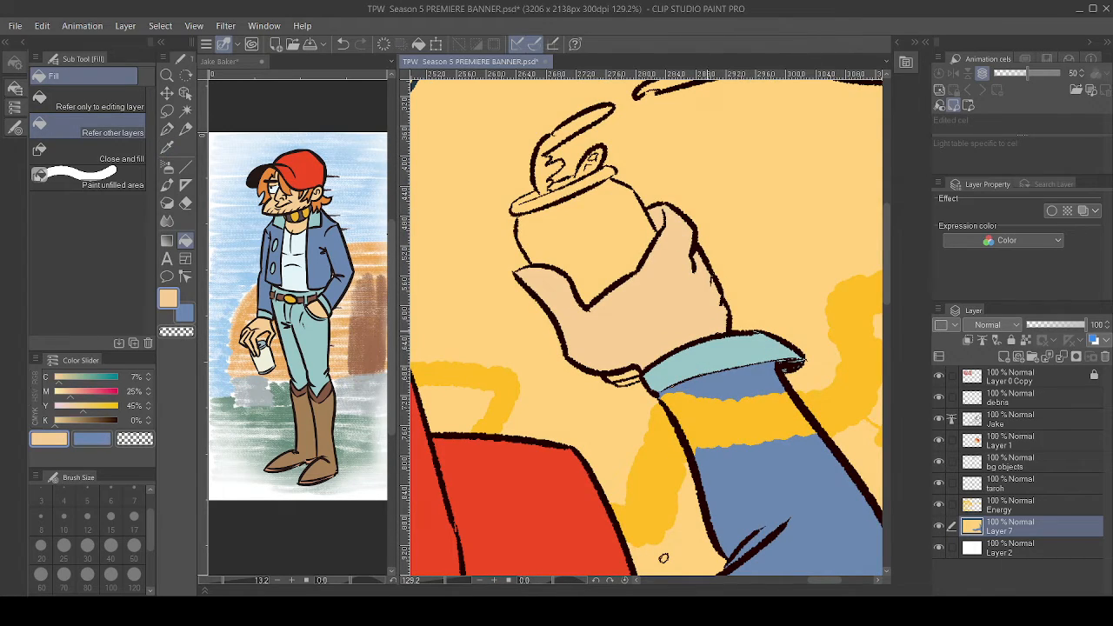
{"action": "scroll", "coordinate": [694, 307], "scroll_direction": "down", "scroll_amount": 3}
- Sample the jeans teal from the reference picture and fill the trouser area below the jacket
{"action": "left_click_drag", "start_coordinate": [665, 487], "coordinate": [712, 162]}
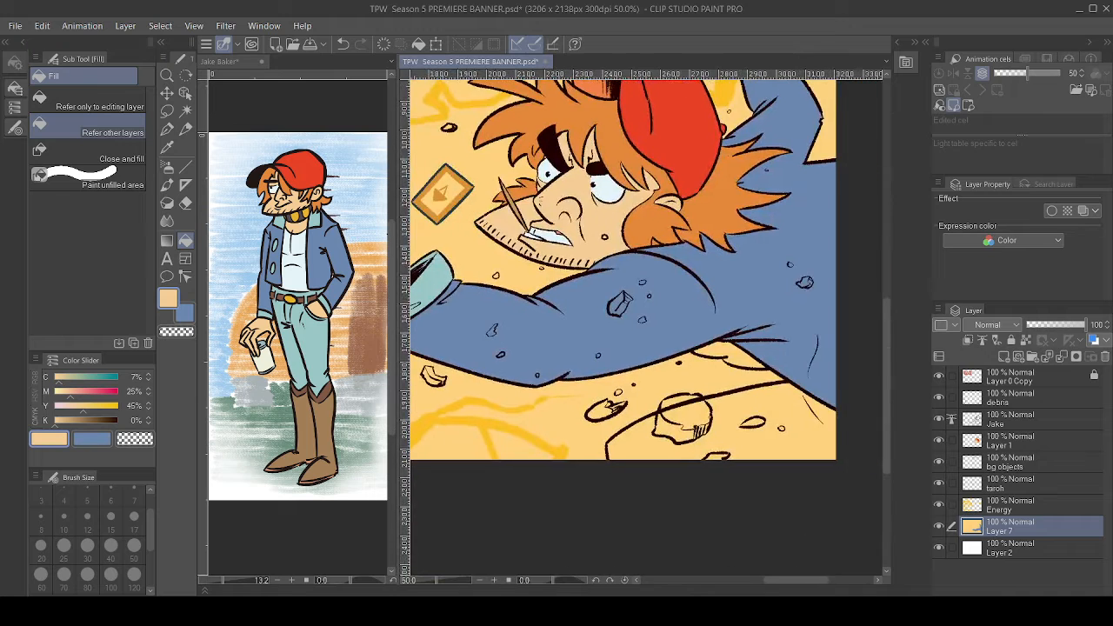
{"action": "left_click_drag", "start_coordinate": [717, 382], "coordinate": [674, 354]}
{"action": "scroll", "coordinate": [675, 353], "scroll_direction": "up", "scroll_amount": 2}
{"action": "key", "text": "i"}
{"action": "left_click", "coordinate": [317, 345]}
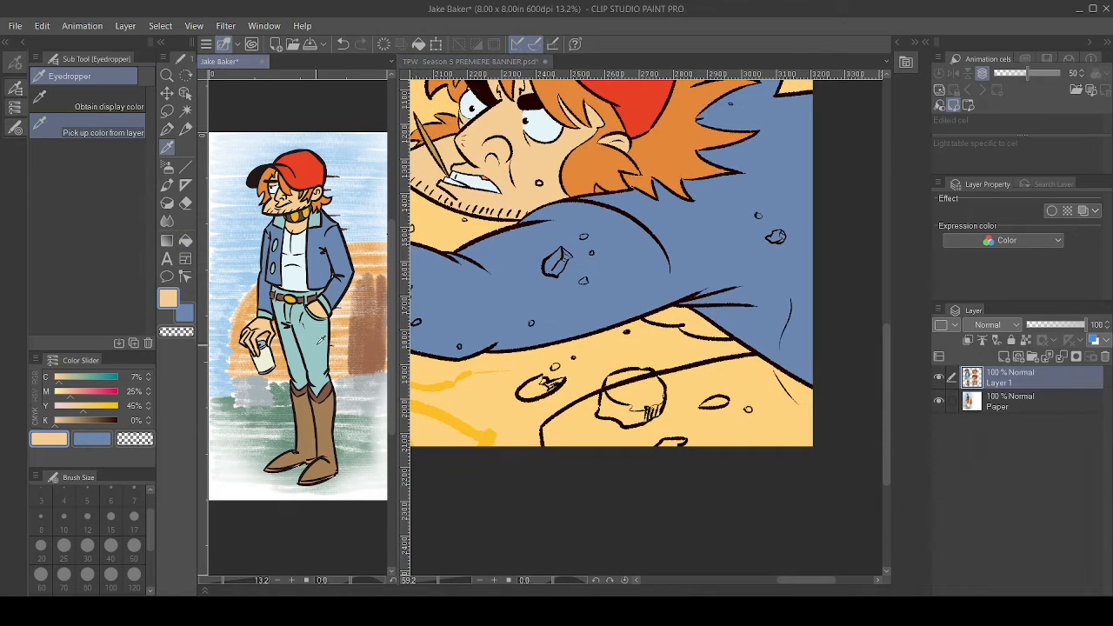
{"action": "left_click", "coordinate": [325, 335]}
{"action": "key", "text": "g"}
{"action": "left_click", "coordinate": [687, 407]}
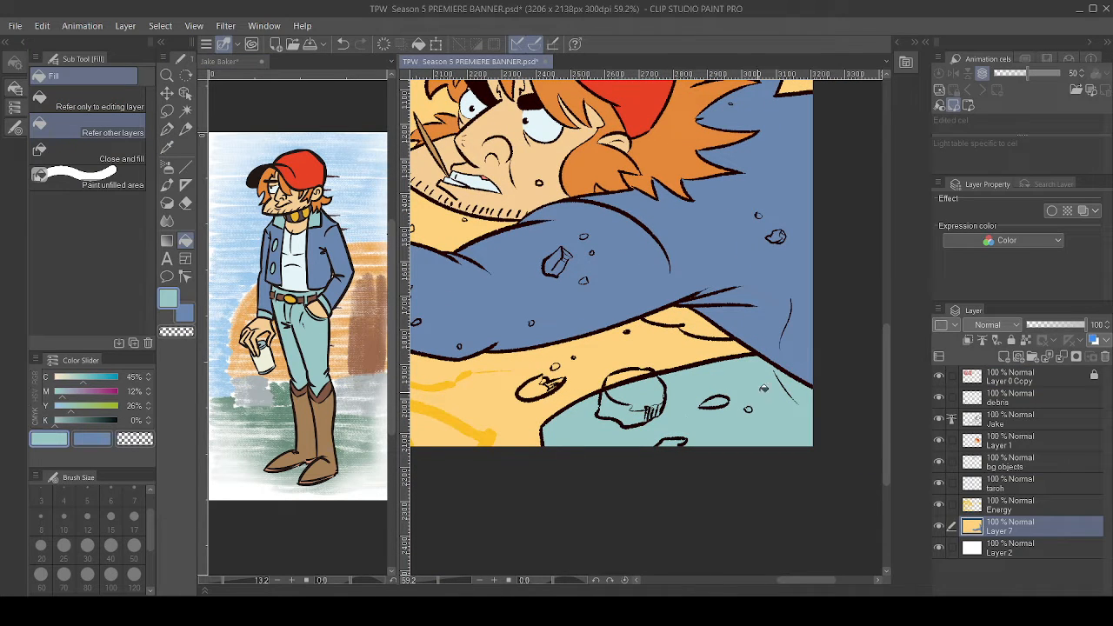
- Sample the white of the shirt from the reference picture and fill the shirt area below the outstretched arm
{"action": "key", "text": "i"}
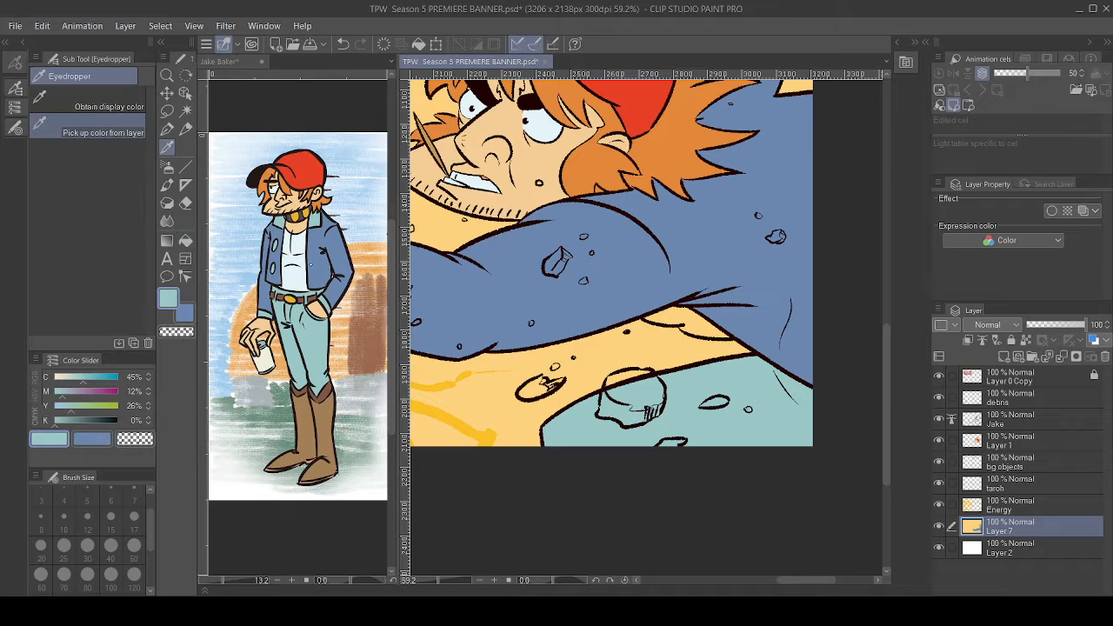
{"action": "left_click", "coordinate": [302, 275]}
{"action": "left_click", "coordinate": [303, 275]}
{"action": "key", "text": "g"}
{"action": "key", "text": "g"}
{"action": "left_click", "coordinate": [688, 309]}
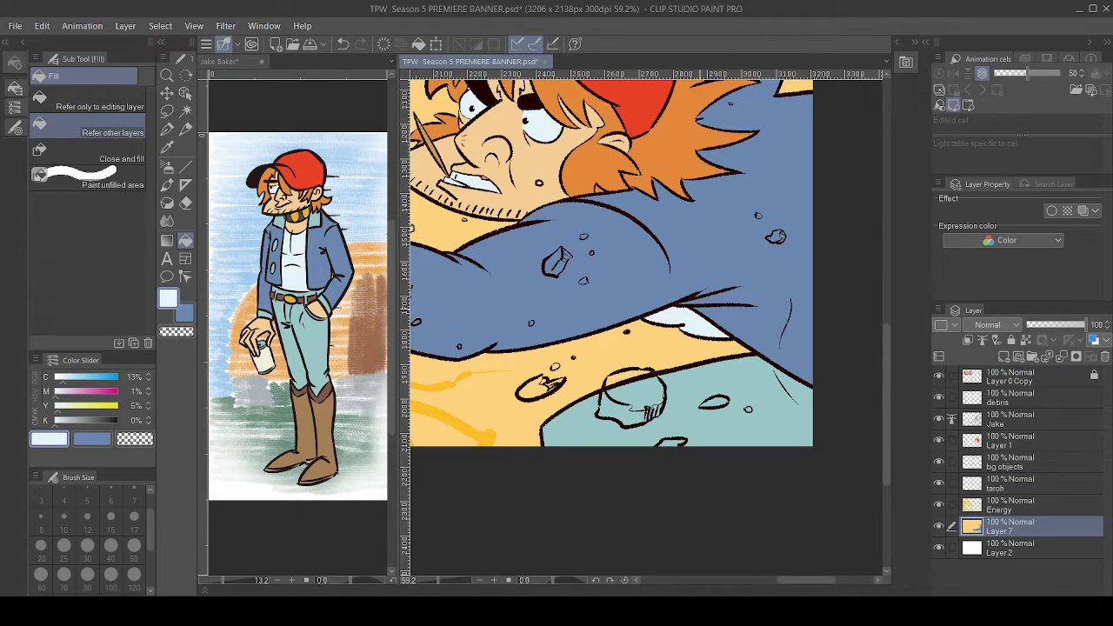
- Sample the hand's skin tone, fill the lower part of the wristband with a darker tan and its upper part with a paler beige
{"action": "left_click_drag", "start_coordinate": [688, 308], "coordinate": [780, 499]}
{"action": "left_click_drag", "start_coordinate": [556, 513], "coordinate": [763, 431]}
{"action": "left_click_drag", "start_coordinate": [574, 348], "coordinate": [711, 328]}
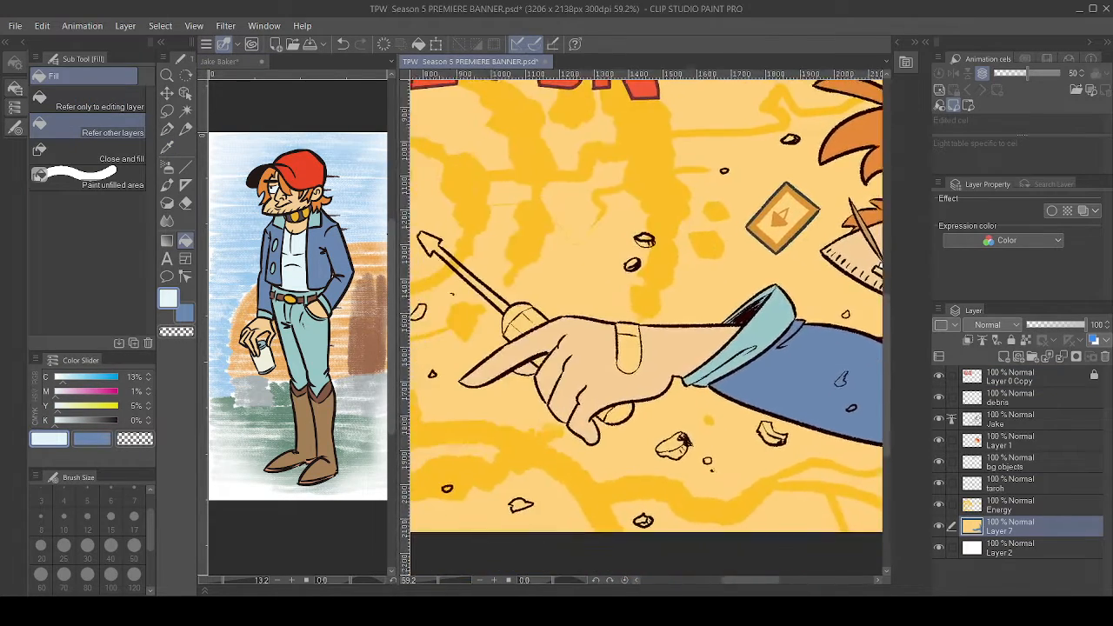
{"action": "key", "text": "i"}
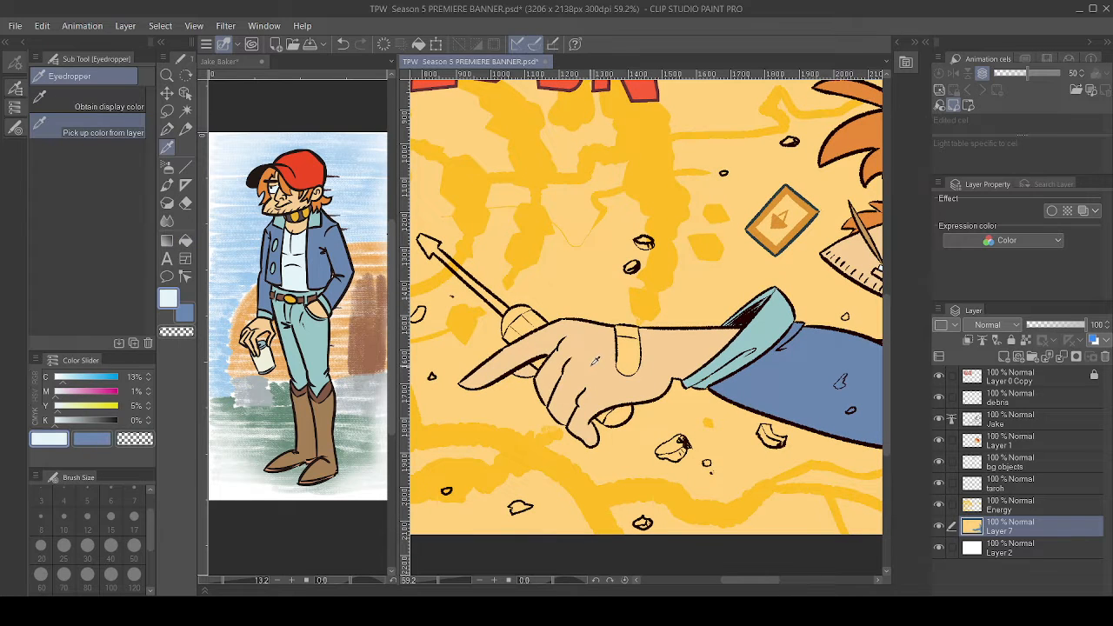
{"action": "left_click", "coordinate": [595, 360]}
{"action": "left_click", "coordinate": [72, 379]}
{"action": "left_click", "coordinate": [76, 393]}
{"action": "left_click", "coordinate": [86, 409]}
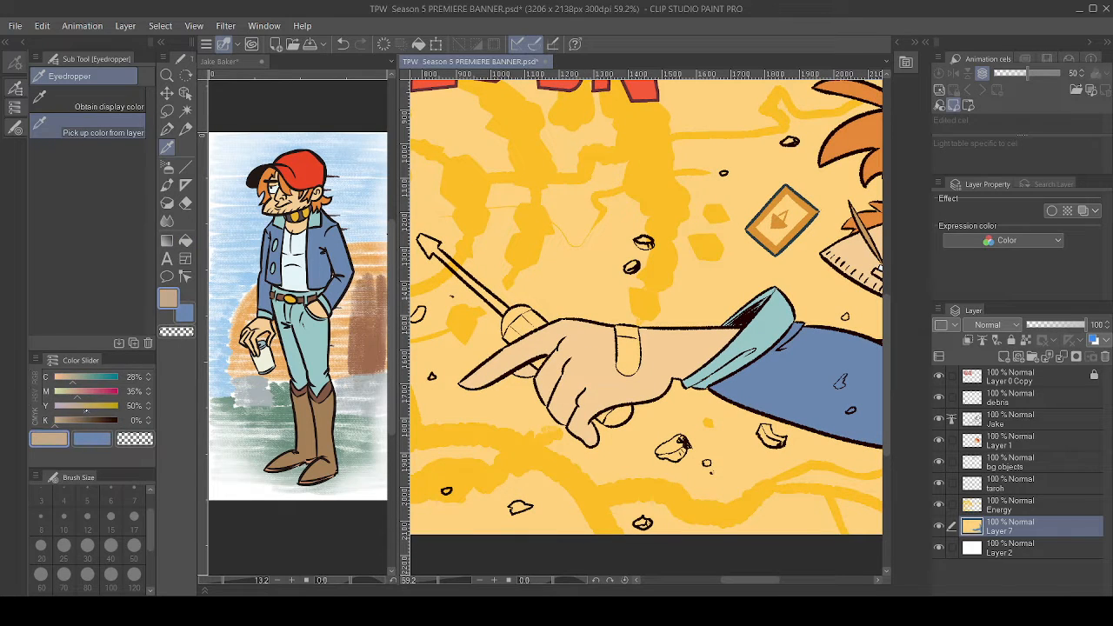
{"action": "key", "text": "g"}
{"action": "key", "text": "g"}
{"action": "left_click", "coordinate": [629, 352]}
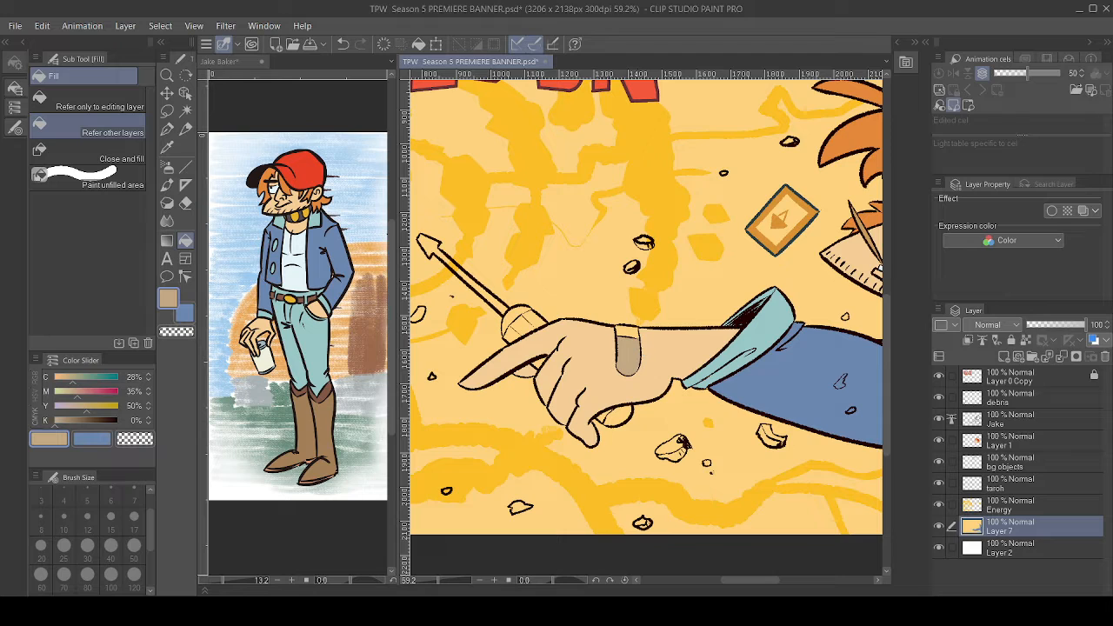
{"action": "left_click", "coordinate": [63, 379]}
{"action": "left_click", "coordinate": [68, 392]}
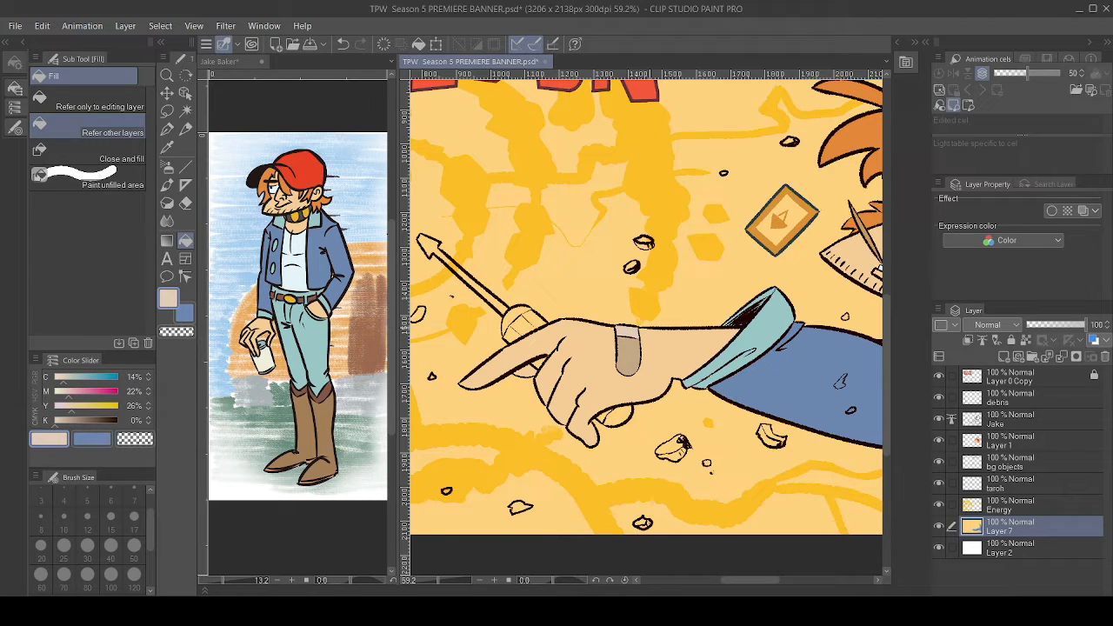
- Mix a pale blue-grey of C 32%, M 11%, Y 19% and fill the screwdriver's tip and shaft
{"action": "left_click_drag", "start_coordinate": [487, 374], "coordinate": [607, 406]}
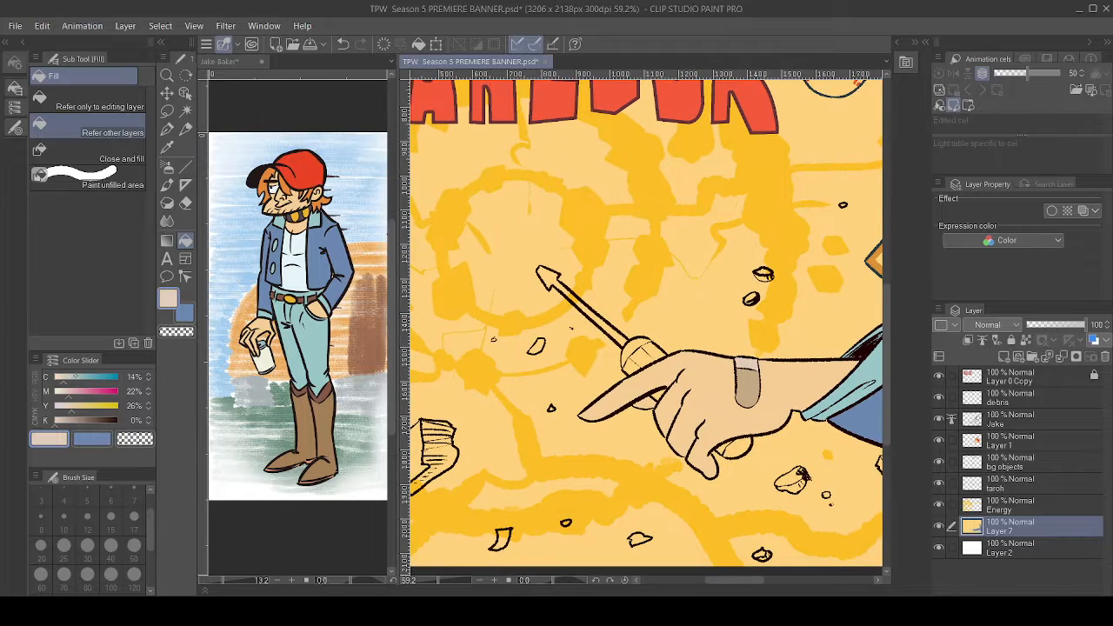
{"action": "left_click", "coordinate": [74, 379]}
{"action": "left_click", "coordinate": [62, 392]}
{"action": "left_click", "coordinate": [67, 405]}
{"action": "left_click", "coordinate": [567, 274]}
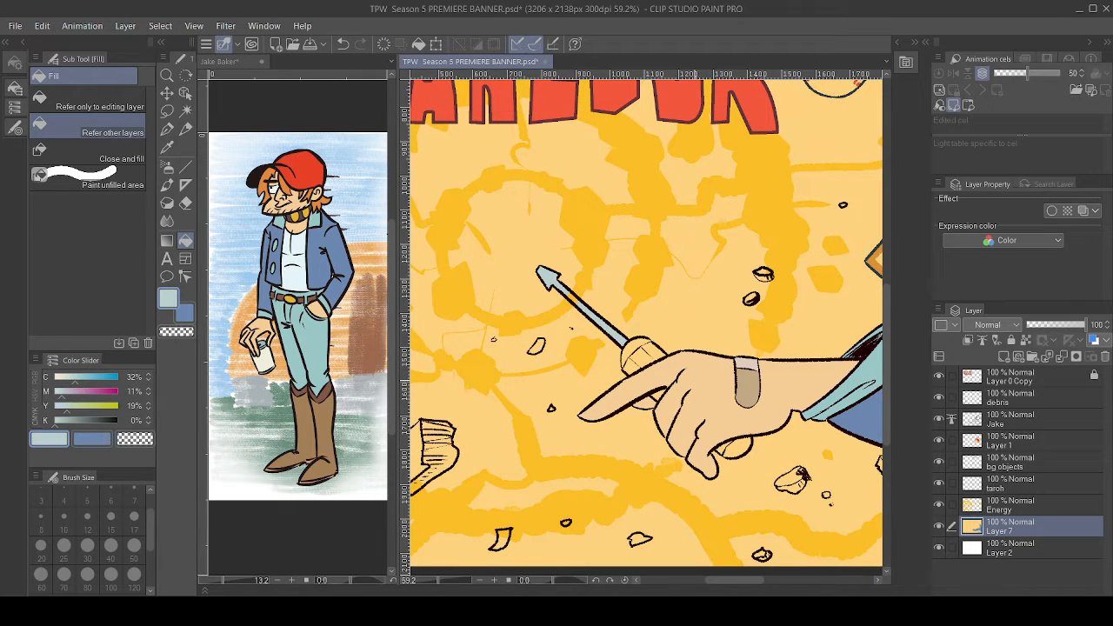
{"action": "key", "text": "w"}
{"action": "left_click", "coordinate": [553, 276]}
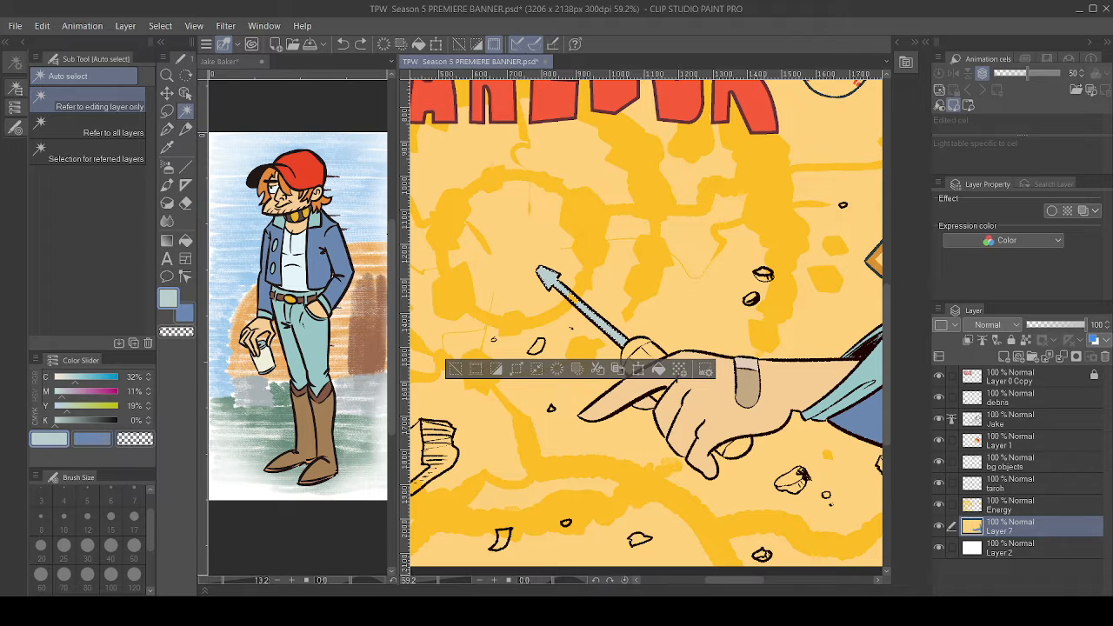
{"action": "key", "text": "ctrl+d"}
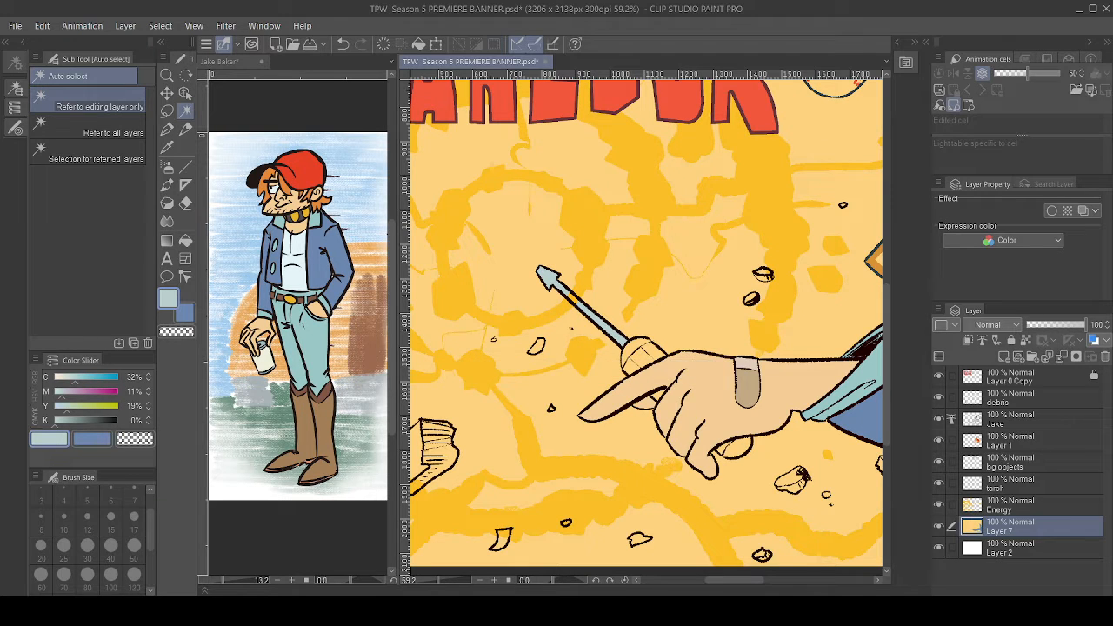
- Check which flat colours sit on Layer 7 by hiding and showing it with the whole banner in view
{"action": "key", "text": "ctrl+minus"}
{"action": "key", "text": "ctrl+minus"}
{"action": "key", "text": "ctrl+minus"}
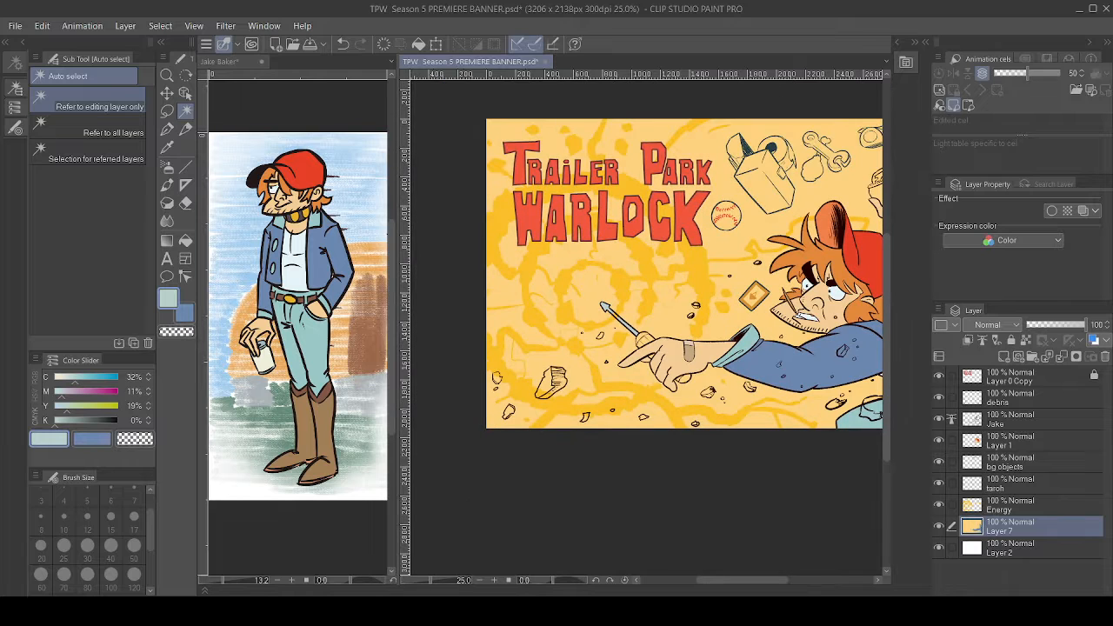
{"action": "left_click_drag", "start_coordinate": [696, 305], "coordinate": [609, 337]}
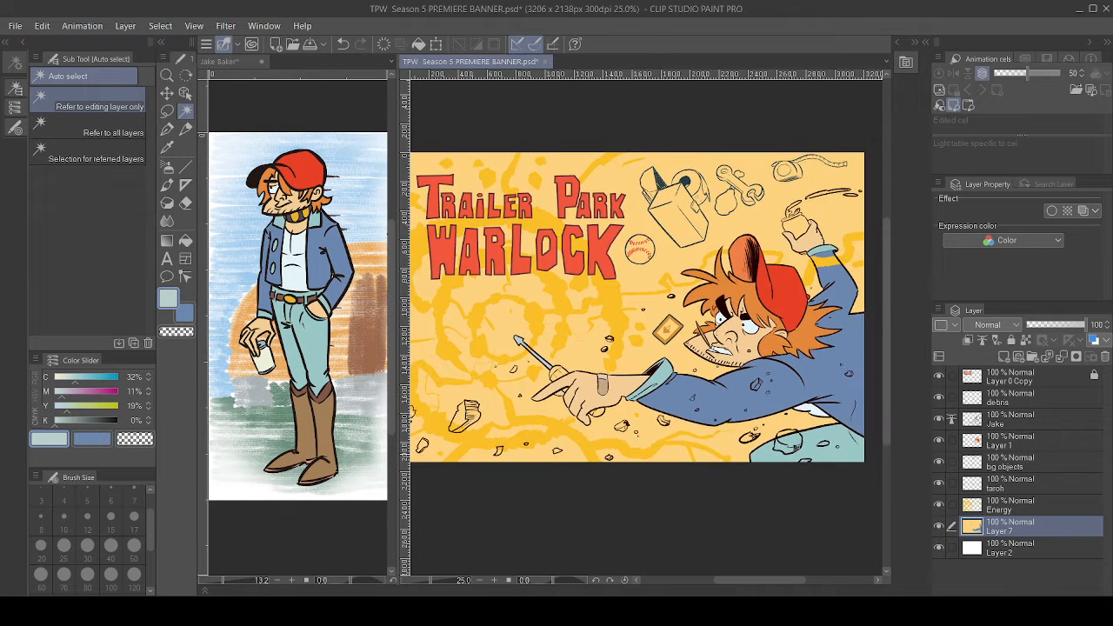
{"action": "left_click", "coordinate": [939, 525]}
{"action": "left_click", "coordinate": [938, 525]}
{"action": "left_click", "coordinate": [939, 525]}
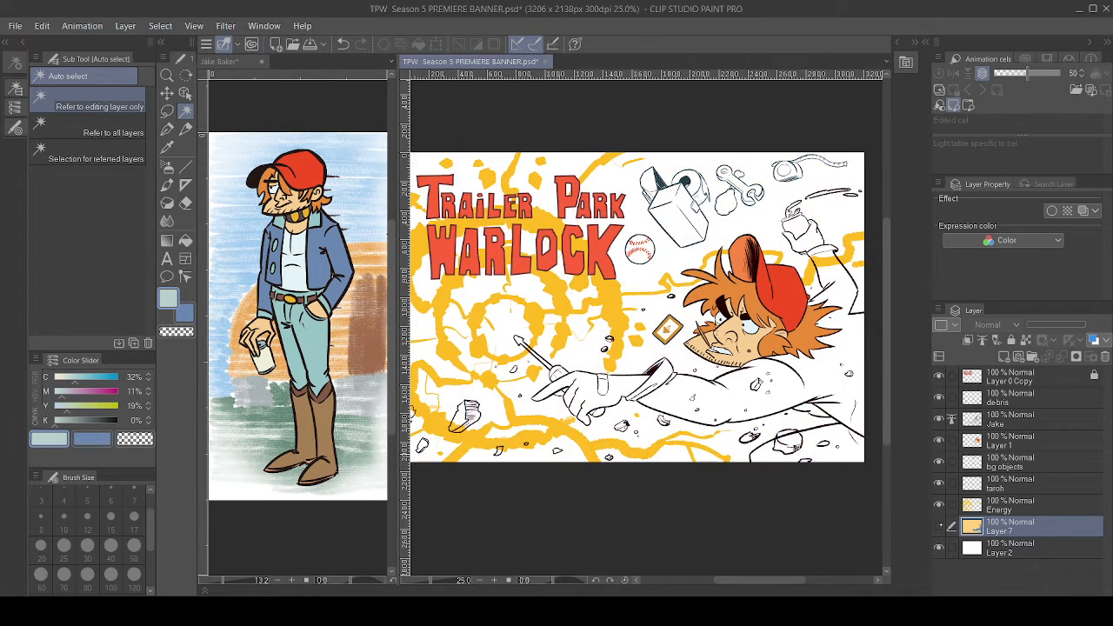
{"action": "left_click", "coordinate": [938, 525]}
{"action": "left_click", "coordinate": [938, 526]}
{"action": "left_click", "coordinate": [938, 525]}
- Select the flats of the character's arms, jacket and trousers on Layer 7, excluding the background yellow, and delete them
{"action": "left_click", "coordinate": [167, 112]}
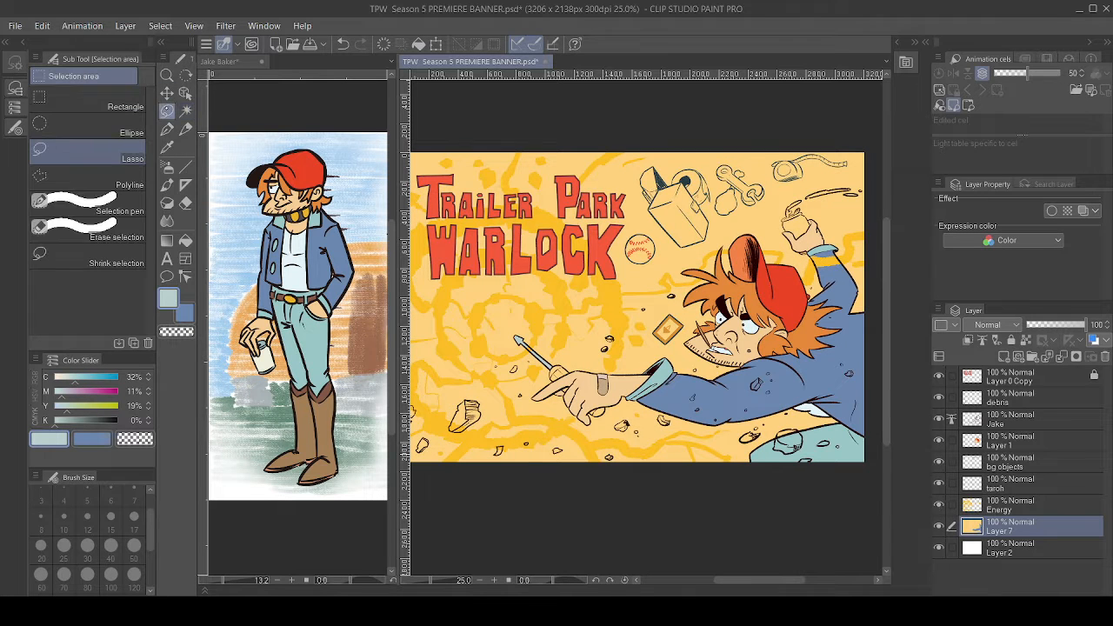
{"action": "mouse_move", "coordinate": [557, 497]}
{"action": "left_mouse_down"}
{"action": "mouse_move", "coordinate": [733, 181]}
{"action": "mouse_move", "coordinate": [430, 496]}
{"action": "left_mouse_up"}
{"action": "key", "text": "w"}
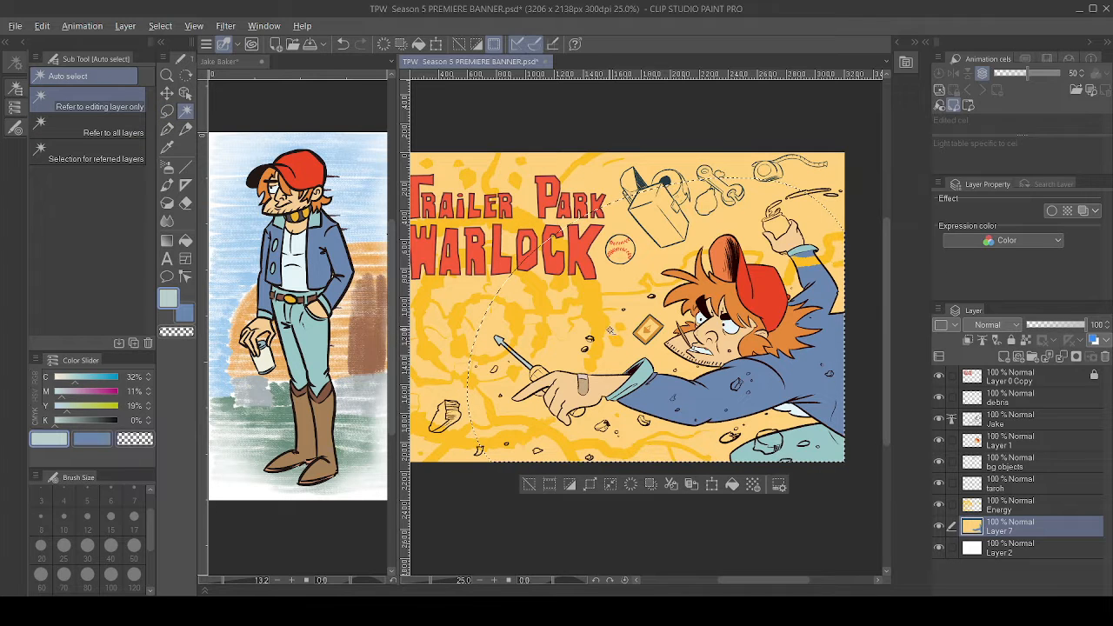
{"action": "left_click", "coordinate": [619, 385]}
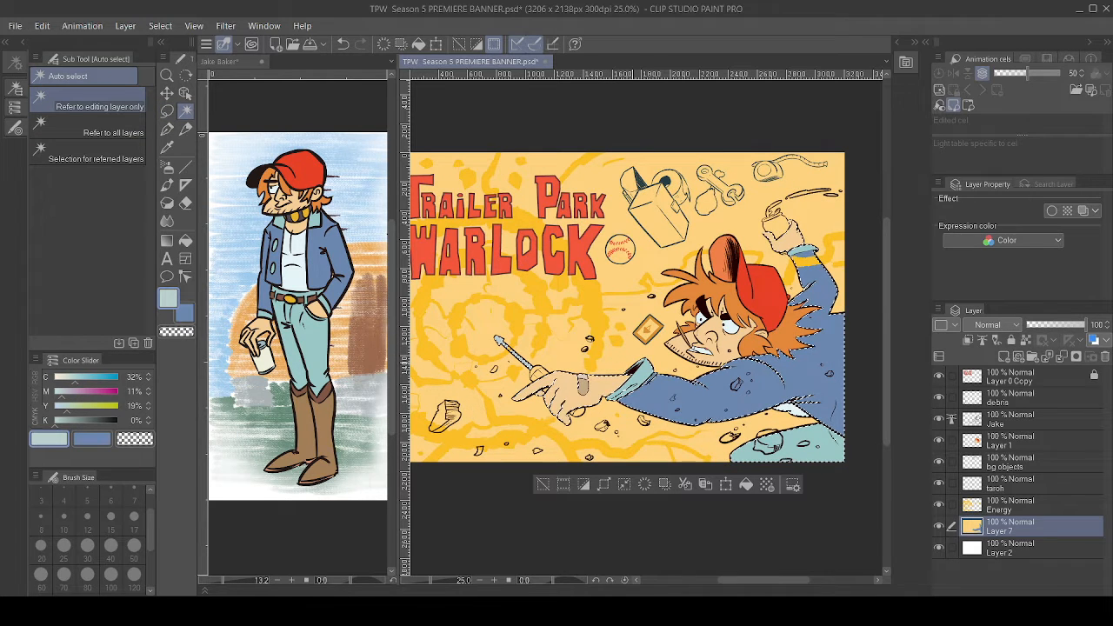
{"action": "key", "text": "Delete"}
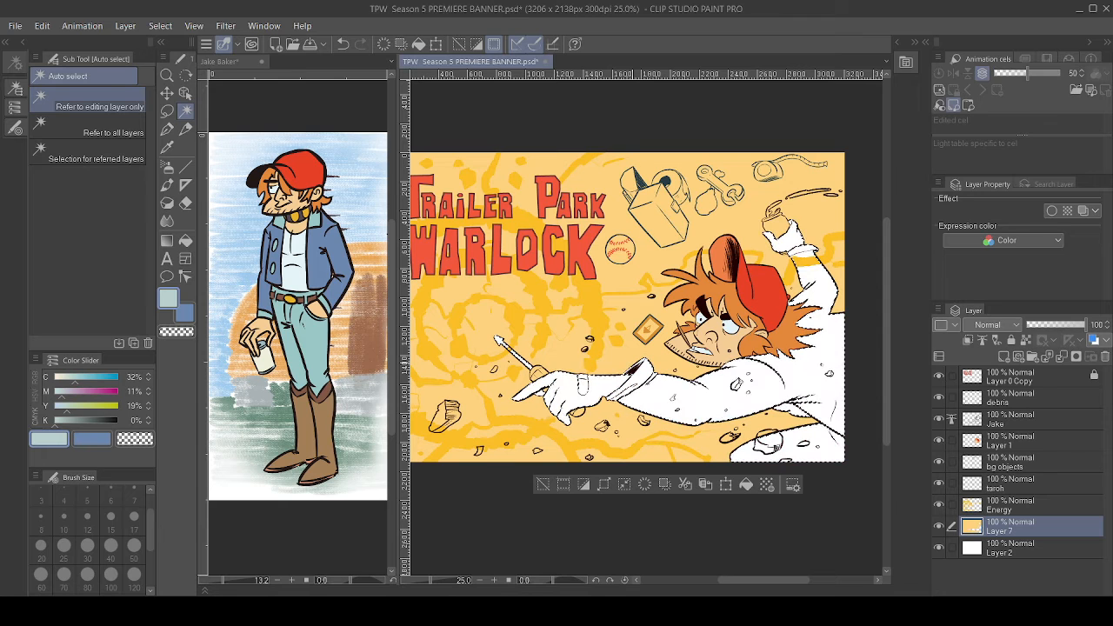
- Sample the background yellow and fill the cleared selection on Layer 7 with it
{"action": "key", "text": "i"}
{"action": "left_click", "coordinate": [557, 304]}
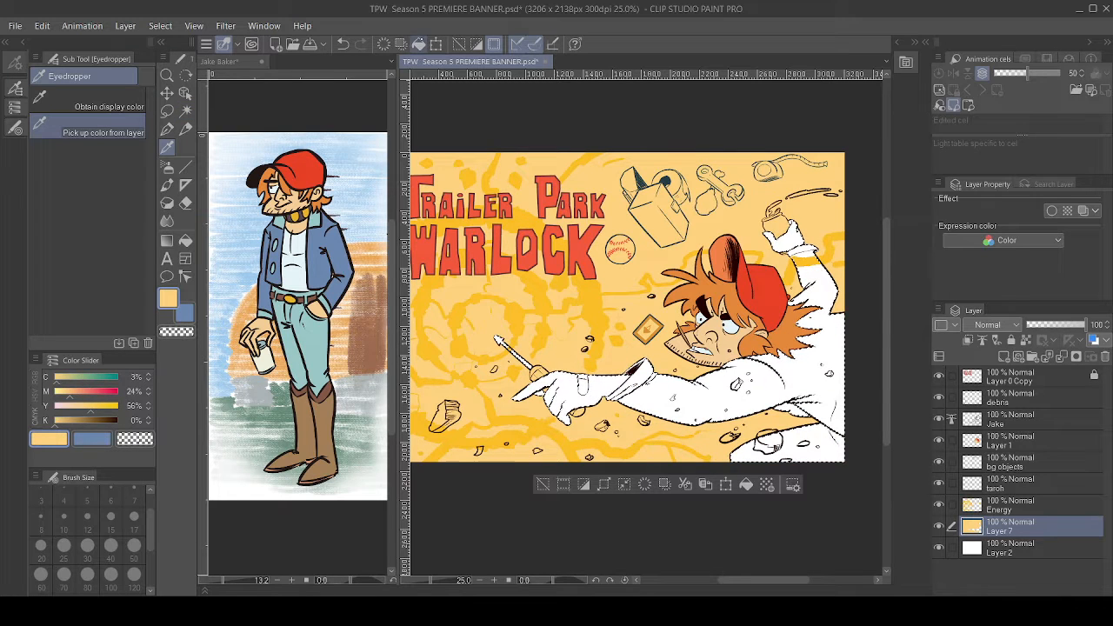
{"action": "left_click", "coordinate": [419, 44]}
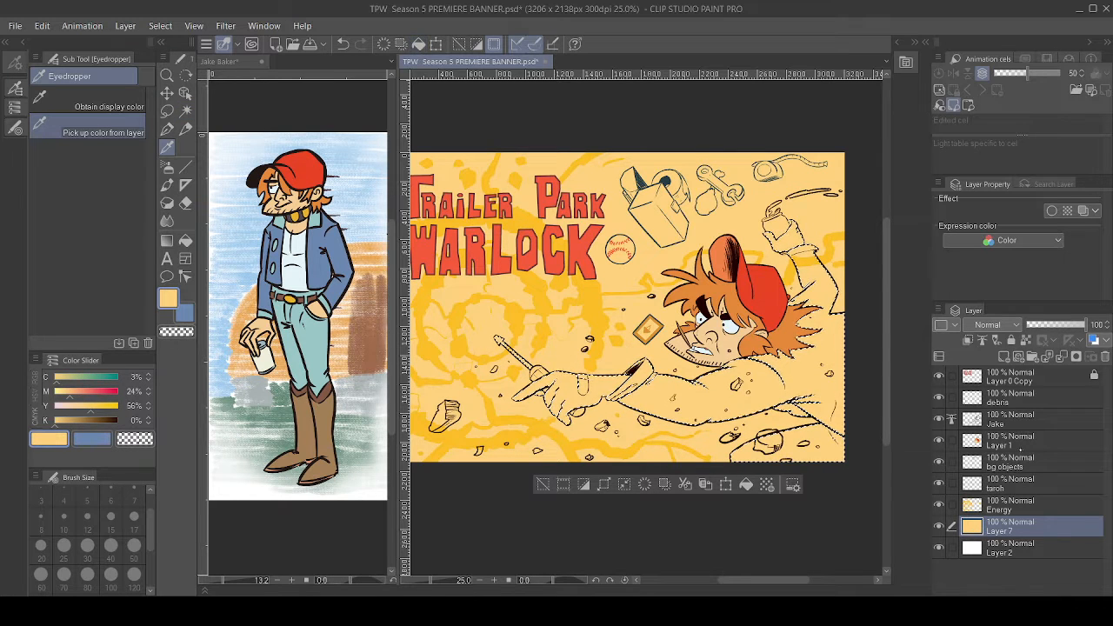
- Deselect, make Layer 1 active in the banner, and sample the jacket blue and jeans teal from the reference picture as the two drawing colours
{"action": "left_click", "coordinate": [1020, 461]}
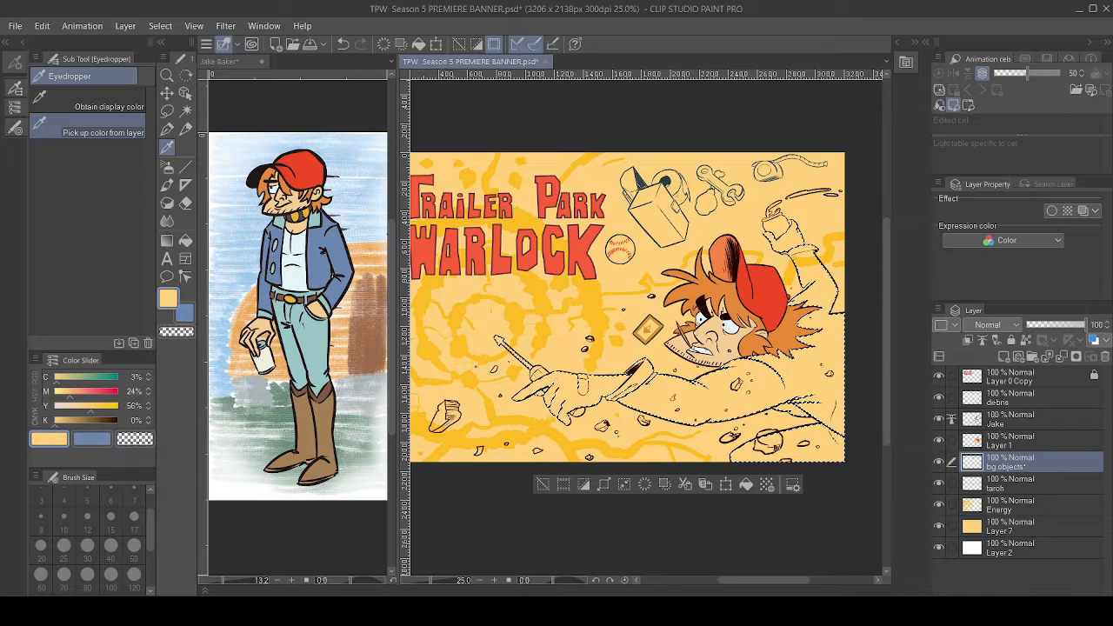
{"action": "left_click", "coordinate": [1033, 433]}
{"action": "key", "text": "ctrl+d"}
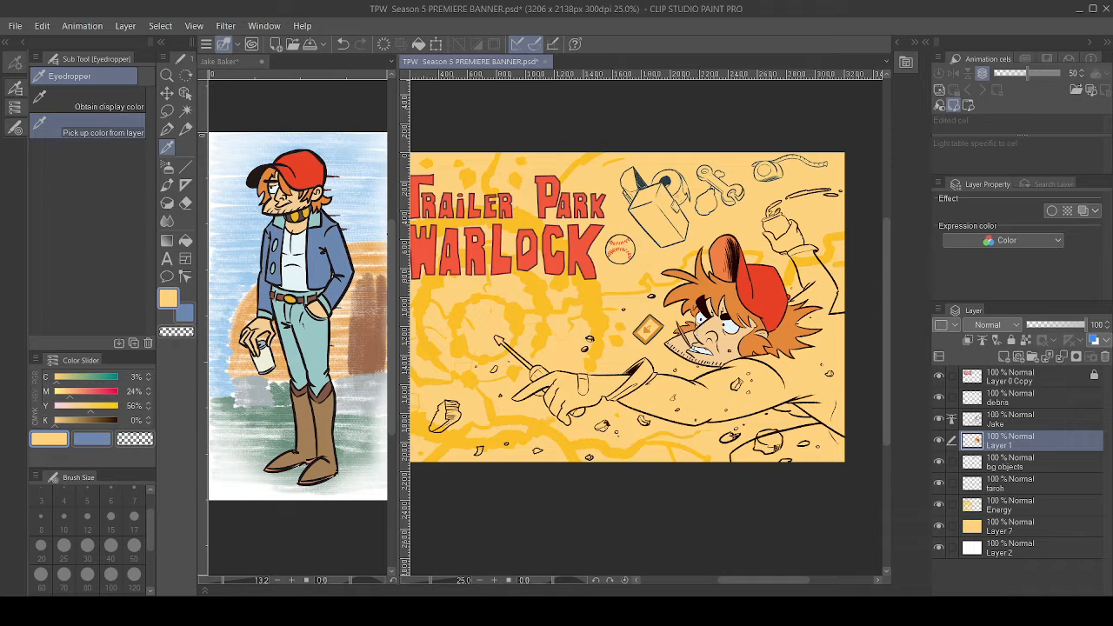
{"action": "left_click", "coordinate": [337, 248]}
{"action": "left_click", "coordinate": [343, 263]}
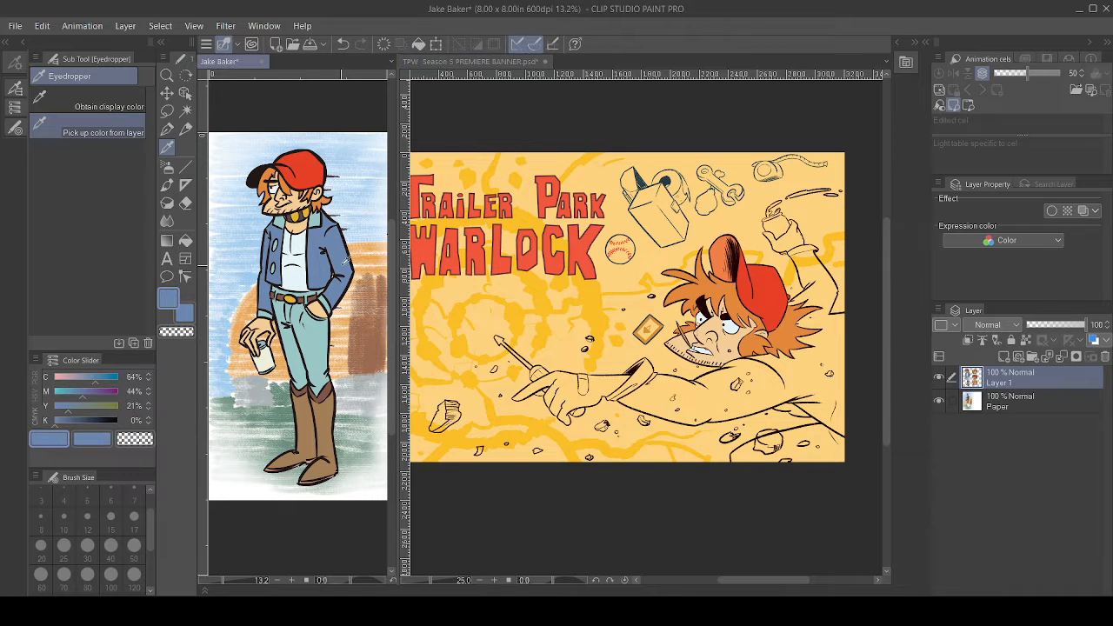
{"action": "key", "text": "x"}
{"action": "left_click", "coordinate": [326, 306]}
- Fill the outstretched arm's cuff with the teal on Layer 1 and touch up its folded edge with the Pen
{"action": "left_click", "coordinate": [612, 389]}
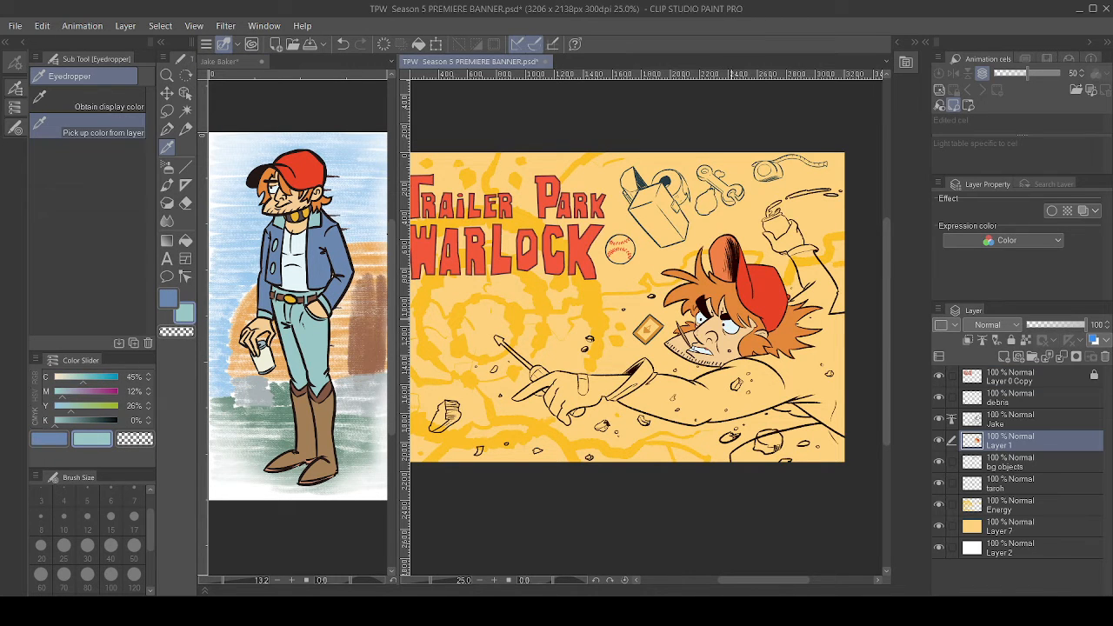
{"action": "scroll", "coordinate": [652, 360], "scroll_direction": "up", "scroll_amount": 6}
{"action": "key", "text": "g"}
{"action": "key", "text": "g"}
{"action": "left_click", "coordinate": [632, 400]}
{"action": "left_click", "coordinate": [628, 363]}
{"action": "left_click", "coordinate": [580, 399]}
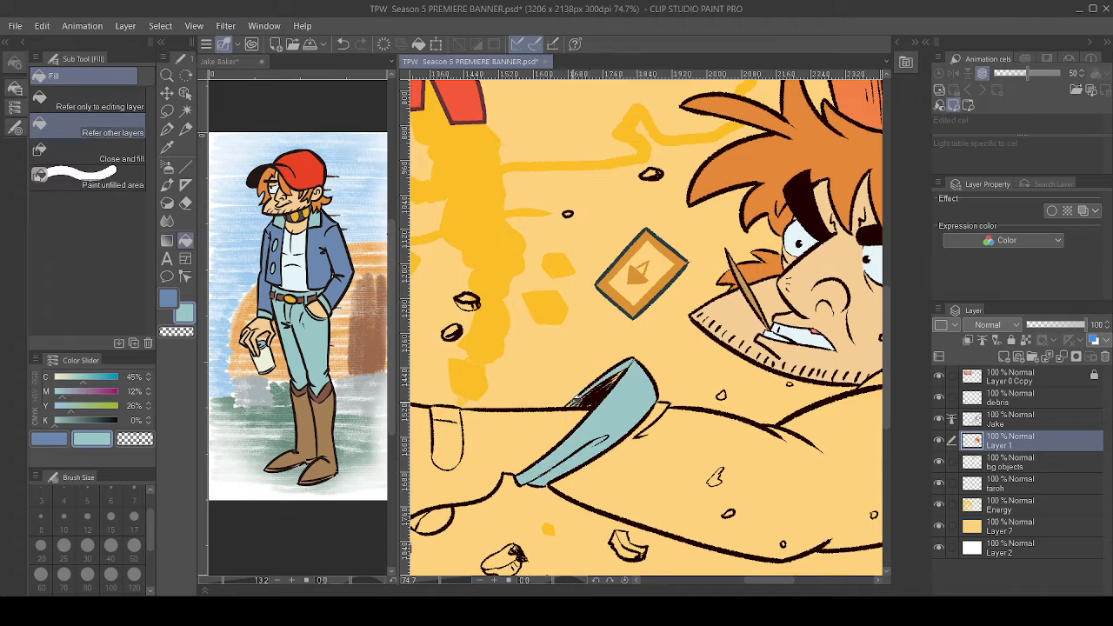
{"action": "key", "text": "p"}
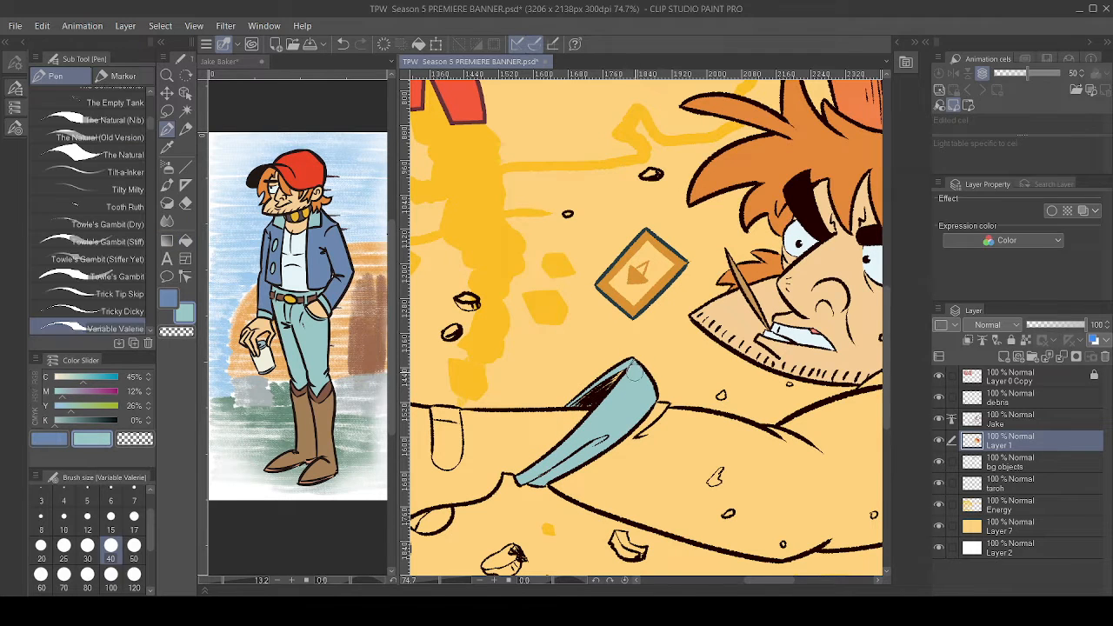
{"action": "mouse_move", "coordinate": [633, 372]}
{"action": "left_mouse_down"}
{"action": "mouse_move", "coordinate": [595, 401]}
{"action": "mouse_move", "coordinate": [606, 385]}
{"action": "left_mouse_up"}
- Fill the raised arm's cuff with the teal on Layer 1 and touch up its corner with the Pen
{"action": "left_click_drag", "start_coordinate": [818, 348], "coordinate": [396, 332]}
{"action": "left_click_drag", "start_coordinate": [661, 261], "coordinate": [588, 512]}
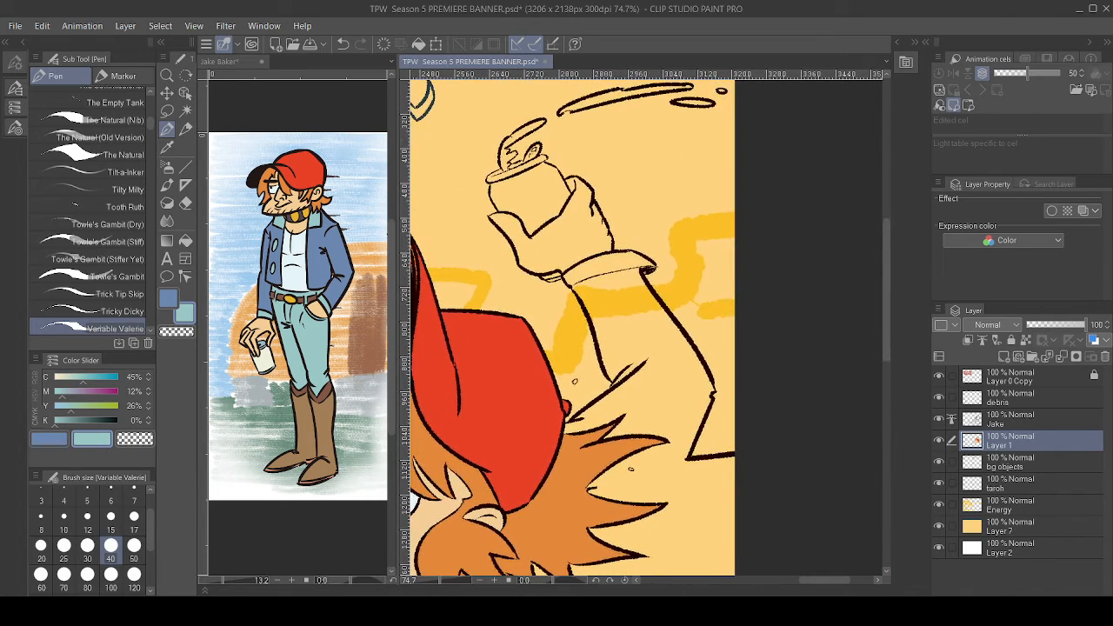
{"action": "key", "text": "g"}
{"action": "left_click", "coordinate": [640, 260]}
{"action": "key", "text": "p"}
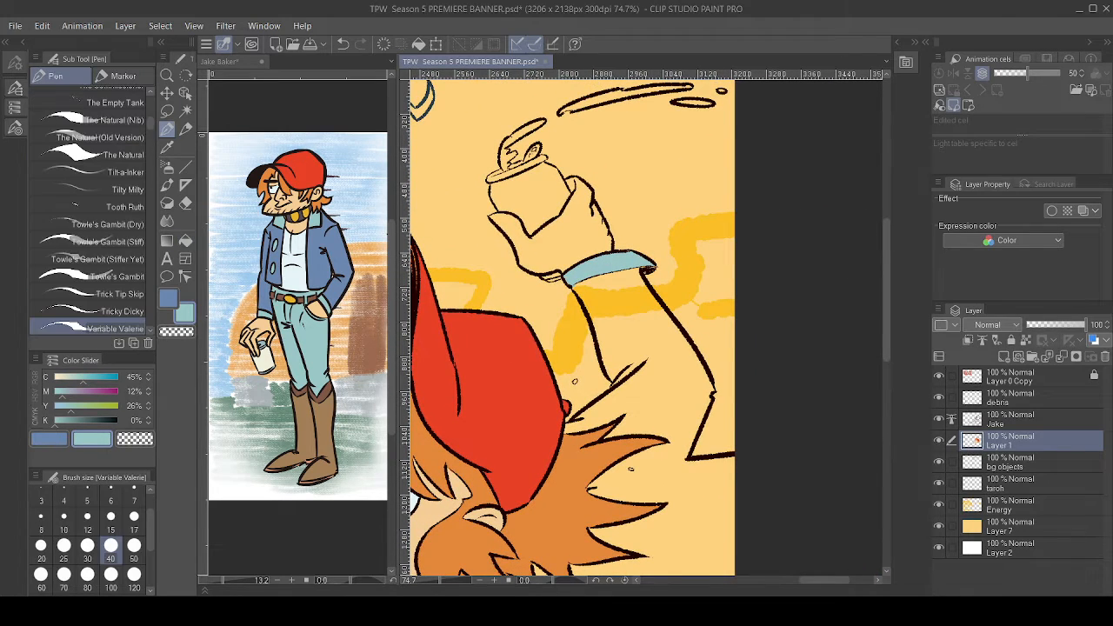
{"action": "left_click_drag", "start_coordinate": [643, 270], "coordinate": [650, 270]}
- Switch to the jacket blue and fill the jacket body and both sleeves on Layer 1
{"action": "key", "text": "x"}
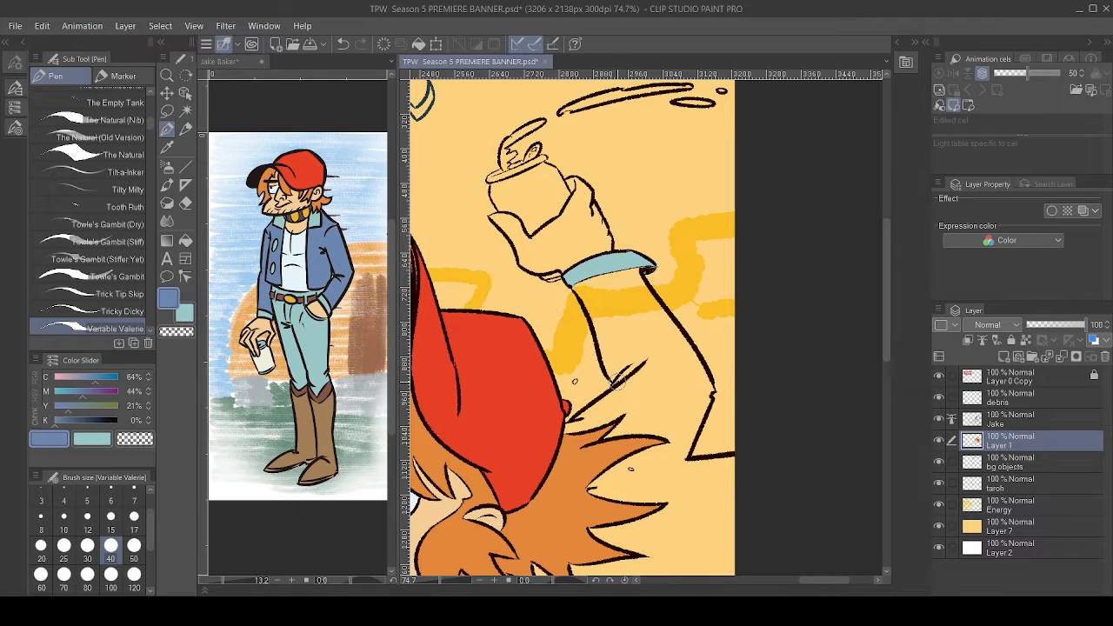
{"action": "key", "text": "g"}
{"action": "left_click", "coordinate": [622, 283]}
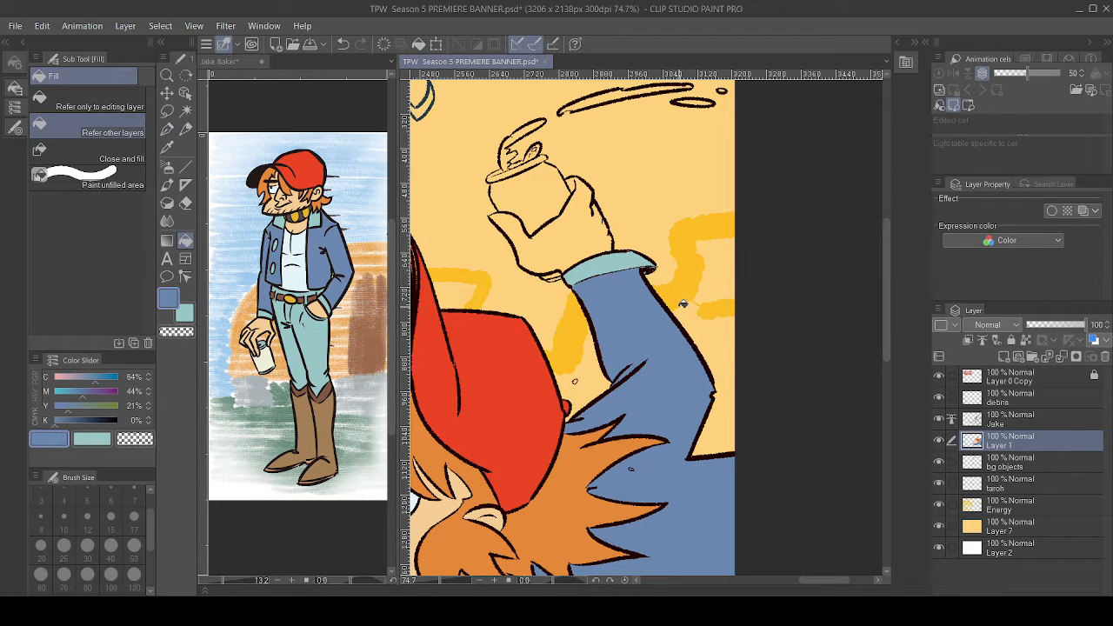
{"action": "left_click_drag", "start_coordinate": [679, 306], "coordinate": [763, 113]}
{"action": "key", "text": "ctrl+minus"}
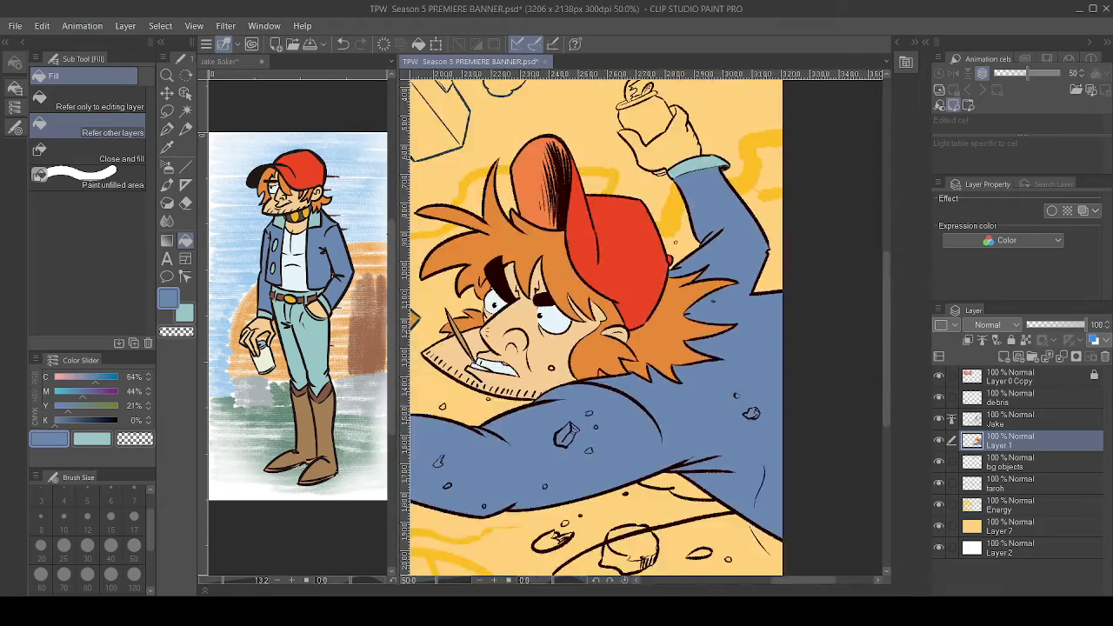
- Sample the skin tone from the face and fill the outstretched hand and wrist on Layer 1
{"action": "left_click_drag", "start_coordinate": [679, 383], "coordinate": [837, 238]}
{"action": "left_click_drag", "start_coordinate": [696, 313], "coordinate": [567, 303]}
{"action": "left_click_drag", "start_coordinate": [487, 313], "coordinate": [877, 346]}
{"action": "left_click_drag", "start_coordinate": [783, 287], "coordinate": [607, 375]}
{"action": "left_click", "coordinate": [790, 321], "text": "alt"}
{"action": "key", "text": "g"}
{"action": "key", "text": "g"}
{"action": "left_click", "coordinate": [558, 412]}
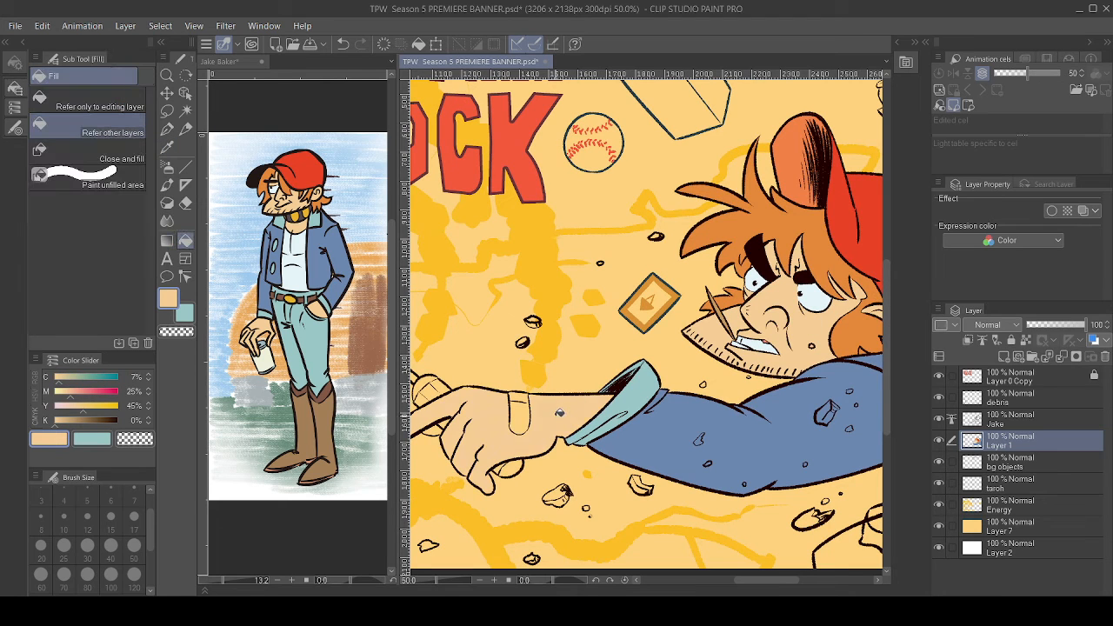
- Mix a dusky tan of 29% cyan, 41% magenta and 45% yellow and fill the main part of the wrist bandage
{"action": "left_click_drag", "start_coordinate": [557, 404], "coordinate": [667, 346]}
{"action": "left_click_drag", "start_coordinate": [572, 378], "coordinate": [648, 378]}
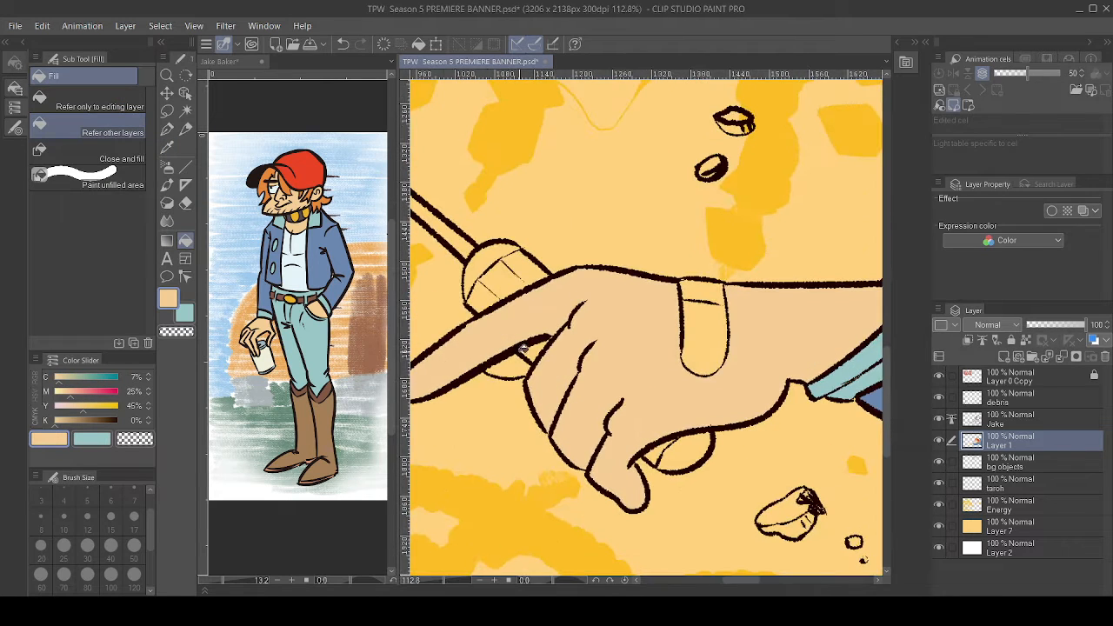
{"action": "left_click_drag", "start_coordinate": [525, 350], "coordinate": [405, 384]}
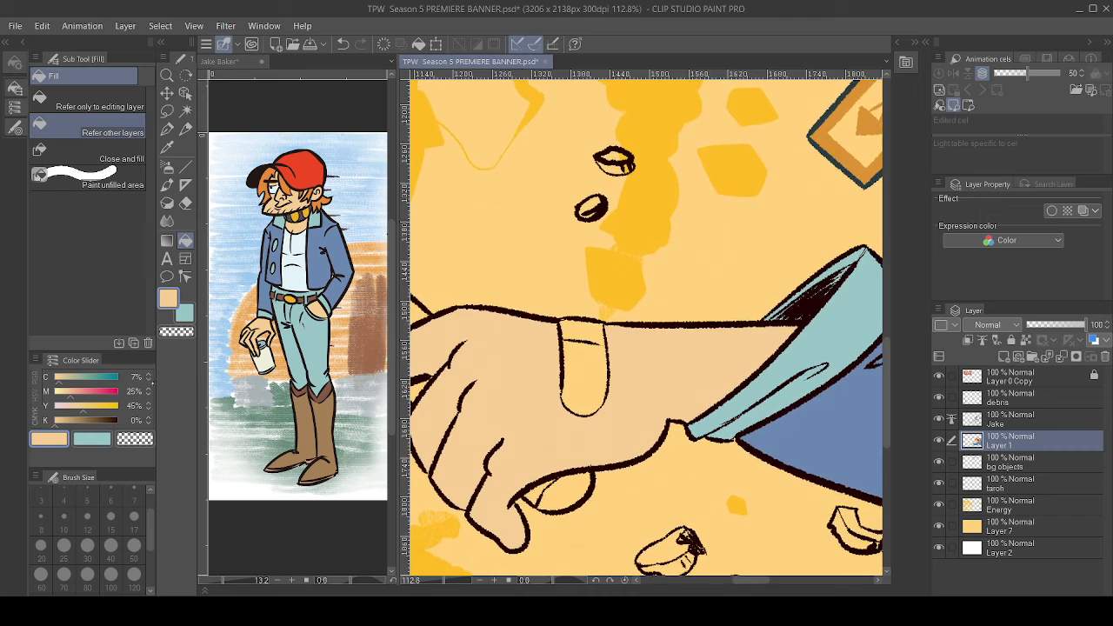
{"action": "key", "text": "i"}
{"action": "left_click_drag", "start_coordinate": [56, 421], "coordinate": [69, 421]}
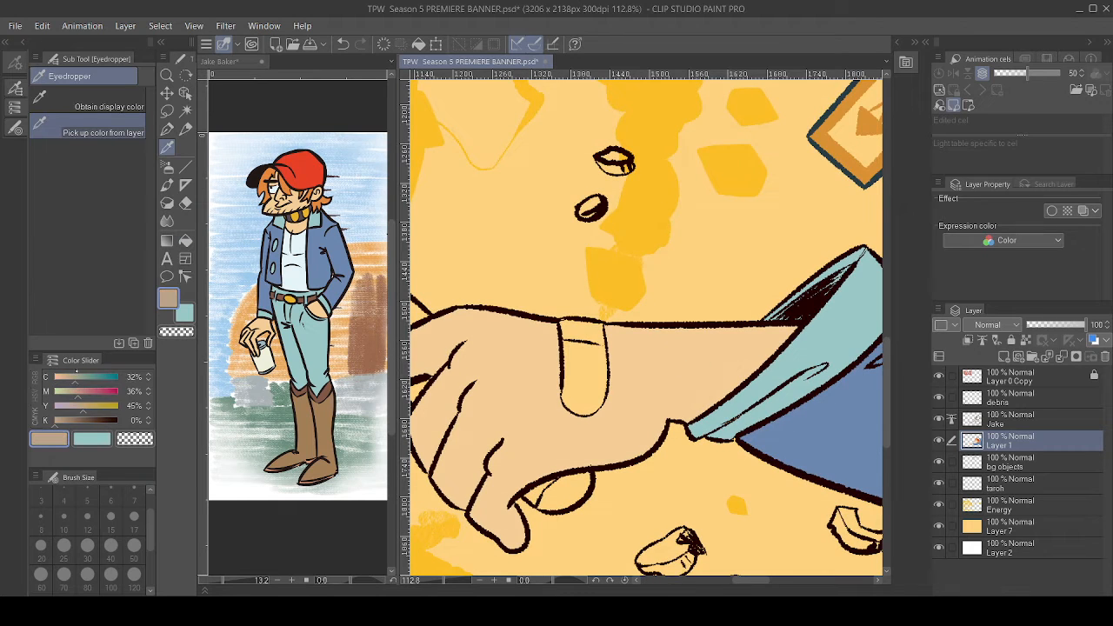
{"action": "left_click", "coordinate": [589, 369]}
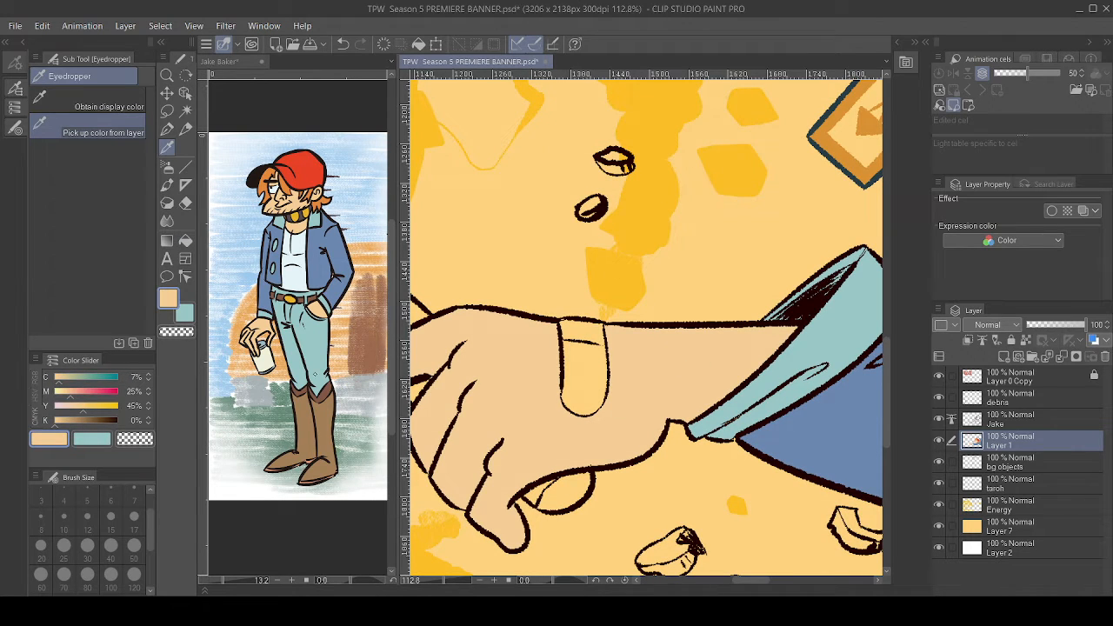
{"action": "left_click", "coordinate": [73, 377]}
{"action": "left_click", "coordinate": [81, 392]}
{"action": "key", "text": "g"}
{"action": "key", "text": "g"}
{"action": "left_click", "coordinate": [596, 374]}
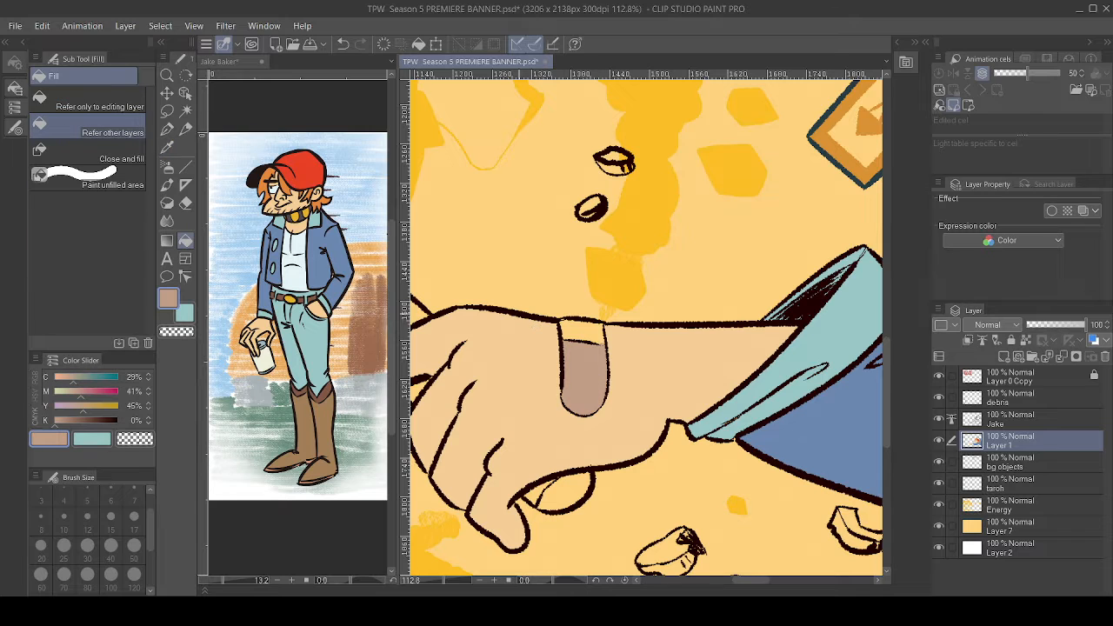
- Mix a pale cream of 14% cyan, 14% magenta and 30% yellow and fill the bandage's narrow end strip
{"action": "left_click_drag", "start_coordinate": [91, 391], "coordinate": [74, 392]}
{"action": "left_click", "coordinate": [63, 377]}
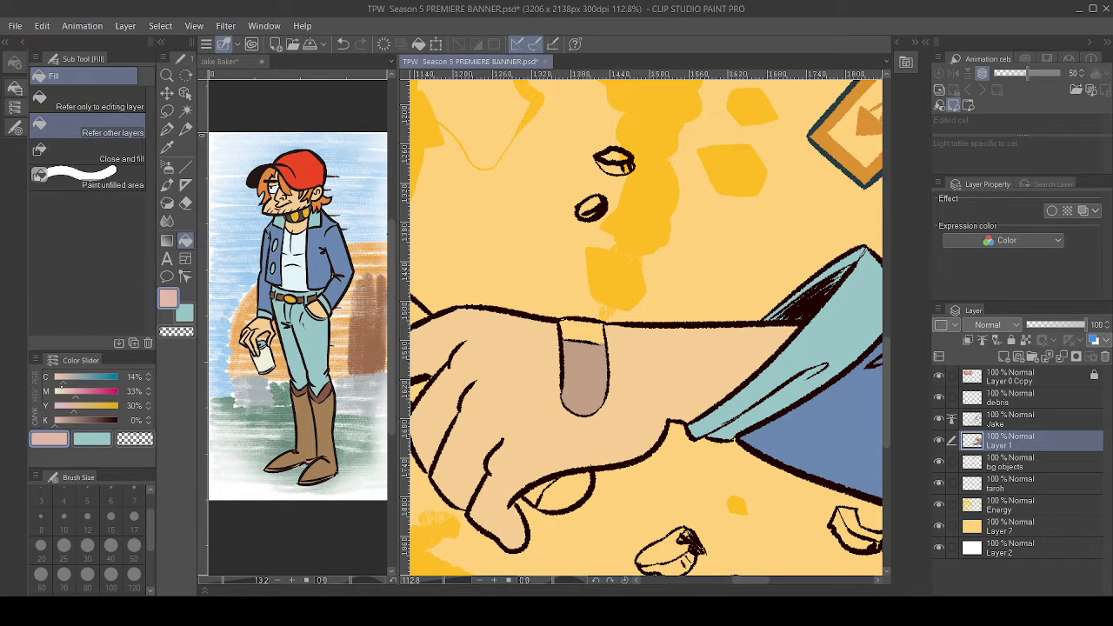
{"action": "left_click", "coordinate": [63, 391]}
{"action": "left_click", "coordinate": [579, 326]}
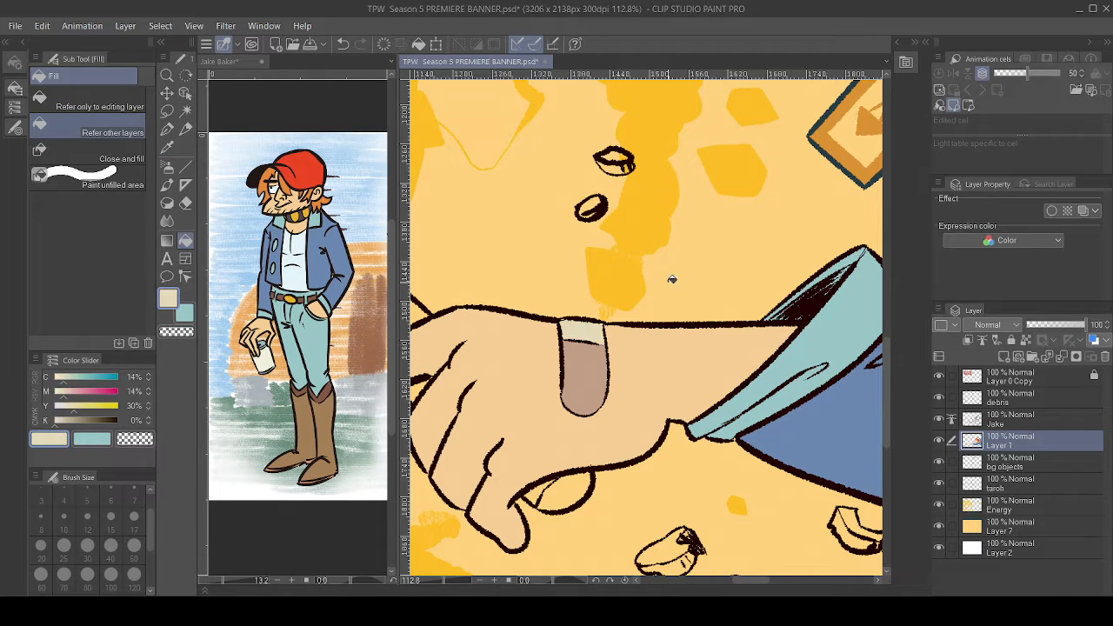
{"action": "scroll", "coordinate": [530, 354], "scroll_direction": "down", "scroll_amount": 8}
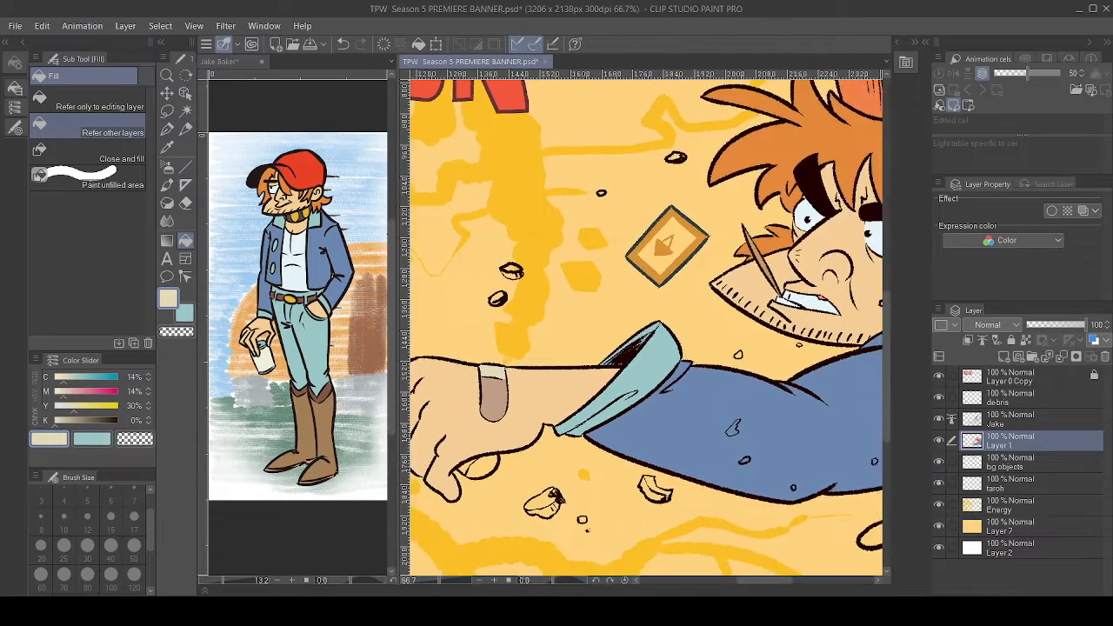
{"action": "left_click_drag", "start_coordinate": [557, 348], "coordinate": [530, 426]}
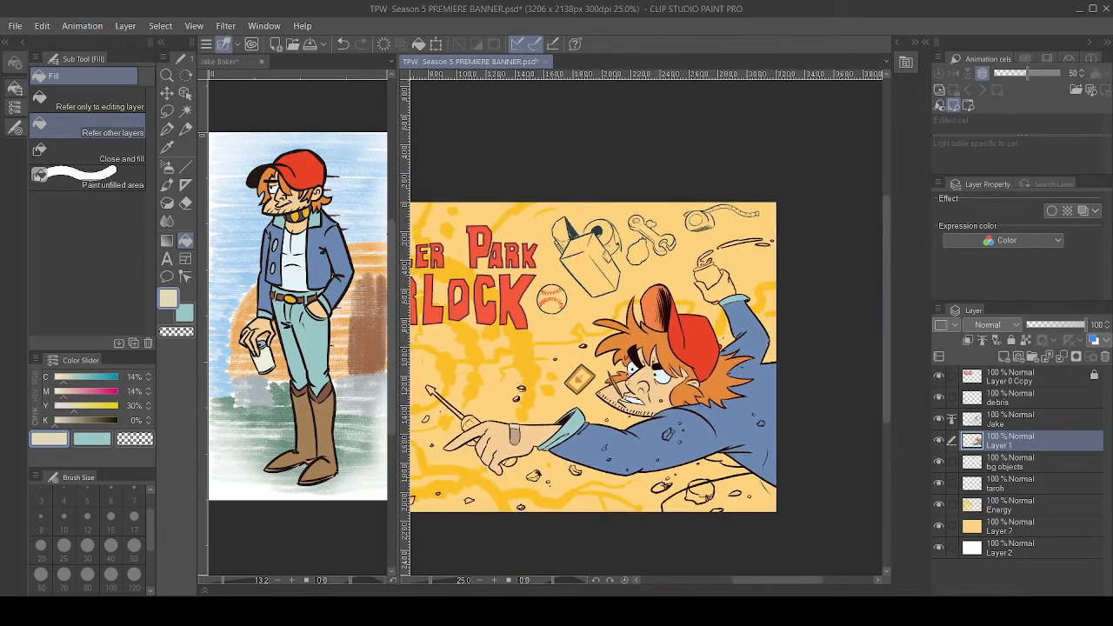
- Sample the skin tone from the outstretched hand and fill the raised hand holding the can on Layer 1
{"action": "left_click", "coordinate": [532, 437], "text": "alt"}
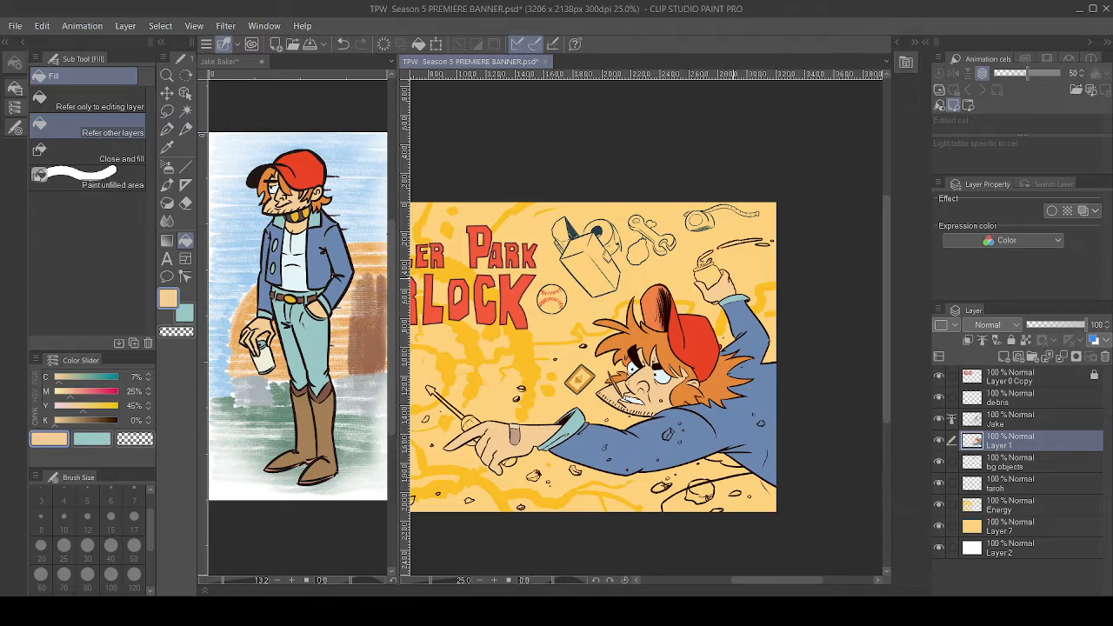
{"action": "scroll", "coordinate": [736, 277], "scroll_direction": "up", "scroll_amount": 5}
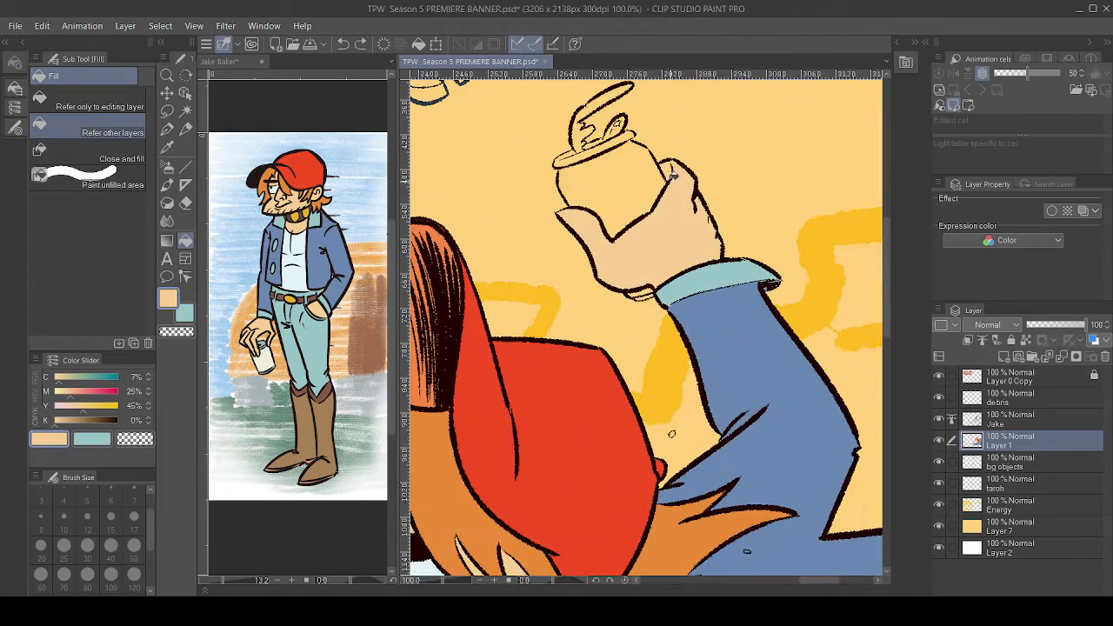
{"action": "scroll", "coordinate": [695, 231], "scroll_direction": "down", "scroll_amount": 6}
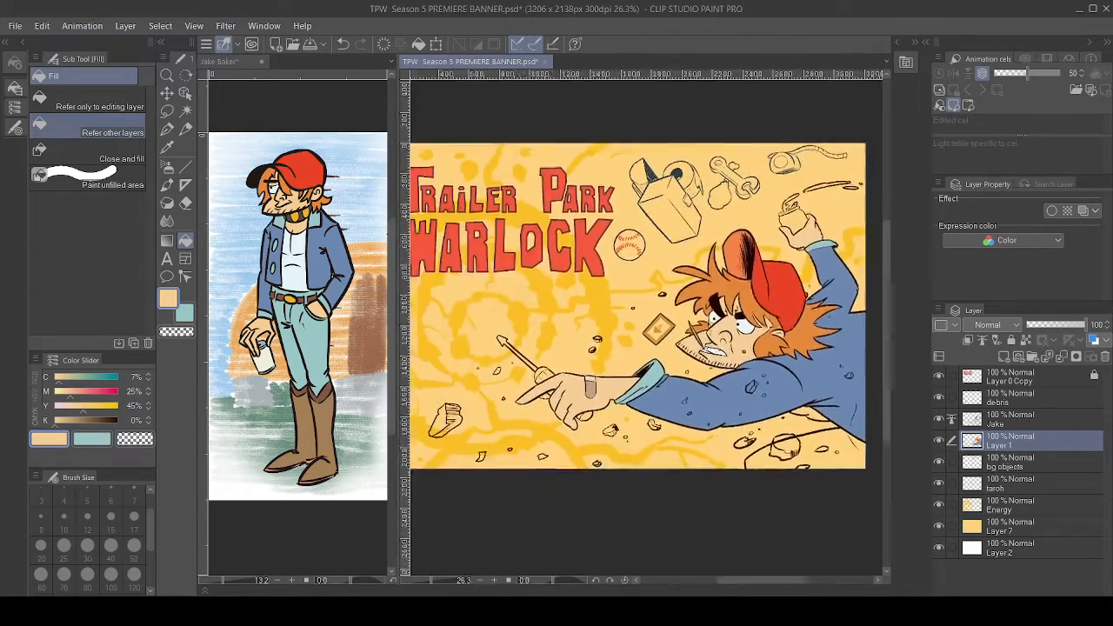
- Sample the white from the character's eye and fill the patch of shirt showing beneath the jacket on Layer 1
{"action": "scroll", "coordinate": [522, 382], "scroll_direction": "up", "scroll_amount": 5}
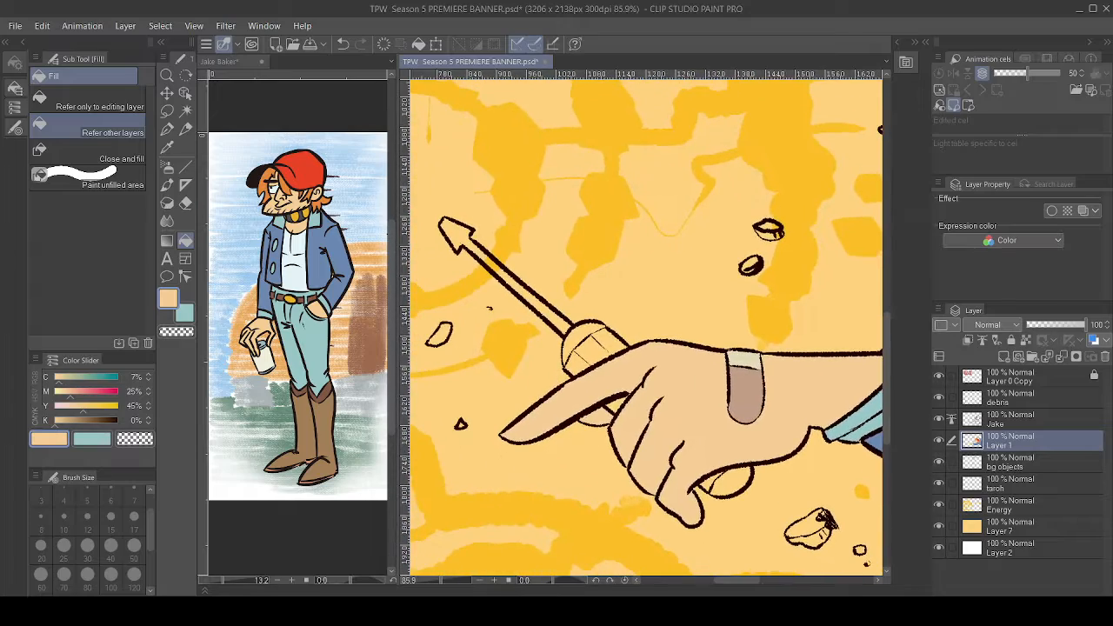
{"action": "left_click_drag", "start_coordinate": [826, 417], "coordinate": [417, 257]}
{"action": "mouse_move", "coordinate": [874, 333]}
{"action": "left_mouse_down"}
{"action": "mouse_move", "coordinate": [596, 345]}
{"action": "mouse_move", "coordinate": [664, 362]}
{"action": "mouse_move", "coordinate": [651, 373]}
{"action": "left_mouse_up"}
{"action": "scroll", "coordinate": [596, 345], "scroll_direction": "down", "scroll_amount": 2}
{"action": "key", "text": "i"}
{"action": "left_click", "coordinate": [604, 229]}
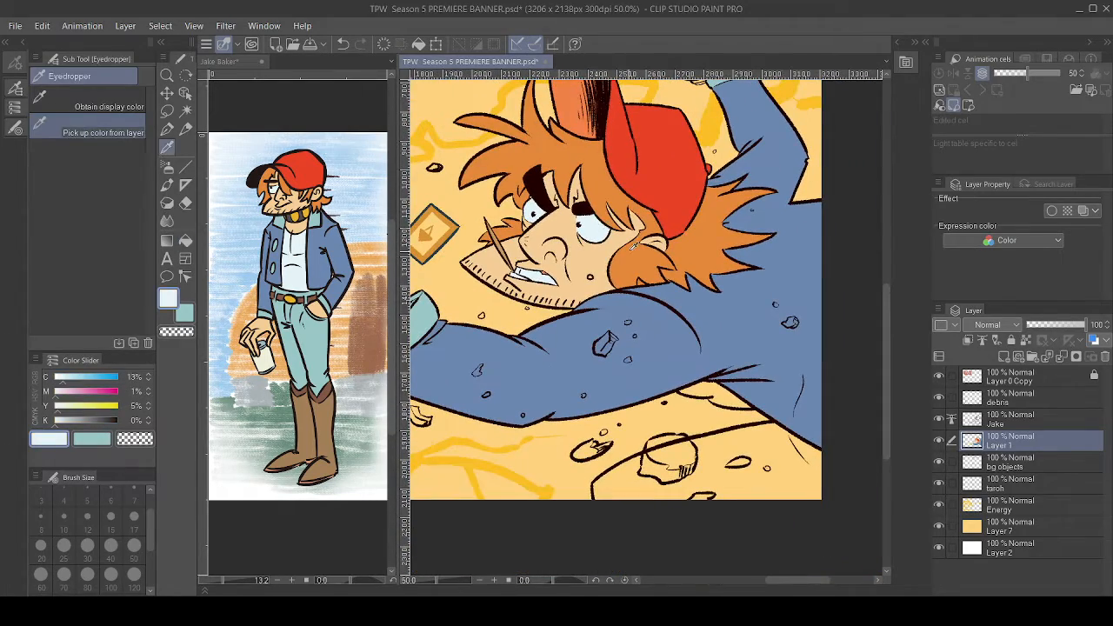
{"action": "key", "text": "g"}
{"action": "left_click", "coordinate": [729, 388]}
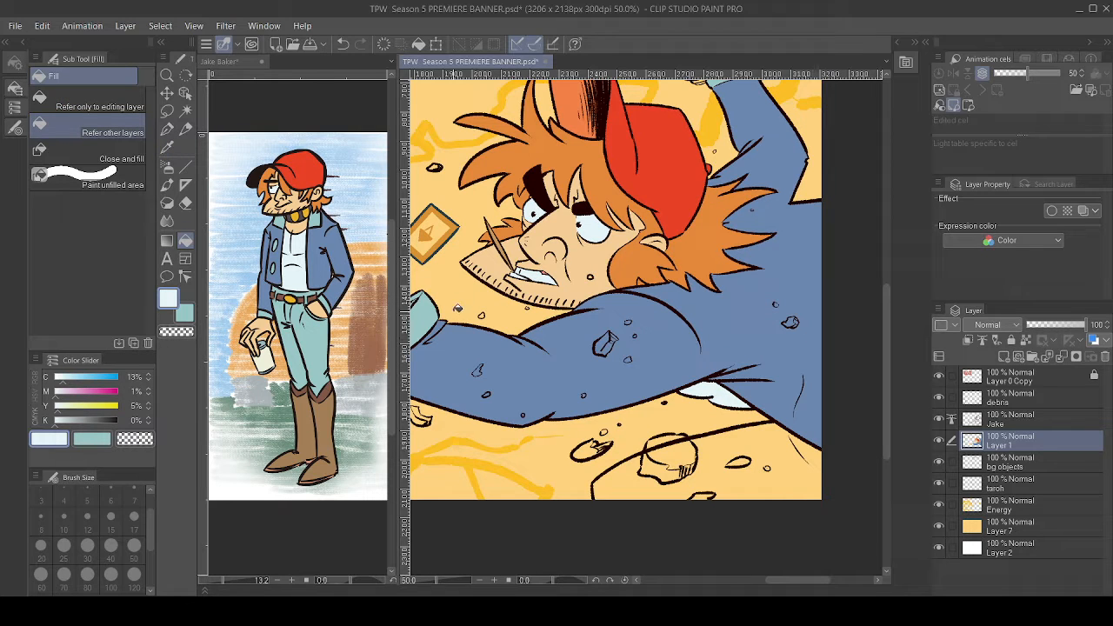
- Sample the teal from the outstretched arm's cuff and fill the character's jeans on Layer 1
{"action": "key", "text": "i"}
{"action": "left_click", "coordinate": [426, 308]}
{"action": "key", "text": "g"}
{"action": "left_click", "coordinate": [768, 484]}
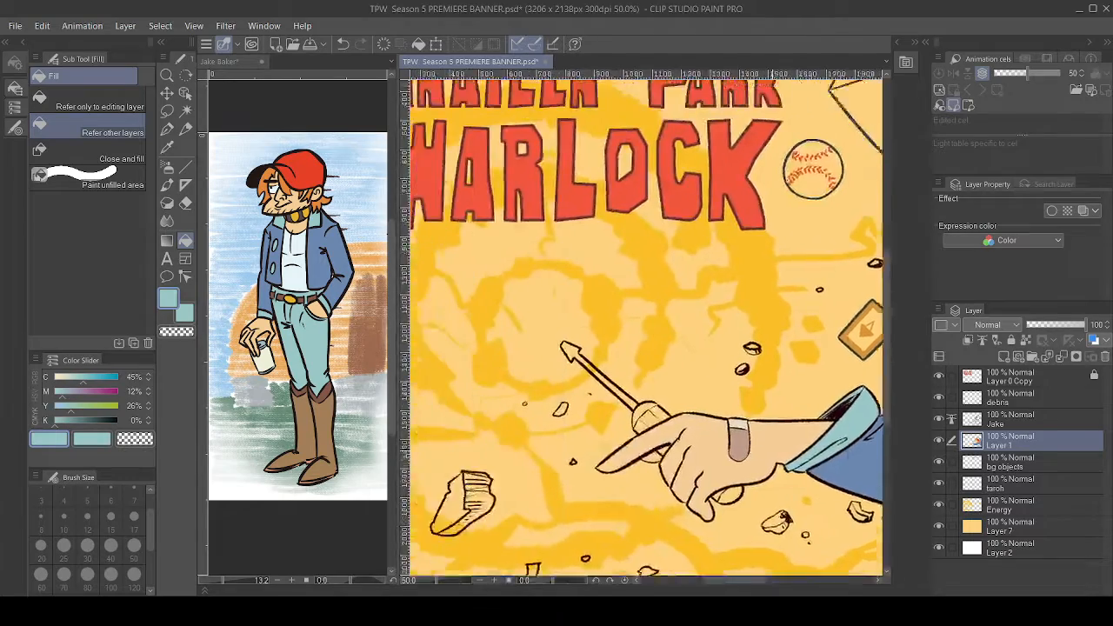
- Mix a red of 17% cyan, 81% magenta and 85% yellow and fill the grip sections of the screwdriver handle
{"action": "scroll", "coordinate": [644, 322], "scroll_direction": "down", "scroll_amount": 3}
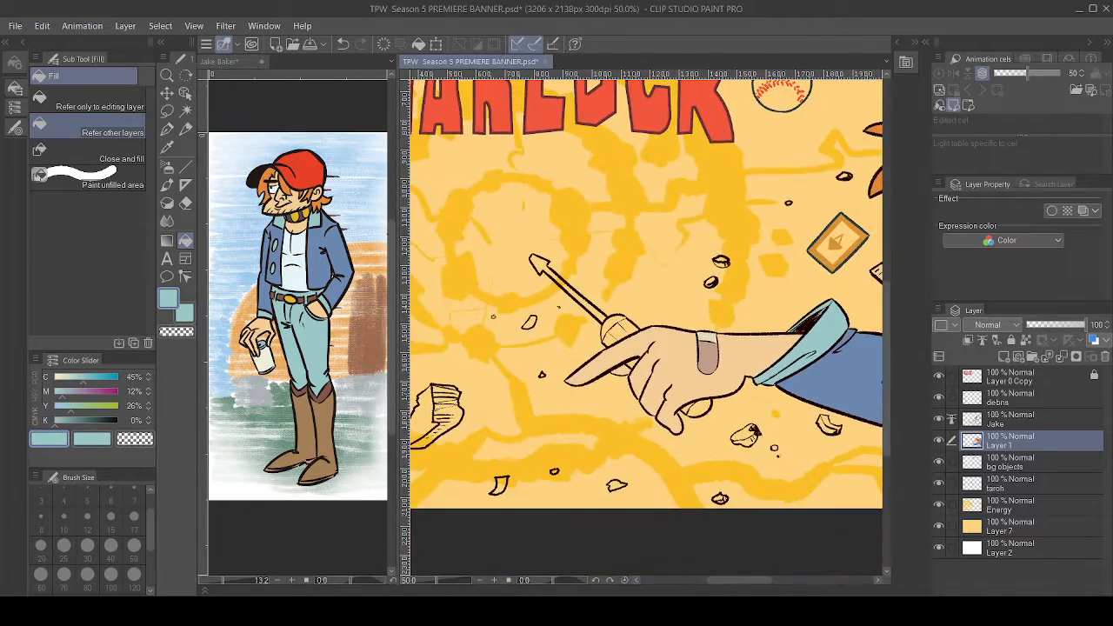
{"action": "scroll", "coordinate": [642, 352], "scroll_direction": "up", "scroll_amount": 4}
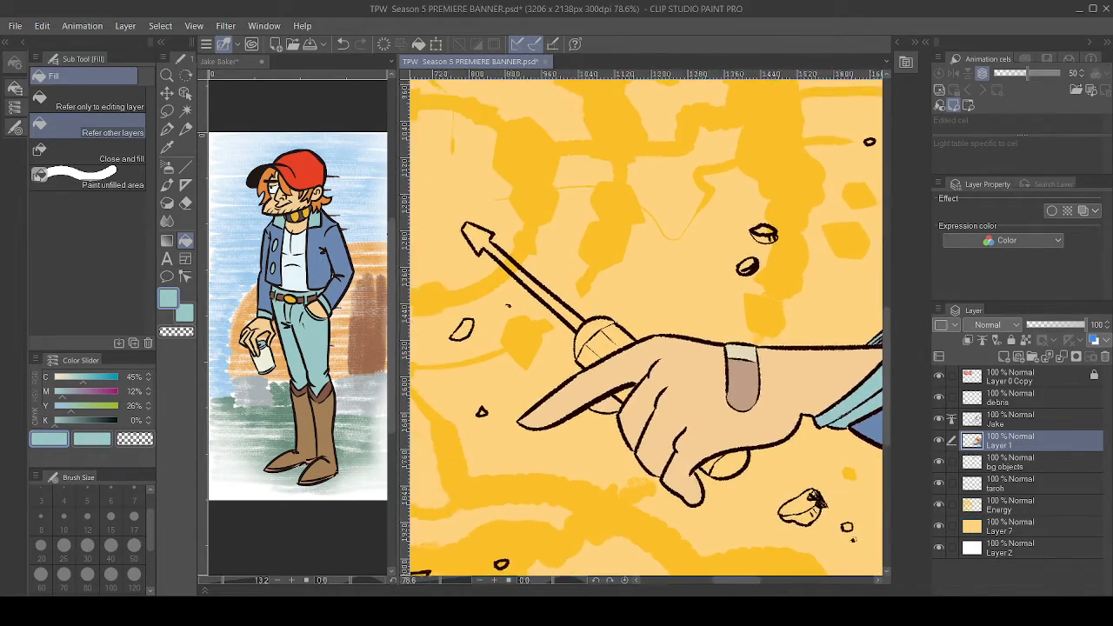
{"action": "left_click", "coordinate": [106, 392]}
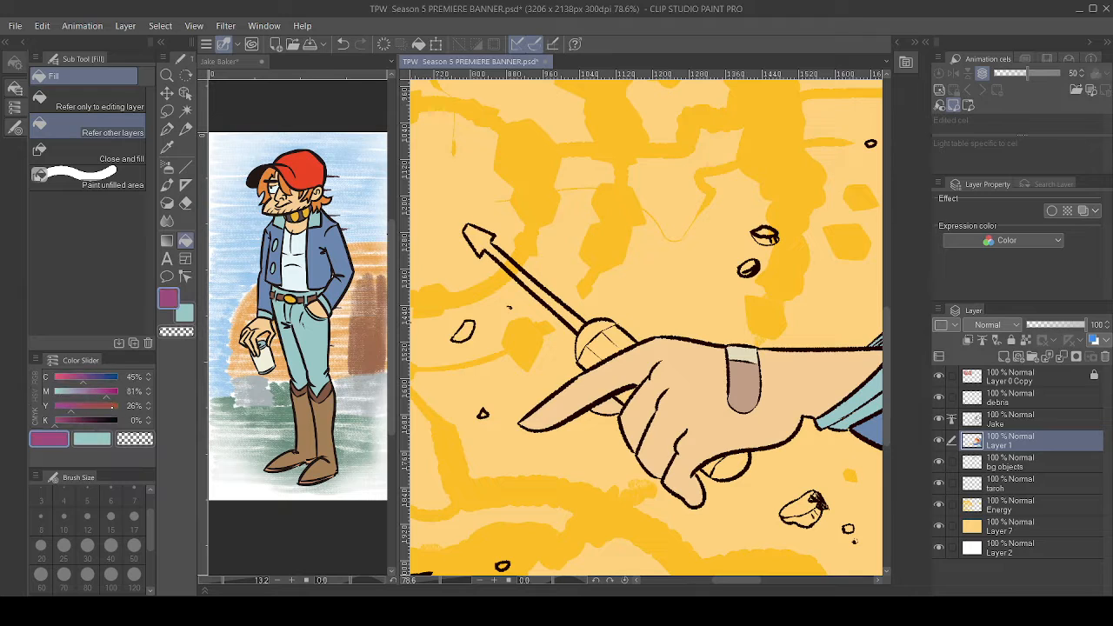
{"action": "left_click", "coordinate": [66, 377]}
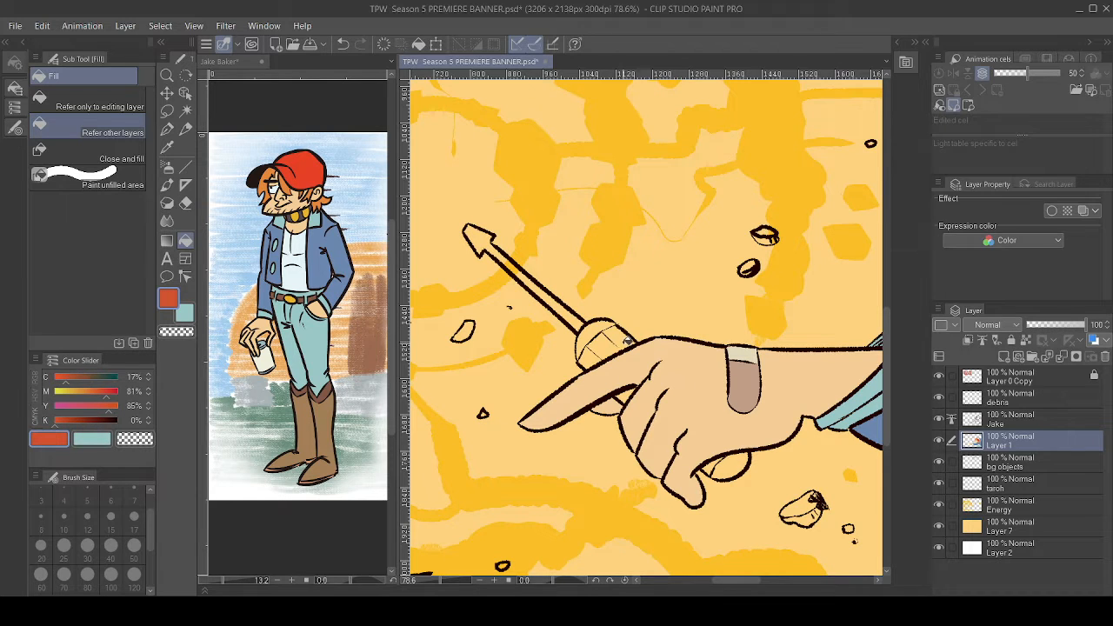
{"action": "left_click", "coordinate": [595, 354]}
{"action": "left_click", "coordinate": [628, 393]}
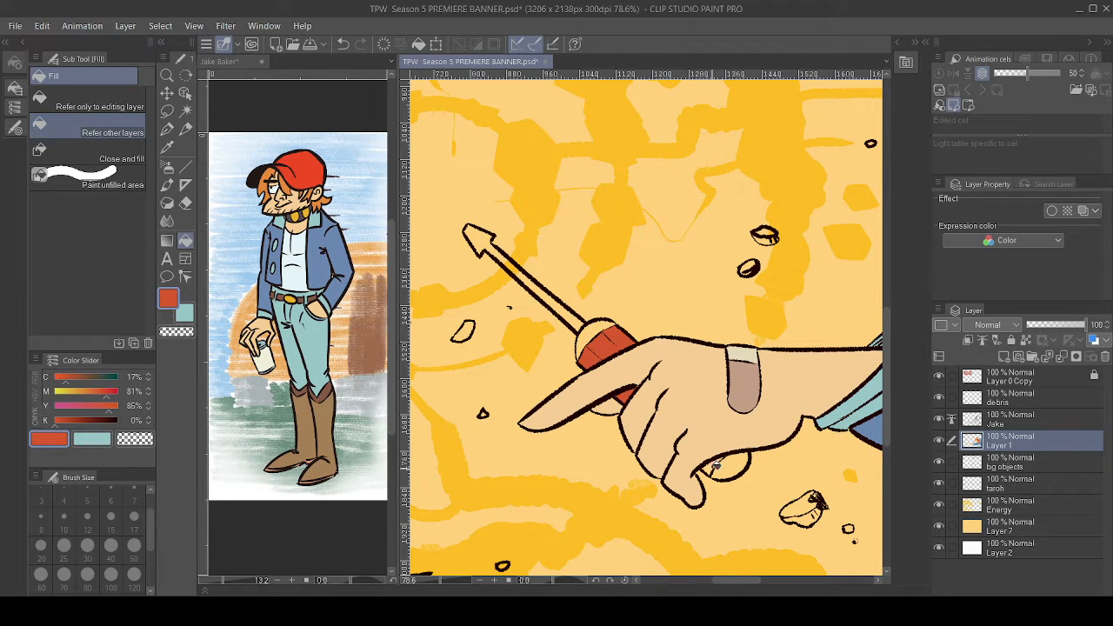
{"action": "left_click", "coordinate": [715, 465]}
- Try a pale yellow of 0% cyan, 0% magenta and 40% yellow on both ends of the screwdriver handle
{"action": "left_click", "coordinate": [70, 391]}
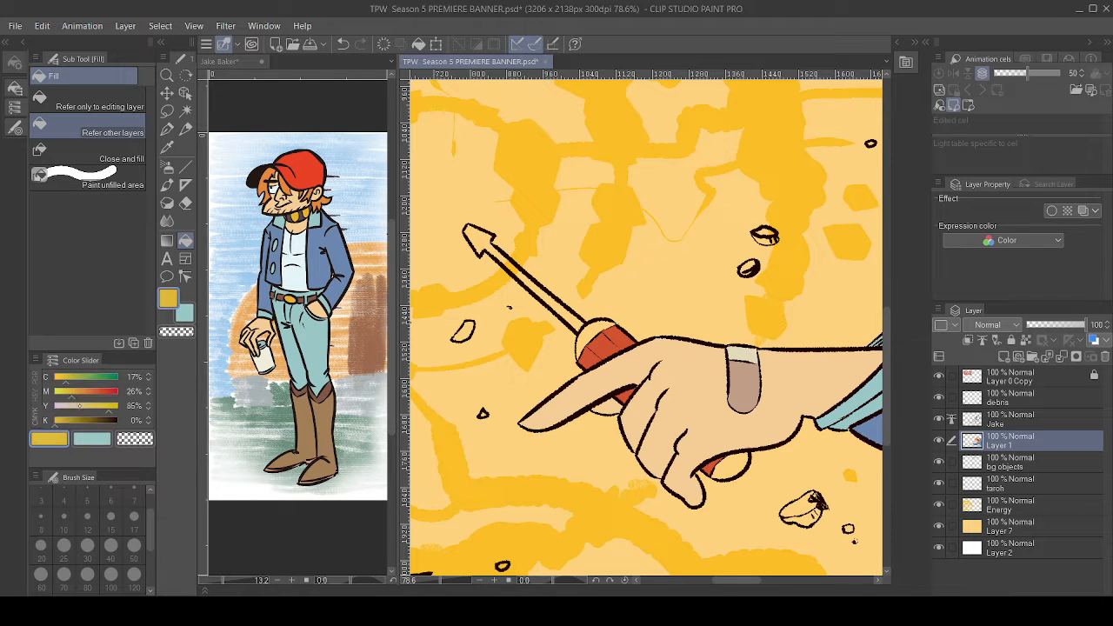
{"action": "left_click", "coordinate": [80, 406]}
{"action": "left_click", "coordinate": [607, 323]}
{"action": "key", "text": "ctrl+z"}
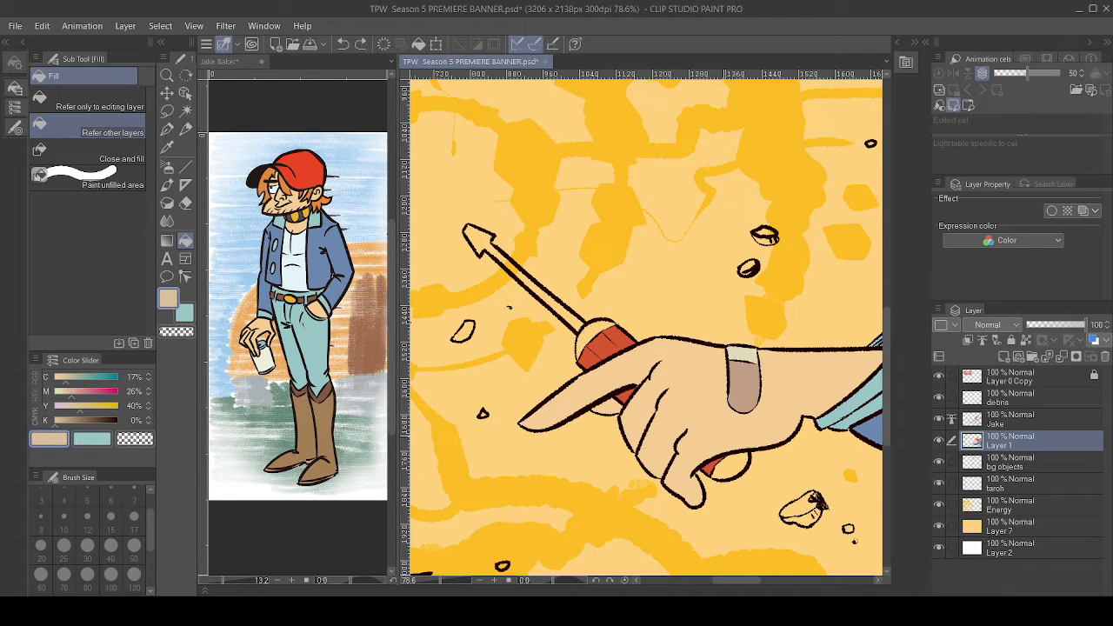
{"action": "left_click", "coordinate": [55, 377]}
{"action": "left_click", "coordinate": [55, 391]}
{"action": "left_click", "coordinate": [600, 329]}
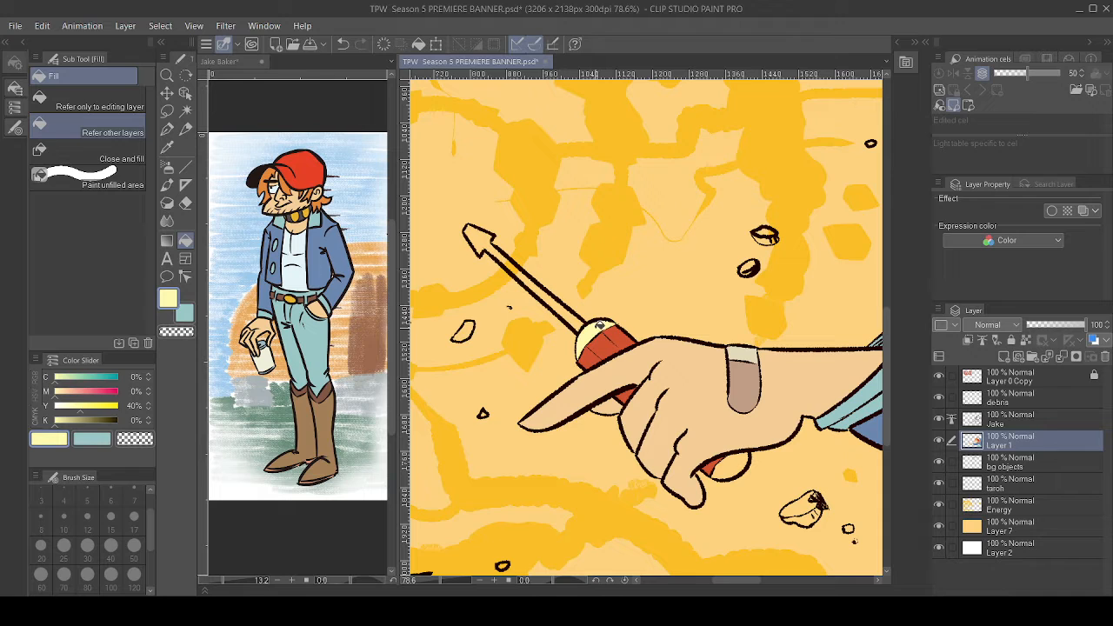
{"action": "left_click", "coordinate": [736, 463]}
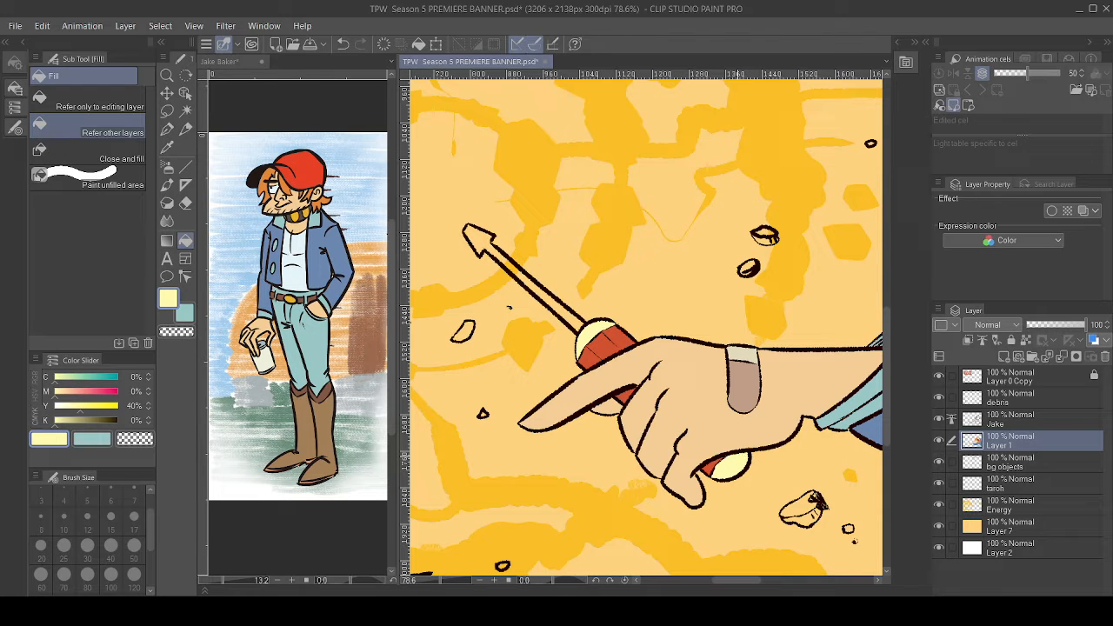
- Sample the red from the screwdriver grip and fill both ends of the handle with it
{"action": "key", "text": "i"}
{"action": "left_click", "coordinate": [611, 344]}
{"action": "key", "text": "g"}
{"action": "key", "text": "g"}
{"action": "left_click", "coordinate": [598, 324]}
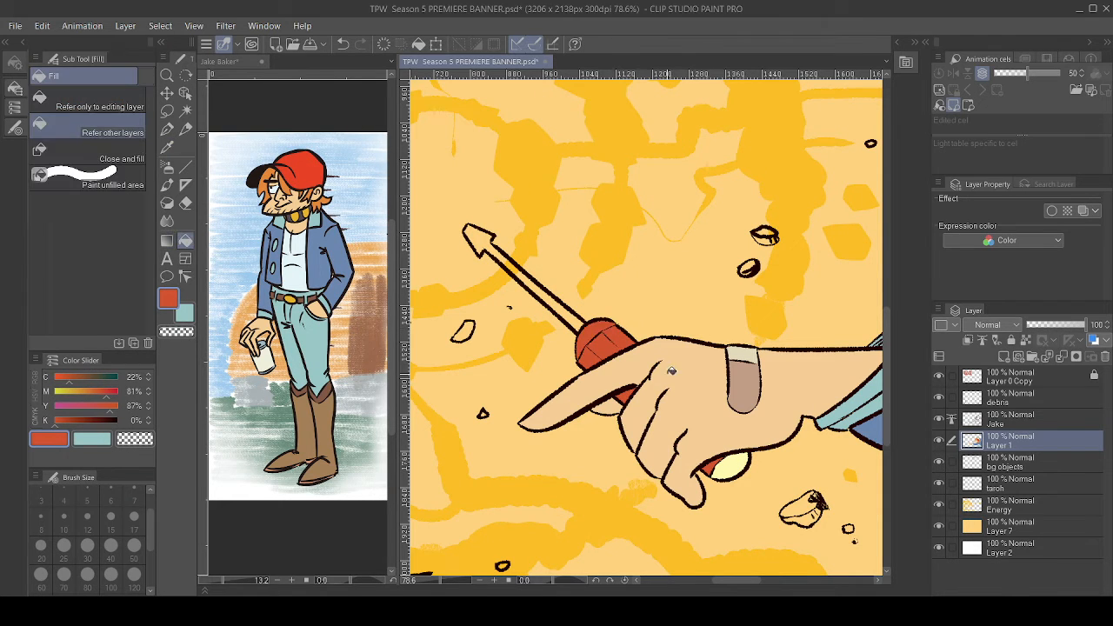
{"action": "left_click", "coordinate": [736, 463]}
- Mix a grey of 39% cyan, 30% magenta and 20% yellow and fill the screwdriver's shaft and tip
{"action": "left_click_drag", "start_coordinate": [644, 339], "coordinate": [719, 391]}
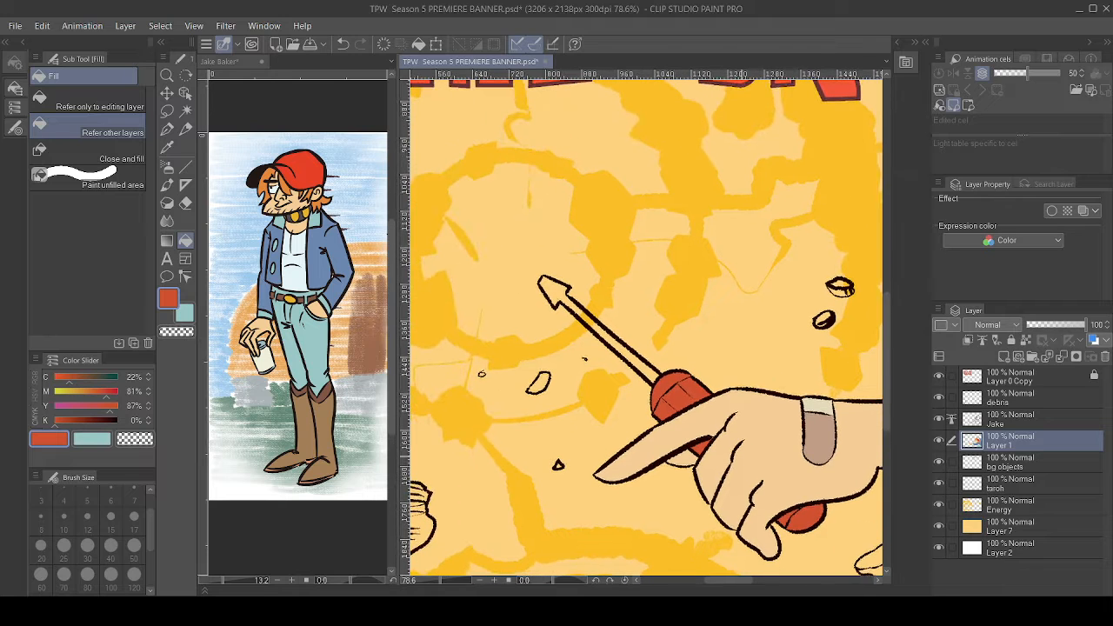
{"action": "left_click", "coordinate": [66, 392]}
{"action": "left_click", "coordinate": [80, 377]}
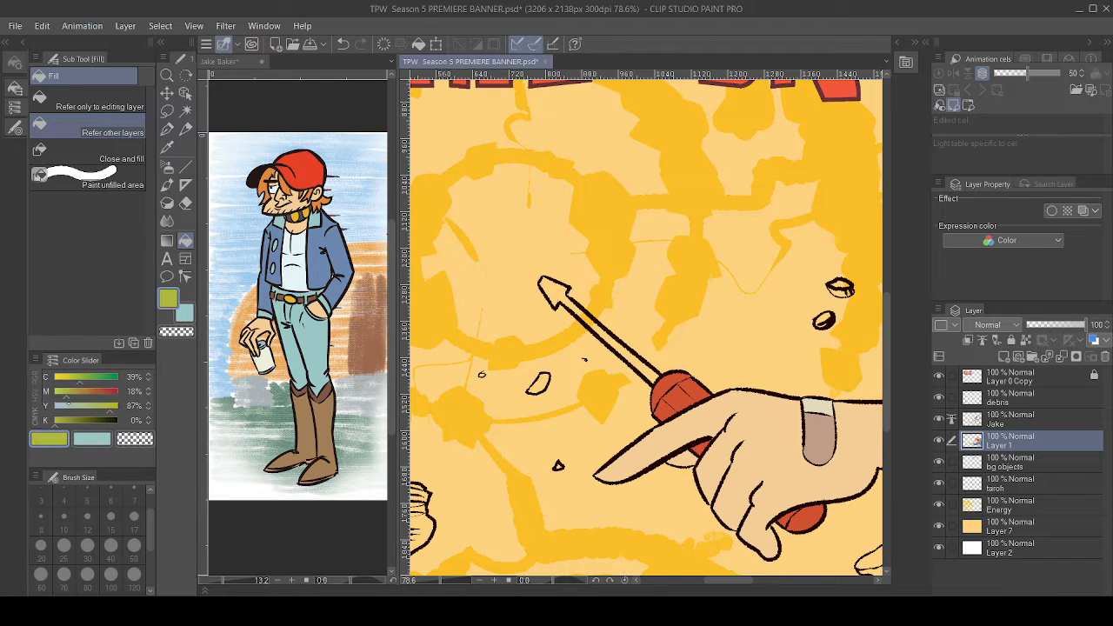
{"action": "left_click", "coordinate": [68, 406]}
{"action": "left_click", "coordinate": [562, 289]}
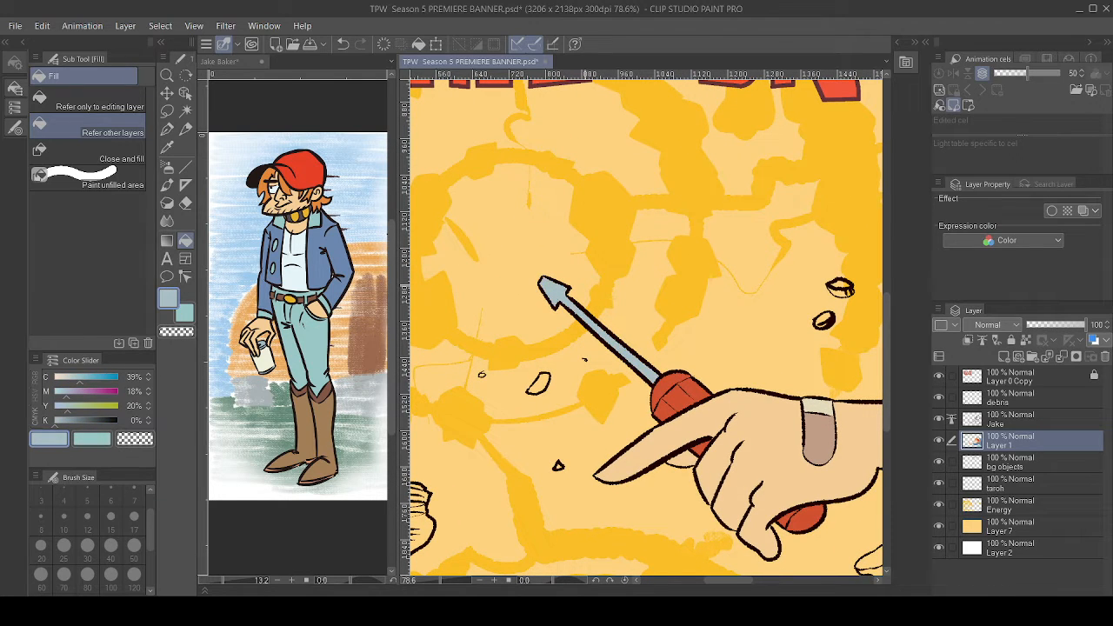
{"action": "left_click", "coordinate": [74, 391]}
{"action": "left_click", "coordinate": [562, 290]}
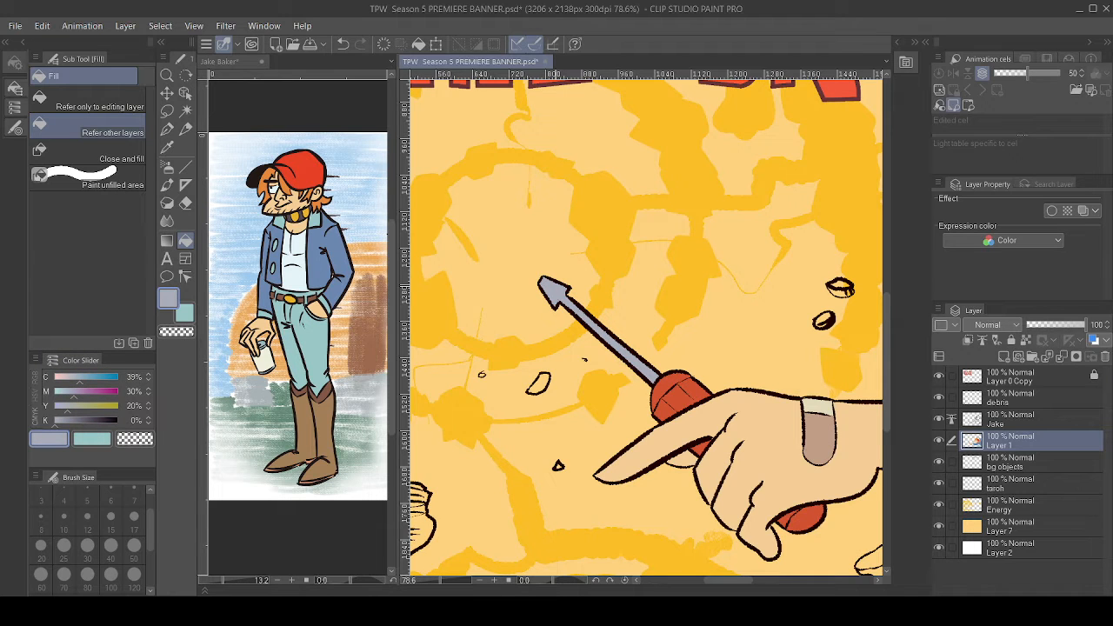
- Sample the can's cream as the main colour and its blue-grey as the sub colour from the character reference picture
{"action": "scroll", "coordinate": [717, 330], "scroll_direction": "down", "scroll_amount": 4}
{"action": "left_click_drag", "start_coordinate": [716, 331], "coordinate": [556, 372]}
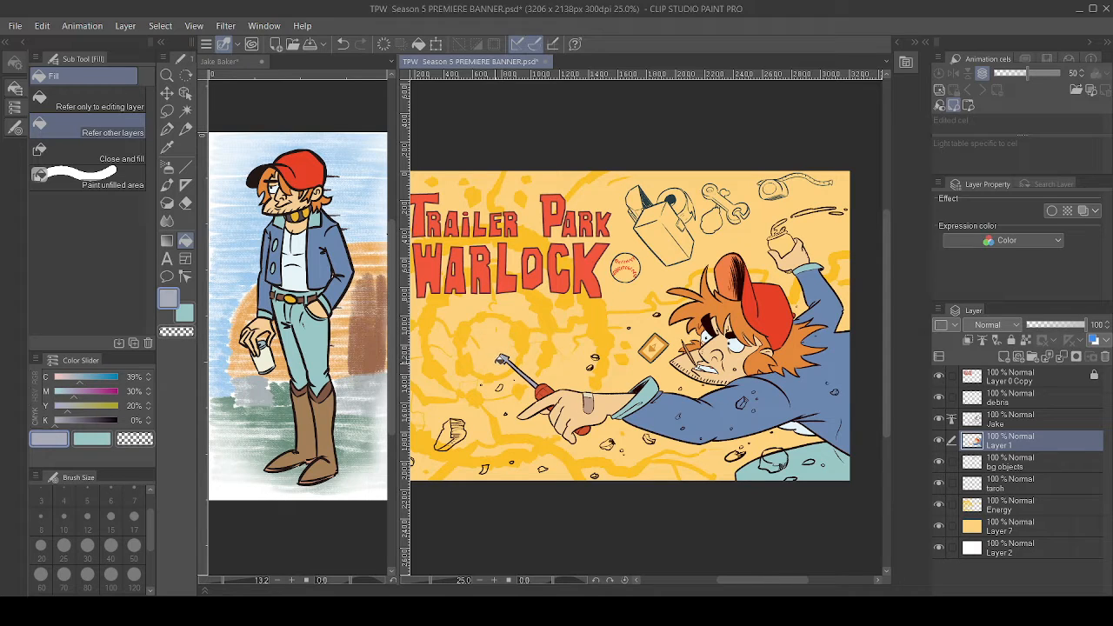
{"action": "left_click_drag", "start_coordinate": [800, 304], "coordinate": [782, 355]}
{"action": "left_click_drag", "start_coordinate": [688, 371], "coordinate": [674, 542]}
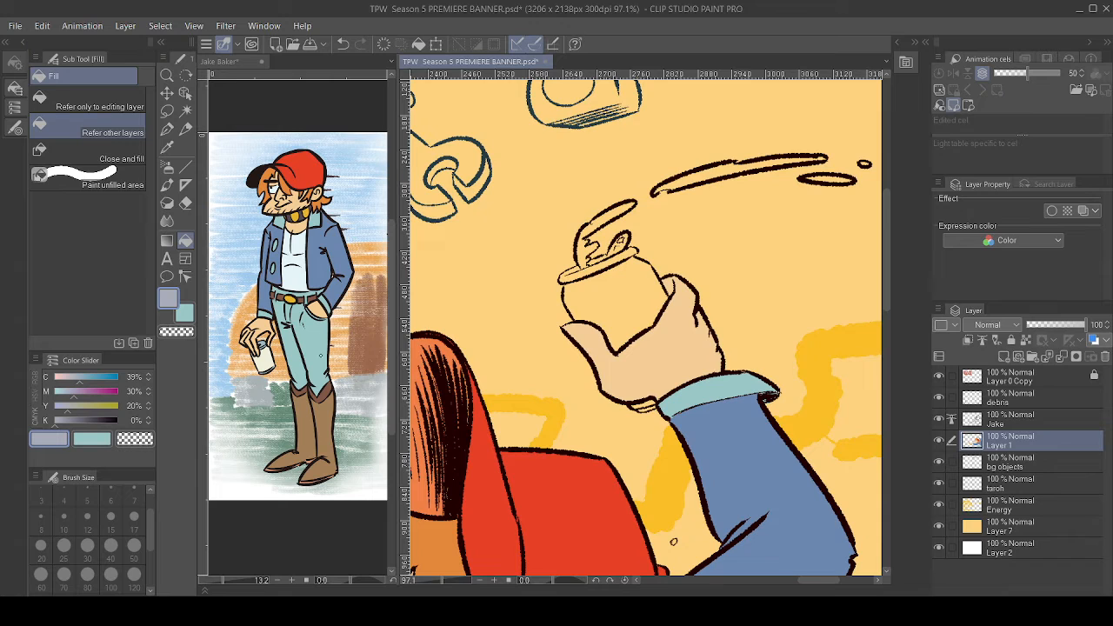
{"action": "key", "text": "i"}
{"action": "left_click", "coordinate": [269, 359]}
{"action": "left_click", "coordinate": [268, 358]}
{"action": "key", "text": "x"}
{"action": "left_click", "coordinate": [262, 342]}
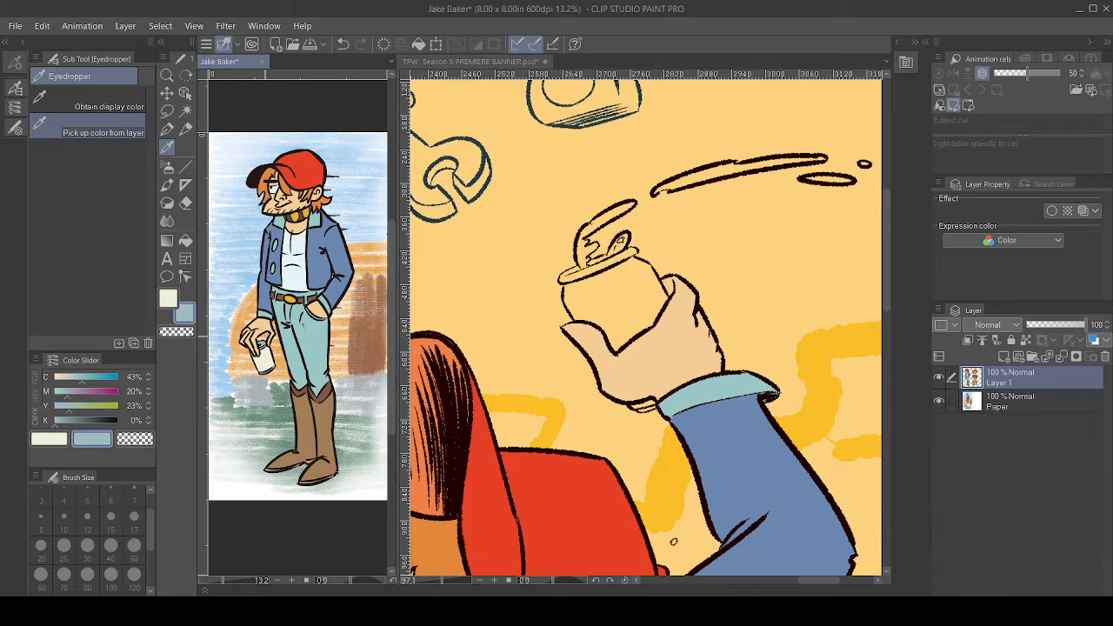
- Undo a trial blue-grey fill of the can's body and fill the can's rim and pull tab with that blue-grey
{"action": "key", "text": "g"}
{"action": "key", "text": "x"}
{"action": "key", "text": "x"}
{"action": "left_click", "coordinate": [649, 285]}
{"action": "left_click", "coordinate": [651, 291]}
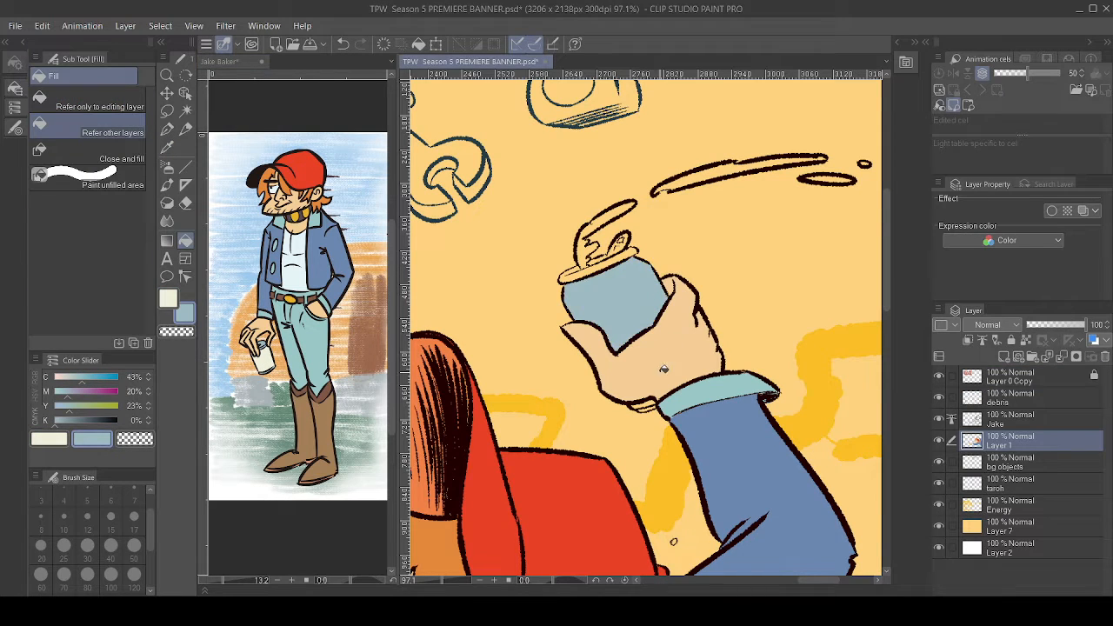
{"action": "key", "text": "ctrl+z"}
{"action": "left_click", "coordinate": [610, 259]}
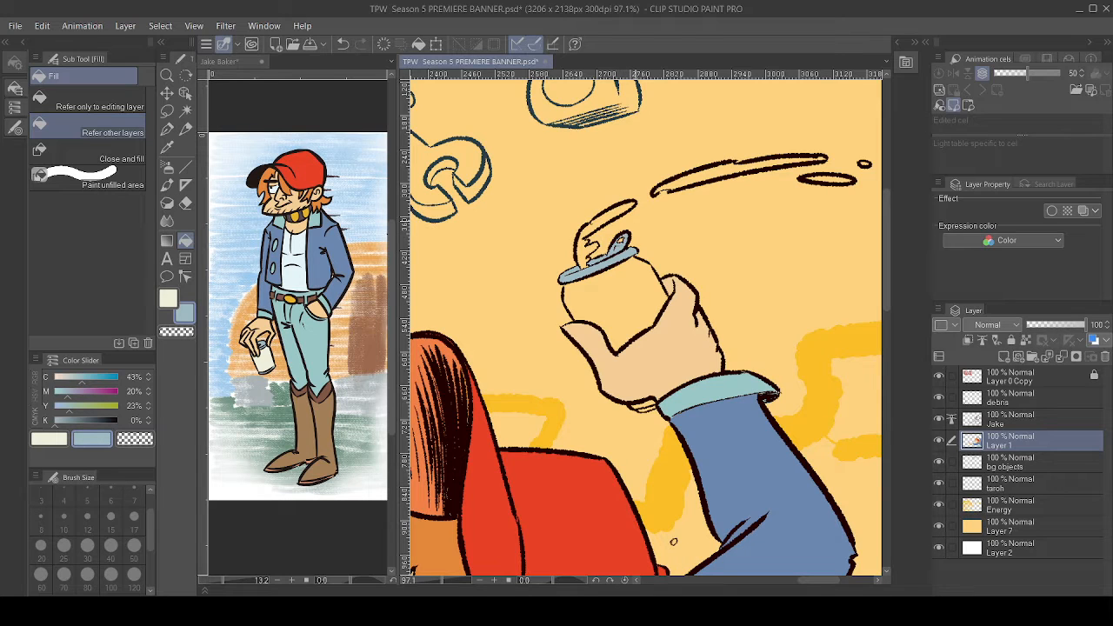
- Fill the can's body on Layer 1 with the cream sampled from the character reference picture
{"action": "key", "text": "x"}
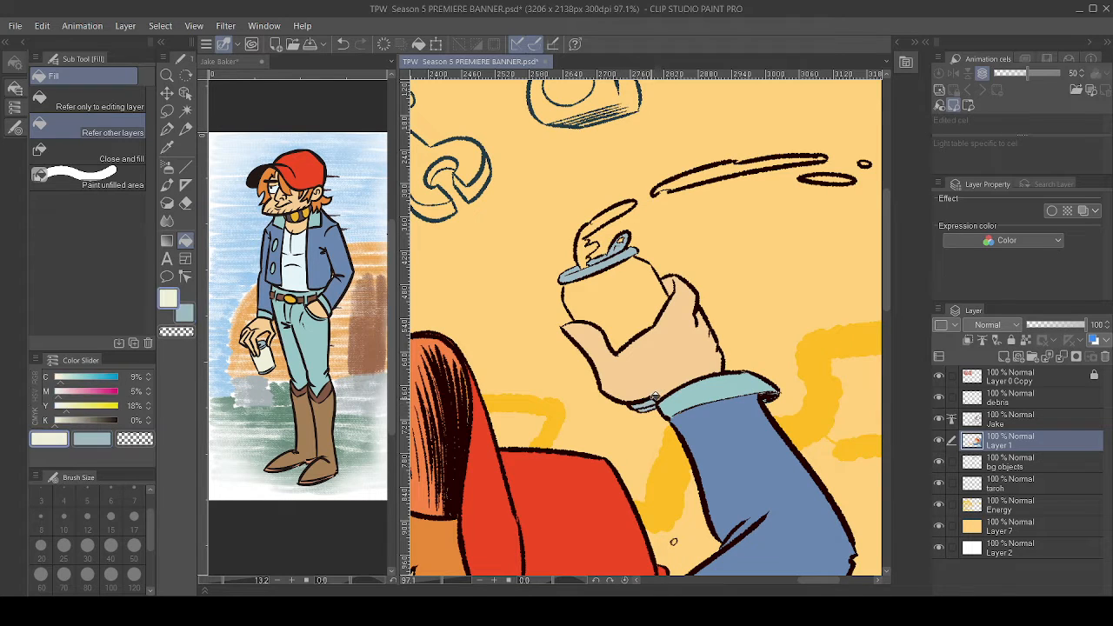
{"action": "left_click", "coordinate": [645, 322]}
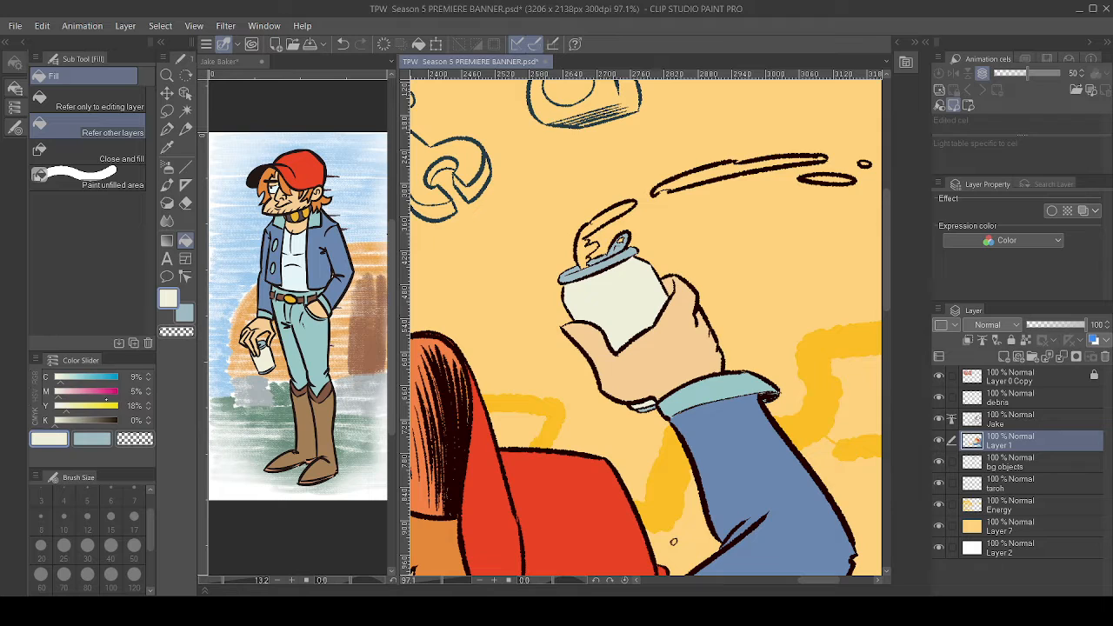
- Mix a tan of 27% cyan, 34% magenta and 51% yellow and fill the liquid splashing out of the can
{"action": "left_click", "coordinate": [87, 406]}
{"action": "left_click", "coordinate": [76, 392]}
{"action": "left_click", "coordinate": [72, 378]}
{"action": "left_click", "coordinate": [597, 224]}
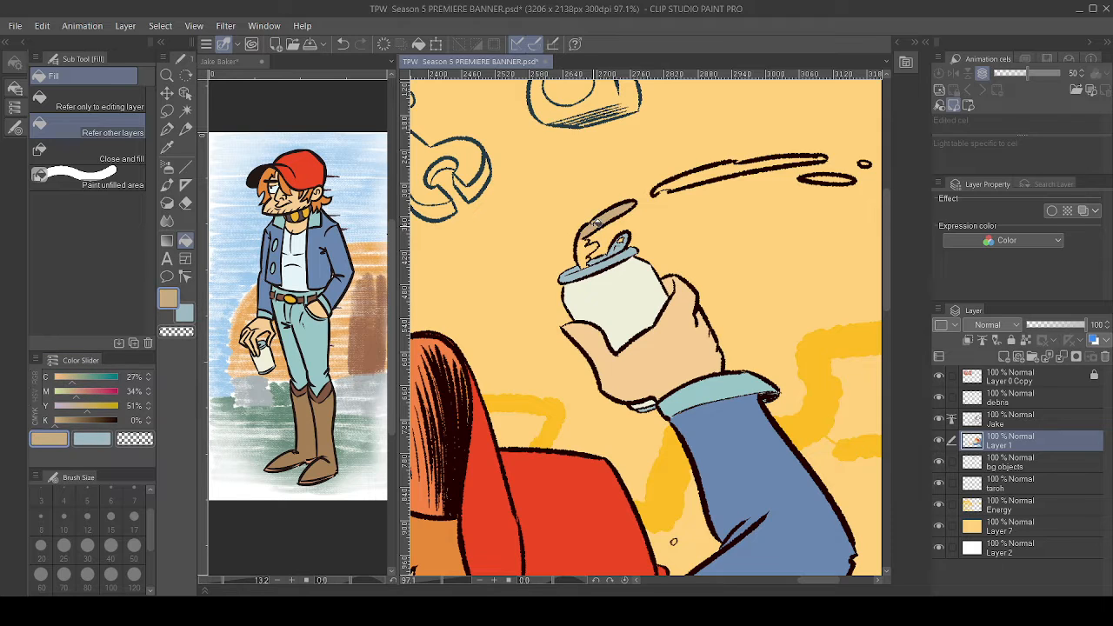
{"action": "left_click", "coordinate": [585, 248]}
{"action": "left_click", "coordinate": [708, 167]}
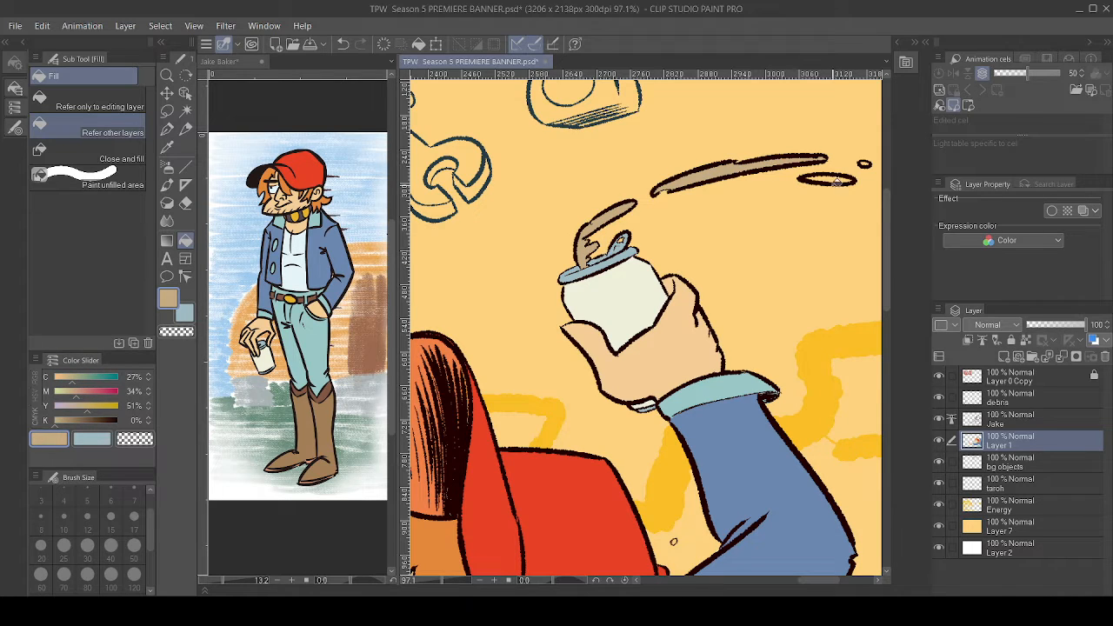
{"action": "left_click", "coordinate": [837, 181]}
- Raise the tan to 46% magenta and 75% yellow and refill the splashing liquid, including its separate droplets
{"action": "left_click", "coordinate": [97, 405]}
{"action": "left_click", "coordinate": [84, 391]}
{"action": "left_click", "coordinate": [619, 213]}
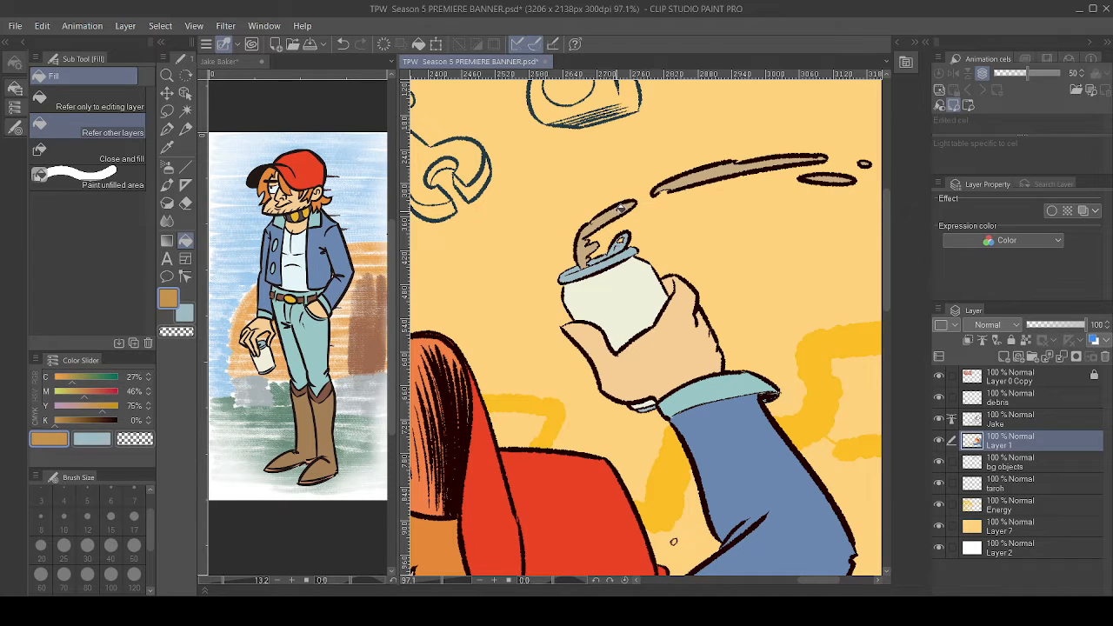
{"action": "left_click", "coordinate": [599, 228]}
{"action": "left_click", "coordinate": [588, 252]}
{"action": "left_click", "coordinate": [728, 163]}
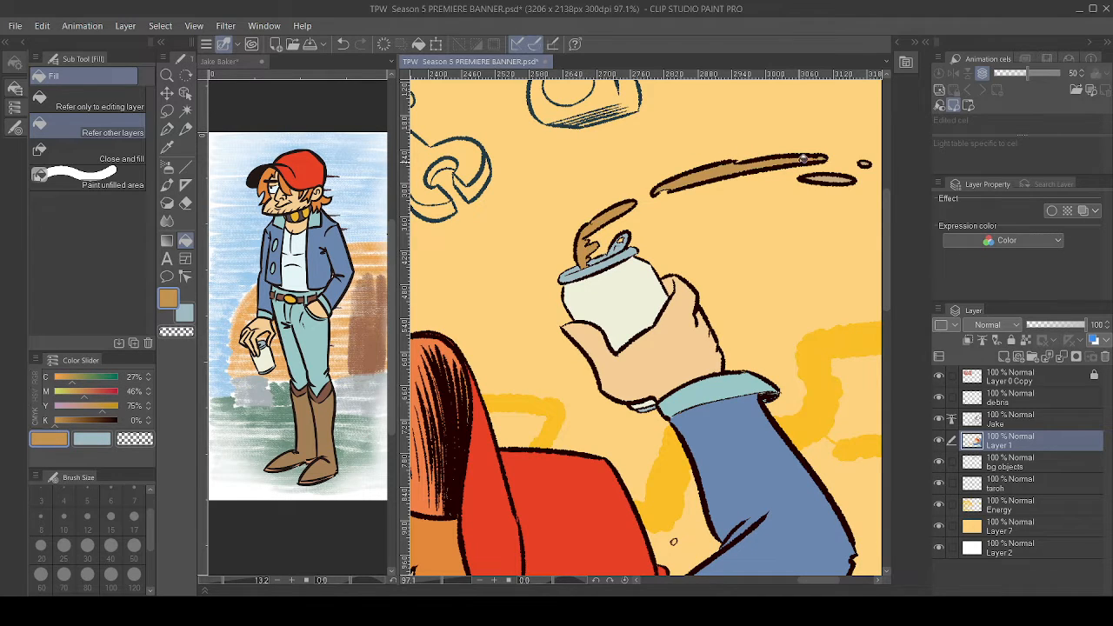
{"action": "left_click", "coordinate": [842, 177]}
{"action": "left_click", "coordinate": [865, 164]}
- Add a layer named Jake Shade above Layer 1 and rename Layer 1 as Jake Flats
{"action": "scroll", "coordinate": [693, 289], "scroll_direction": "down", "scroll_amount": 5}
{"action": "left_click_drag", "start_coordinate": [692, 289], "coordinate": [768, 182]}
{"action": "scroll", "coordinate": [706, 314], "scroll_direction": "down", "scroll_amount": 3}
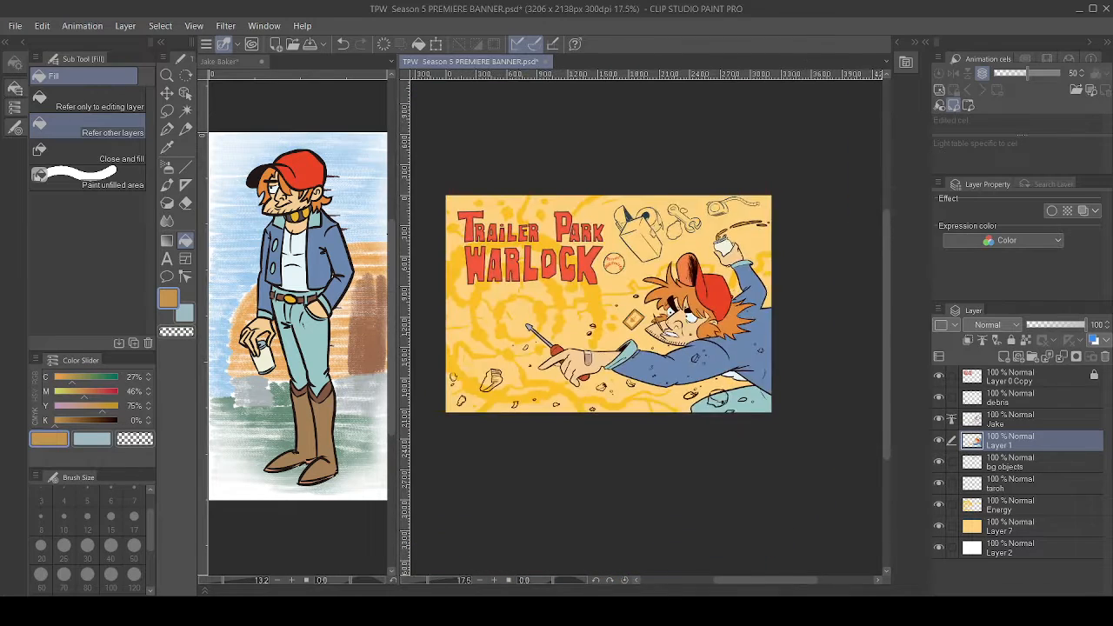
{"action": "left_click_drag", "start_coordinate": [661, 296], "coordinate": [705, 296]}
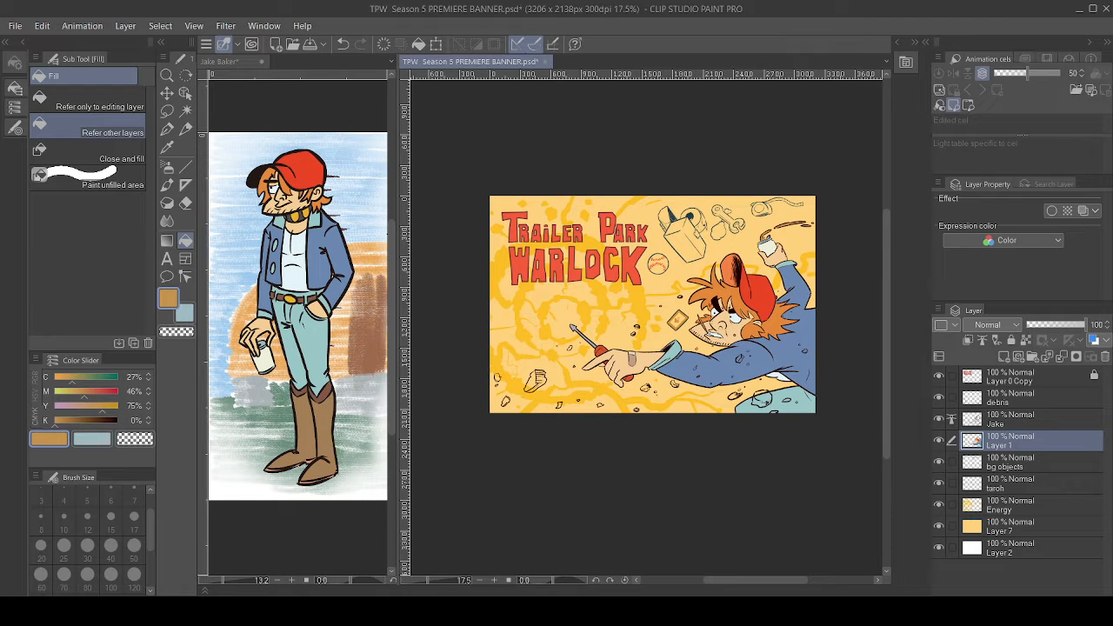
{"action": "left_click", "coordinate": [1016, 359]}
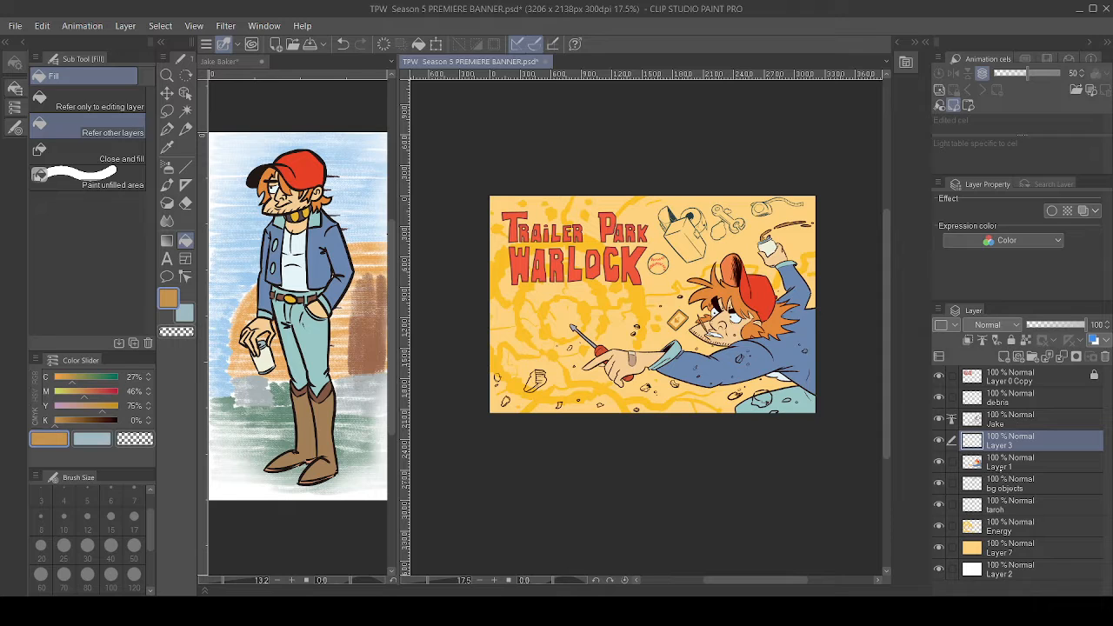
{"action": "left_click", "coordinate": [999, 468]}
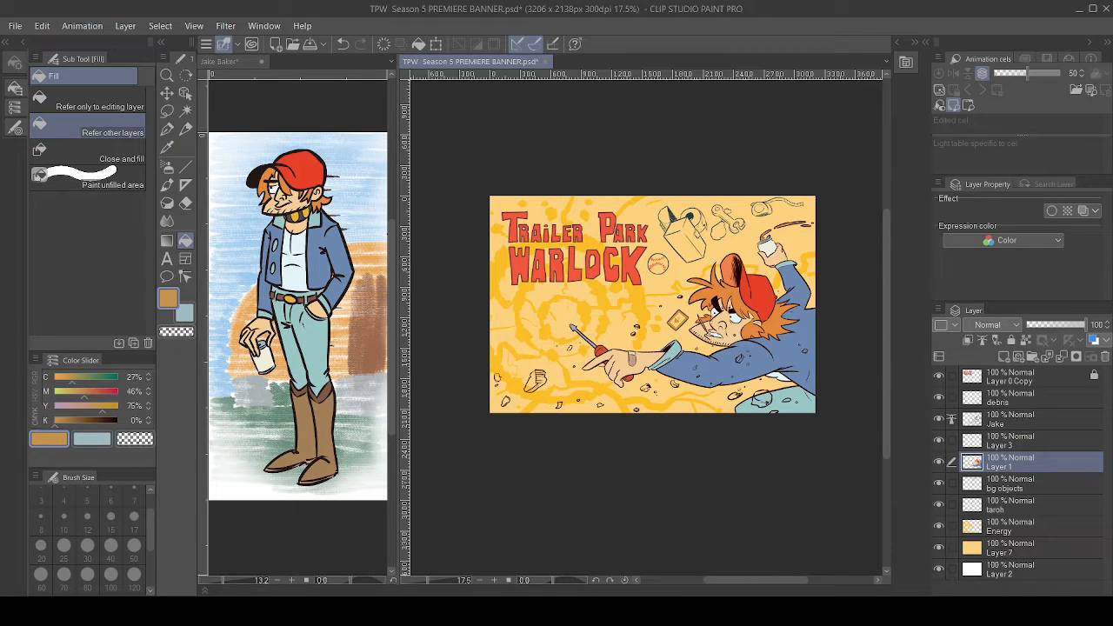
{"action": "left_click", "coordinate": [1002, 444]}
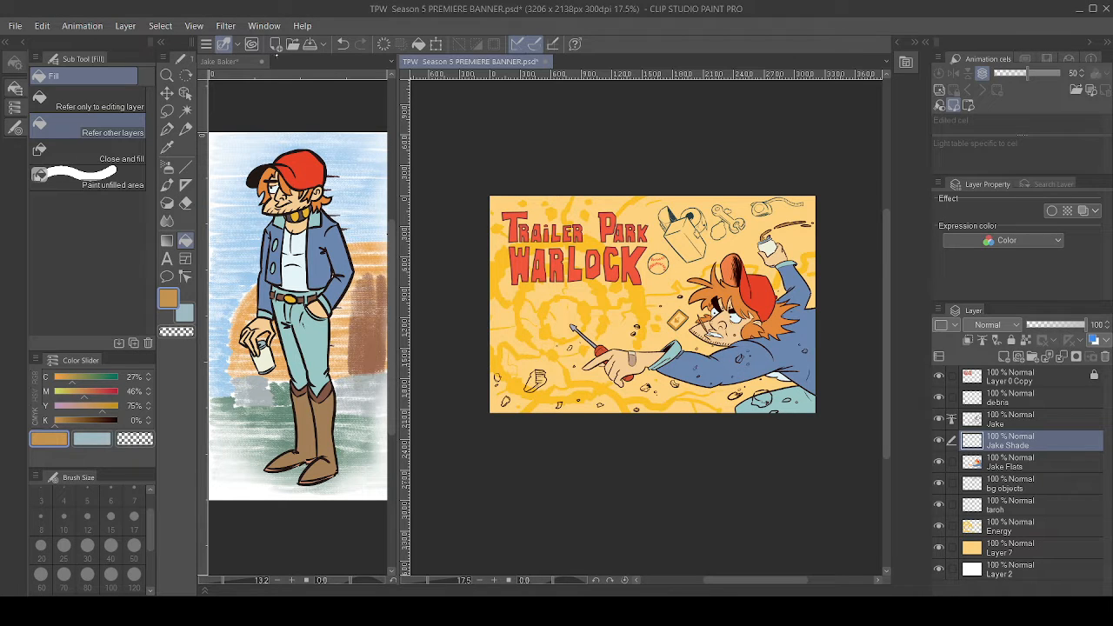
- Close the character reference picture, leaving only the banner open
{"action": "left_click", "coordinate": [250, 61]}
{"action": "left_click", "coordinate": [577, 228]}
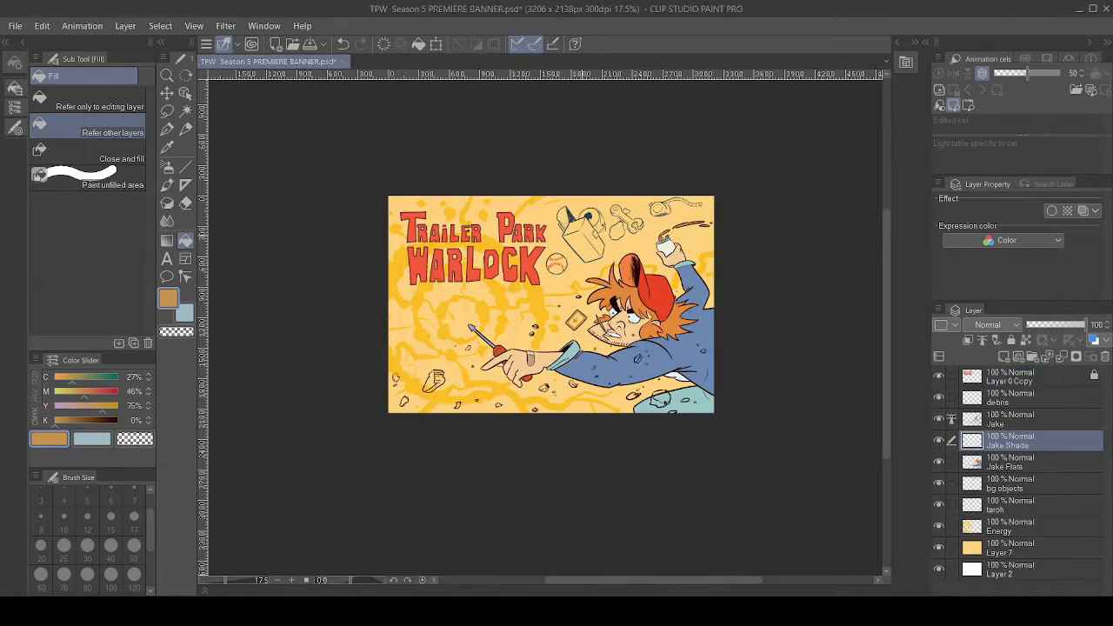
- Look over the whole banner and examine the character's flat colours up close
{"action": "scroll", "coordinate": [675, 343], "scroll_direction": "up", "scroll_amount": 2}
{"action": "left_click_drag", "start_coordinate": [675, 343], "coordinate": [704, 380]}
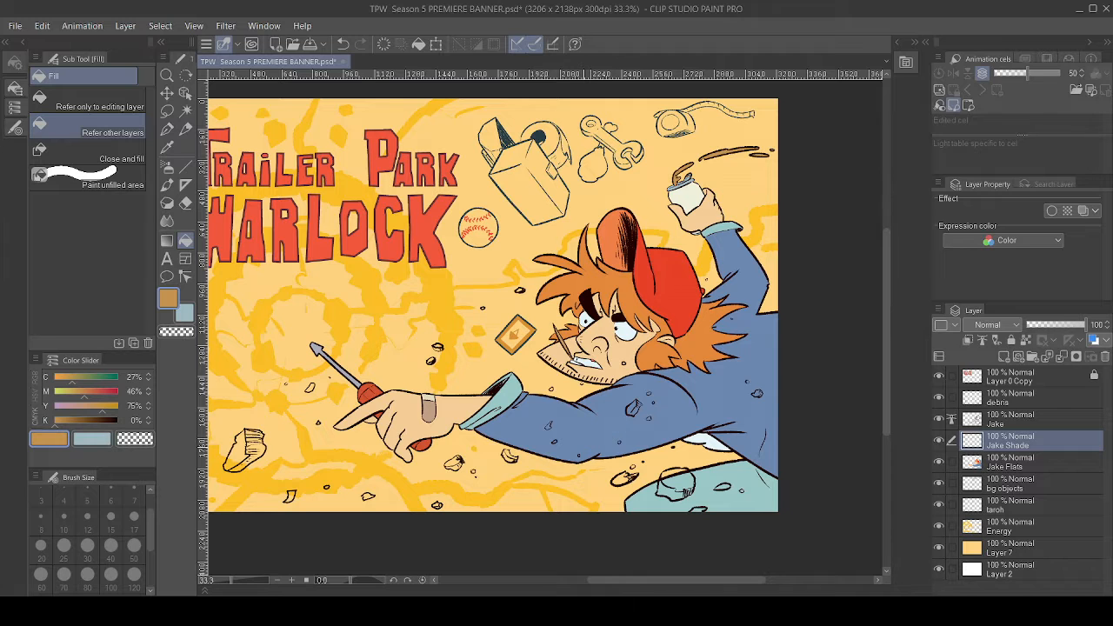
{"action": "scroll", "coordinate": [545, 322], "scroll_direction": "down", "scroll_amount": 1}
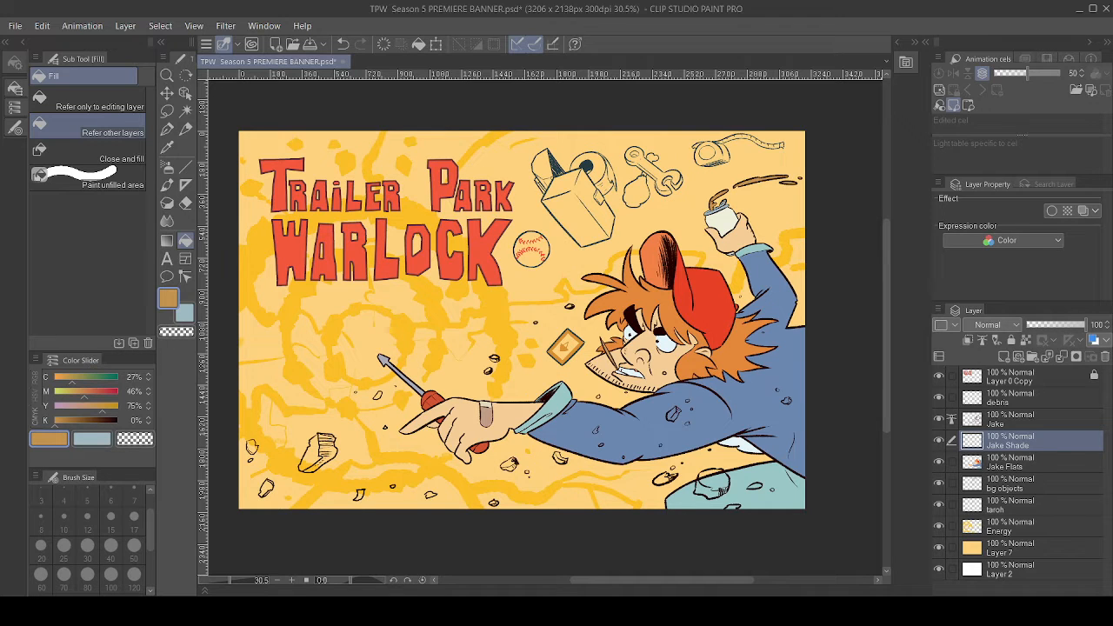
{"action": "mouse_move", "coordinate": [638, 323]}
{"action": "left_mouse_down"}
{"action": "mouse_move", "coordinate": [679, 310]}
{"action": "mouse_move", "coordinate": [646, 310]}
{"action": "left_mouse_up"}
{"action": "scroll", "coordinate": [679, 309], "scroll_direction": "down", "scroll_amount": 2}
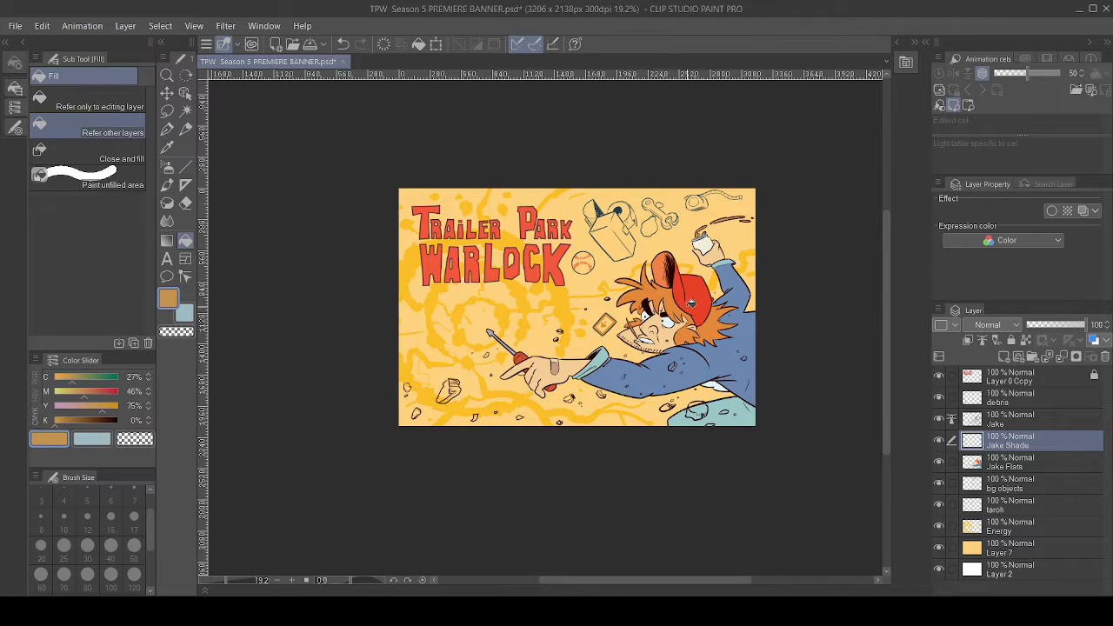
{"action": "scroll", "coordinate": [672, 358], "scroll_direction": "up", "scroll_amount": 5}
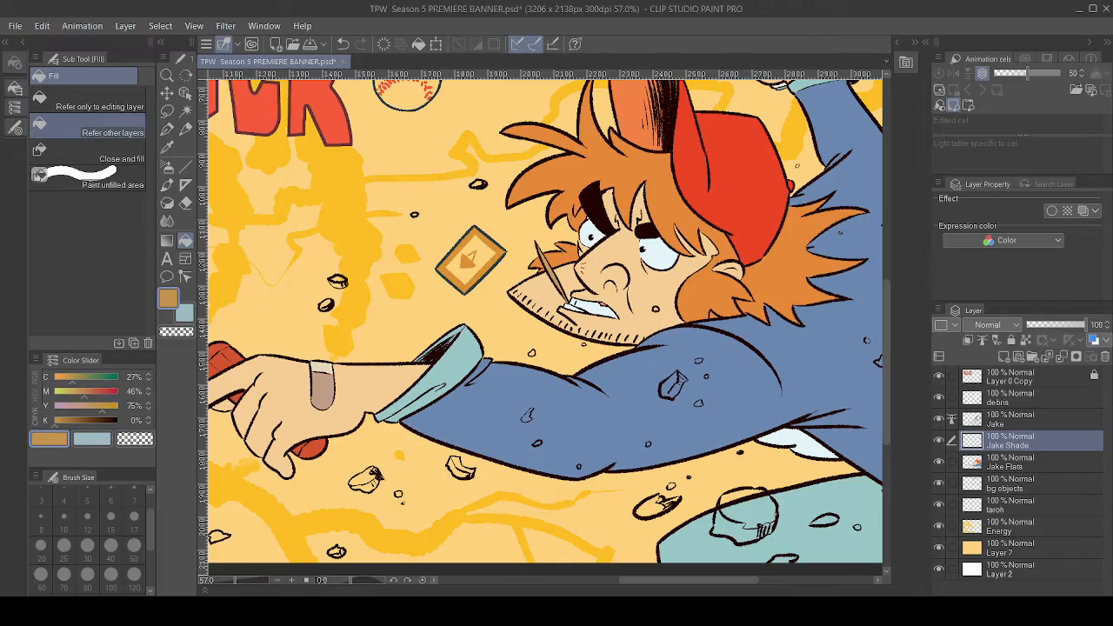
{"action": "left_click_drag", "start_coordinate": [802, 293], "coordinate": [735, 347]}
{"action": "scroll", "coordinate": [687, 349], "scroll_direction": "down", "scroll_amount": 1}
{"action": "scroll", "coordinate": [708, 320], "scroll_direction": "down", "scroll_amount": 4}
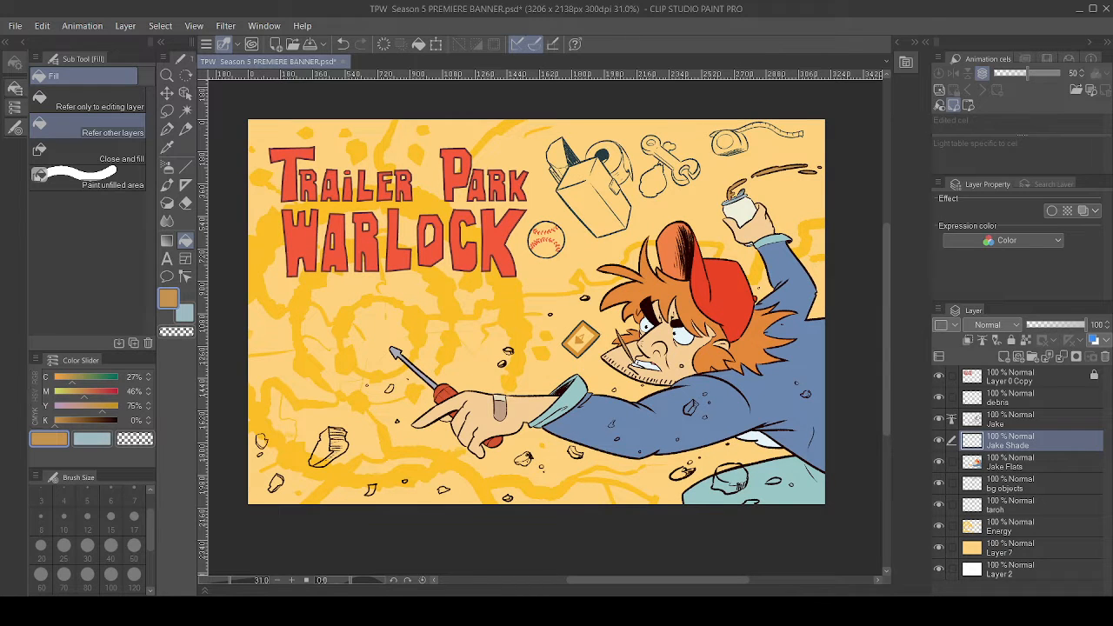
{"action": "scroll", "coordinate": [717, 358], "scroll_direction": "up", "scroll_amount": 6}
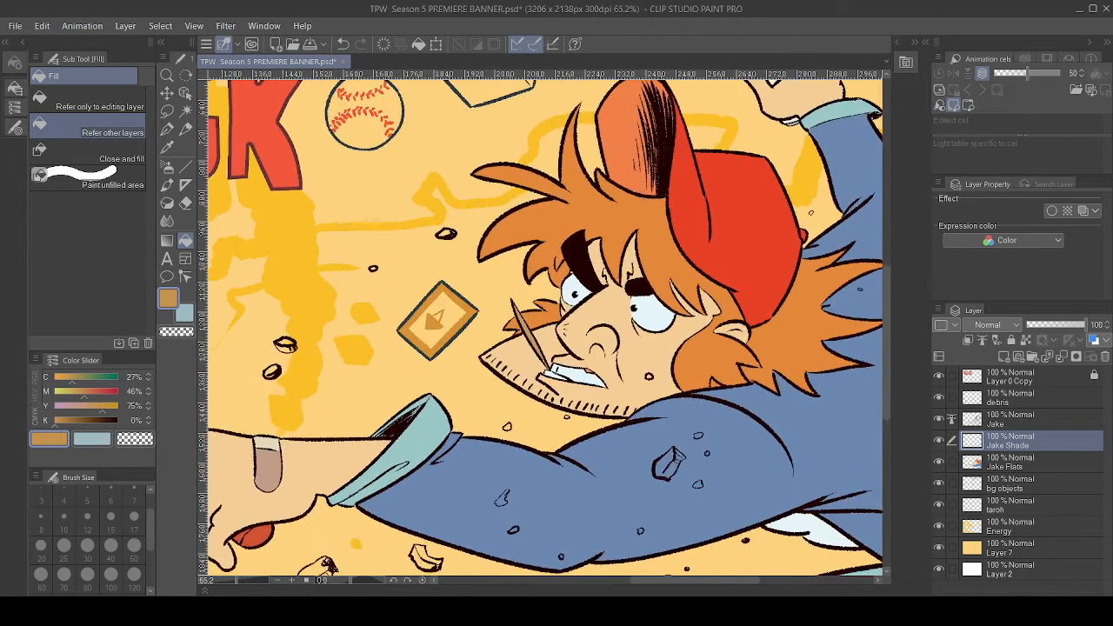
{"action": "left_click_drag", "start_coordinate": [835, 205], "coordinate": [733, 327]}
{"action": "scroll", "coordinate": [733, 327], "scroll_direction": "down", "scroll_amount": 2}
{"action": "left_click_drag", "start_coordinate": [609, 357], "coordinate": [673, 274]}
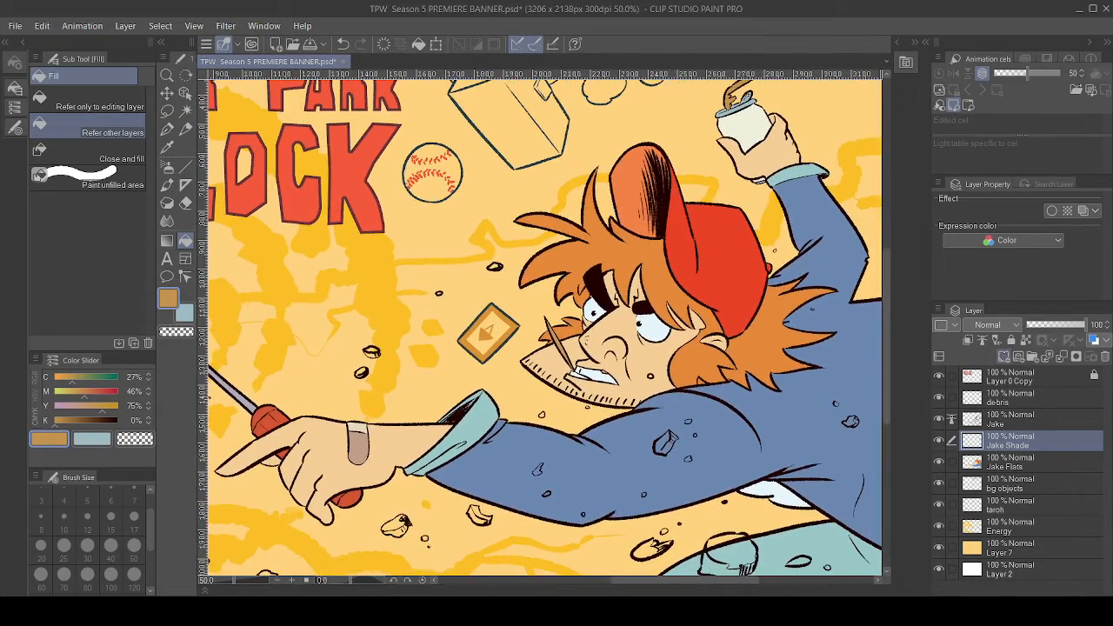
- Add a layer named Blush and place it between Jake Shade and Jake Flats
{"action": "left_click", "coordinate": [1004, 355]}
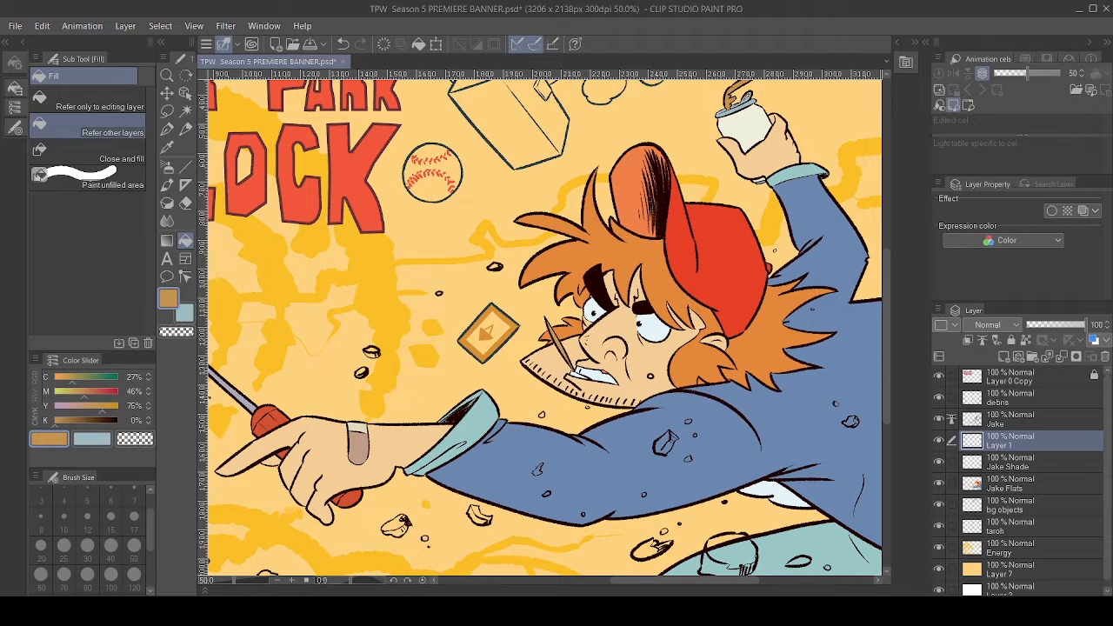
{"action": "type", "text": "Blush"}
{"action": "key", "text": "Return"}
{"action": "left_click_drag", "start_coordinate": [1026, 441], "coordinate": [1026, 477]}
- Add a layer named Reflections directly above Jake Shade
{"action": "left_click", "coordinate": [1030, 446]}
{"action": "left_click", "coordinate": [1005, 356]}
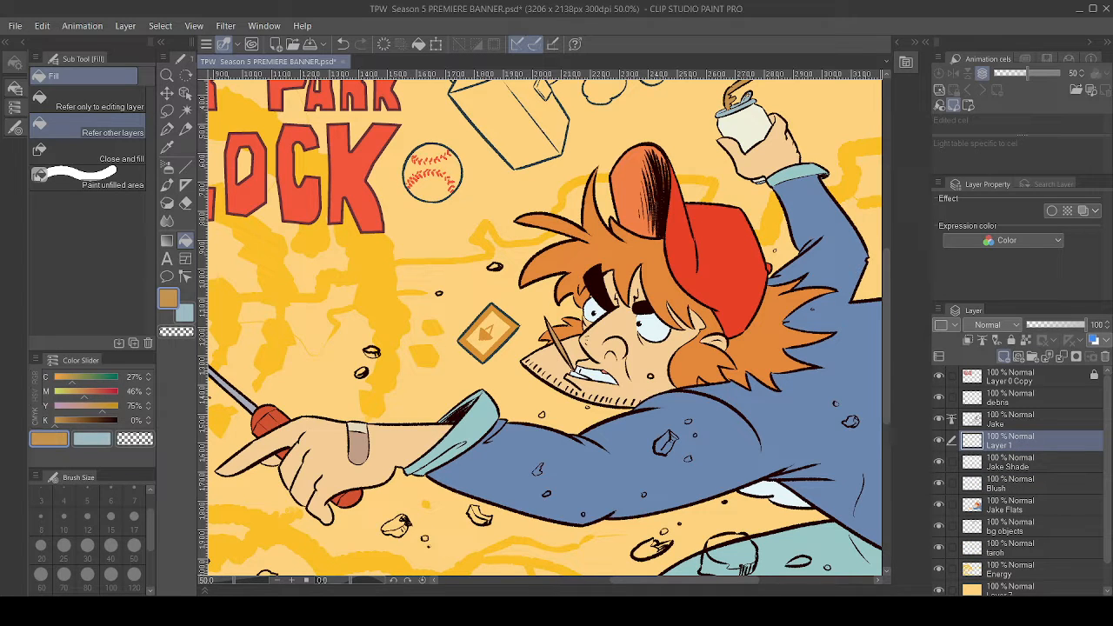
{"action": "key", "text": "e"}
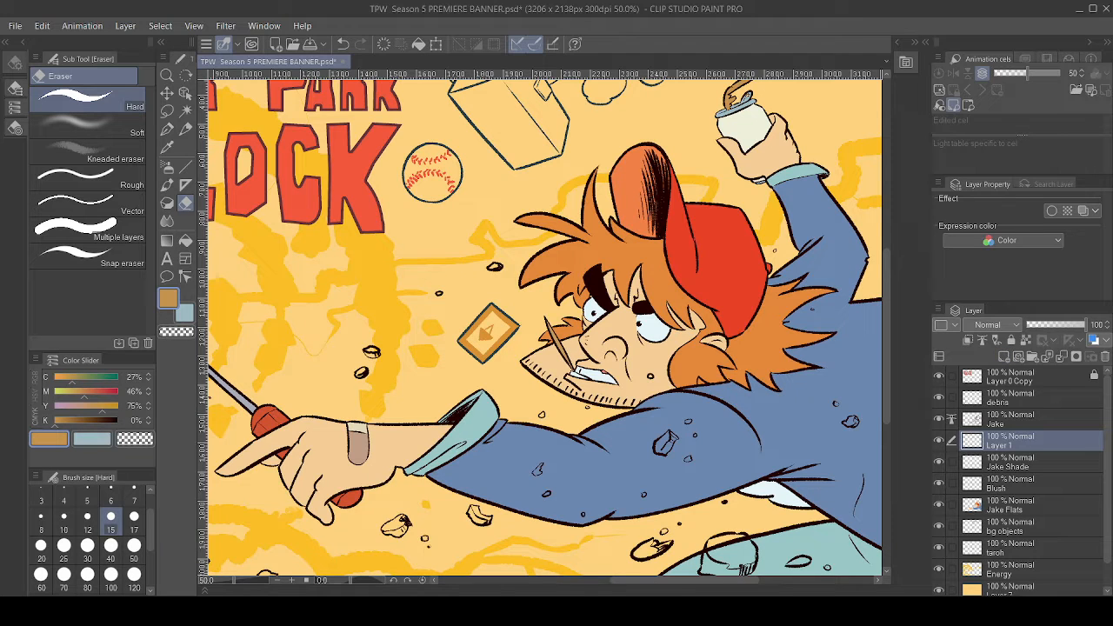
{"action": "type", "text": "Reflections"}
{"action": "key", "text": "Return"}
- Choose the Watercolor brush and mix a pale cream of 0% cyan, 0% magenta and 15% yellow
{"action": "left_click_drag", "start_coordinate": [470, 348], "coordinate": [542, 335]}
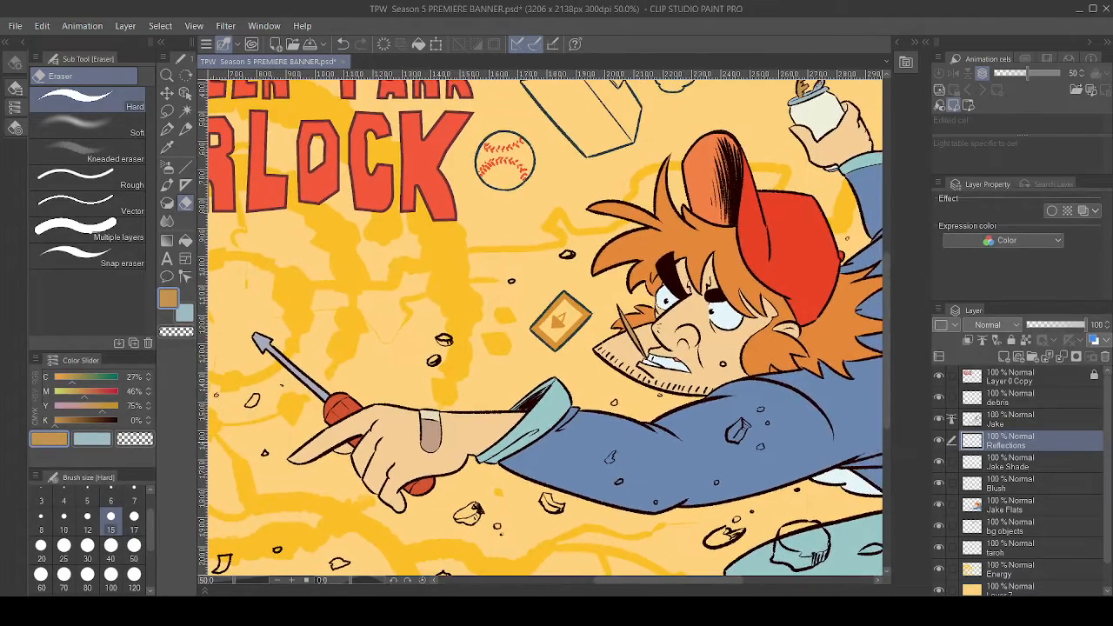
{"action": "scroll", "coordinate": [598, 379], "scroll_direction": "up", "scroll_amount": 3}
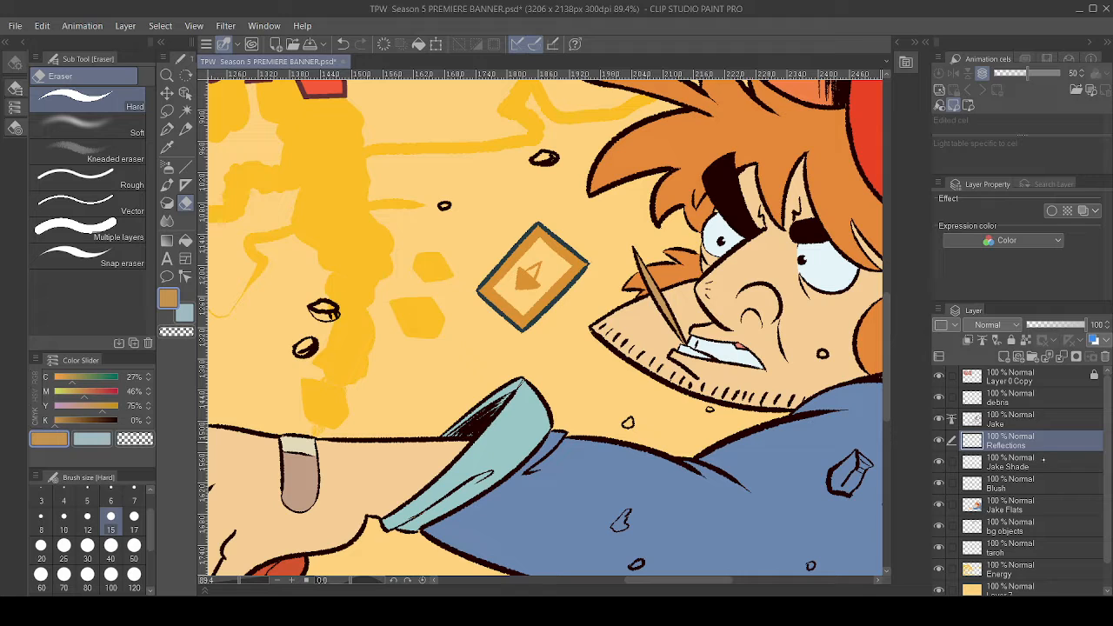
{"action": "left_click", "coordinate": [182, 128]}
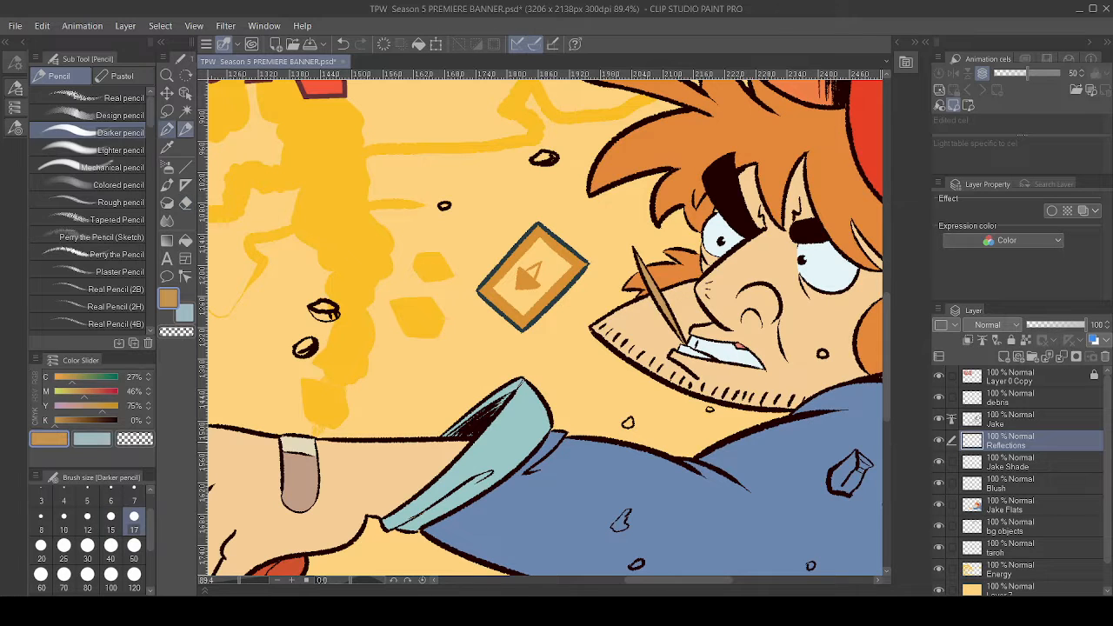
{"action": "left_click", "coordinate": [167, 129]}
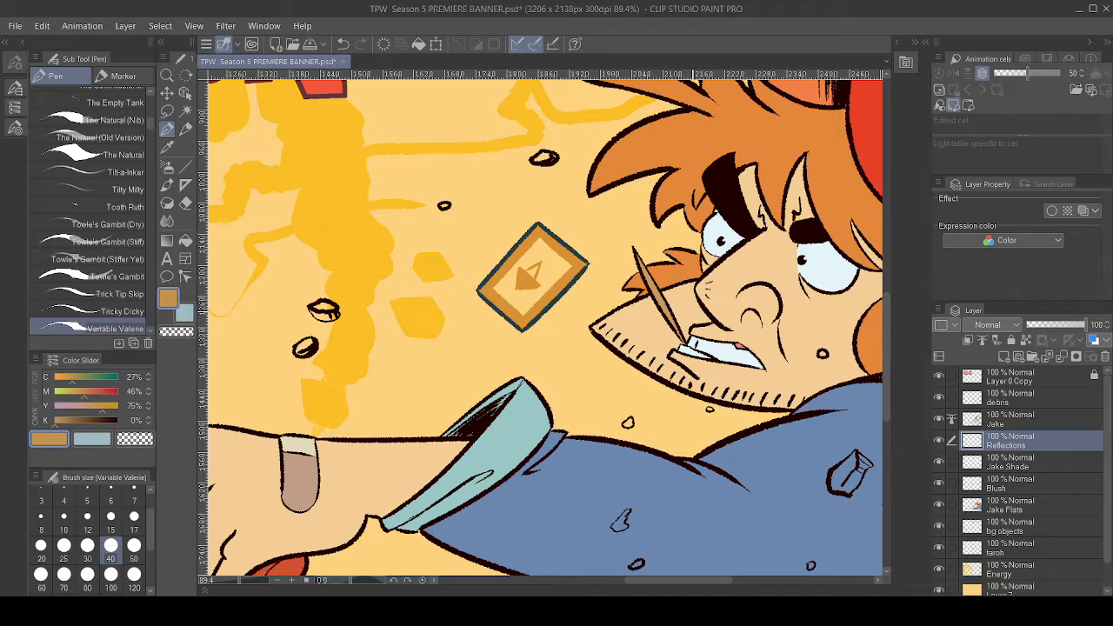
{"action": "left_click", "coordinate": [167, 185]}
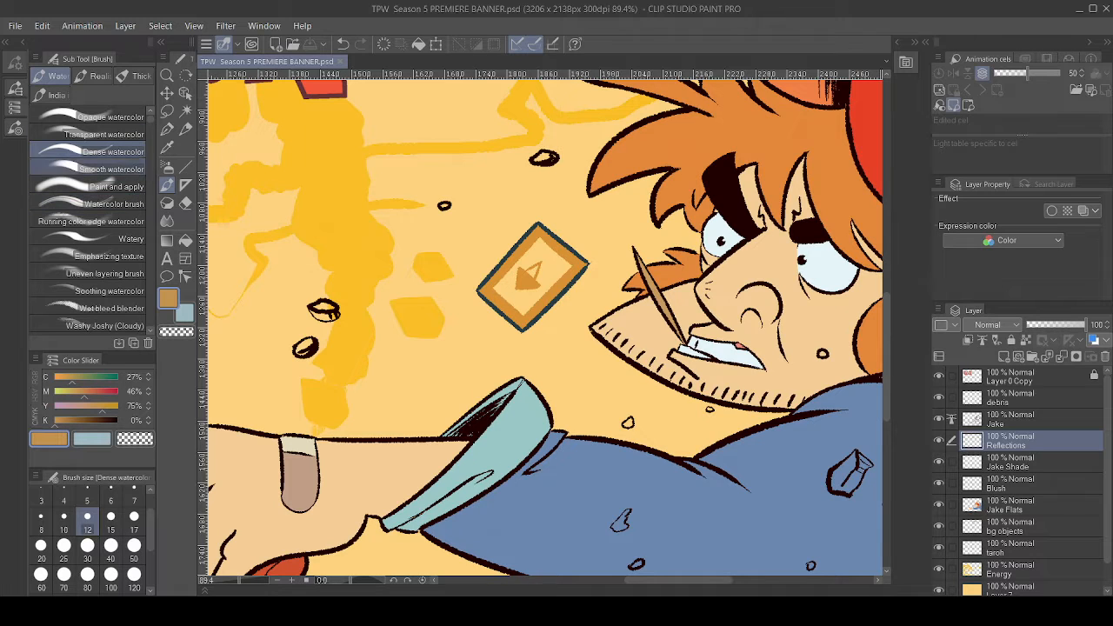
{"action": "left_click", "coordinate": [130, 203]}
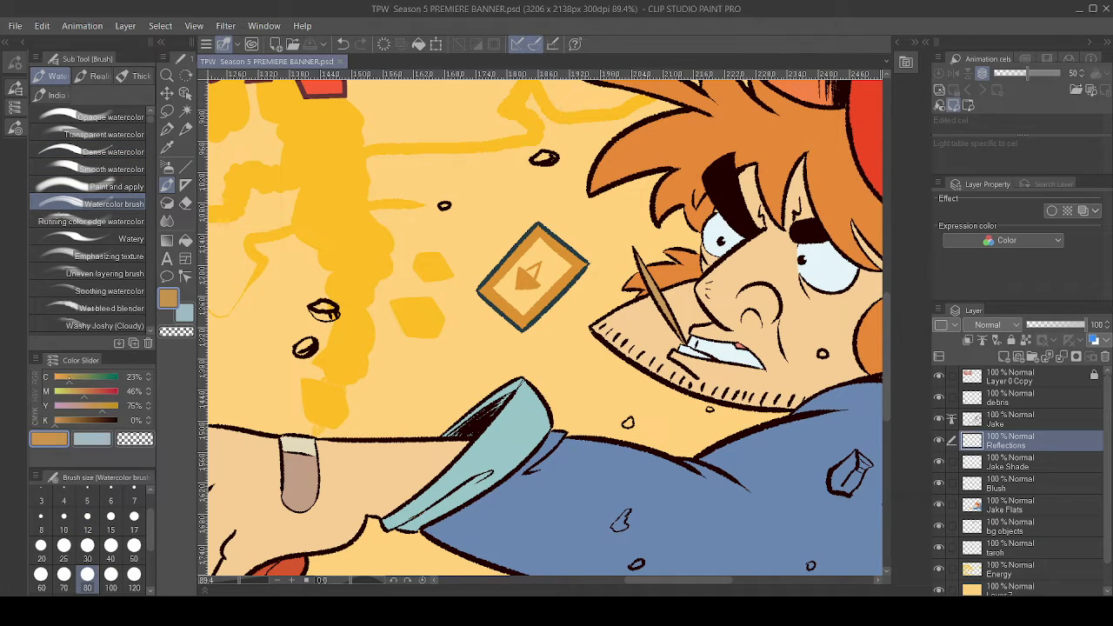
{"action": "left_click_drag", "start_coordinate": [72, 377], "coordinate": [54, 377]}
{"action": "left_click_drag", "start_coordinate": [85, 391], "coordinate": [64, 406]}
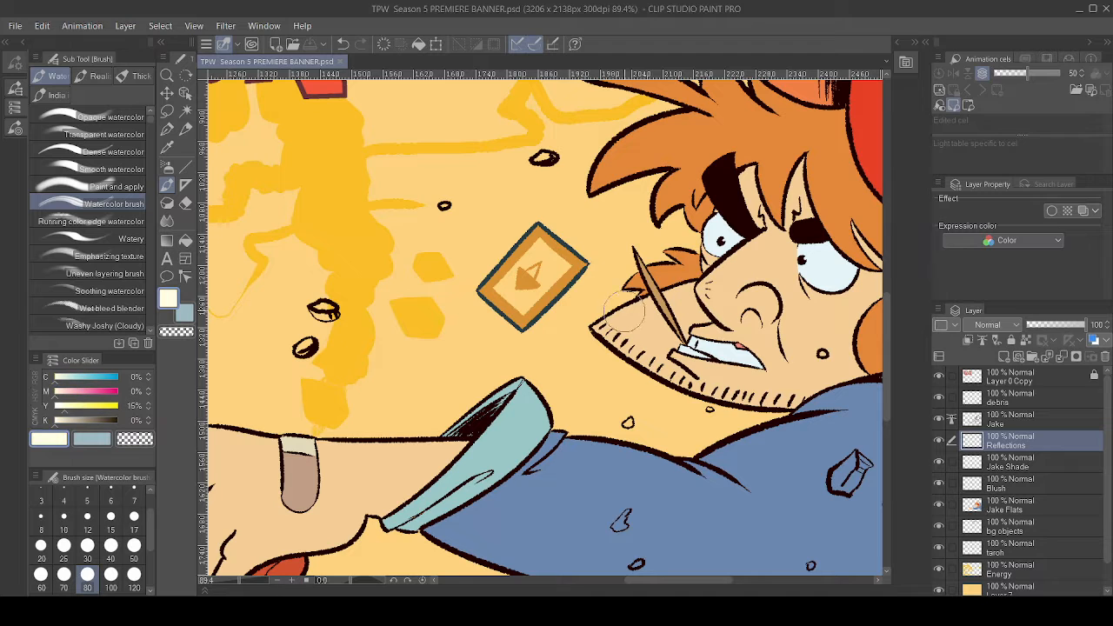
- Try pale cream highlights on the character's jaw and nose with the Watercolor brush, then undo them
{"action": "mouse_move", "coordinate": [625, 311]}
{"action": "left_mouse_down"}
{"action": "mouse_move", "coordinate": [762, 270]}
{"action": "mouse_move", "coordinate": [727, 274]}
{"action": "mouse_move", "coordinate": [820, 227]}
{"action": "left_mouse_up"}
{"action": "key", "text": "ctrl+z"}
{"action": "mouse_move", "coordinate": [635, 332]}
{"action": "left_mouse_down"}
{"action": "mouse_move", "coordinate": [685, 349]}
{"action": "mouse_move", "coordinate": [693, 367]}
{"action": "left_mouse_up"}
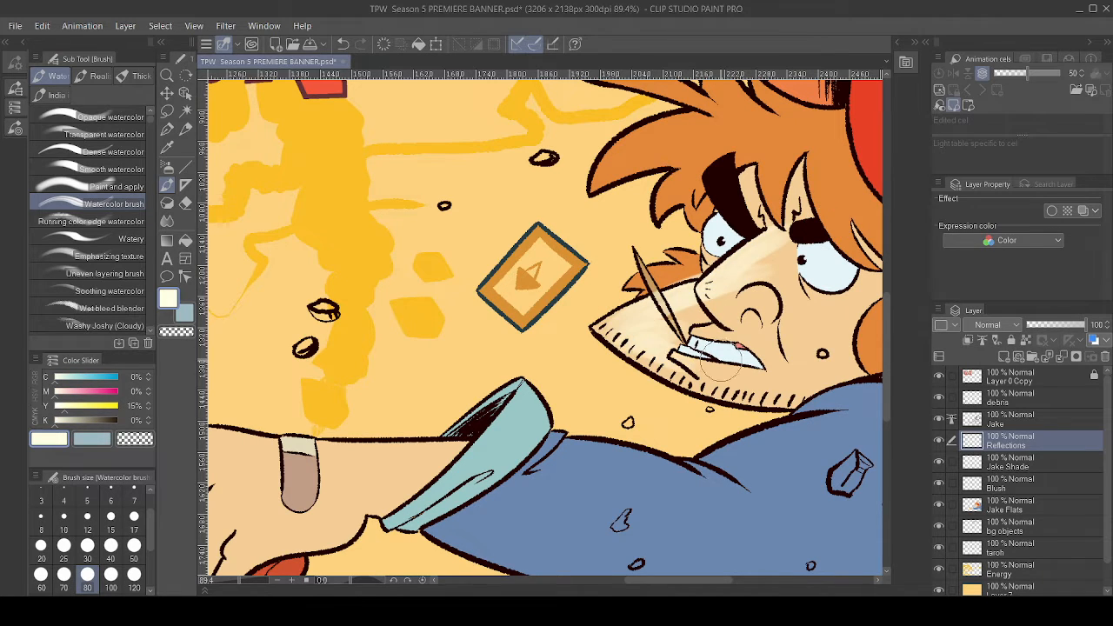
{"action": "key", "text": "ctrl+z"}
{"action": "key", "text": "ctrl+z"}
{"action": "key", "text": "ctrl+z"}
{"action": "key", "text": "ctrl+z"}
{"action": "key", "text": "ctrl+z"}
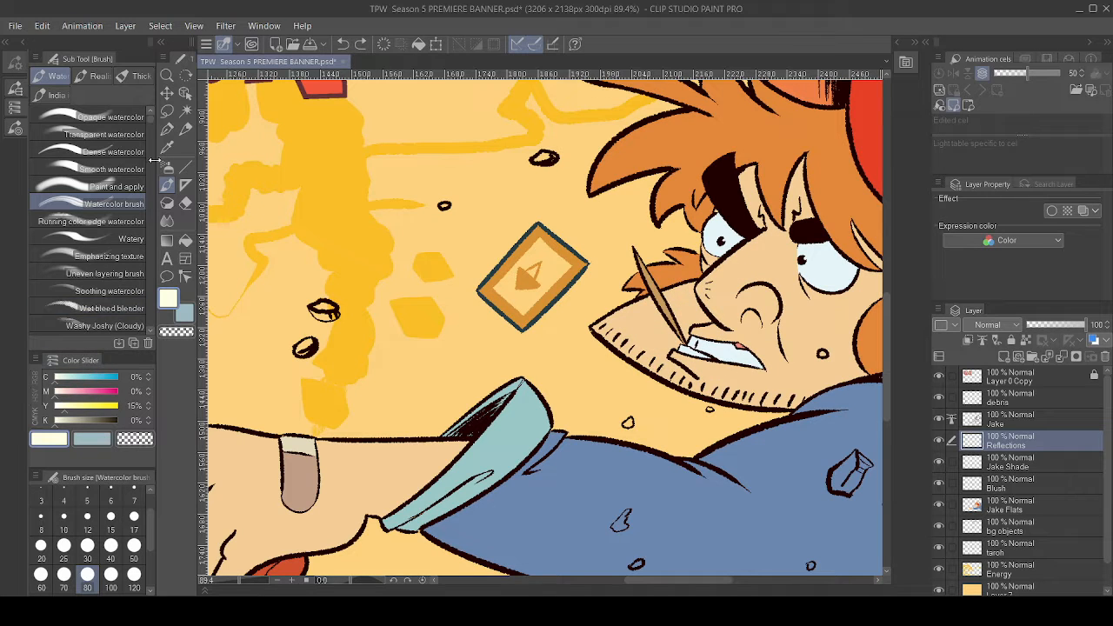
- Try a highlight stroke along the character's jaw with the Wet Chet (Wet) brush and undo it
{"action": "scroll", "coordinate": [154, 127], "scroll_direction": "down", "scroll_amount": 5}
{"action": "scroll", "coordinate": [105, 217], "scroll_direction": "down", "scroll_amount": 5}
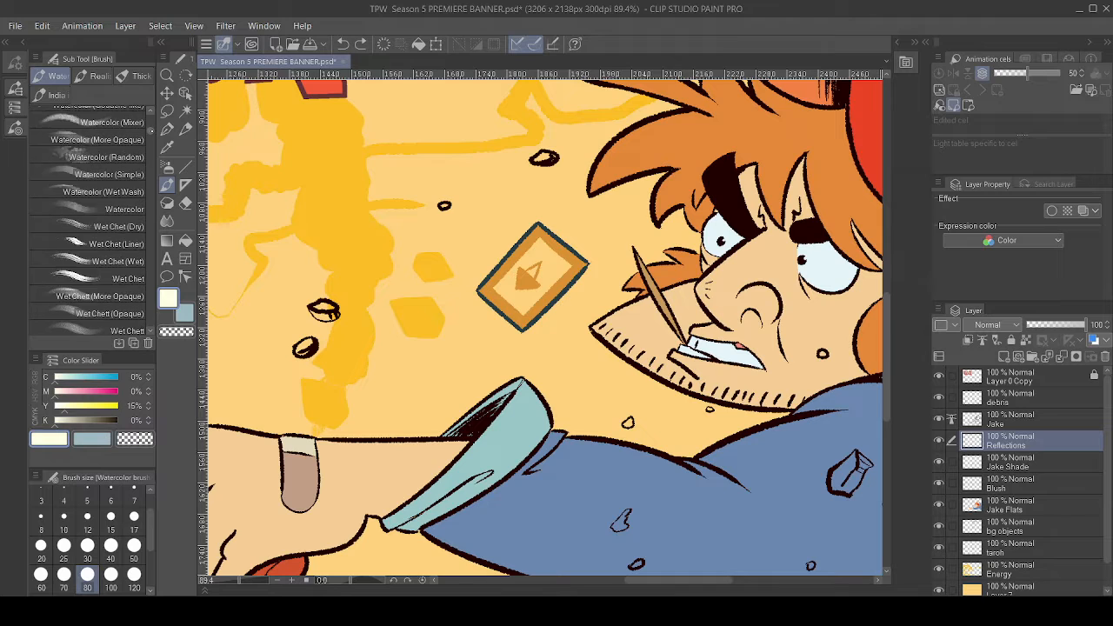
{"action": "left_click", "coordinate": [136, 194]}
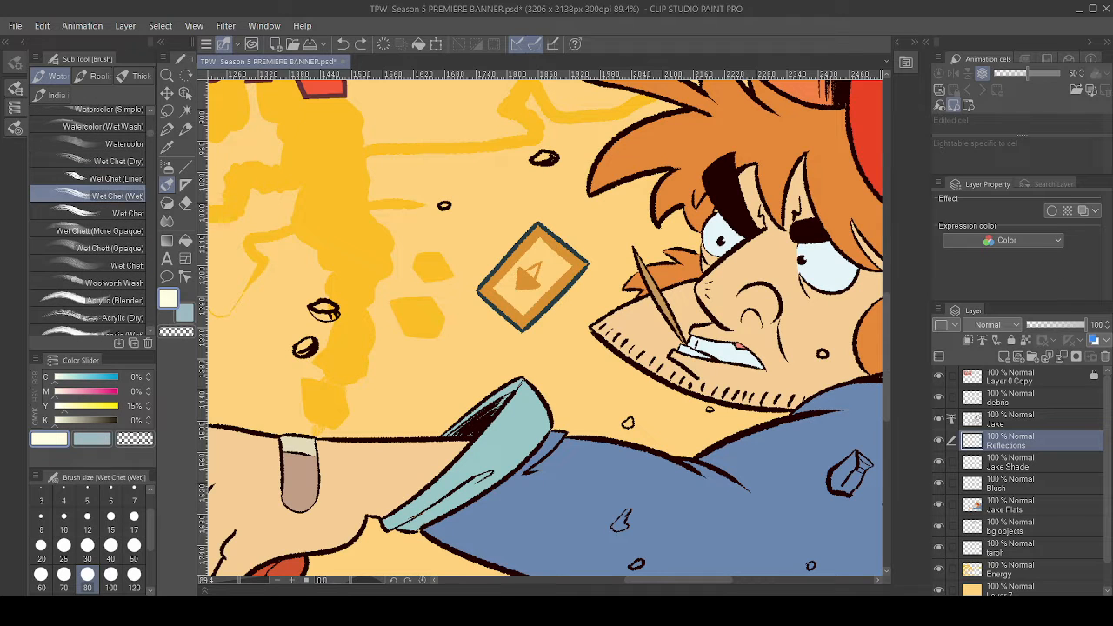
{"action": "left_click_drag", "start_coordinate": [604, 329], "coordinate": [674, 301]}
{"action": "key", "text": "ctrl+z"}
{"action": "key", "text": "ctrl+z"}
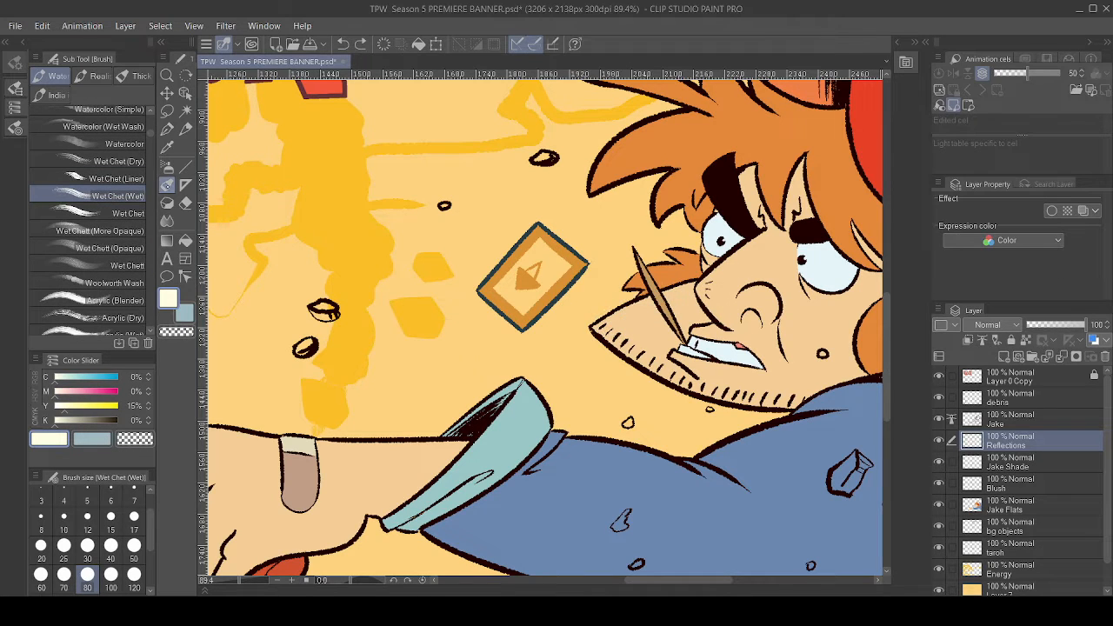
- Switch to the Acrylic (Blender) brush and try pale cream highlights on the character's jaw and nose, then undo them
{"action": "left_click", "coordinate": [113, 300]}
{"action": "left_click_drag", "start_coordinate": [622, 311], "coordinate": [721, 274]}
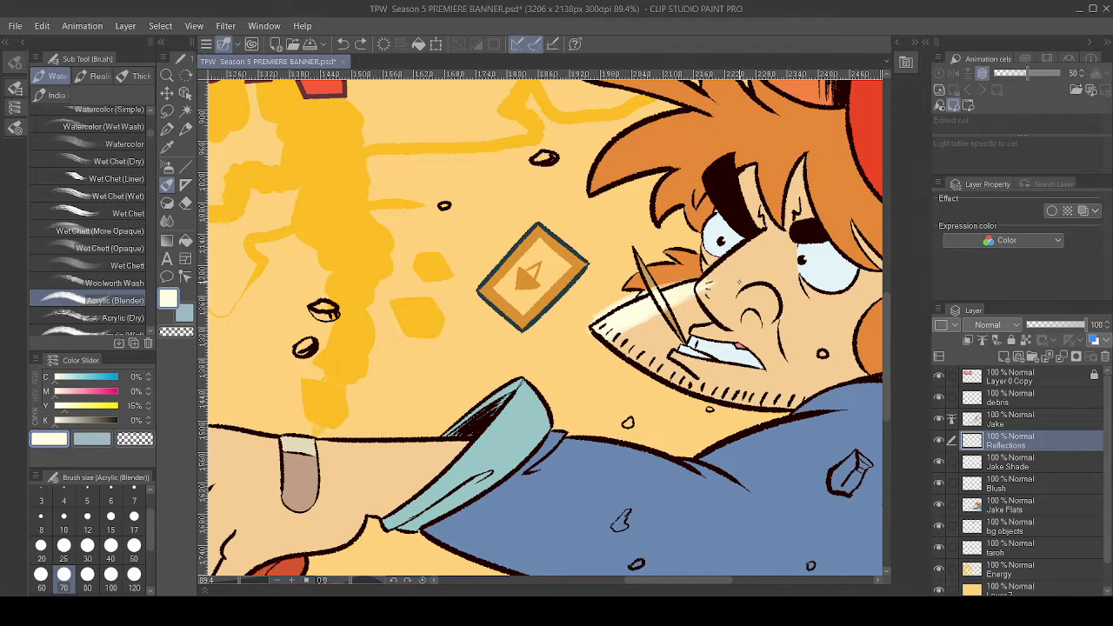
{"action": "key", "text": "ctrl+z"}
{"action": "mouse_move", "coordinate": [610, 329]}
{"action": "left_mouse_down"}
{"action": "mouse_move", "coordinate": [735, 272]}
{"action": "mouse_move", "coordinate": [721, 277]}
{"action": "mouse_move", "coordinate": [795, 230]}
{"action": "left_mouse_up"}
{"action": "left_click_drag", "start_coordinate": [724, 300], "coordinate": [744, 325]}
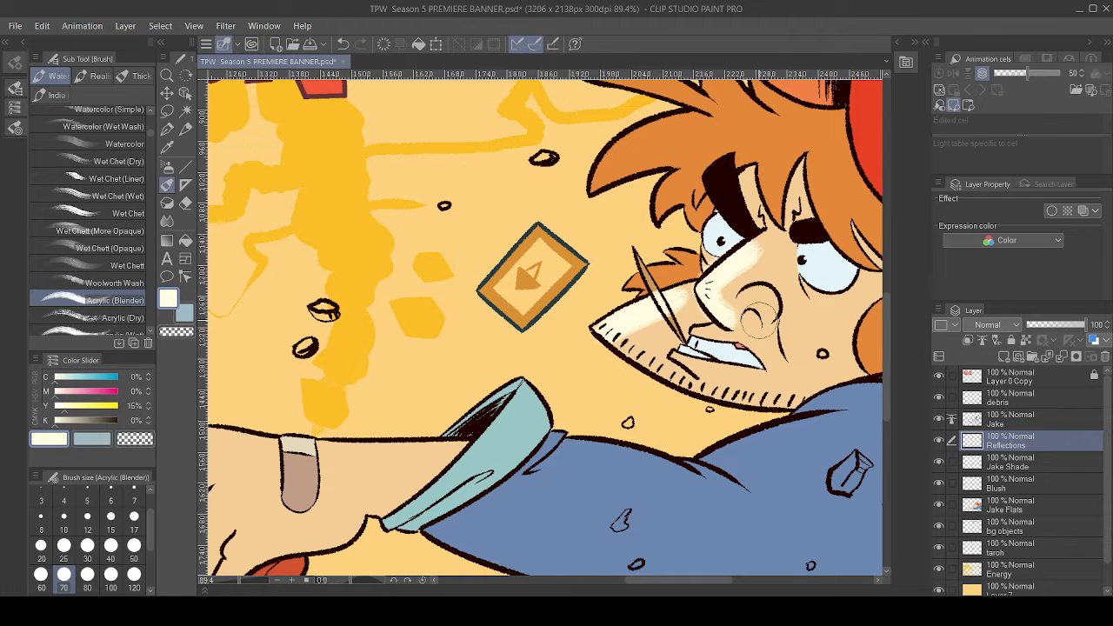
{"action": "key", "text": "ctrl+z"}
{"action": "key", "text": "ctrl+z"}
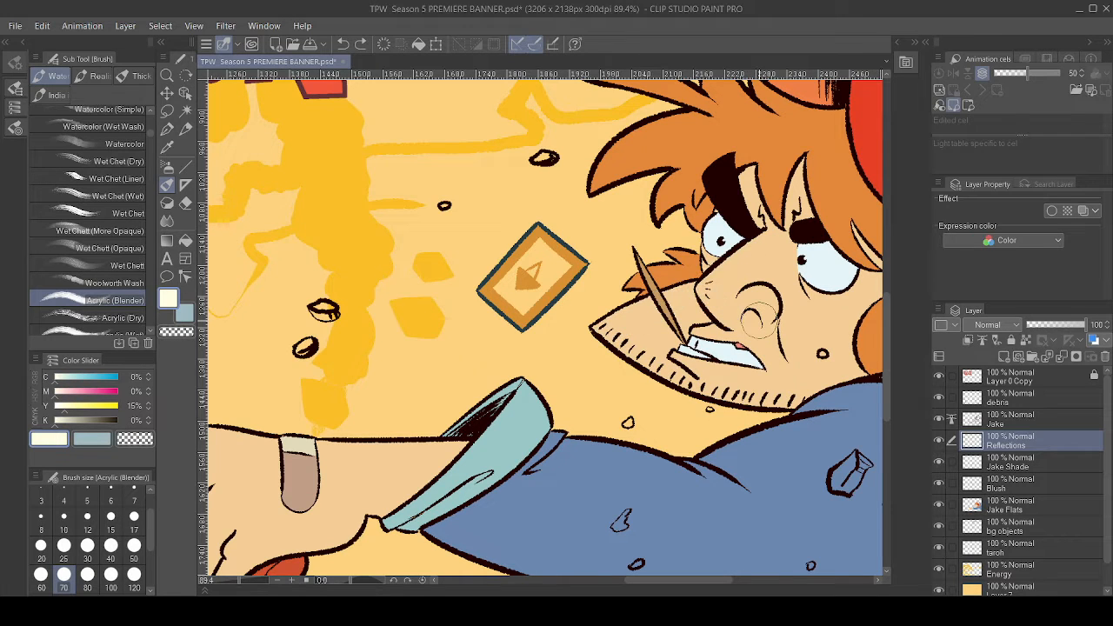
- Set the brush size to 40 and paint pale cream highlights along the bridge and front of the nose and the edges of the jaw
{"action": "scroll", "coordinate": [153, 137], "scroll_direction": "down", "scroll_amount": 5}
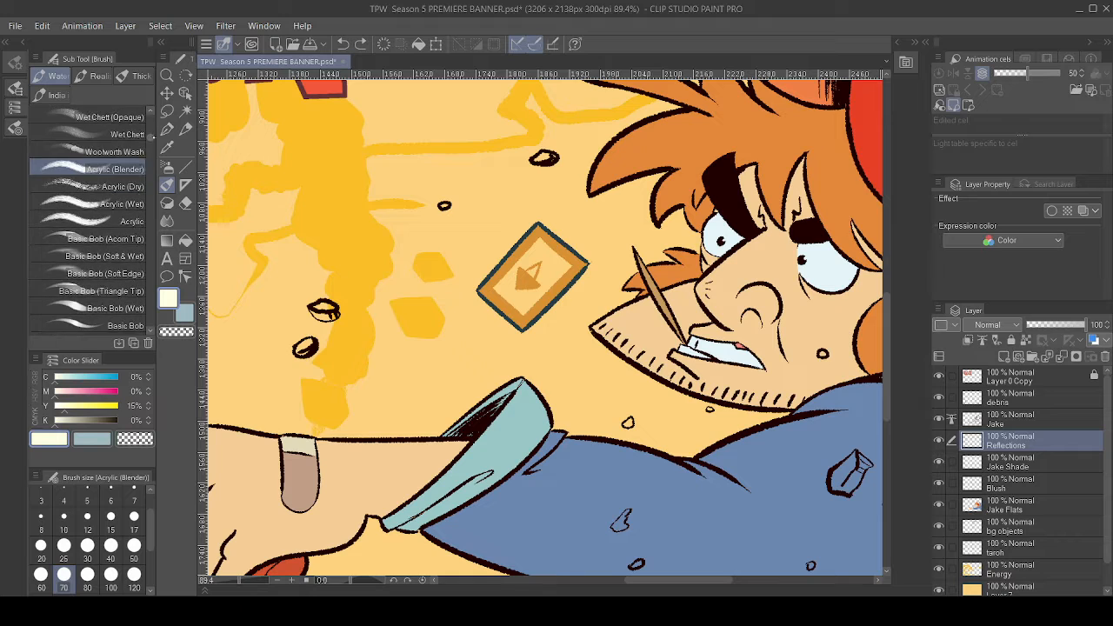
{"action": "scroll", "coordinate": [153, 138], "scroll_direction": "down", "scroll_amount": 10}
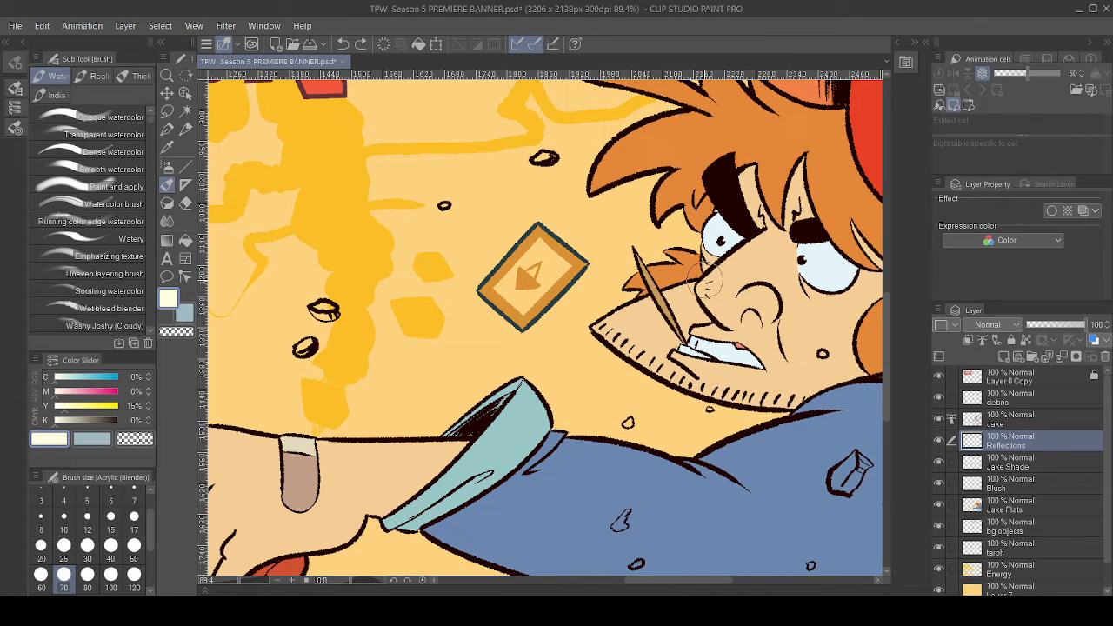
{"action": "left_click", "coordinate": [112, 546]}
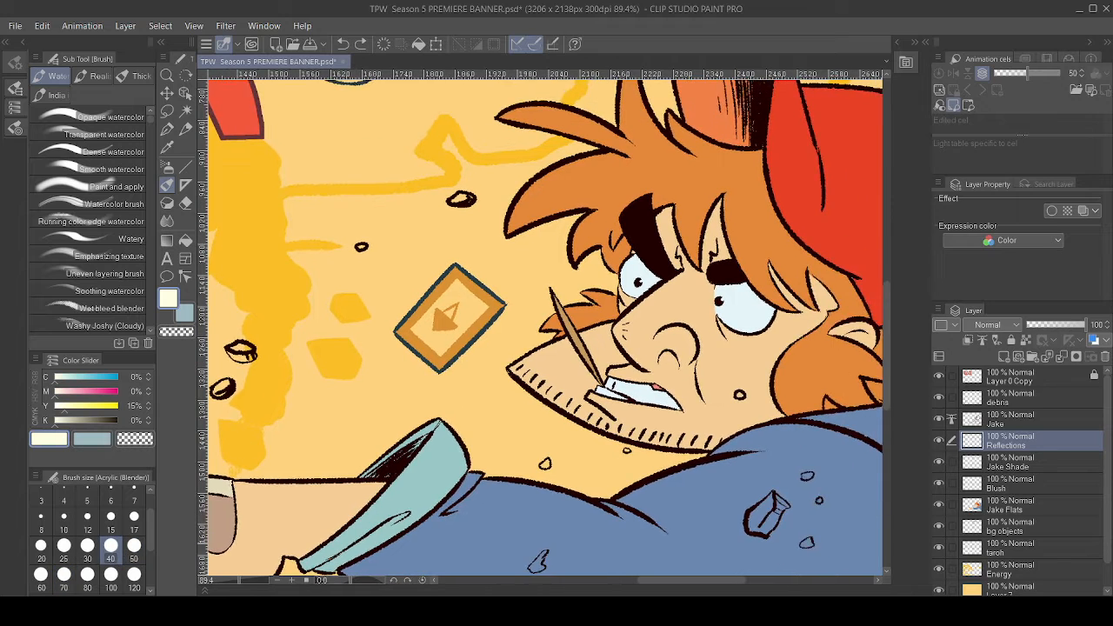
{"action": "left_click_drag", "start_coordinate": [614, 331], "coordinate": [684, 273]}
{"action": "key", "text": "ctrl+z"}
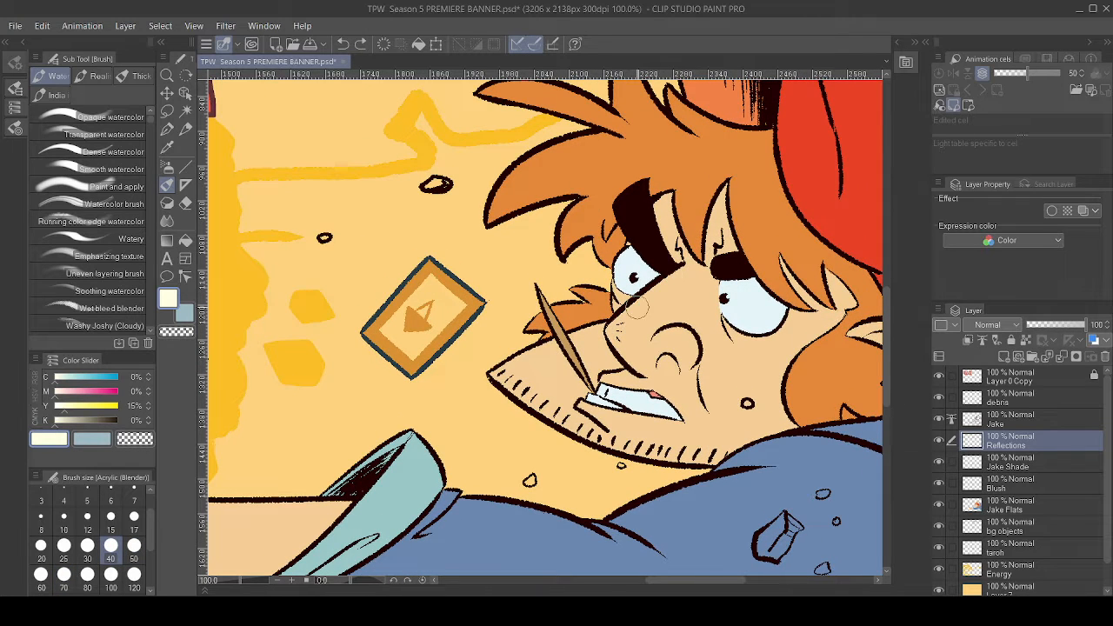
{"action": "left_click_drag", "start_coordinate": [612, 333], "coordinate": [684, 273]}
{"action": "mouse_move", "coordinate": [620, 327]}
{"action": "left_mouse_down"}
{"action": "mouse_move", "coordinate": [631, 366]}
{"action": "mouse_move", "coordinate": [644, 370]}
{"action": "left_mouse_up"}
{"action": "left_click_drag", "start_coordinate": [492, 376], "coordinate": [564, 340]}
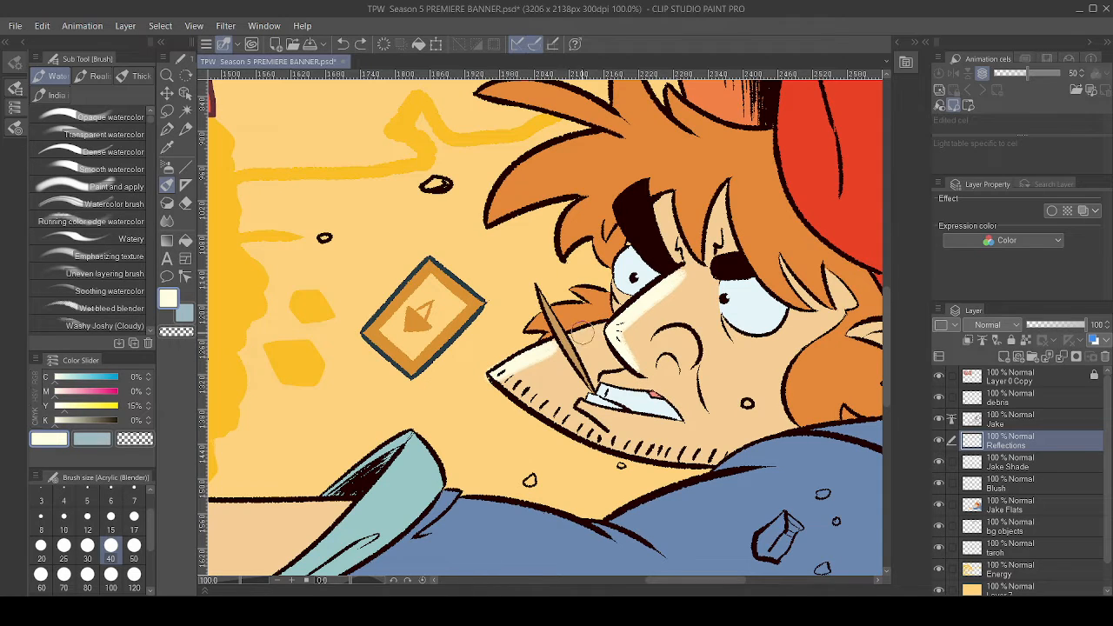
{"action": "left_click_drag", "start_coordinate": [501, 376], "coordinate": [591, 444]}
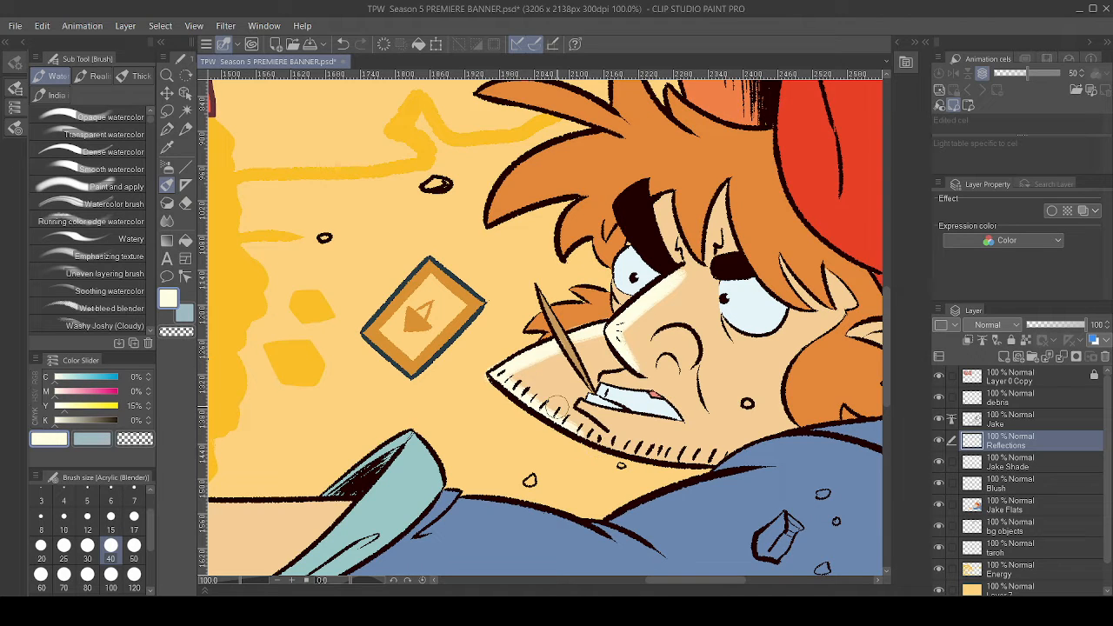
{"action": "key", "text": "e"}
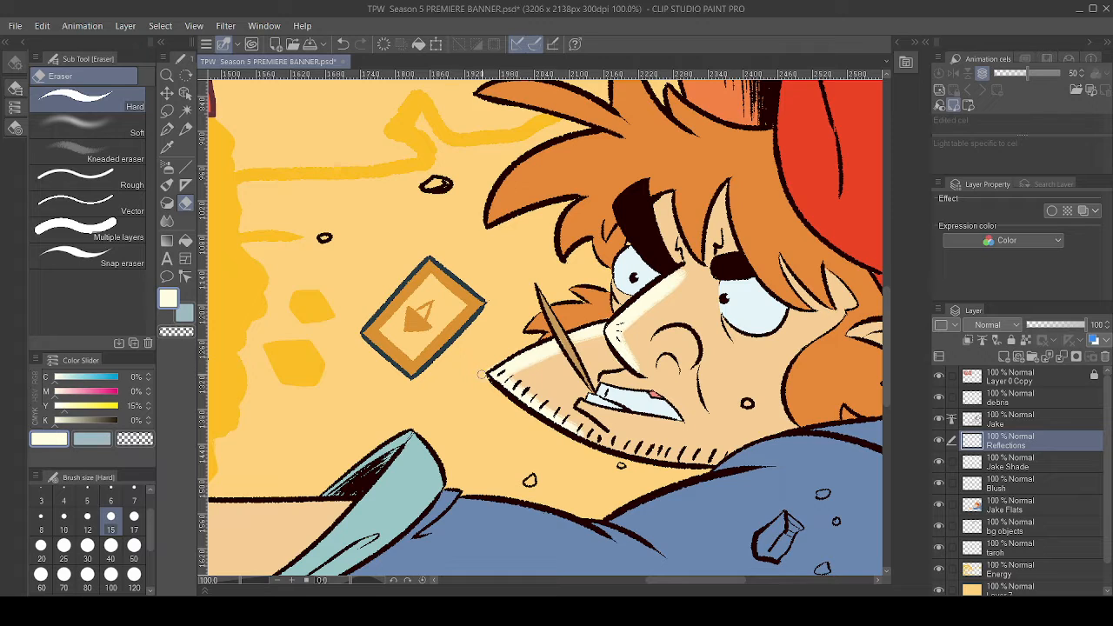
- Try a pale cream highlight along the toothpick with the Variable Valerie pen
{"action": "key", "text": "p"}
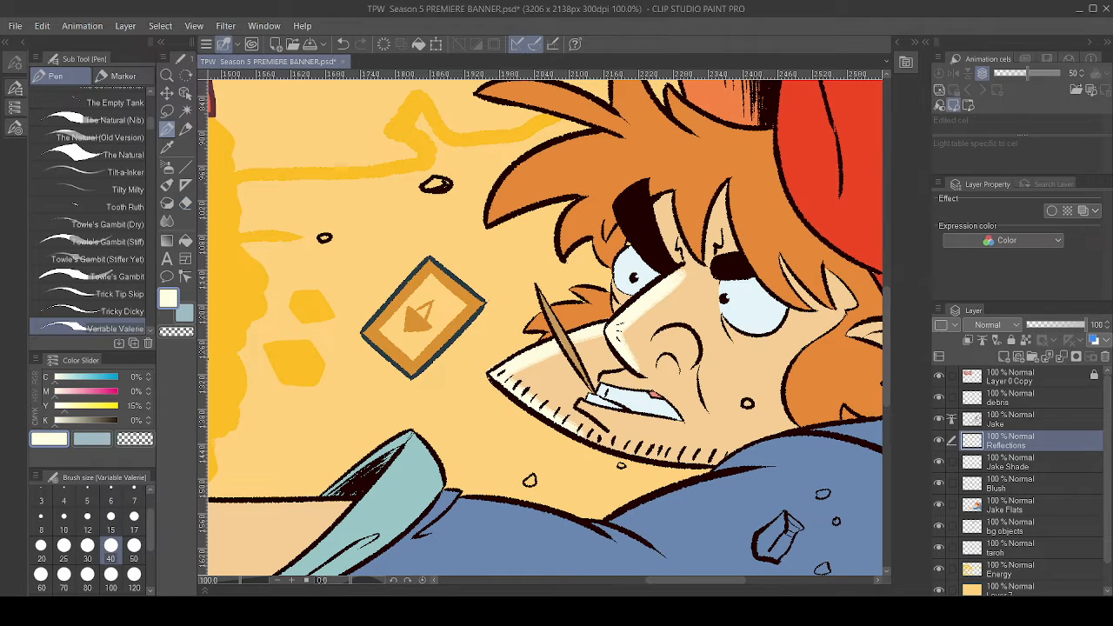
{"action": "left_click_drag", "start_coordinate": [544, 292], "coordinate": [574, 352]}
{"action": "key", "text": "ctrl+z"}
{"action": "mouse_move", "coordinate": [552, 309]}
{"action": "left_mouse_down"}
{"action": "mouse_move", "coordinate": [571, 358]}
{"action": "mouse_move", "coordinate": [559, 329]}
{"action": "left_mouse_up"}
- Try cream highlights on the hair tuft behind the toothpick inside an auto-selection of the hair from Jake Flats, then undo them and deselect
{"action": "left_click", "coordinate": [577, 325], "text": "ctrl+shift"}
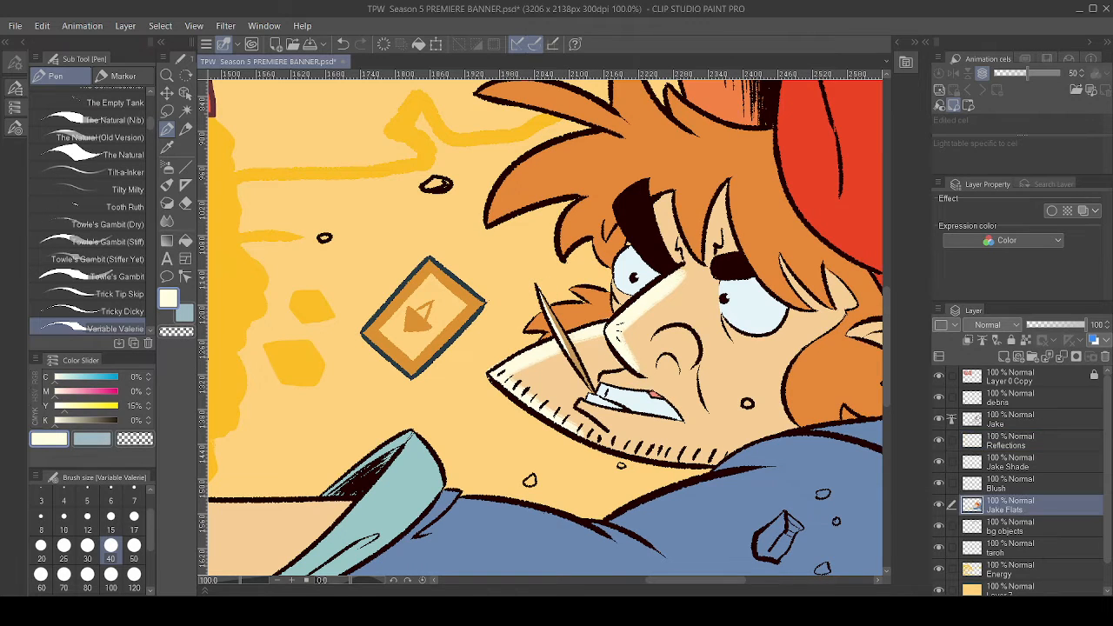
{"action": "key", "text": "w"}
{"action": "left_click", "coordinate": [581, 324]}
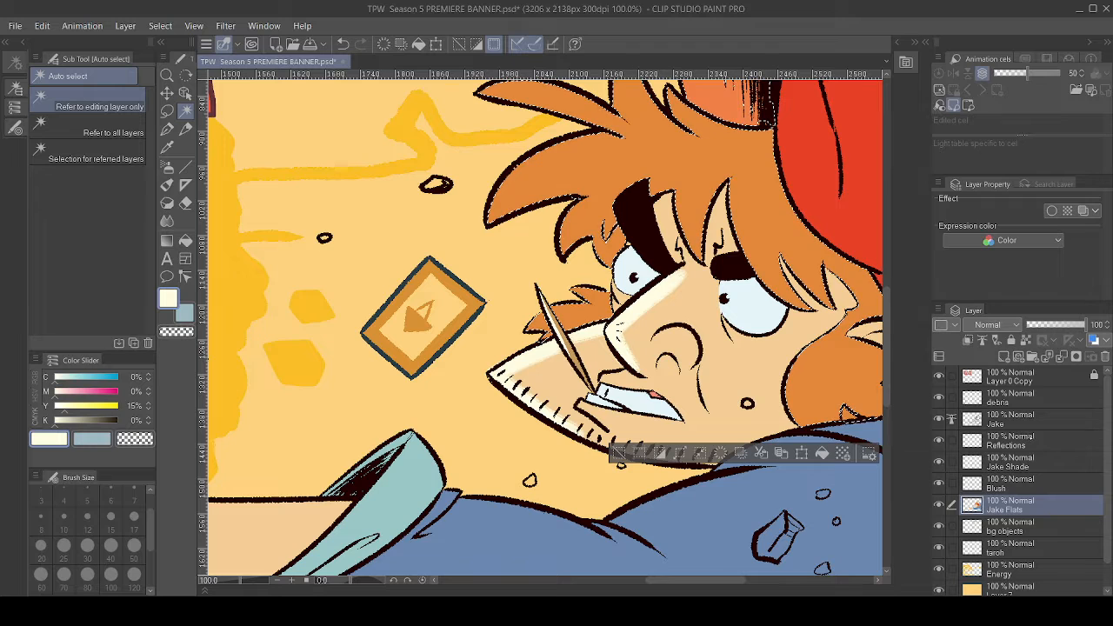
{"action": "key", "text": "alt+bracketright"}
{"action": "key", "text": "alt+bracketright"}
{"action": "key", "text": "alt+bracketright"}
{"action": "key", "text": "p"}
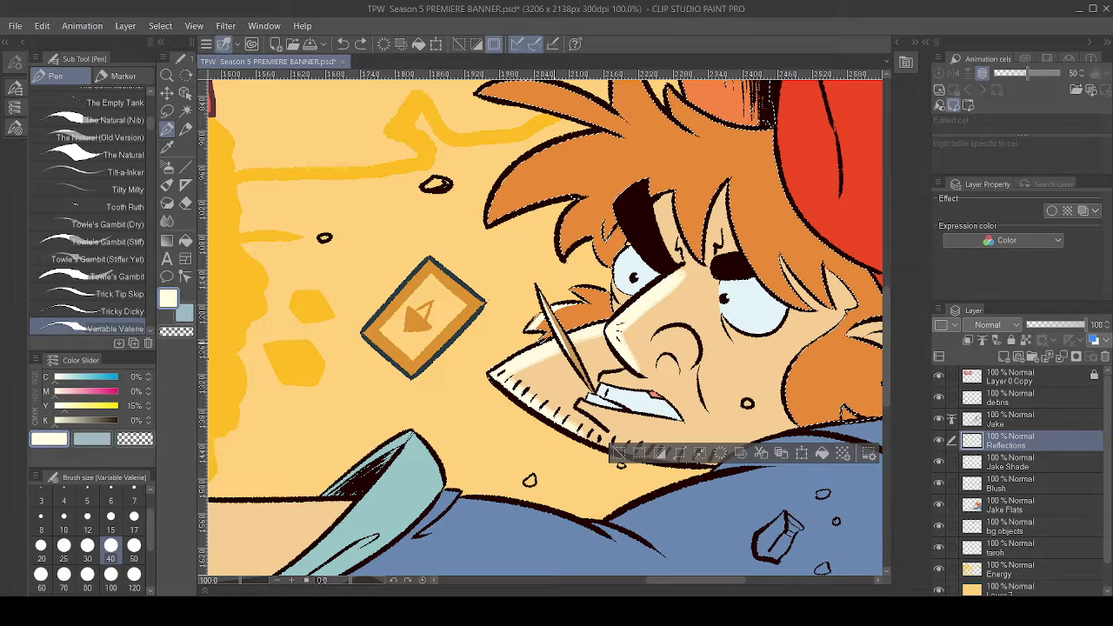
{"action": "key", "text": "b"}
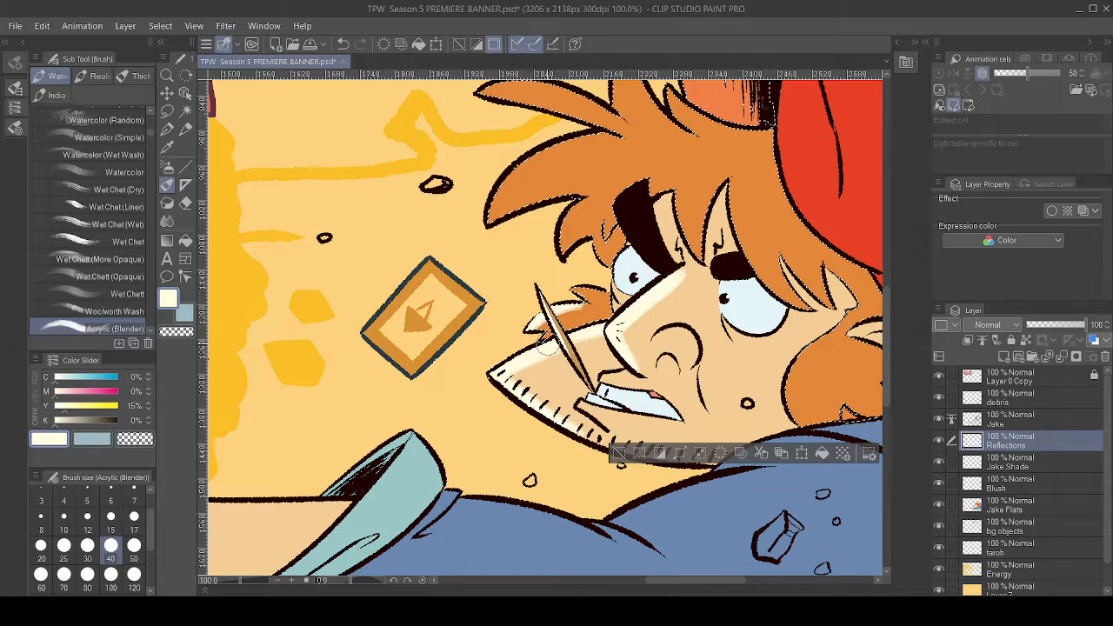
{"action": "key", "text": "ctrl+d"}
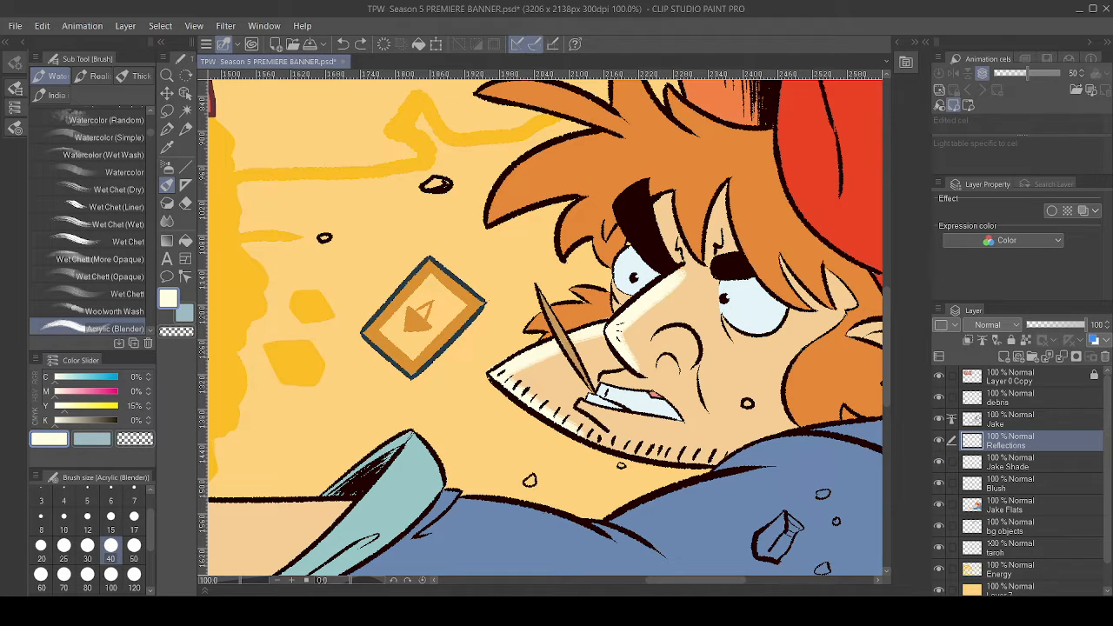
- Auto-select the toothpick's fill on the Jake Flats layer and make Reflections the active layer
{"action": "left_click", "coordinate": [1009, 507]}
{"action": "key", "text": "w"}
{"action": "left_click", "coordinate": [567, 344]}
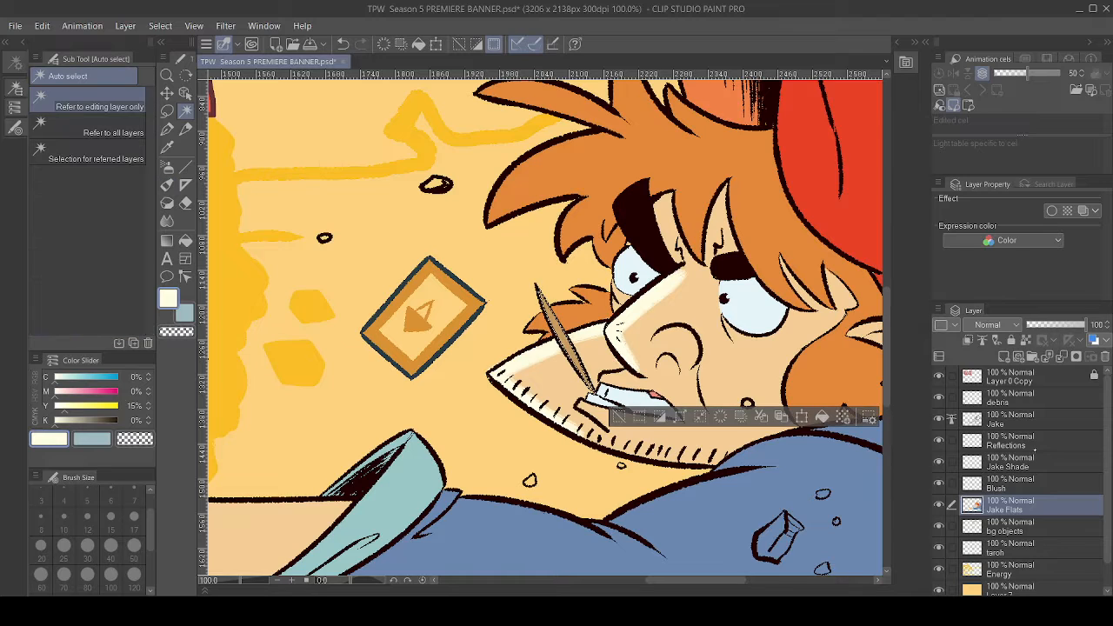
{"action": "left_click", "coordinate": [1035, 445]}
- Paint a pale cream highlight along the toothpick with the Acrylic (Blender) brush, then clear the selection
{"action": "left_click", "coordinate": [167, 130]}
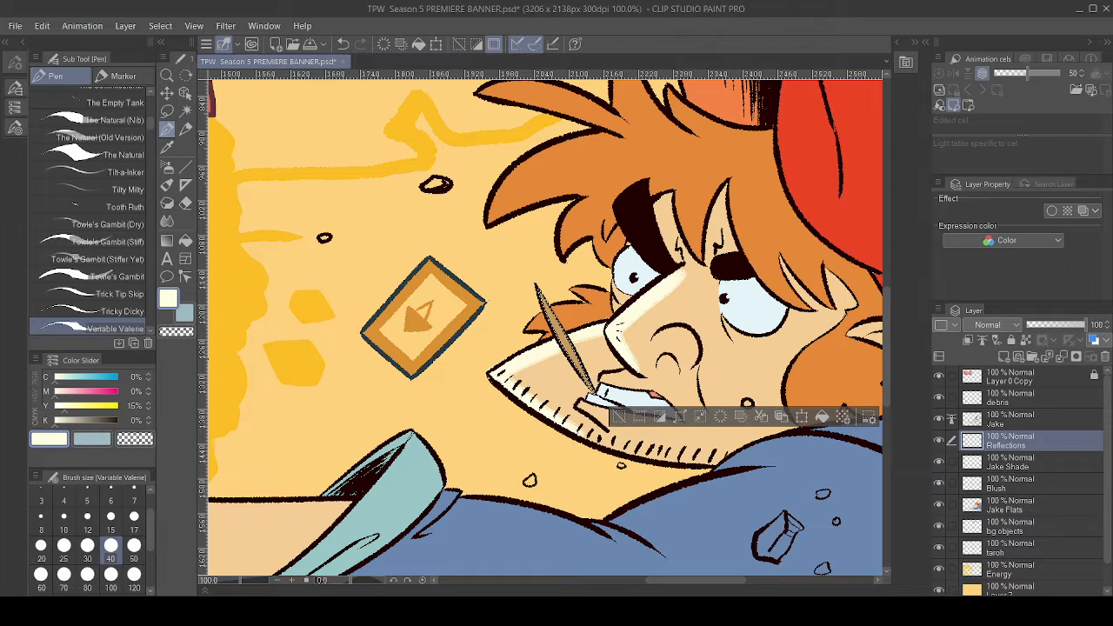
{"action": "key", "text": "b"}
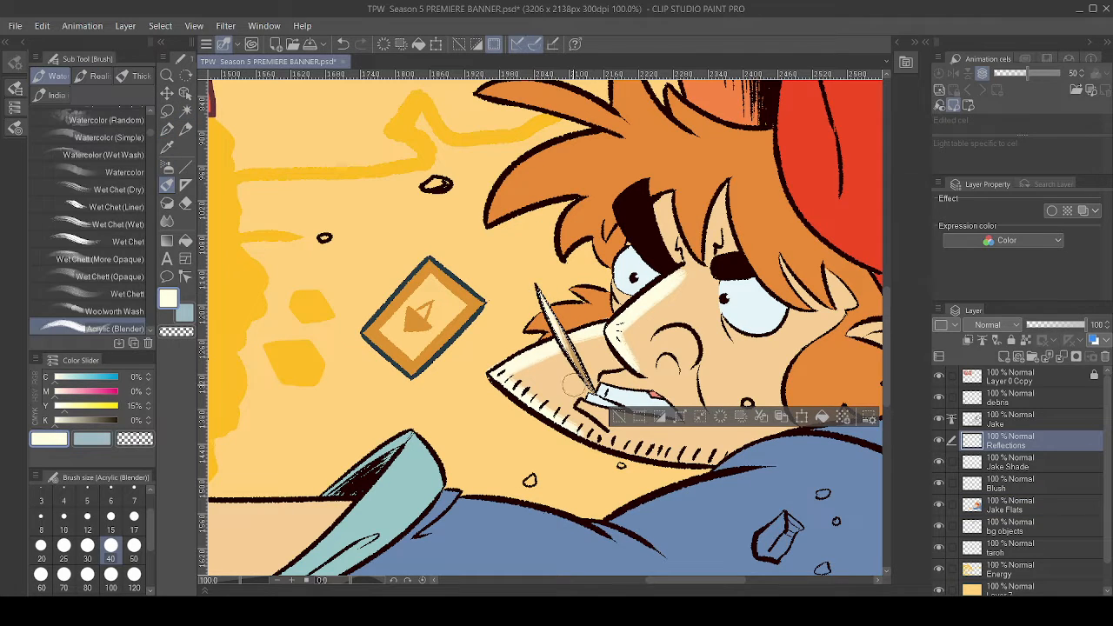
{"action": "key", "text": "ctrl+z"}
{"action": "left_click_drag", "start_coordinate": [534, 293], "coordinate": [583, 393]}
{"action": "key", "text": "ctrl+z"}
{"action": "key", "text": "ctrl+y"}
{"action": "key", "text": "ctrl+d"}
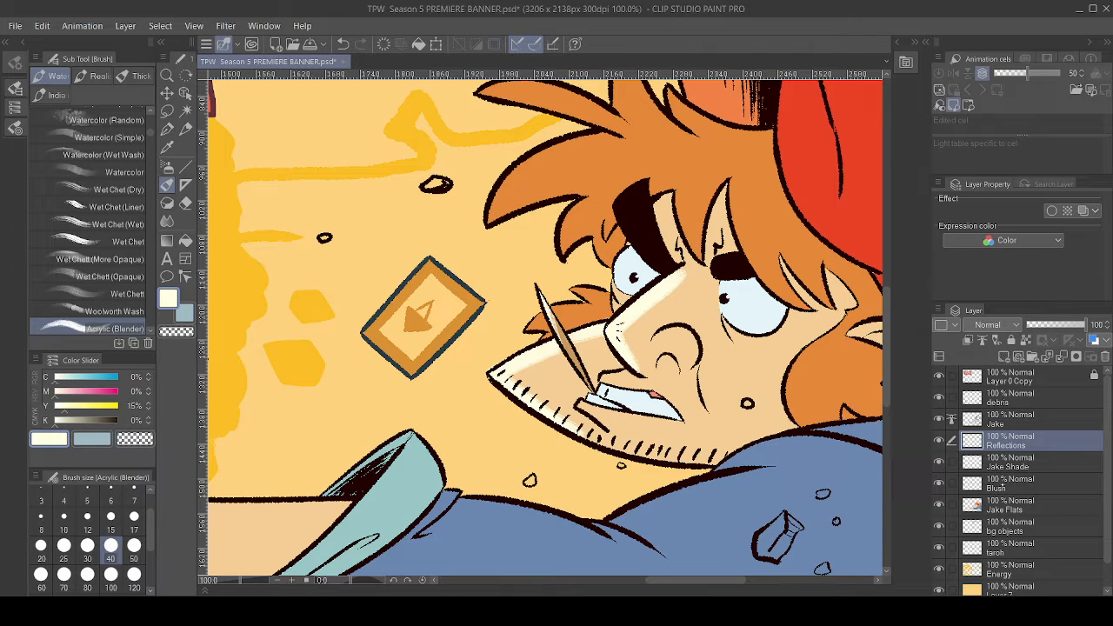
- Auto-select the orange hair on the Jake Flats layer and make Reflections the active layer
{"action": "left_click", "coordinate": [1005, 506]}
{"action": "key", "text": "w"}
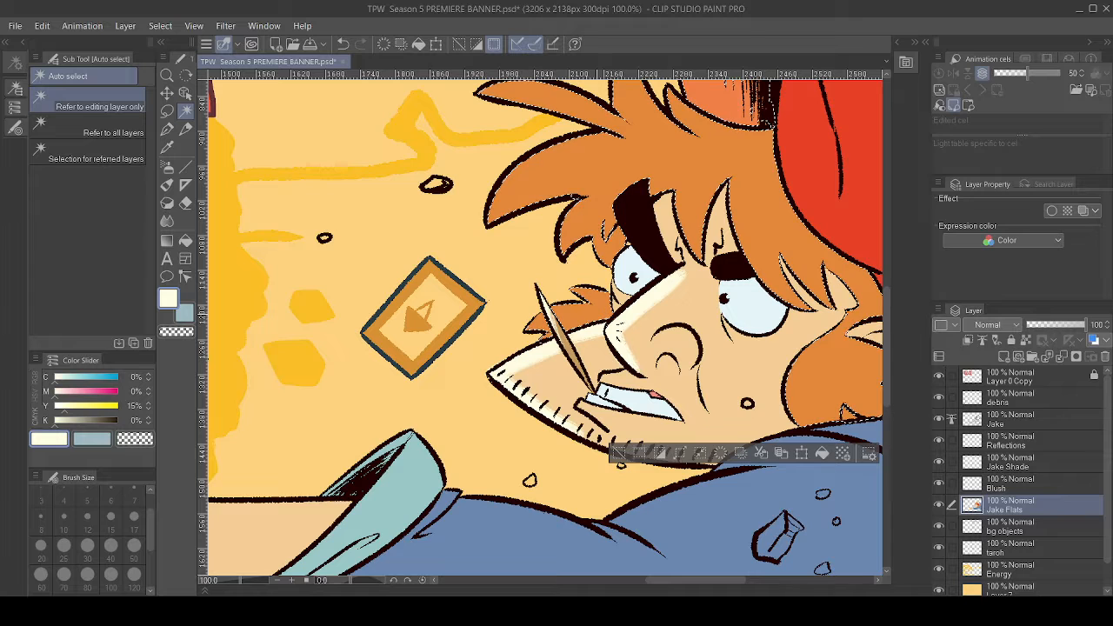
{"action": "left_click", "coordinate": [1000, 439]}
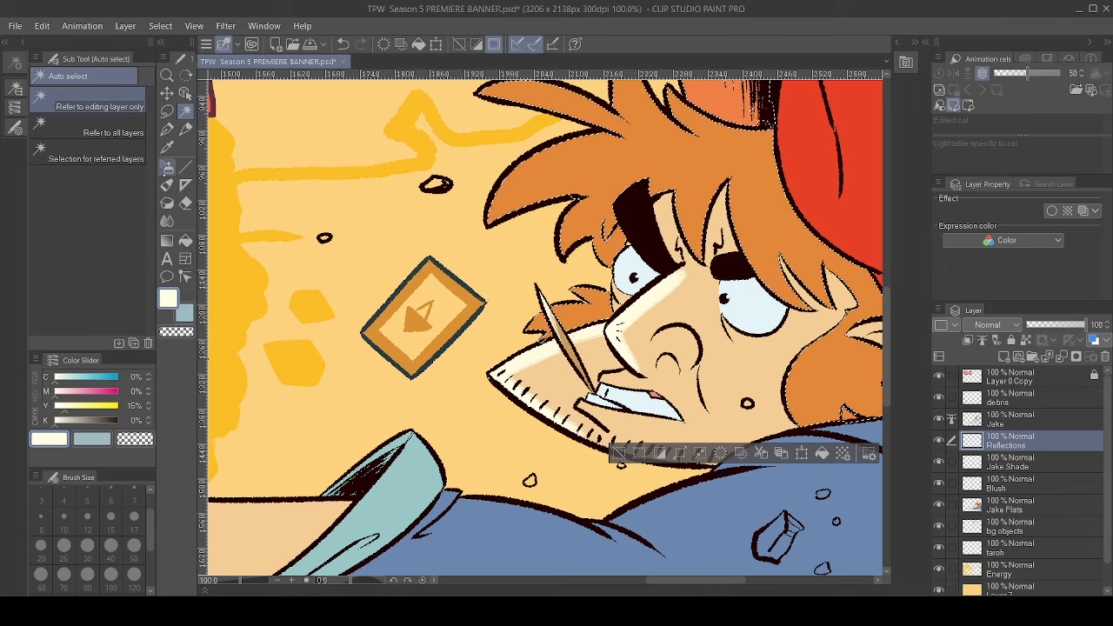
- Paint pale cream highlights on the hair tuft behind the toothpick and the locks beside the brow with the Acrylic (Blender) brush
{"action": "left_click", "coordinate": [167, 184]}
{"action": "left_click_drag", "start_coordinate": [546, 331], "coordinate": [555, 334]}
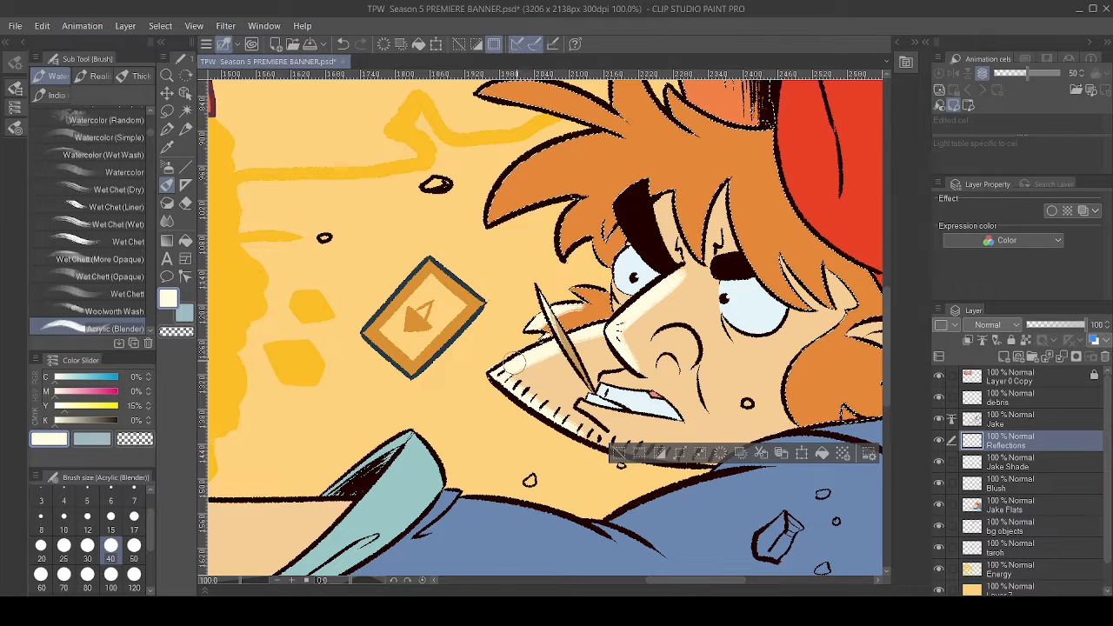
{"action": "mouse_move", "coordinate": [576, 296]}
{"action": "left_mouse_down"}
{"action": "mouse_move", "coordinate": [657, 309]}
{"action": "mouse_move", "coordinate": [682, 359]}
{"action": "left_mouse_up"}
{"action": "left_click_drag", "start_coordinate": [645, 208], "coordinate": [550, 287]}
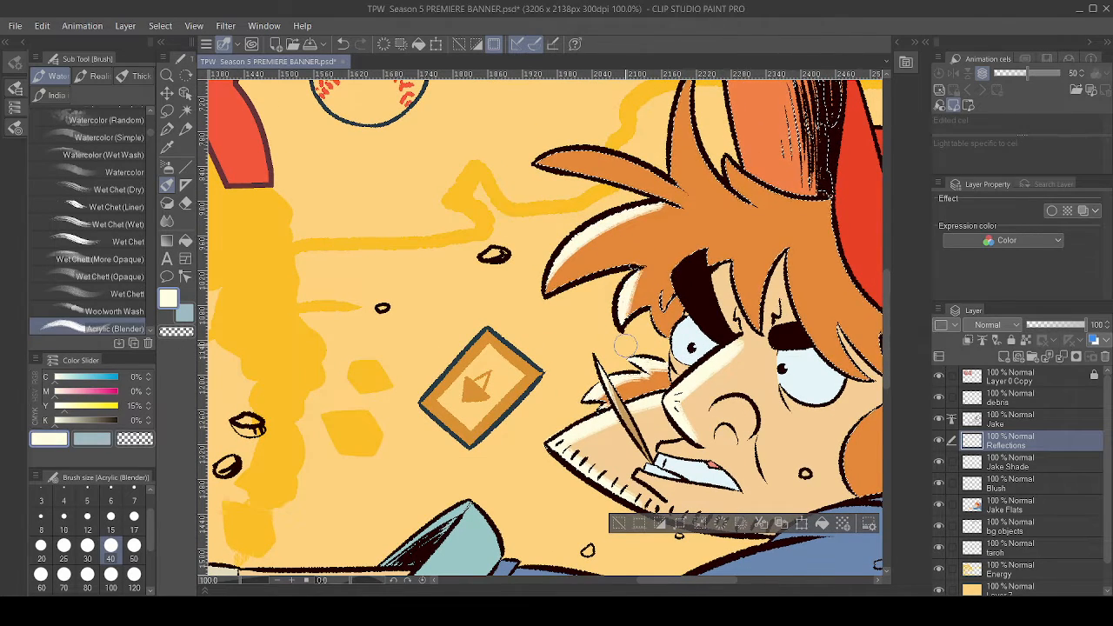
- Highlight the long forward hair lock, the upright spike and the small tuft beside the cap brim in pale cream
{"action": "scroll", "coordinate": [793, 294], "scroll_direction": "down", "scroll_amount": 3}
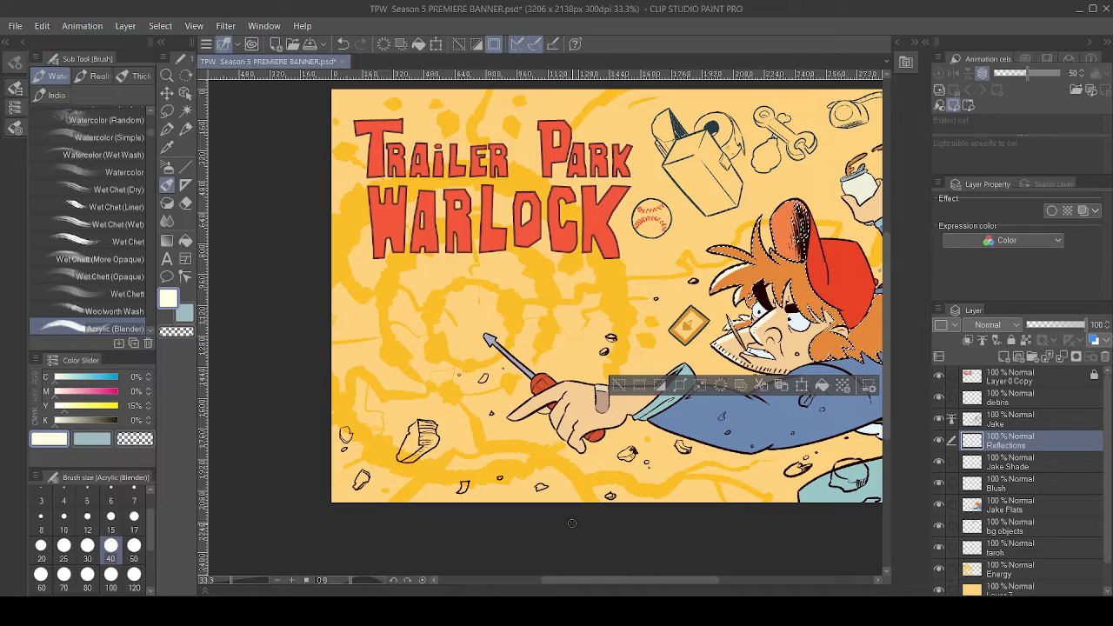
{"action": "scroll", "coordinate": [756, 287], "scroll_direction": "up", "scroll_amount": 8}
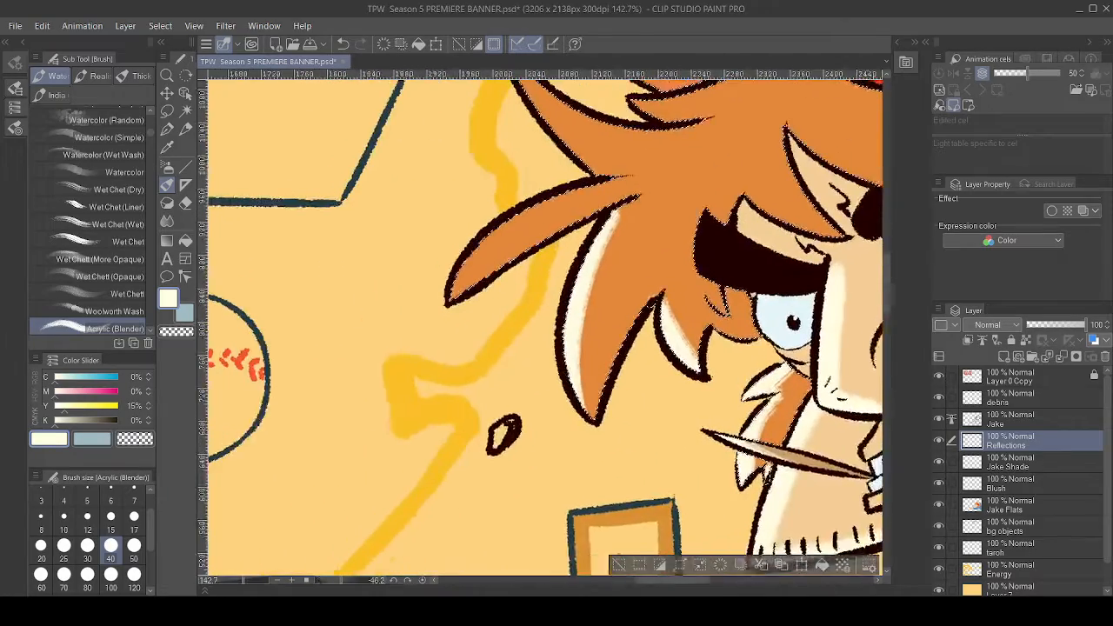
{"action": "mouse_move", "coordinate": [648, 189]}
{"action": "left_mouse_down"}
{"action": "mouse_move", "coordinate": [470, 300]}
{"action": "mouse_move", "coordinate": [609, 187]}
{"action": "mouse_move", "coordinate": [599, 386]}
{"action": "mouse_move", "coordinate": [528, 406]}
{"action": "left_mouse_up"}
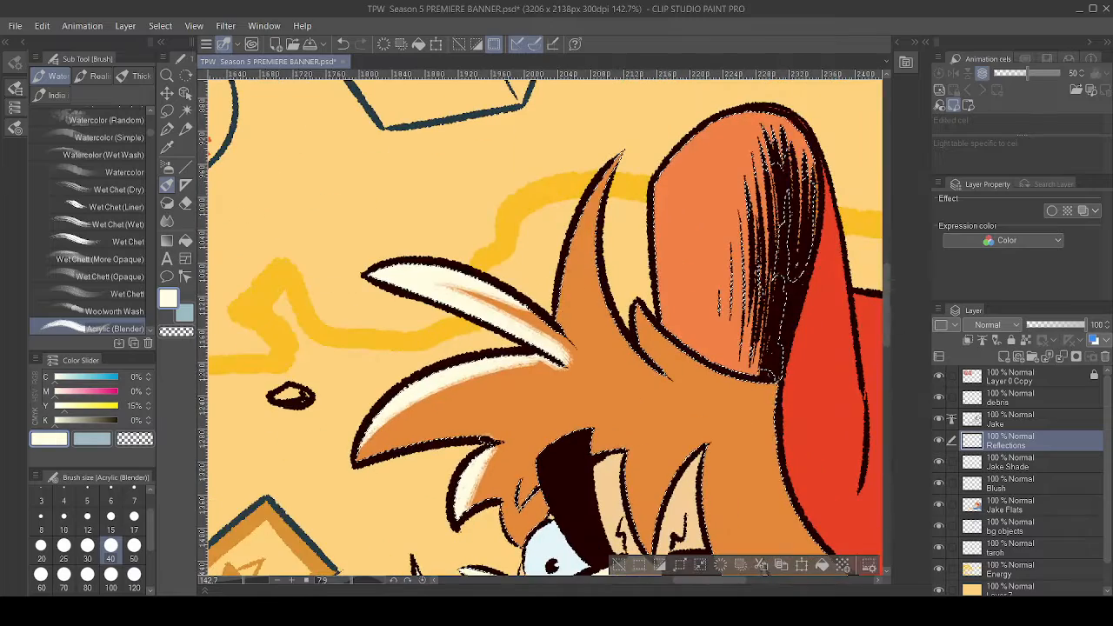
{"action": "left_click_drag", "start_coordinate": [561, 325], "coordinate": [638, 124]}
{"action": "left_click_drag", "start_coordinate": [649, 354], "coordinate": [640, 236]}
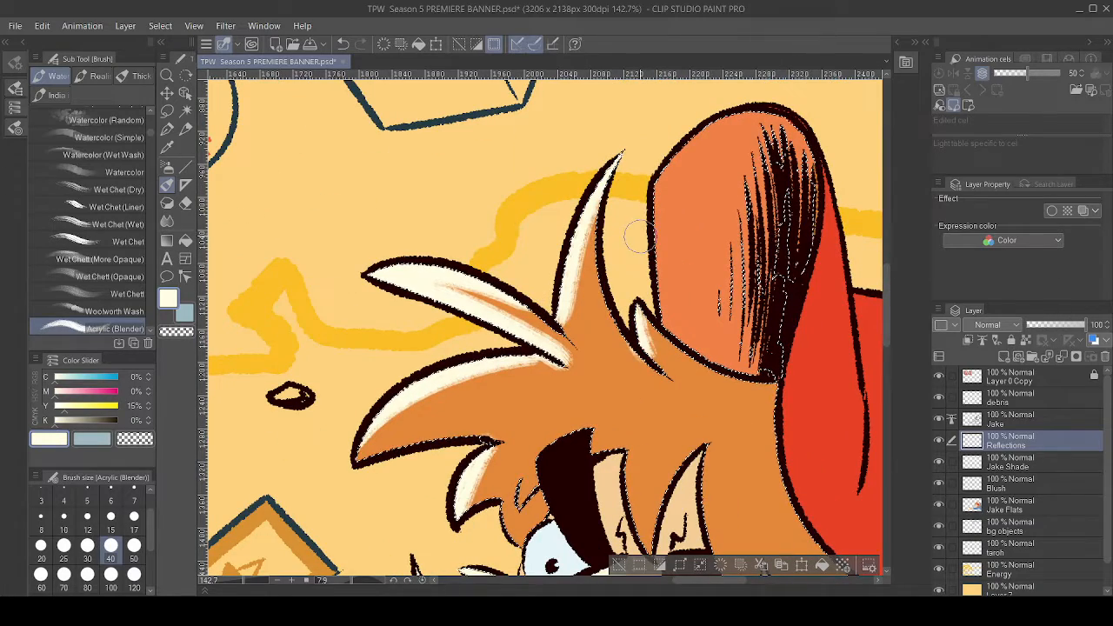
{"action": "key", "text": "ctrl+z"}
{"action": "mouse_move", "coordinate": [648, 344]}
{"action": "left_mouse_down"}
{"action": "mouse_move", "coordinate": [648, 231]}
{"action": "mouse_move", "coordinate": [547, 263]}
{"action": "left_mouse_up"}
- Cover the orange underside of the cap's brim with pale cream, undoing the rough strokes first
{"action": "mouse_move", "coordinate": [599, 205]}
{"action": "left_mouse_down"}
{"action": "mouse_move", "coordinate": [634, 184]}
{"action": "mouse_move", "coordinate": [659, 250]}
{"action": "mouse_move", "coordinate": [688, 207]}
{"action": "left_mouse_up"}
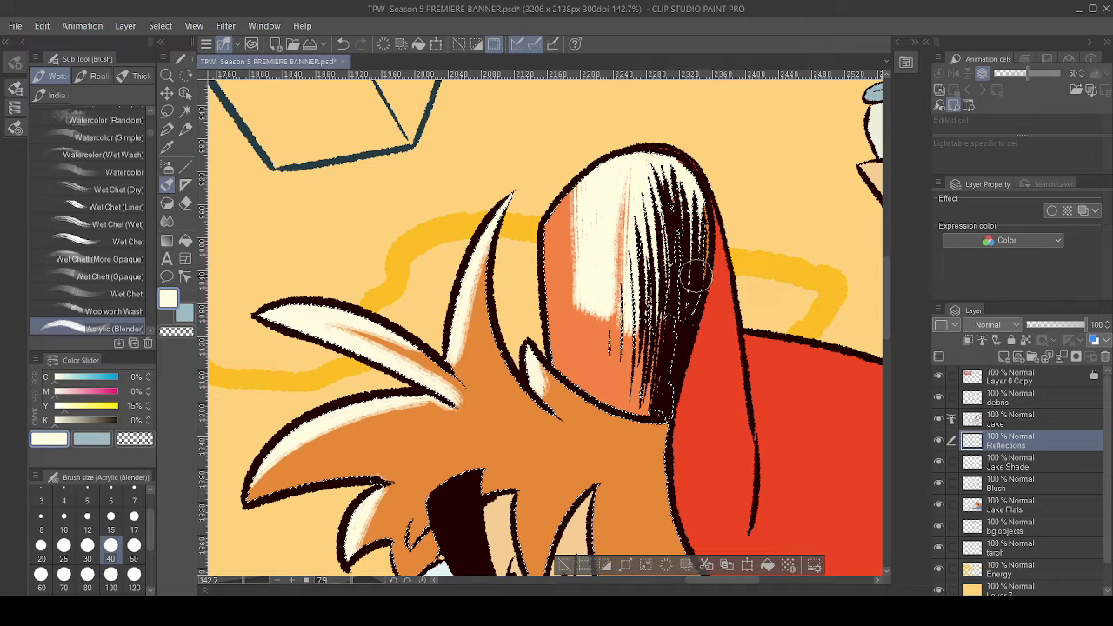
{"action": "mouse_move", "coordinate": [634, 183]}
{"action": "left_mouse_down"}
{"action": "mouse_move", "coordinate": [592, 189]}
{"action": "mouse_move", "coordinate": [556, 285]}
{"action": "mouse_move", "coordinate": [584, 380]}
{"action": "mouse_move", "coordinate": [616, 404]}
{"action": "mouse_move", "coordinate": [606, 376]}
{"action": "left_mouse_up"}
{"action": "key", "text": "ctrl+z"}
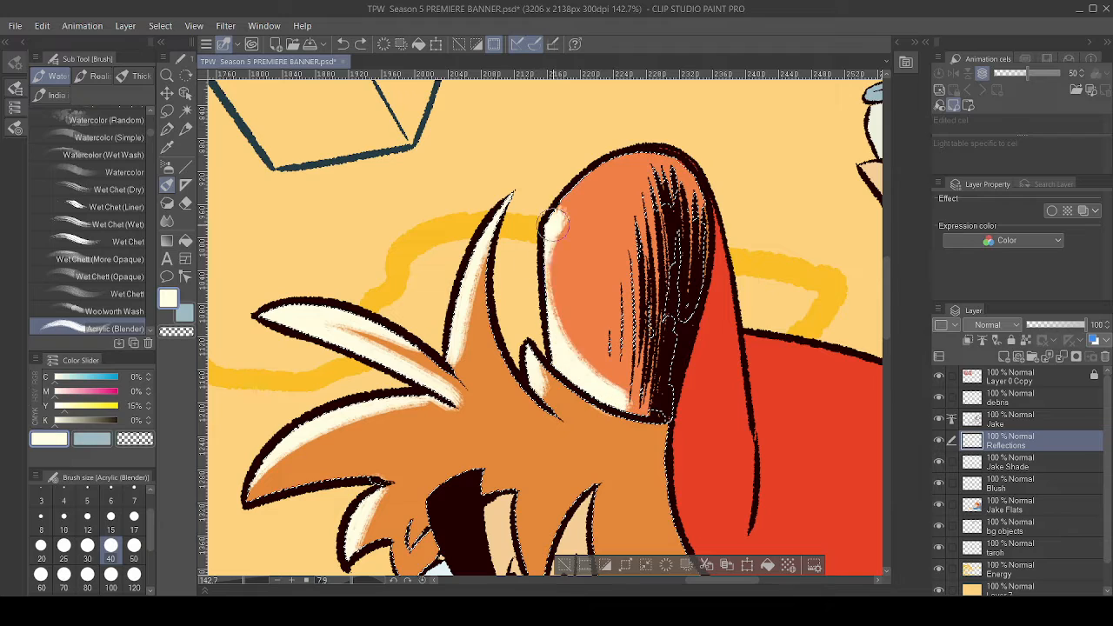
{"action": "mouse_move", "coordinate": [628, 150]}
{"action": "left_mouse_down"}
{"action": "mouse_move", "coordinate": [679, 187]}
{"action": "mouse_move", "coordinate": [700, 244]}
{"action": "mouse_move", "coordinate": [609, 366]}
{"action": "mouse_move", "coordinate": [630, 381]}
{"action": "mouse_move", "coordinate": [675, 239]}
{"action": "mouse_move", "coordinate": [647, 276]}
{"action": "mouse_move", "coordinate": [645, 348]}
{"action": "left_mouse_up"}
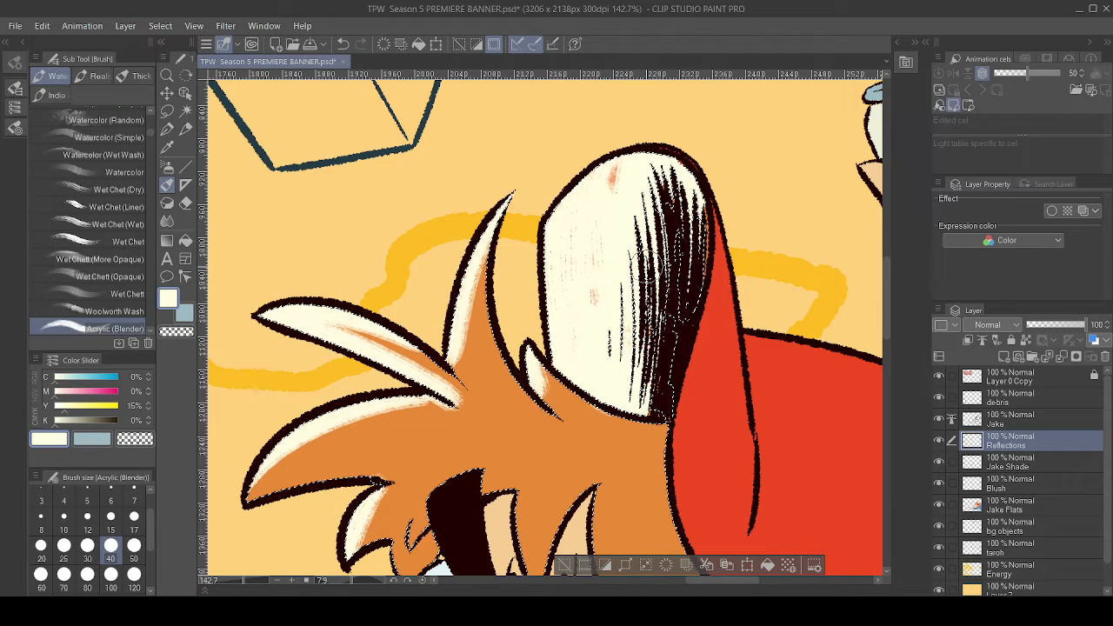
- Paint pale cream highlights on the hair lock between the eyebrows and the strands beside the near eye, then clear the selection
{"action": "left_click_drag", "start_coordinate": [648, 444], "coordinate": [671, 345]}
{"action": "mouse_move", "coordinate": [549, 407]}
{"action": "left_mouse_down"}
{"action": "mouse_move", "coordinate": [562, 169]}
{"action": "mouse_move", "coordinate": [575, 247]}
{"action": "left_mouse_up"}
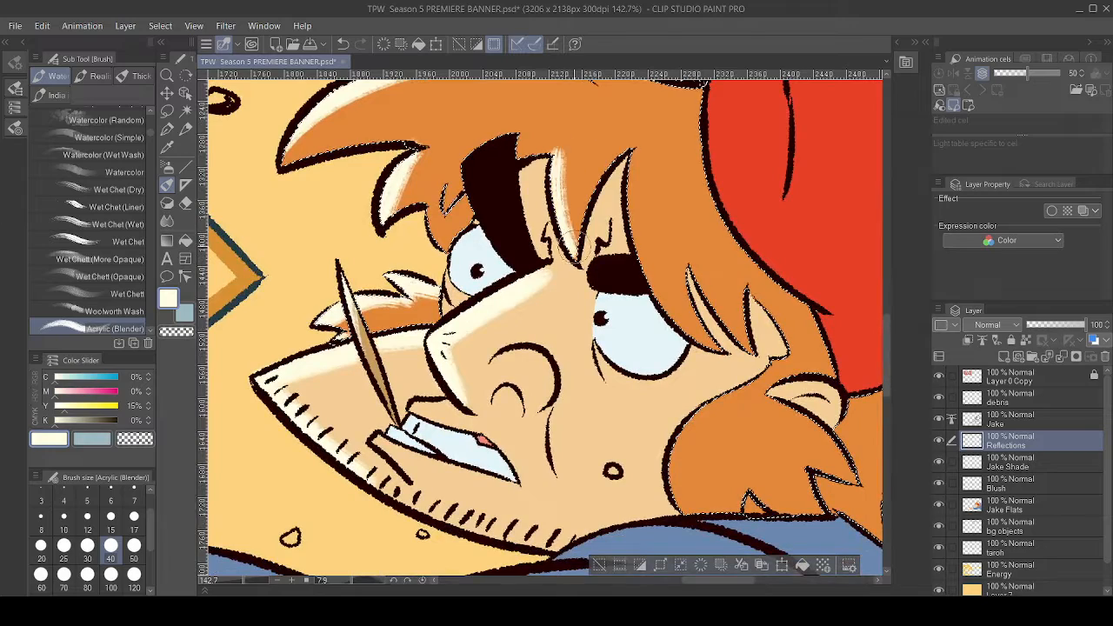
{"action": "mouse_move", "coordinate": [429, 214]}
{"action": "left_mouse_down"}
{"action": "mouse_move", "coordinate": [447, 260]}
{"action": "mouse_move", "coordinate": [520, 243]}
{"action": "mouse_move", "coordinate": [560, 275]}
{"action": "mouse_move", "coordinate": [560, 326]}
{"action": "left_mouse_up"}
{"action": "key", "text": "ctrl+d"}
- Try pale cream strokes beside the eye nearest the toothpick, then undo them
{"action": "key", "text": "ctrl+z"}
{"action": "left_click_drag", "start_coordinate": [560, 280], "coordinate": [562, 318]}
{"action": "key", "text": "ctrl+z"}
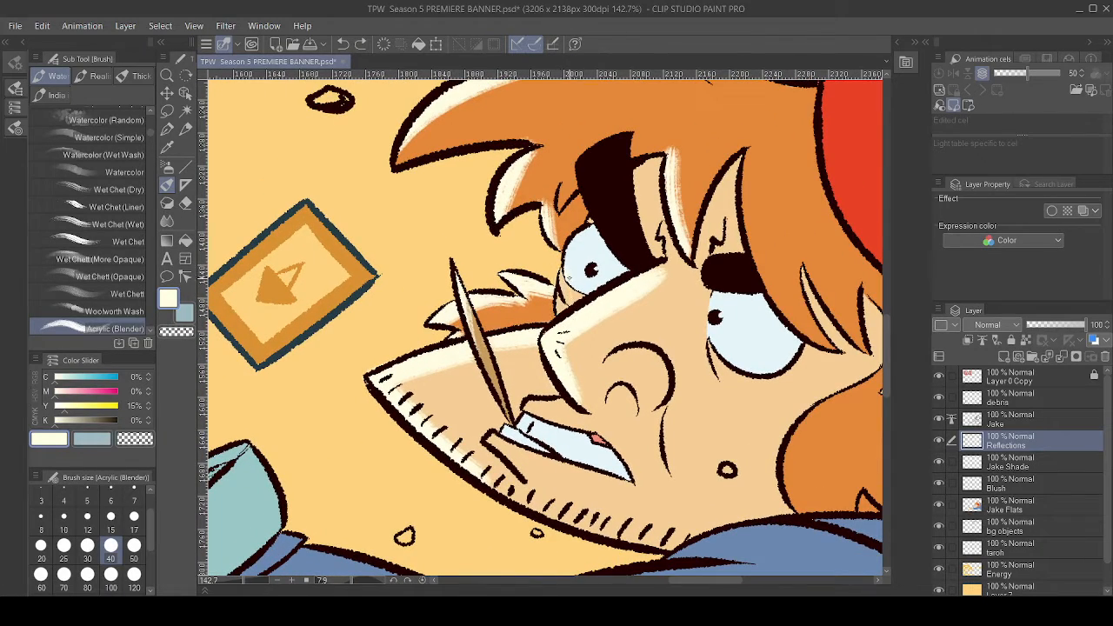
{"action": "mouse_move", "coordinate": [561, 276]}
{"action": "left_mouse_down"}
{"action": "mouse_move", "coordinate": [563, 318]}
{"action": "mouse_move", "coordinate": [624, 362]}
{"action": "mouse_move", "coordinate": [661, 313]}
{"action": "left_mouse_up"}
{"action": "key", "text": "ctrl+z"}
- Paint pale cream highlights along the hair locks hanging over the temple between the far eye and the ear
{"action": "scroll", "coordinate": [723, 343], "scroll_direction": "down", "scroll_amount": 1}
{"action": "key", "text": "ctrl+minus"}
{"action": "mouse_move", "coordinate": [661, 374]}
{"action": "left_mouse_down"}
{"action": "mouse_move", "coordinate": [507, 255]}
{"action": "mouse_move", "coordinate": [438, 288]}
{"action": "left_mouse_up"}
{"action": "key", "text": "ctrl+plus"}
{"action": "left_click_drag", "start_coordinate": [419, 180], "coordinate": [491, 272]}
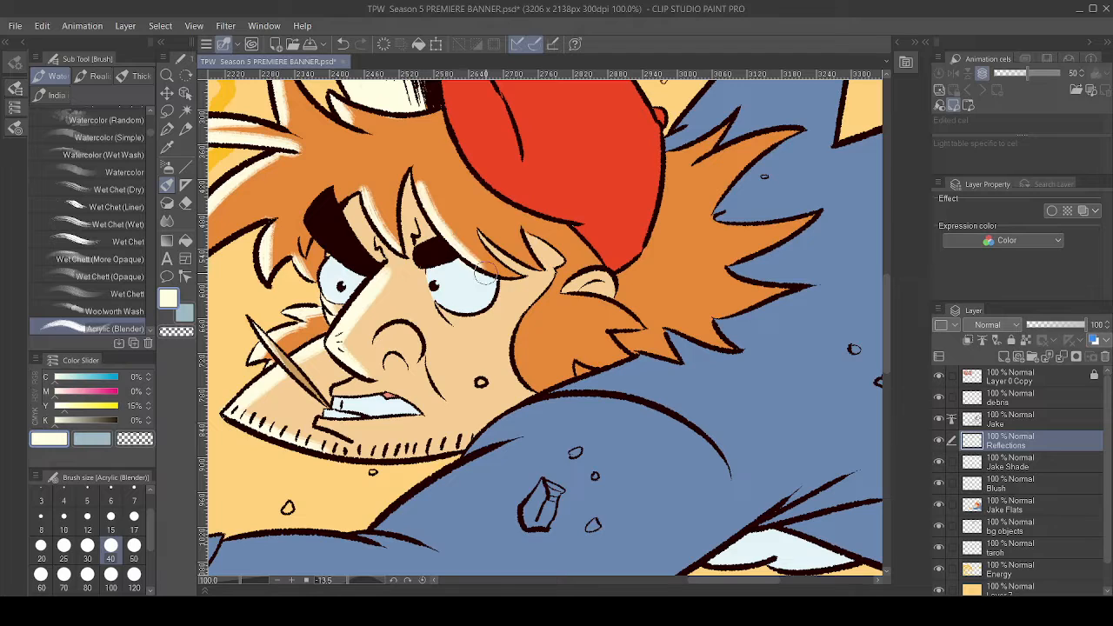
- Try another highlight stroke across the hair tips in front of the ear, then undo it
{"action": "left_click_drag", "start_coordinate": [469, 217], "coordinate": [533, 265]}
{"action": "key", "text": "ctrl+z"}
{"action": "key", "text": "ctrl+z"}
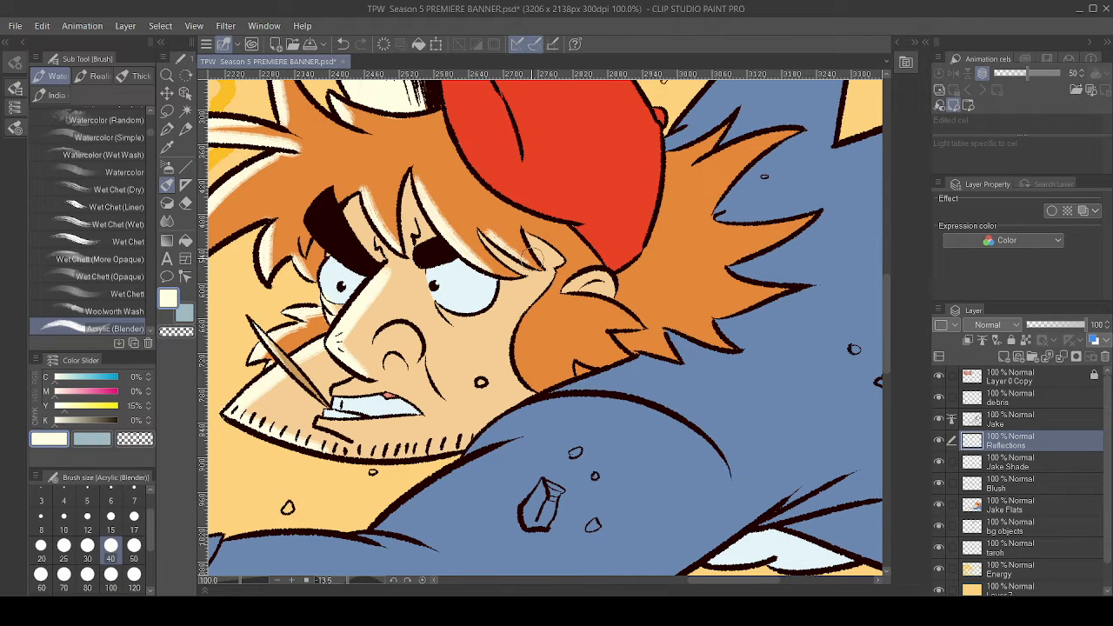
- Paint a pale cream highlight along the edge of the sideburn below the ear, undoing and redrawing the strokes
{"action": "left_click_drag", "start_coordinate": [530, 314], "coordinate": [546, 393]}
{"action": "key", "text": "ctrl+z"}
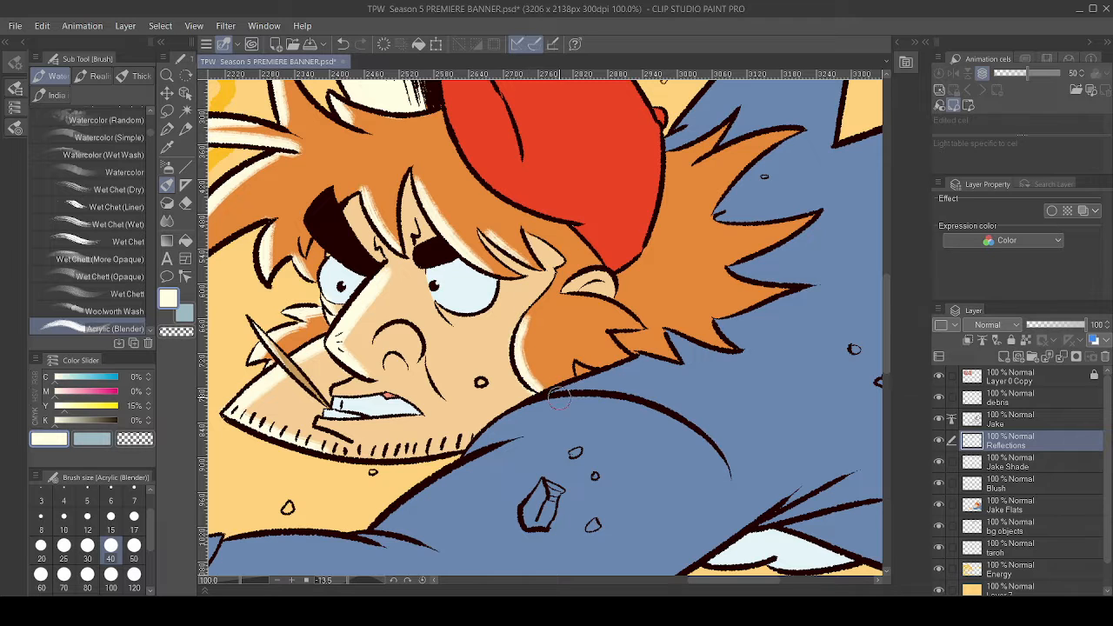
{"action": "key", "text": "ctrl+z"}
{"action": "left_click_drag", "start_coordinate": [525, 319], "coordinate": [547, 391]}
{"action": "key", "text": "ctrl+z"}
- Select the can, raised hand, teal cuff and blue shirt areas on the Jake Flats layer with Auto select
{"action": "scroll", "coordinate": [592, 320], "scroll_direction": "down", "scroll_amount": 3}
{"action": "left_click_drag", "start_coordinate": [504, 320], "coordinate": [636, 303]}
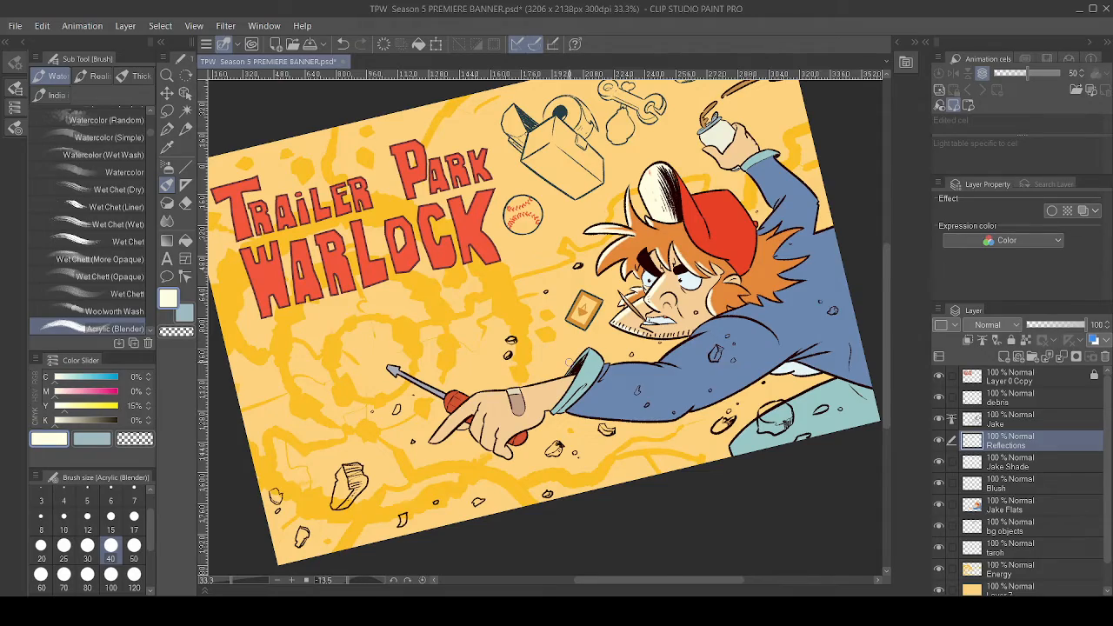
{"action": "left_click_drag", "start_coordinate": [570, 362], "coordinate": [522, 317]}
{"action": "scroll", "coordinate": [752, 280], "scroll_direction": "up", "scroll_amount": 1}
{"action": "left_click_drag", "start_coordinate": [753, 280], "coordinate": [671, 350]}
{"action": "scroll", "coordinate": [687, 224], "scroll_direction": "up", "scroll_amount": 1}
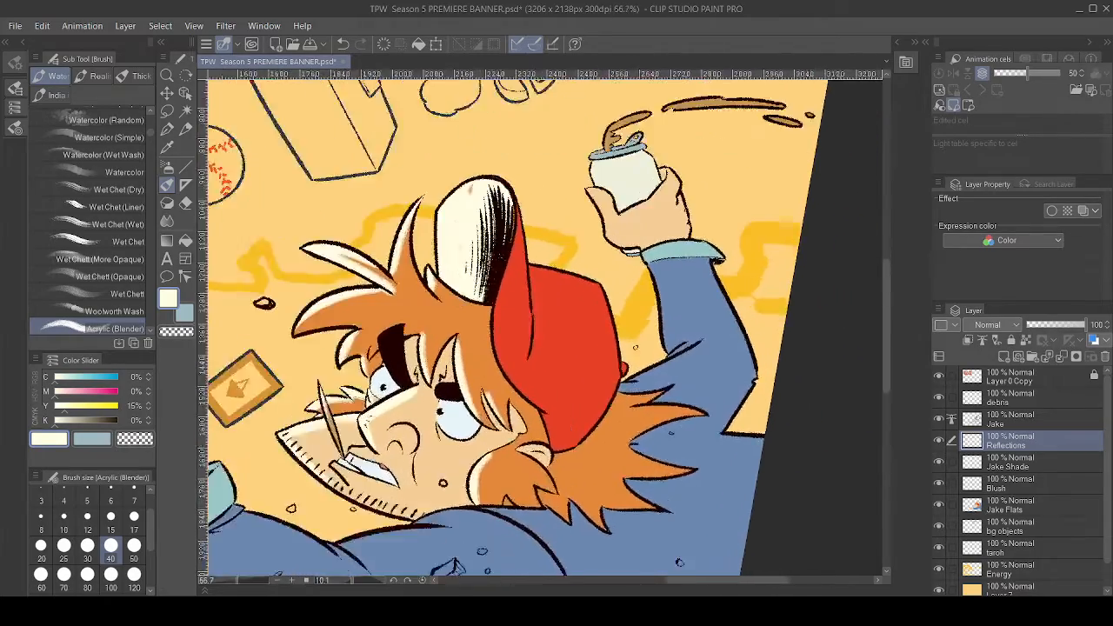
{"action": "scroll", "coordinate": [696, 226], "scroll_direction": "up", "scroll_amount": 2}
{"action": "left_click", "coordinate": [1020, 502]}
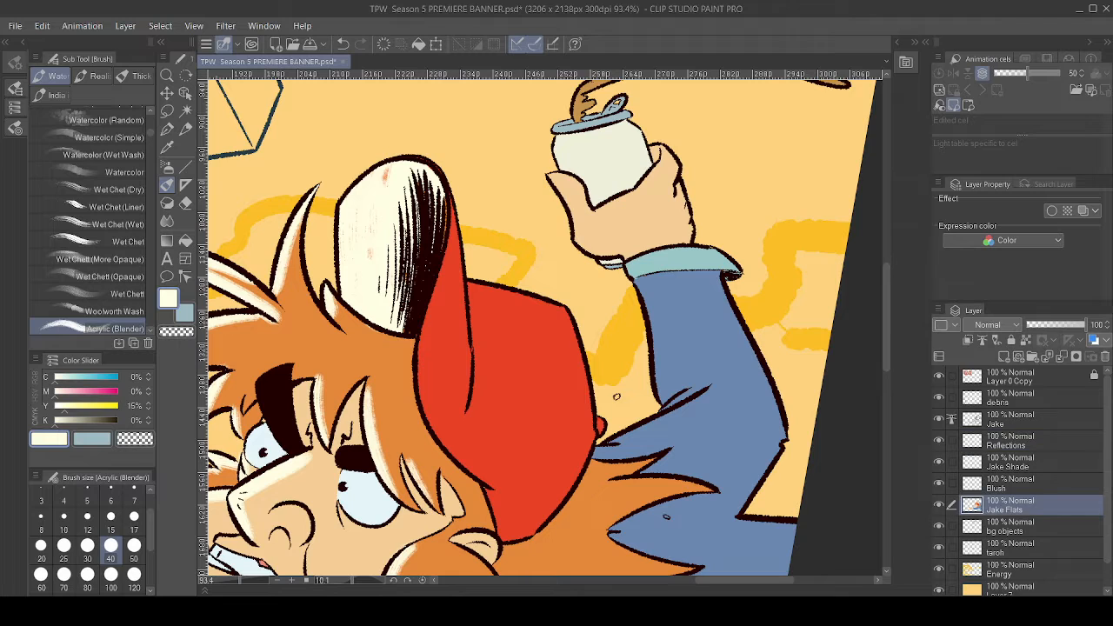
{"action": "key", "text": "w"}
{"action": "left_click", "coordinate": [636, 214]}
{"action": "left_click", "coordinate": [619, 172], "text": "shift"}
{"action": "left_click", "coordinate": [607, 124], "text": "shift"}
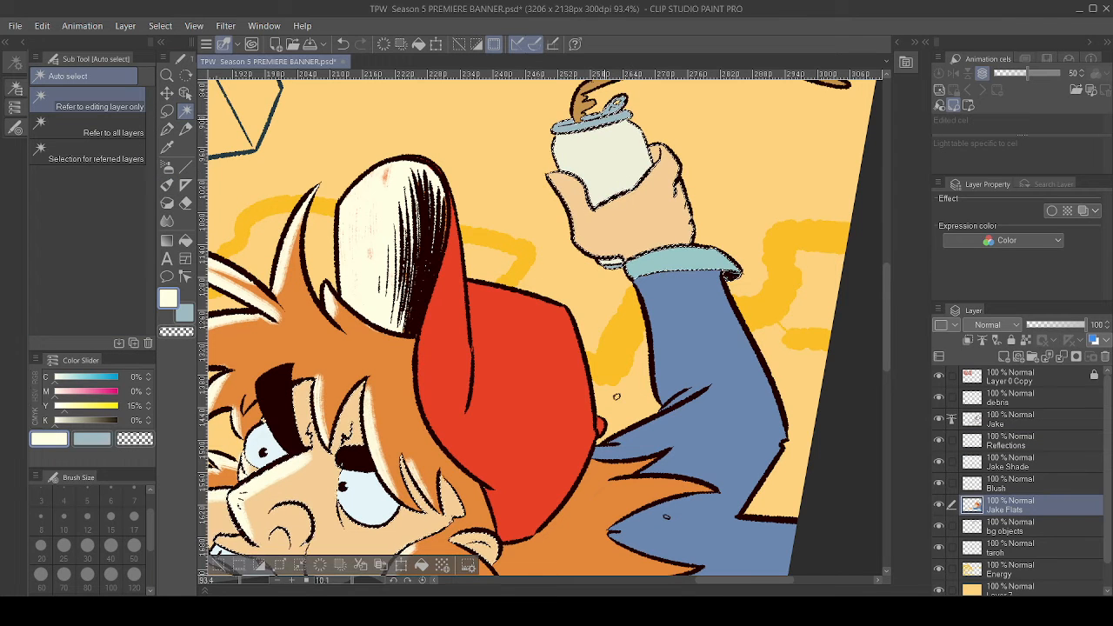
{"action": "left_click", "coordinate": [668, 264], "text": "shift"}
{"action": "left_click", "coordinate": [674, 301], "text": "shift"}
- Paint pale cream highlights on the Reflections layer along the can's rim, the raised hand and its sleeve
{"action": "left_click", "coordinate": [1002, 436]}
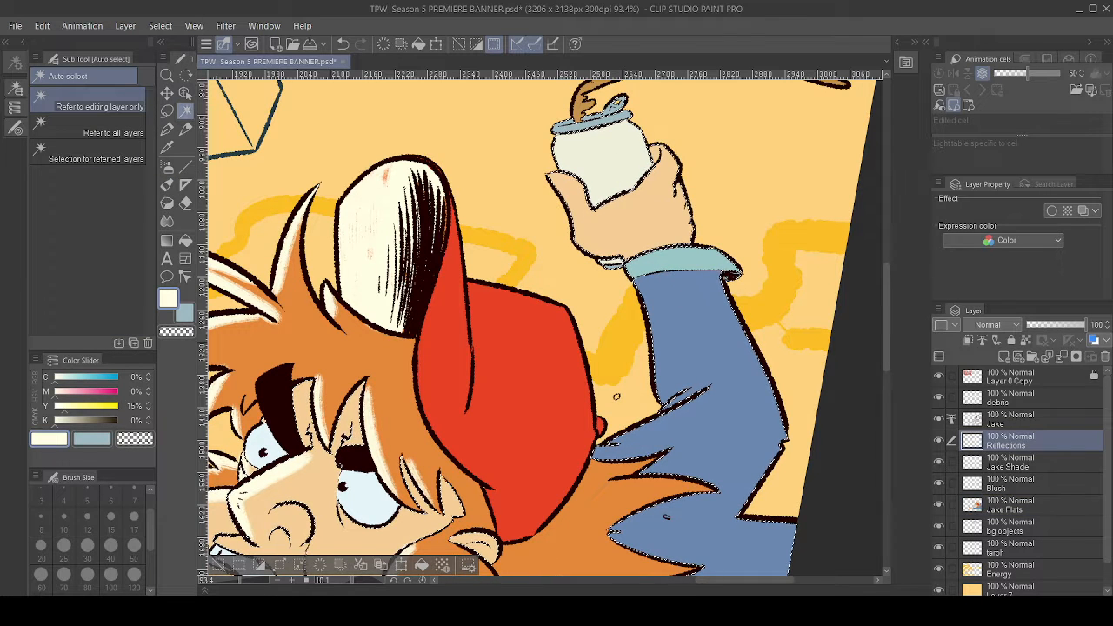
{"action": "key", "text": "b"}
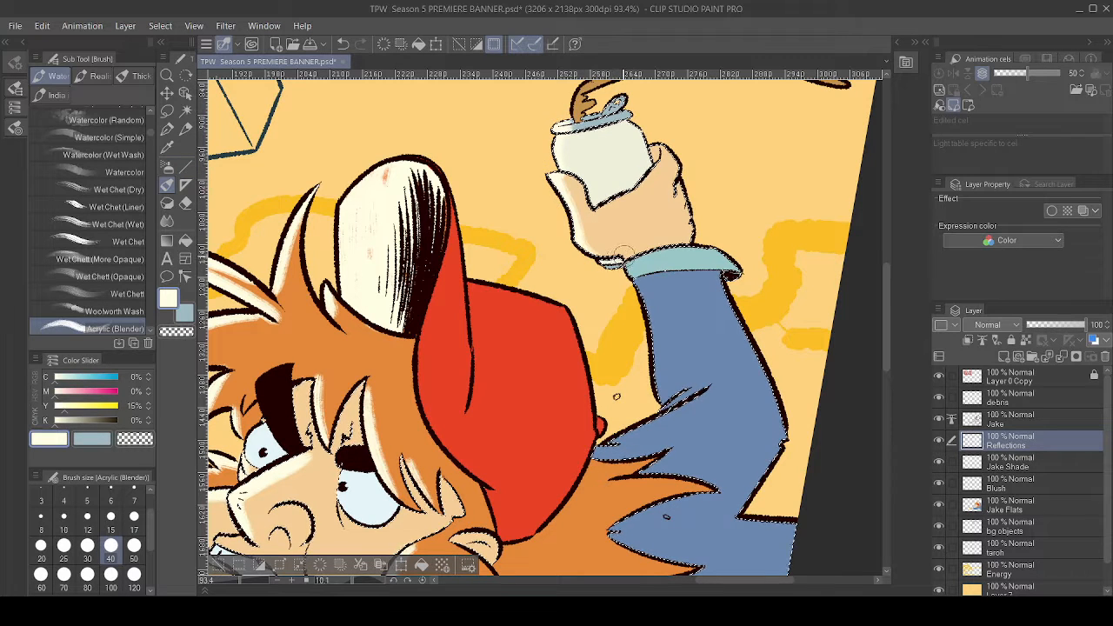
{"action": "mouse_move", "coordinate": [630, 260]}
{"action": "left_mouse_down"}
{"action": "mouse_move", "coordinate": [662, 418]}
{"action": "mouse_move", "coordinate": [616, 443]}
{"action": "left_mouse_up"}
{"action": "left_click_drag", "start_coordinate": [694, 392], "coordinate": [673, 402]}
{"action": "left_click_drag", "start_coordinate": [574, 522], "coordinate": [796, 175]}
- Paint a pale cream highlight along the rim of the cuff opening on the outstretched arm
{"action": "left_click_drag", "start_coordinate": [740, 391], "coordinate": [748, 304]}
{"action": "left_click_drag", "start_coordinate": [522, 348], "coordinate": [729, 274]}
{"action": "left_click_drag", "start_coordinate": [430, 434], "coordinate": [518, 375]}
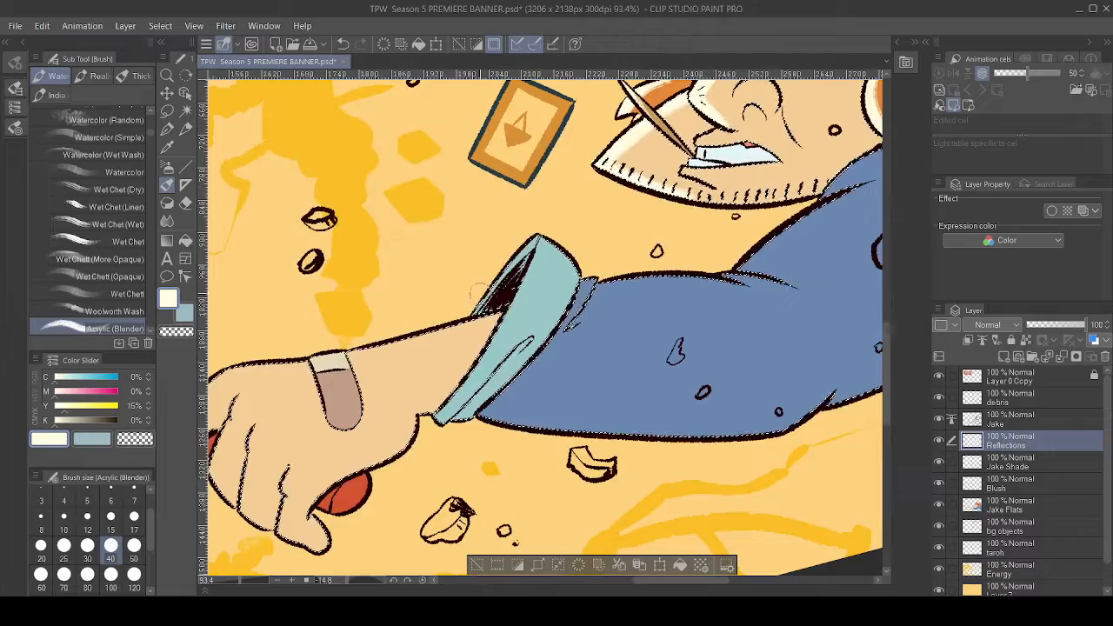
{"action": "left_click_drag", "start_coordinate": [476, 314], "coordinate": [546, 232]}
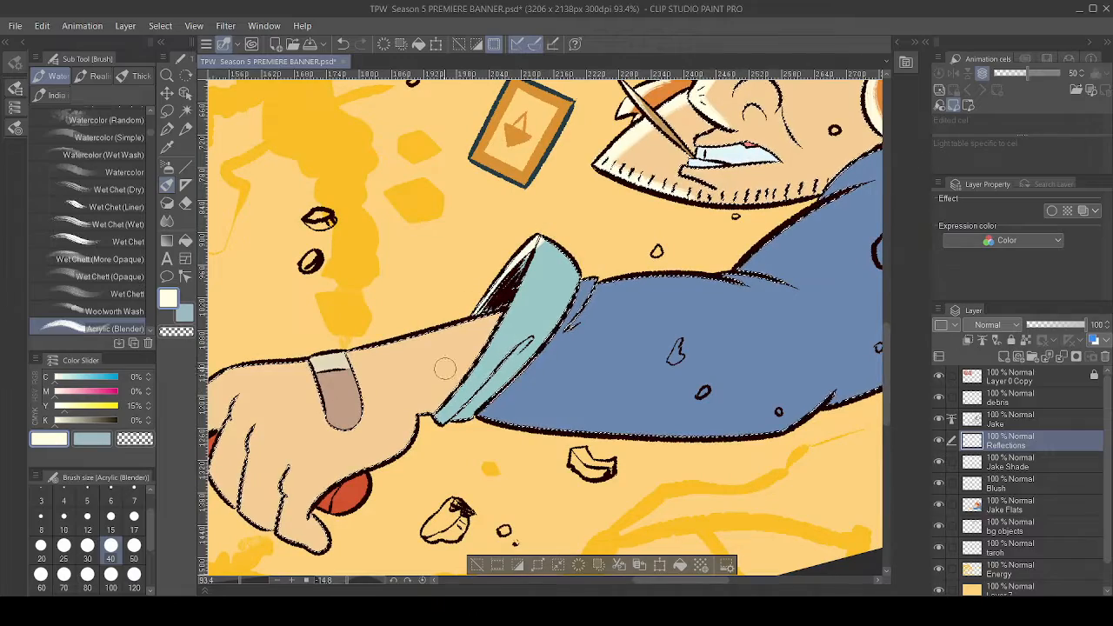
- Paint pale cream highlights along the blue sleeve fold and shoulder below the chin, undoing a stray stroke on the teal cuff
{"action": "left_click_drag", "start_coordinate": [441, 368], "coordinate": [316, 412]}
{"action": "left_click_drag", "start_coordinate": [669, 268], "coordinate": [746, 228]}
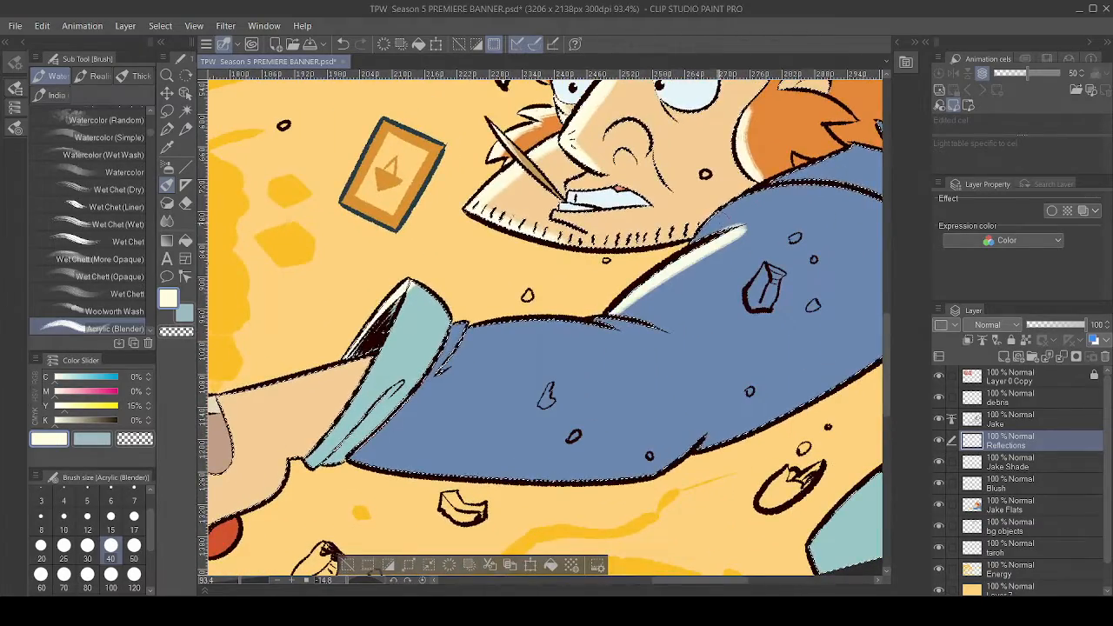
{"action": "left_click_drag", "start_coordinate": [444, 333], "coordinate": [433, 304]}
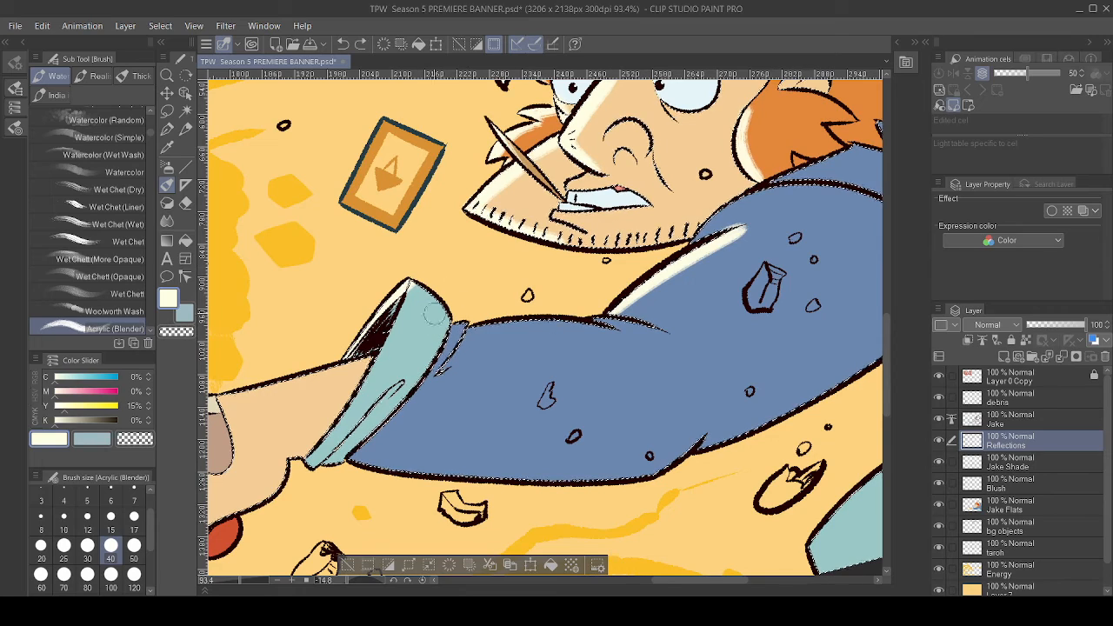
{"action": "key", "text": "ctrl+z"}
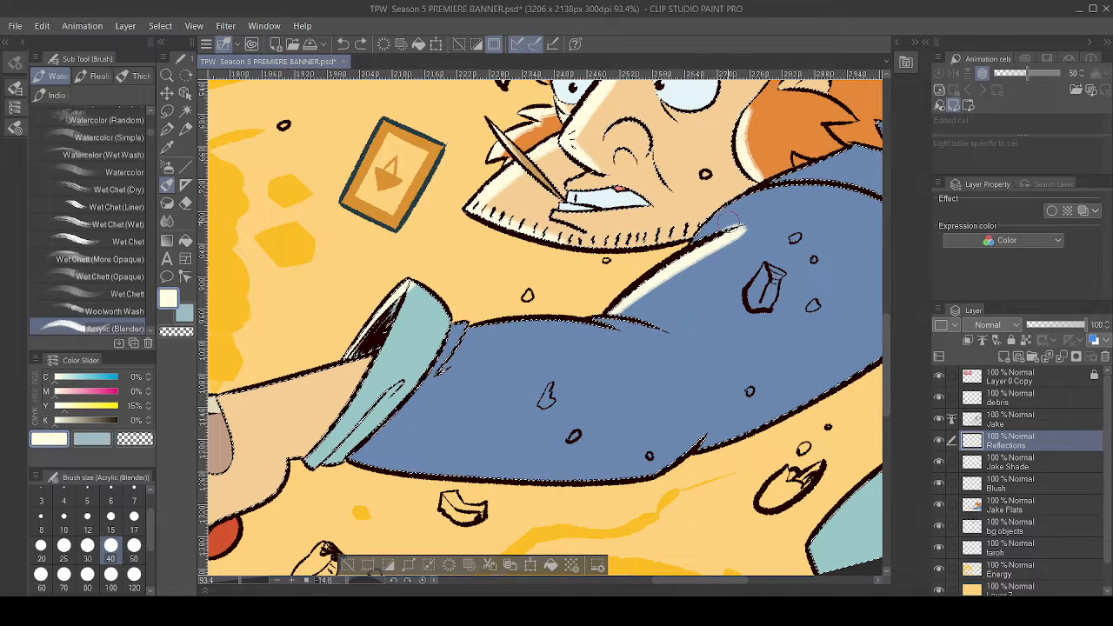
{"action": "left_click_drag", "start_coordinate": [786, 193], "coordinate": [811, 180]}
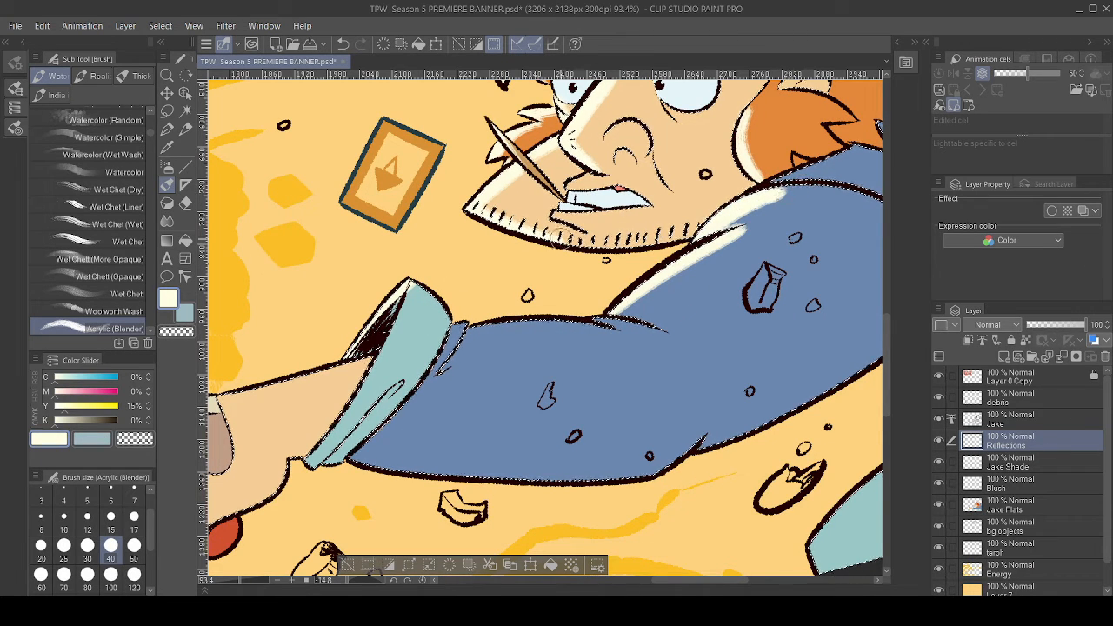
- Paint pale cream highlights along the top edge of the teal knee and the blue shirt's hem, then clear the selection
{"action": "mouse_move", "coordinate": [753, 229]}
{"action": "left_mouse_down"}
{"action": "mouse_move", "coordinate": [588, 321]}
{"action": "mouse_move", "coordinate": [831, 277]}
{"action": "left_mouse_up"}
{"action": "scroll", "coordinate": [588, 321], "scroll_direction": "down", "scroll_amount": 3}
{"action": "left_click_drag", "start_coordinate": [609, 365], "coordinate": [662, 340]}
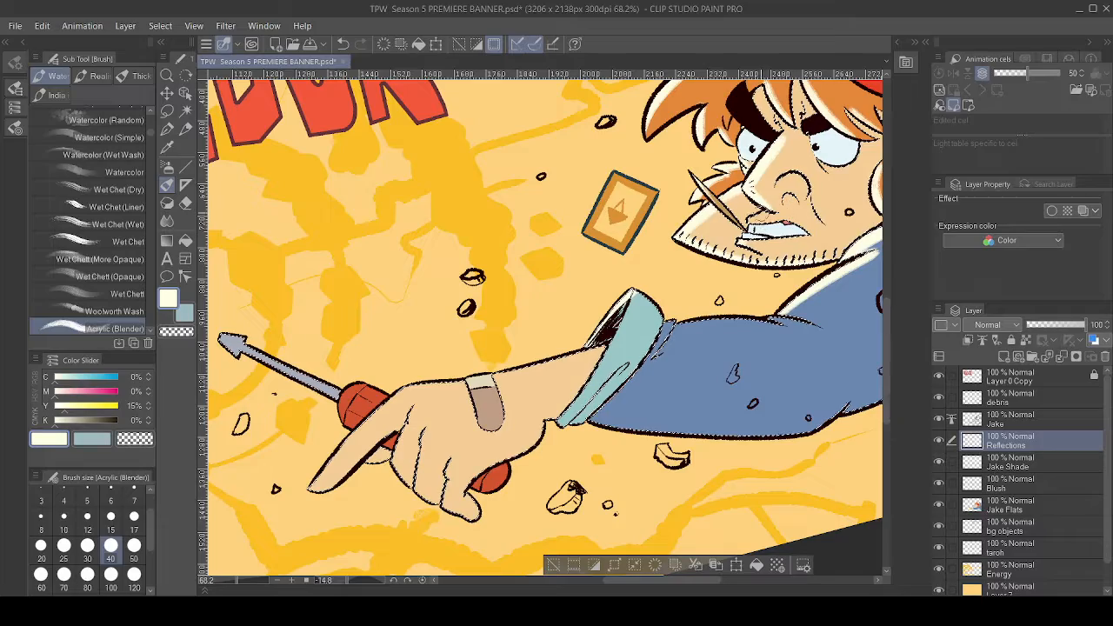
{"action": "left_click_drag", "start_coordinate": [687, 304], "coordinate": [543, 361]}
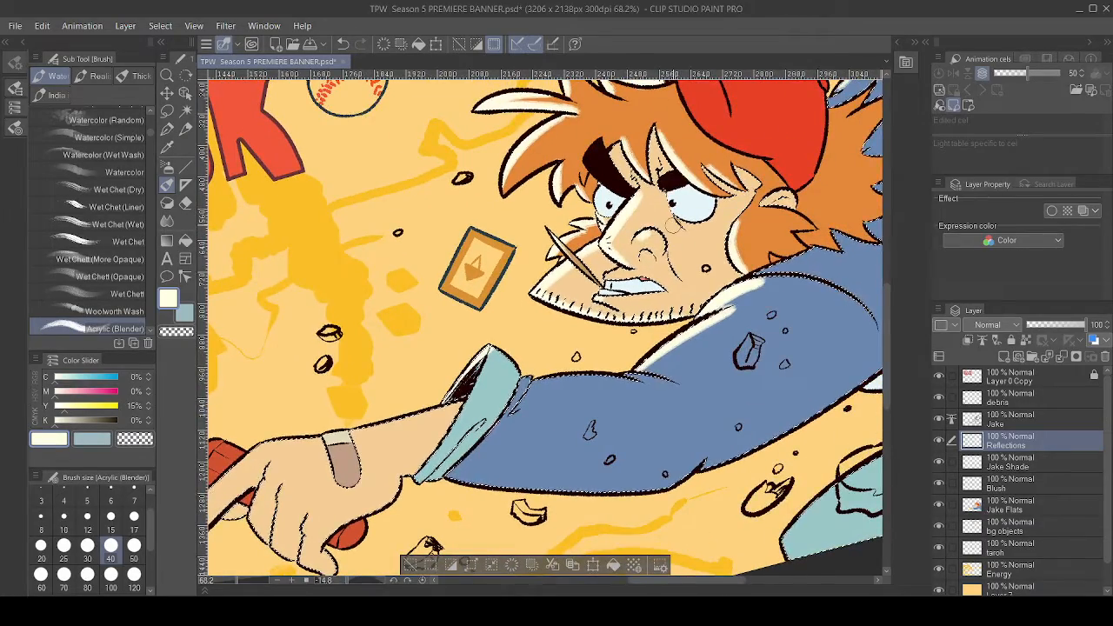
{"action": "left_click_drag", "start_coordinate": [678, 305], "coordinate": [435, 341]}
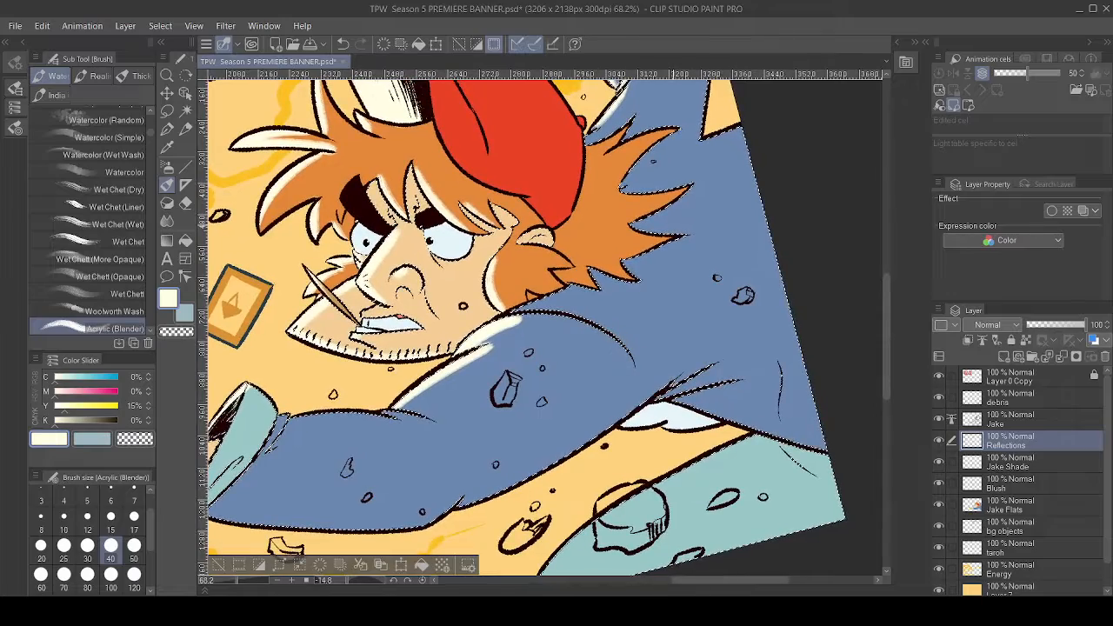
{"action": "left_click_drag", "start_coordinate": [540, 331], "coordinate": [548, 339]}
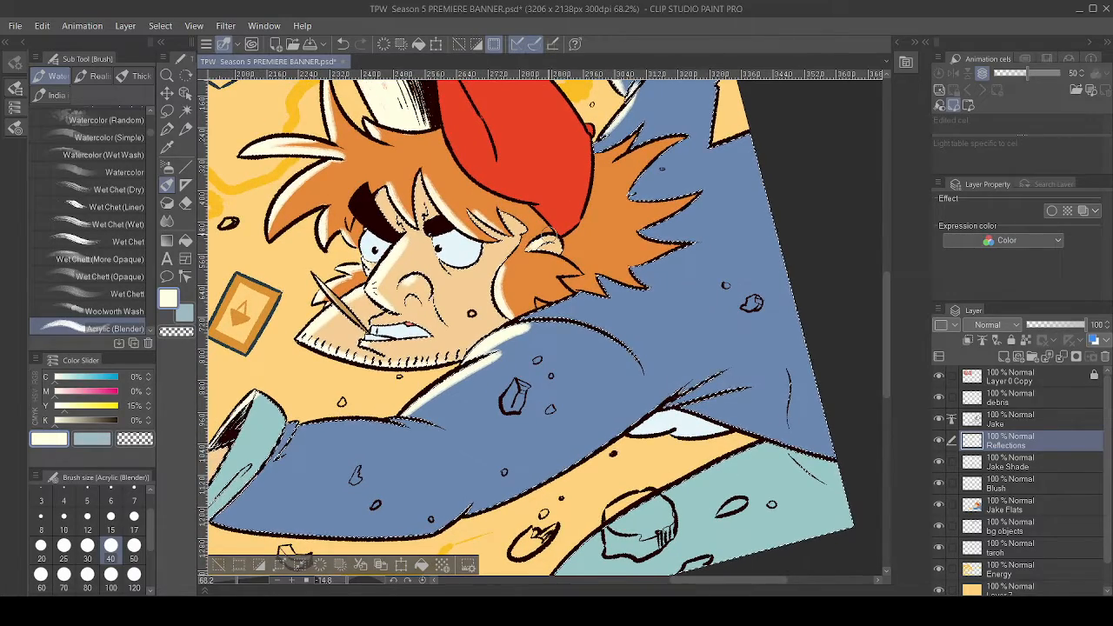
{"action": "left_click_drag", "start_coordinate": [530, 374], "coordinate": [586, 232]}
{"action": "left_click_drag", "start_coordinate": [557, 348], "coordinate": [445, 177]}
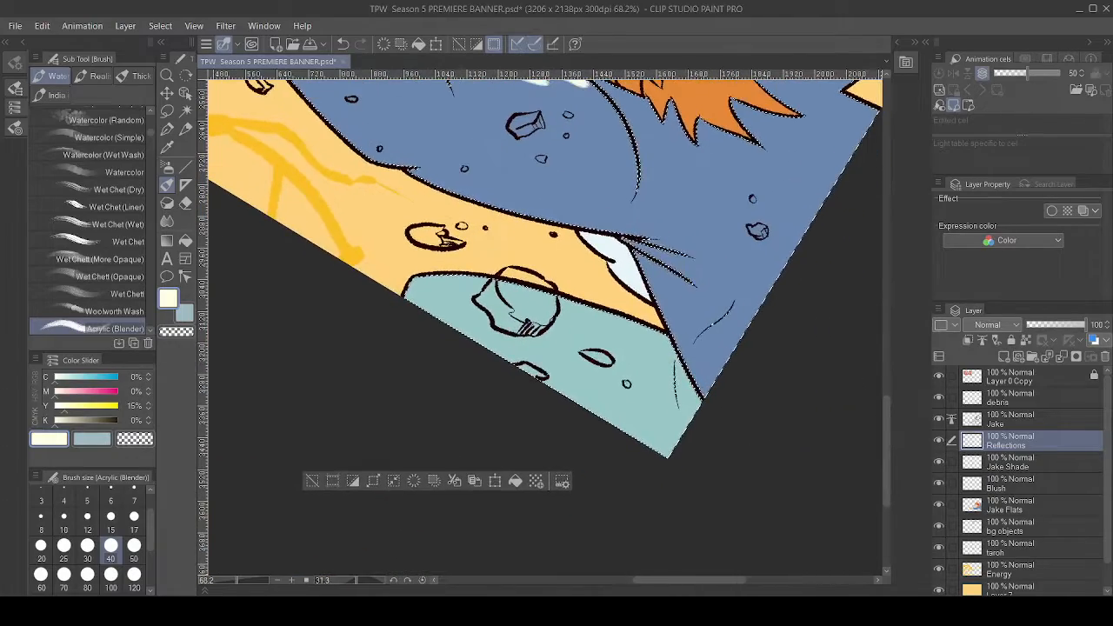
{"action": "key", "text": "ctrl+z"}
{"action": "key", "text": "ctrl+z"}
{"action": "left_click_drag", "start_coordinate": [643, 261], "coordinate": [720, 284]}
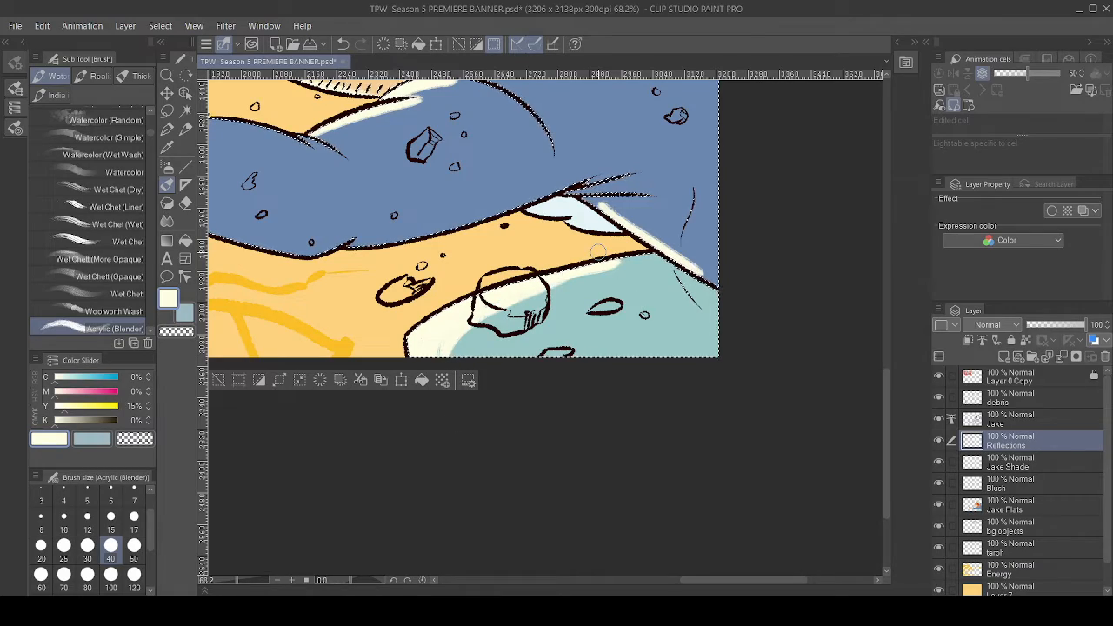
{"action": "mouse_move", "coordinate": [599, 252]}
{"action": "left_mouse_down"}
{"action": "mouse_move", "coordinate": [893, 399]}
{"action": "mouse_move", "coordinate": [667, 368]}
{"action": "left_mouse_up"}
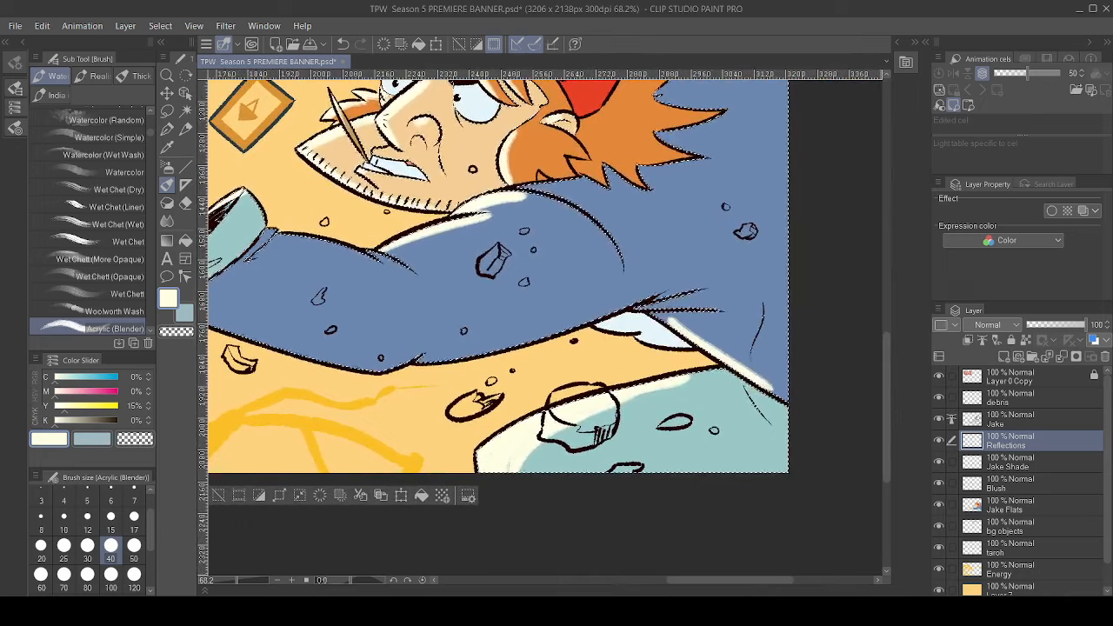
{"action": "key", "text": "ctrl+d"}
- Select the pale undershirt area on Jake Flats, brush its highlight on the Reflections layer, then clear the selection
{"action": "left_click", "coordinate": [1007, 506]}
{"action": "key", "text": "w"}
{"action": "left_click", "coordinate": [662, 342]}
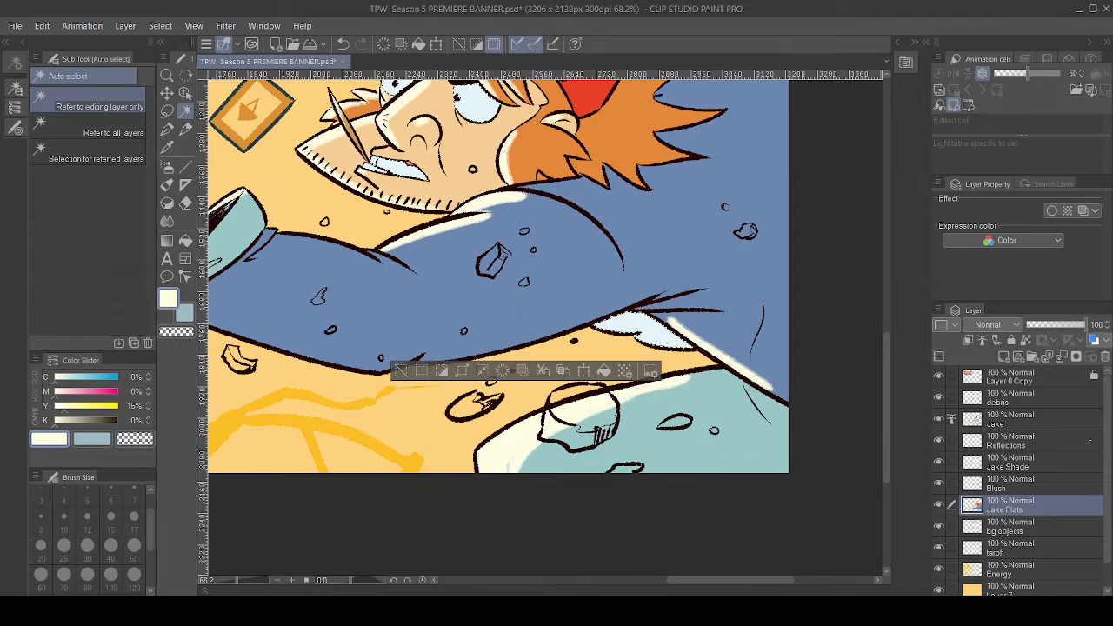
{"action": "left_click", "coordinate": [1052, 441]}
{"action": "left_click", "coordinate": [167, 128]}
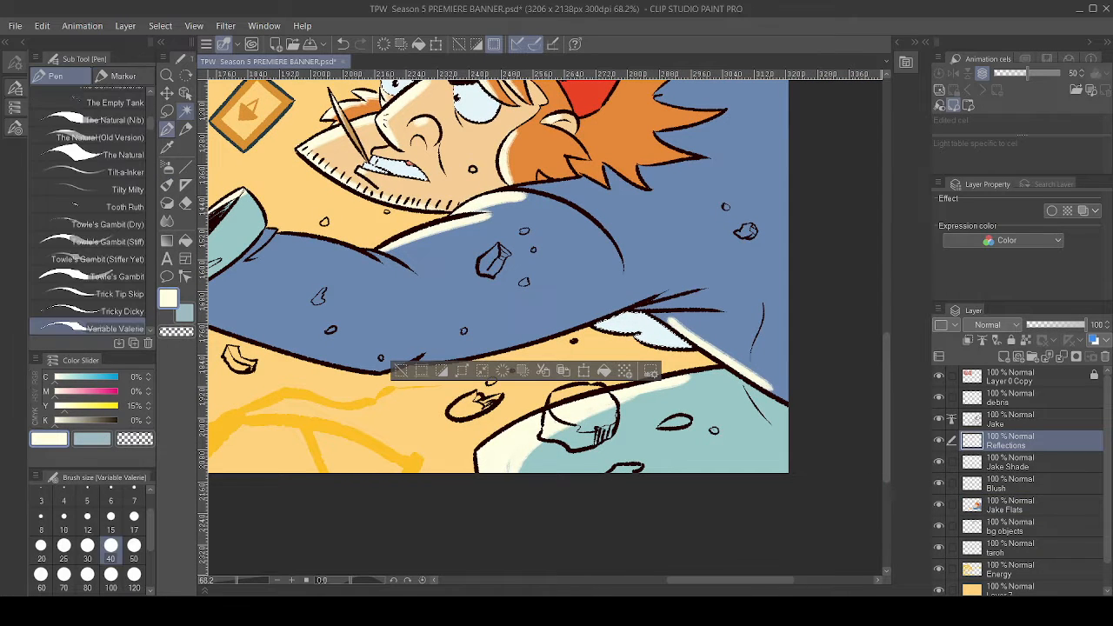
{"action": "left_click", "coordinate": [167, 185]}
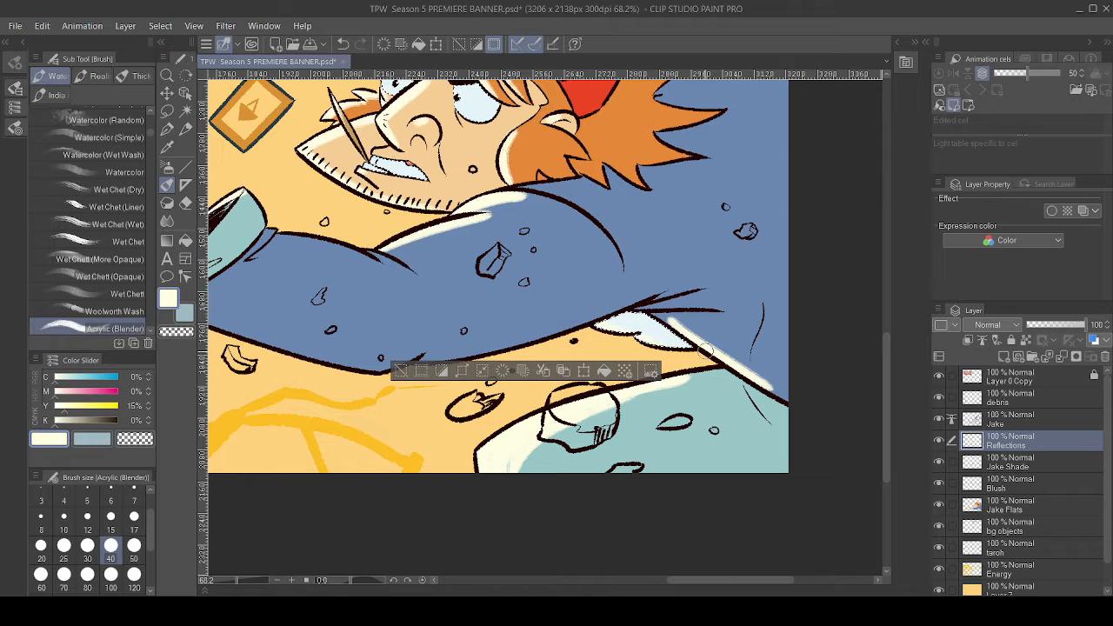
{"action": "left_click_drag", "start_coordinate": [269, 278], "coordinate": [861, 345]}
{"action": "key", "text": "ctrl+d"}
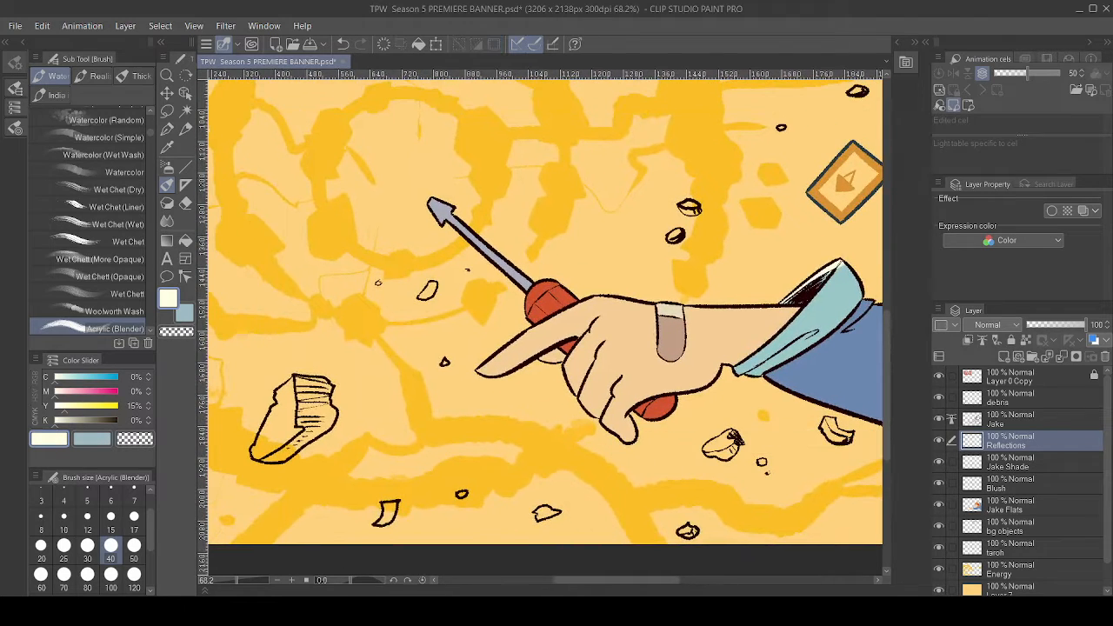
- Select the pointing hand and bandage on Jake Flats, paint cream highlights on Reflections along the fingers and hand, then deselect
{"action": "left_click", "coordinate": [1014, 505]}
{"action": "key", "text": "w"}
{"action": "left_click", "coordinate": [694, 322]}
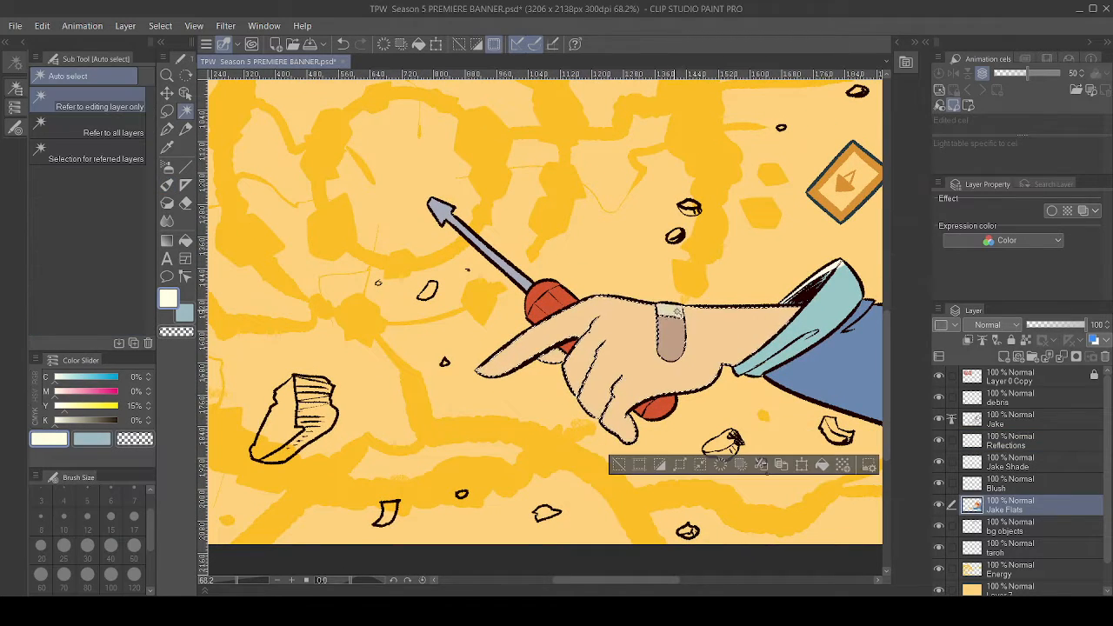
{"action": "left_click", "coordinate": [1024, 441]}
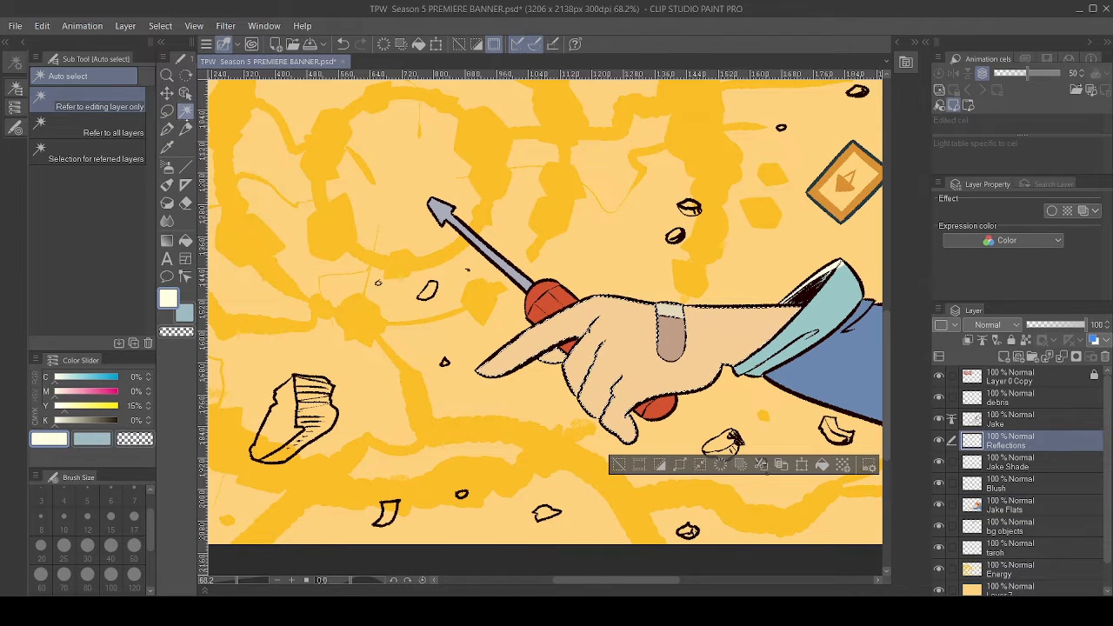
{"action": "left_click", "coordinate": [167, 185]}
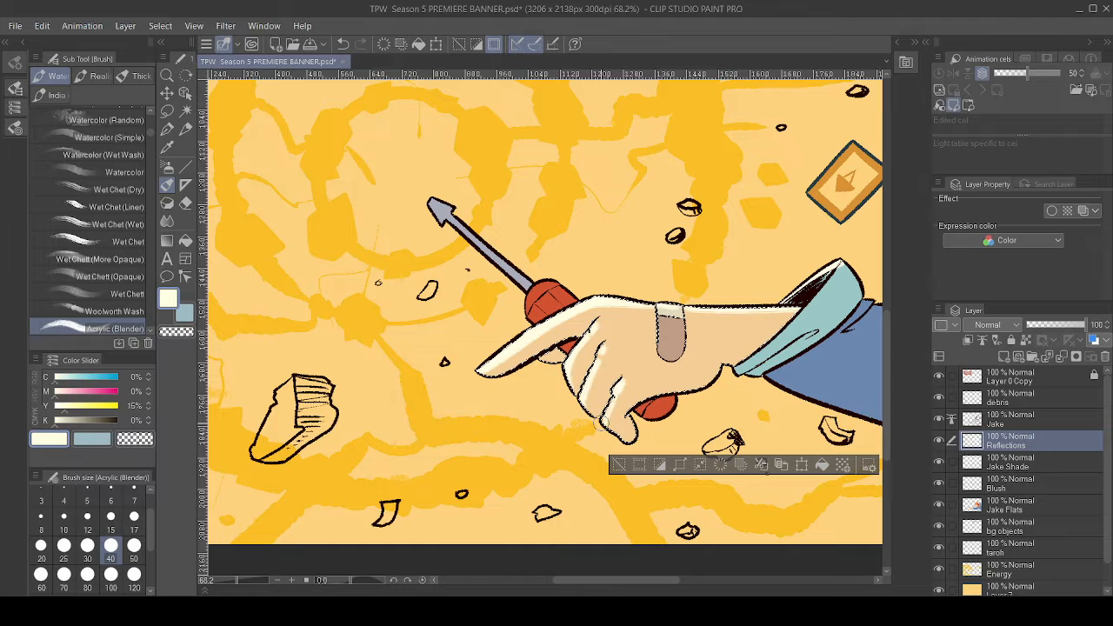
{"action": "left_click_drag", "start_coordinate": [601, 423], "coordinate": [671, 494]}
{"action": "key", "text": "ctrl+d"}
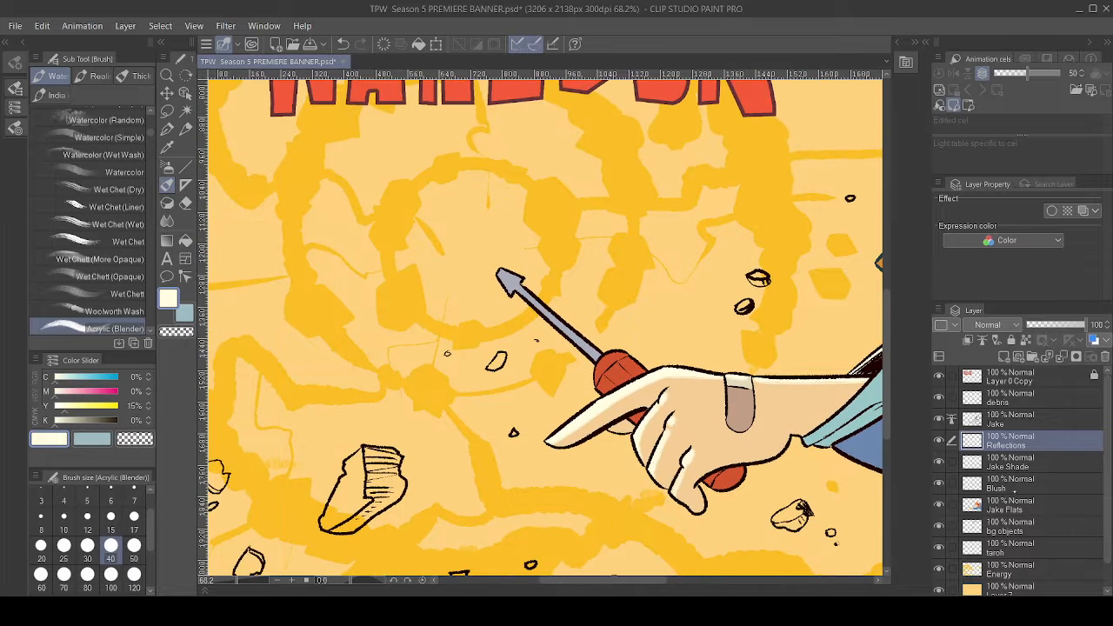
- Select the screwdriver's handle and shaft on Jake Flats, paint cream highlights over them on Reflections, then clear the selection
{"action": "left_click", "coordinate": [1005, 502]}
{"action": "key", "text": "w"}
{"action": "left_click", "coordinate": [626, 370]}
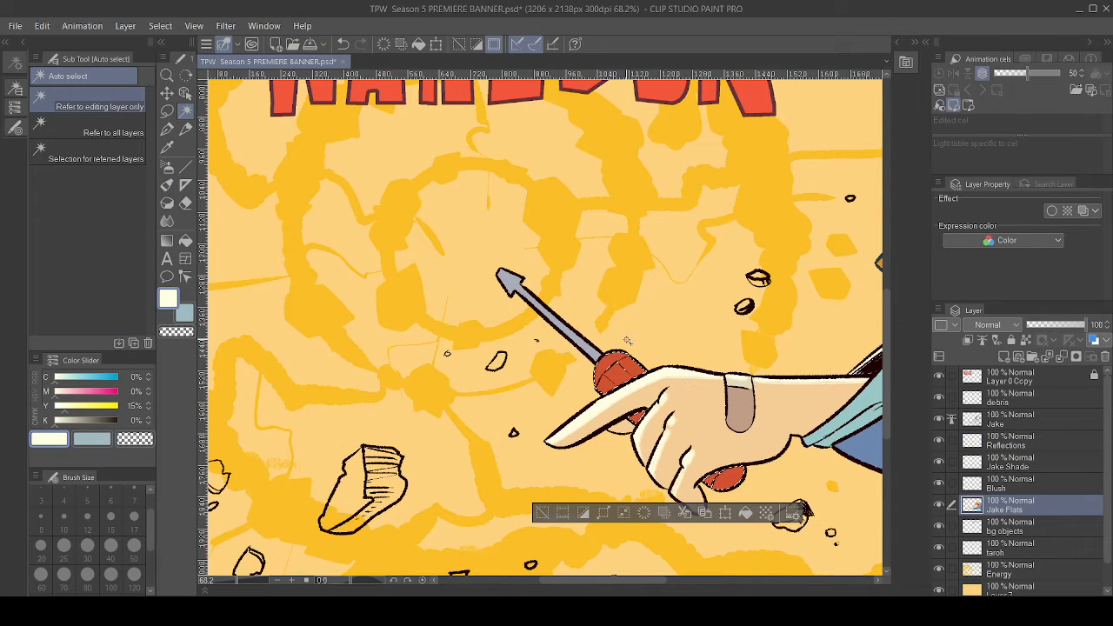
{"action": "left_click", "coordinate": [591, 352], "text": "shift"}
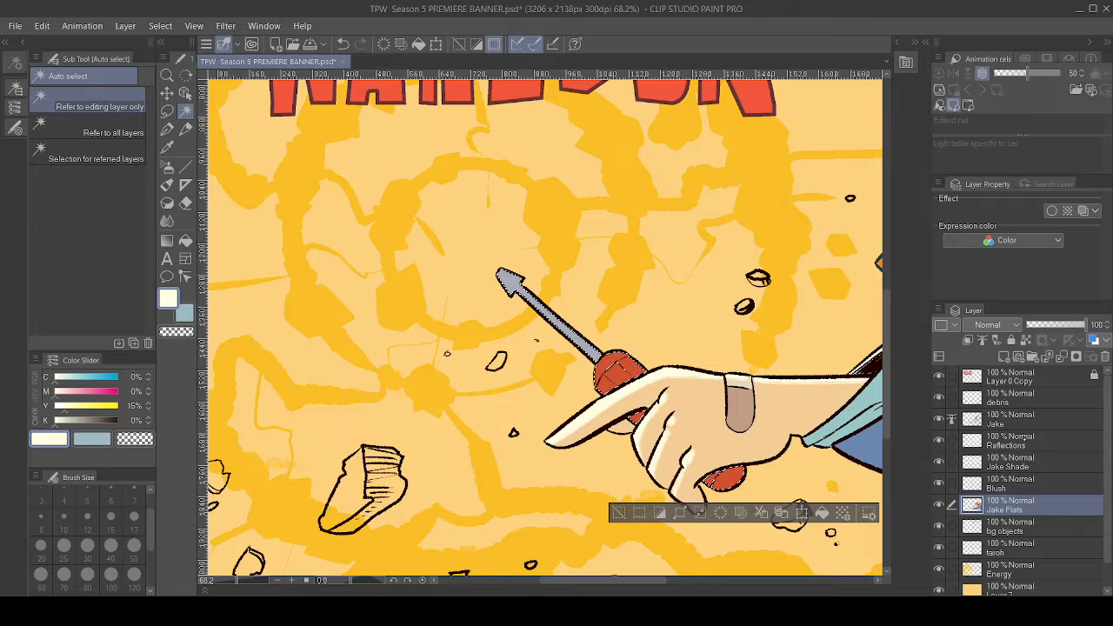
{"action": "left_click", "coordinate": [1017, 440]}
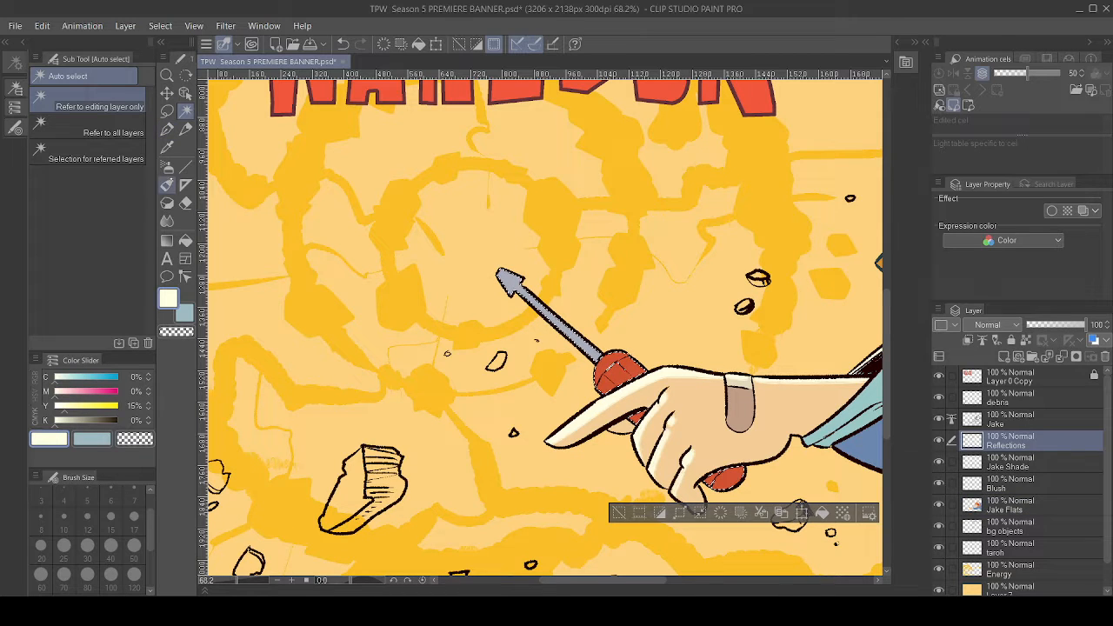
{"action": "left_click", "coordinate": [167, 185]}
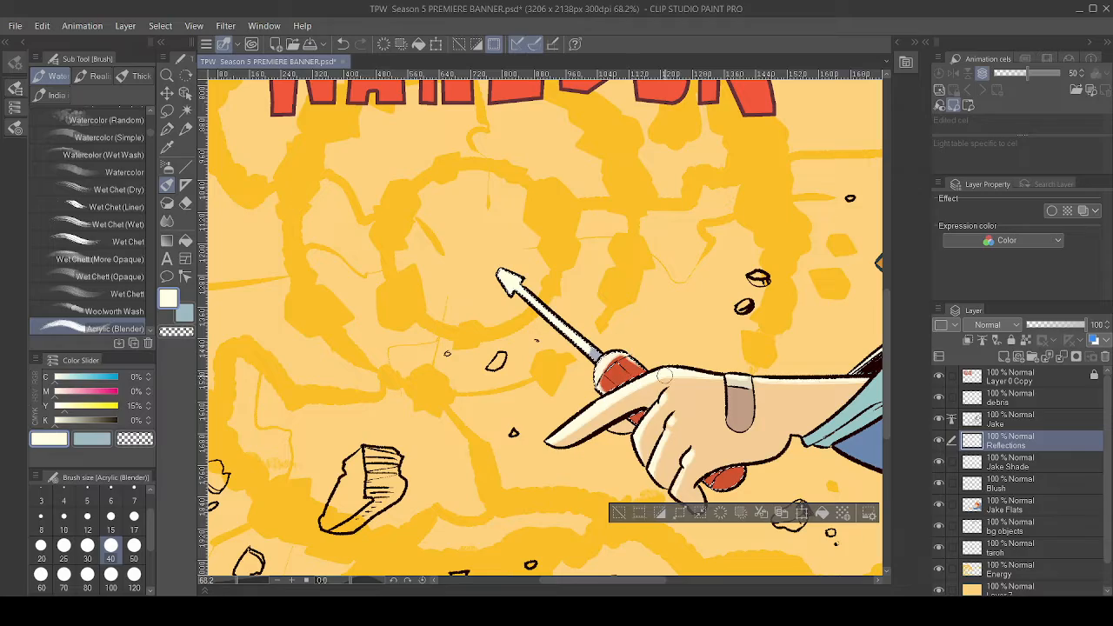
{"action": "key", "text": "ctrl+d"}
- Examine the highlights across the whole banner and on the character's outstretched arm
{"action": "scroll", "coordinate": [728, 322], "scroll_direction": "down", "scroll_amount": 2}
{"action": "left_click_drag", "start_coordinate": [729, 321], "coordinate": [460, 315]}
{"action": "scroll", "coordinate": [409, 381], "scroll_direction": "down", "scroll_amount": 3}
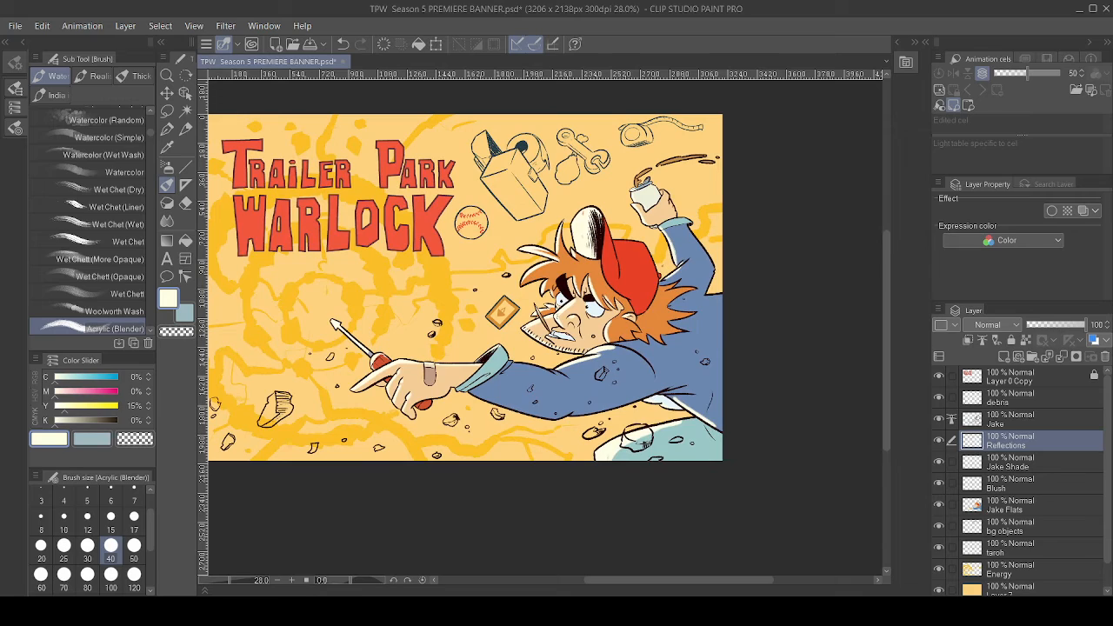
{"action": "scroll", "coordinate": [639, 386], "scroll_direction": "up", "scroll_amount": 3}
{"action": "scroll", "coordinate": [654, 348], "scroll_direction": "down", "scroll_amount": 3}
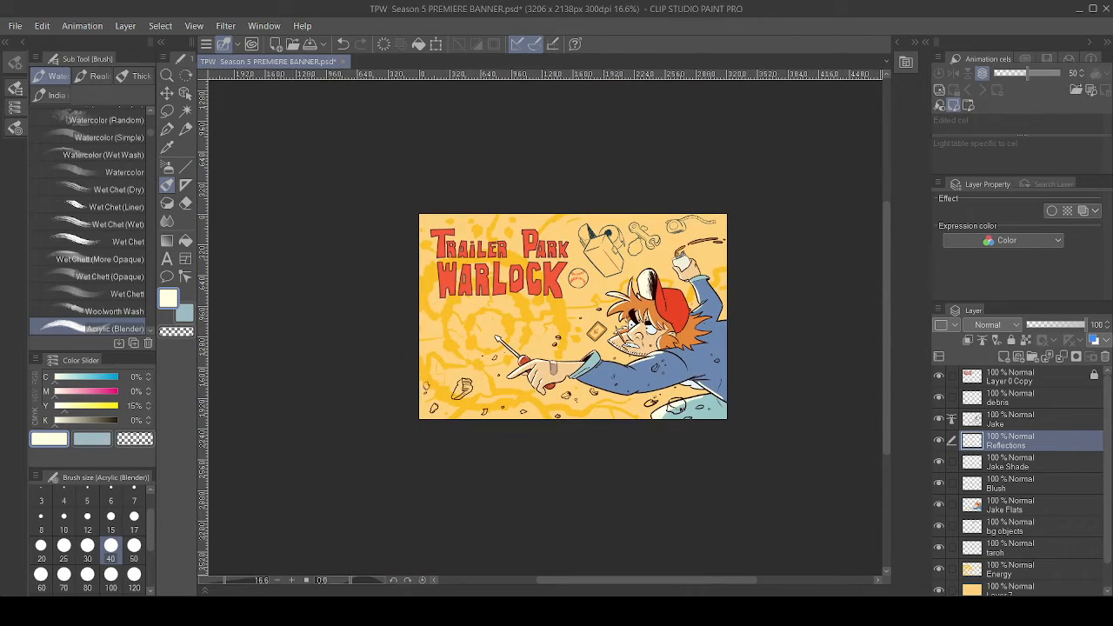
{"action": "scroll", "coordinate": [699, 379], "scroll_direction": "up", "scroll_amount": 3}
{"action": "left_click_drag", "start_coordinate": [487, 330], "coordinate": [609, 329]}
{"action": "scroll", "coordinate": [634, 383], "scroll_direction": "up", "scroll_amount": 1}
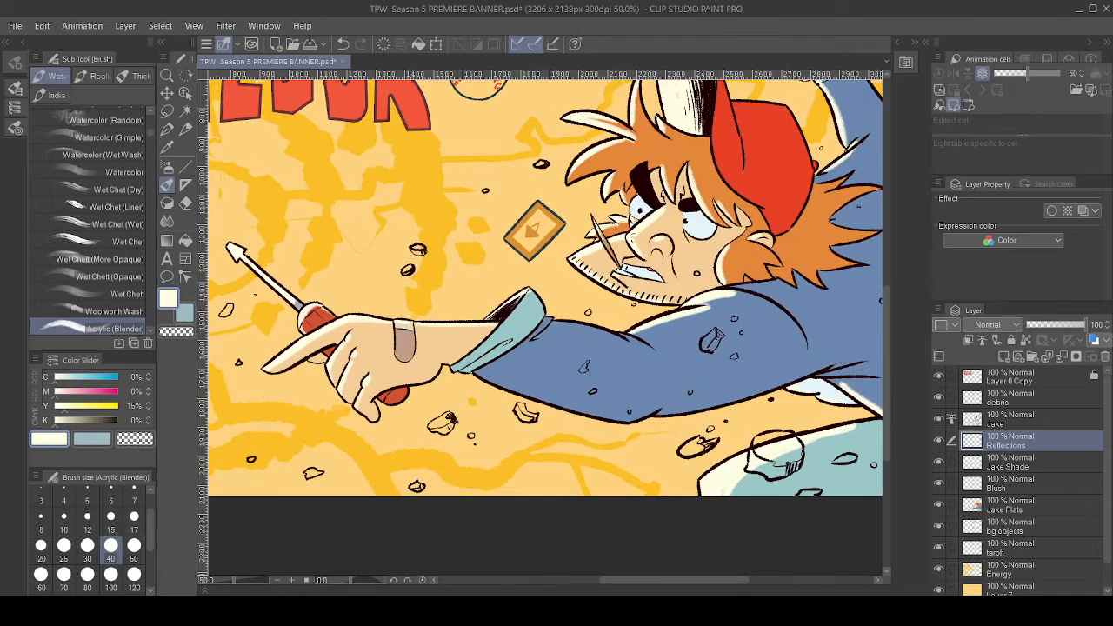
- Paint a cream highlight along the upper edge of the outstretched arm's sleeve cuff on the Reflections layer, redoing the first stroke
{"action": "left_click_drag", "start_coordinate": [494, 334], "coordinate": [530, 293]}
{"action": "key", "text": "ctrl+z"}
{"action": "left_click_drag", "start_coordinate": [490, 340], "coordinate": [530, 294]}
- Lasso around the whole character on Jake Flats and subtract the empty surroundings so that only the character is selected
{"action": "left_click", "coordinate": [1017, 504]}
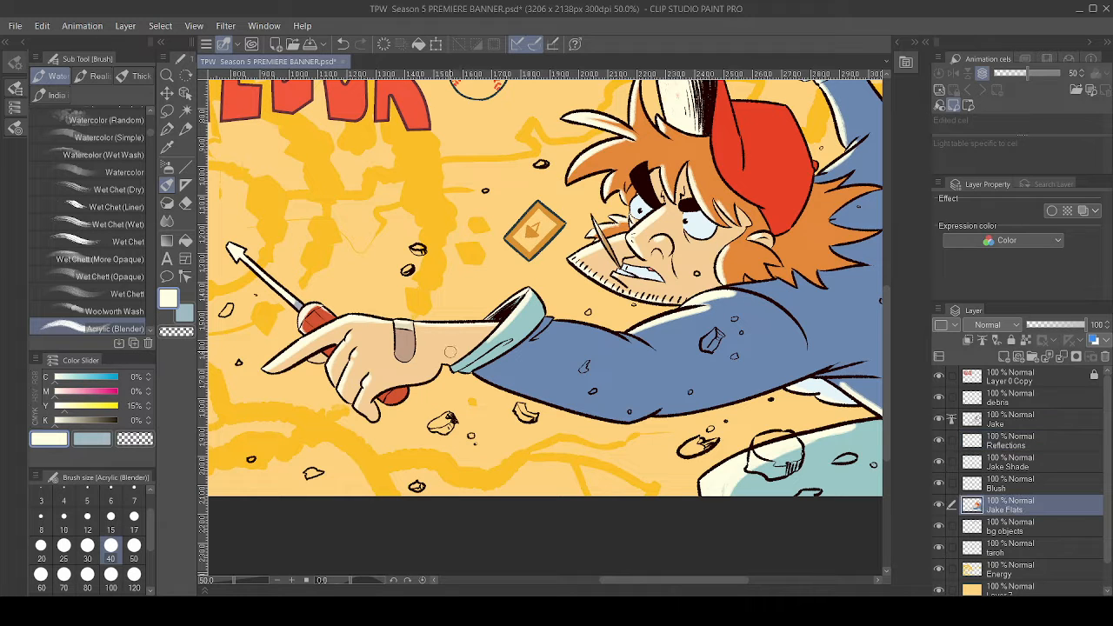
{"action": "scroll", "coordinate": [451, 350], "scroll_direction": "down", "scroll_amount": 3}
{"action": "key", "text": "o"}
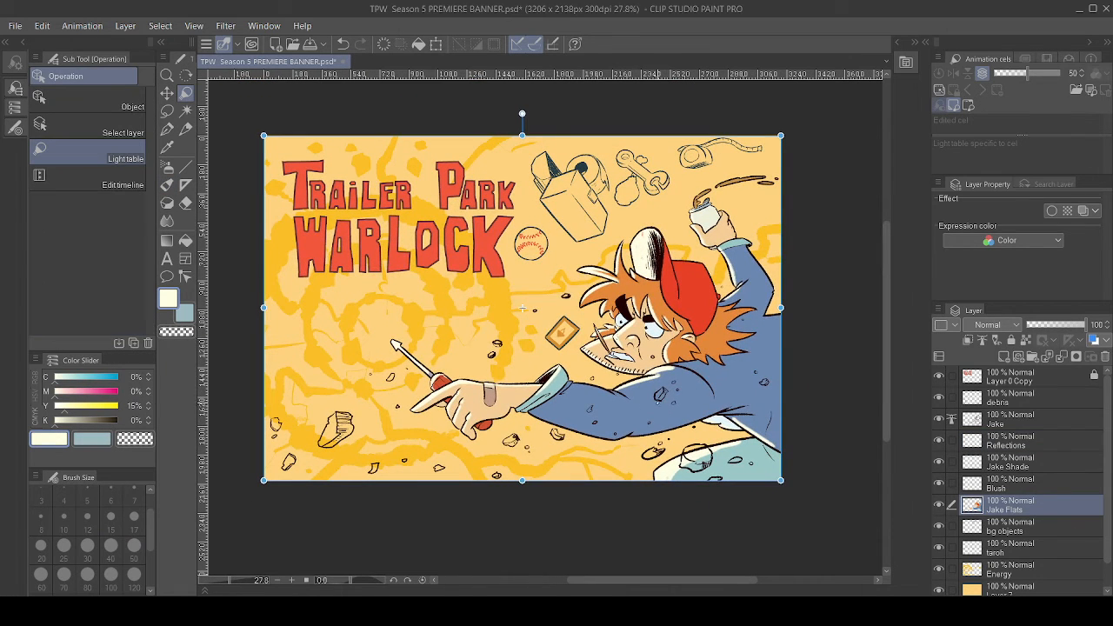
{"action": "key", "text": "m"}
{"action": "mouse_move", "coordinate": [444, 501]}
{"action": "left_mouse_down"}
{"action": "mouse_move", "coordinate": [394, 307]}
{"action": "mouse_move", "coordinate": [607, 203]}
{"action": "left_mouse_up"}
{"action": "mouse_move", "coordinate": [574, 236]}
{"action": "left_mouse_down"}
{"action": "mouse_move", "coordinate": [579, 547]}
{"action": "mouse_move", "coordinate": [448, 509]}
{"action": "left_mouse_up"}
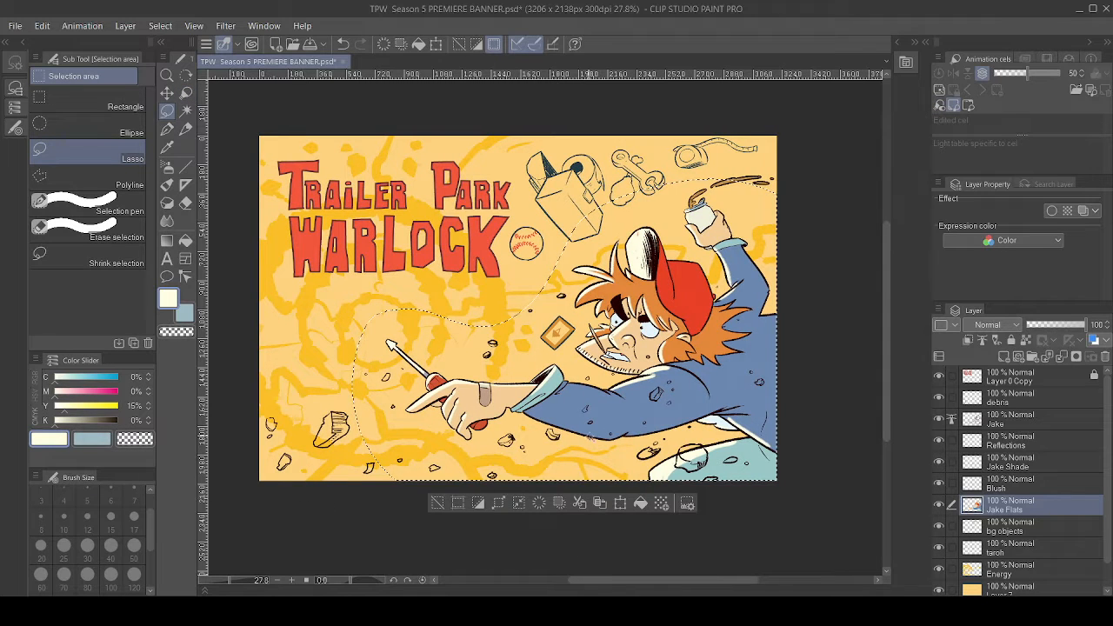
{"action": "key", "text": "w"}
{"action": "left_click", "coordinate": [587, 454], "text": "alt"}
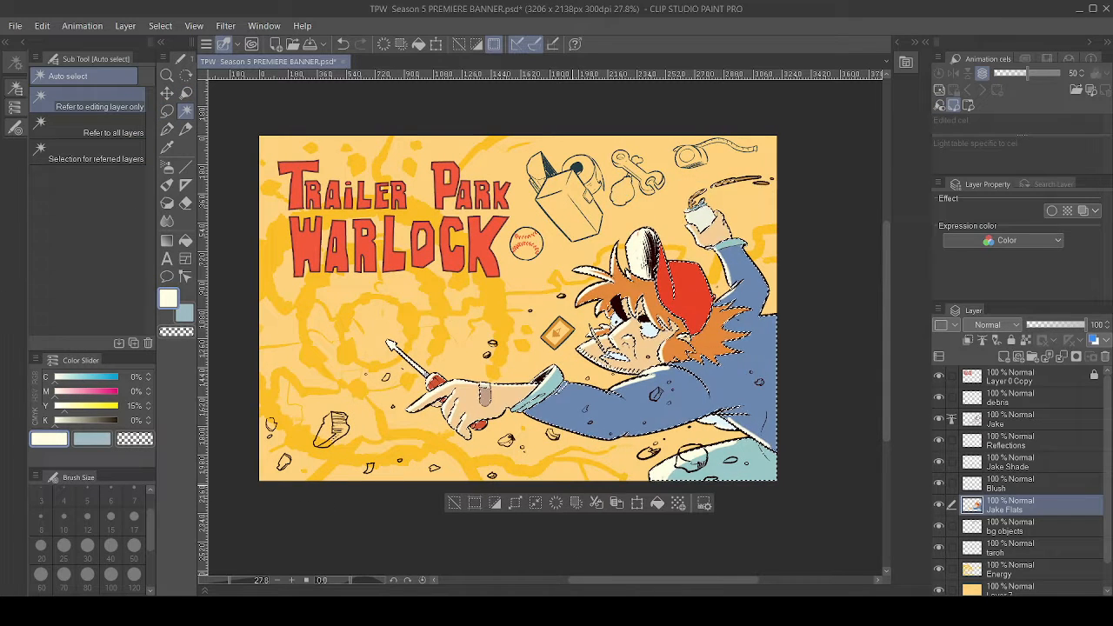
- Make Jake Shade the active layer, ready the Acrylic (Blender) brush and save the banner
{"action": "left_click", "coordinate": [1027, 466]}
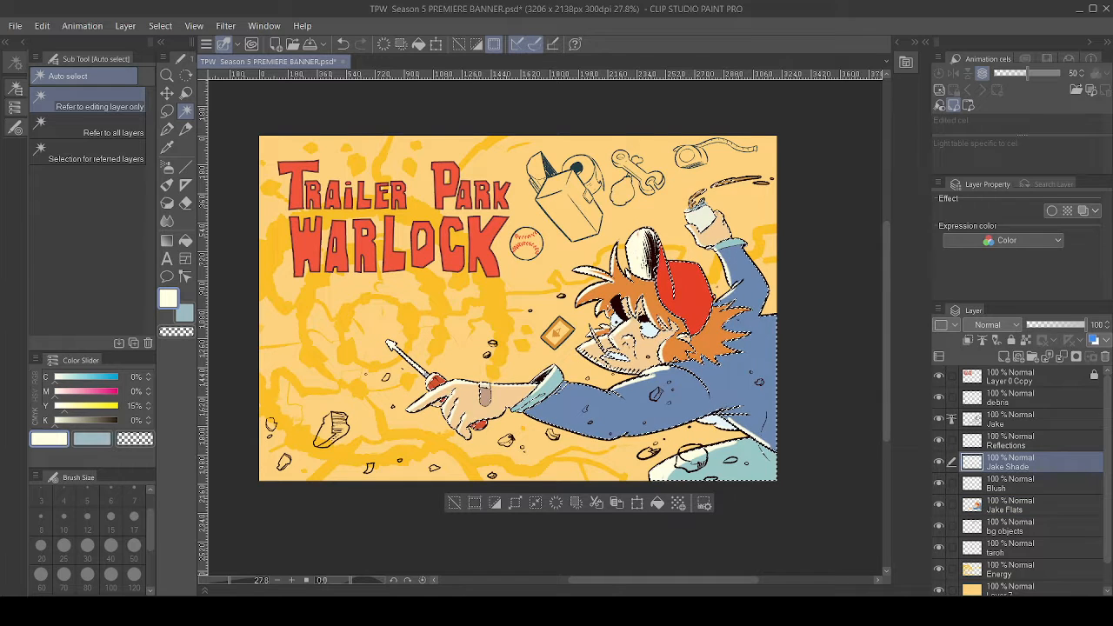
{"action": "key", "text": "b"}
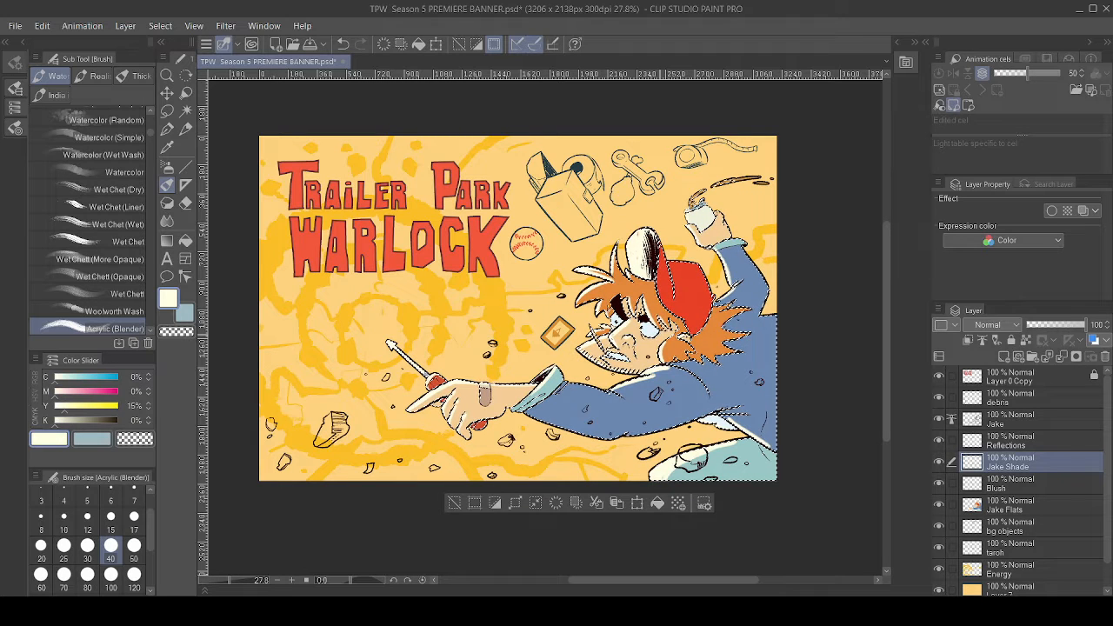
{"action": "key", "text": "ctrl+s"}
- Mix a dark red shading colour of C 58%, M 94%, Y 96% and K 0%
{"action": "left_click", "coordinate": [112, 377]}
{"action": "left_click", "coordinate": [75, 378]}
{"action": "left_click", "coordinate": [105, 391]}
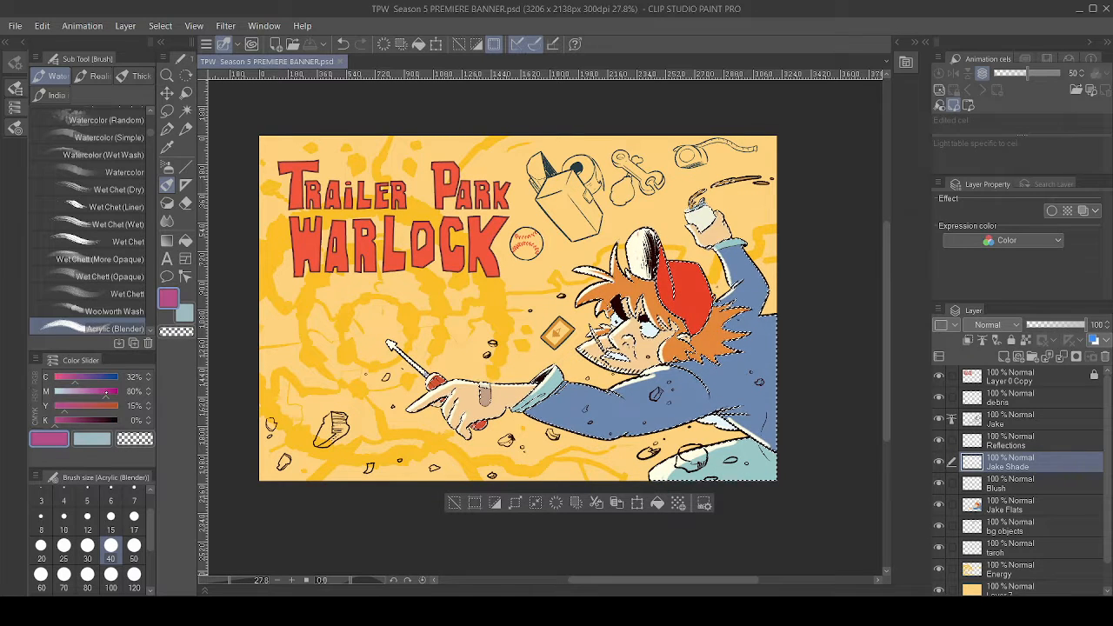
{"action": "left_click", "coordinate": [115, 405]}
{"action": "left_click_drag", "start_coordinate": [69, 377], "coordinate": [87, 378]}
{"action": "left_click", "coordinate": [114, 392]}
{"action": "left_click", "coordinate": [74, 378]}
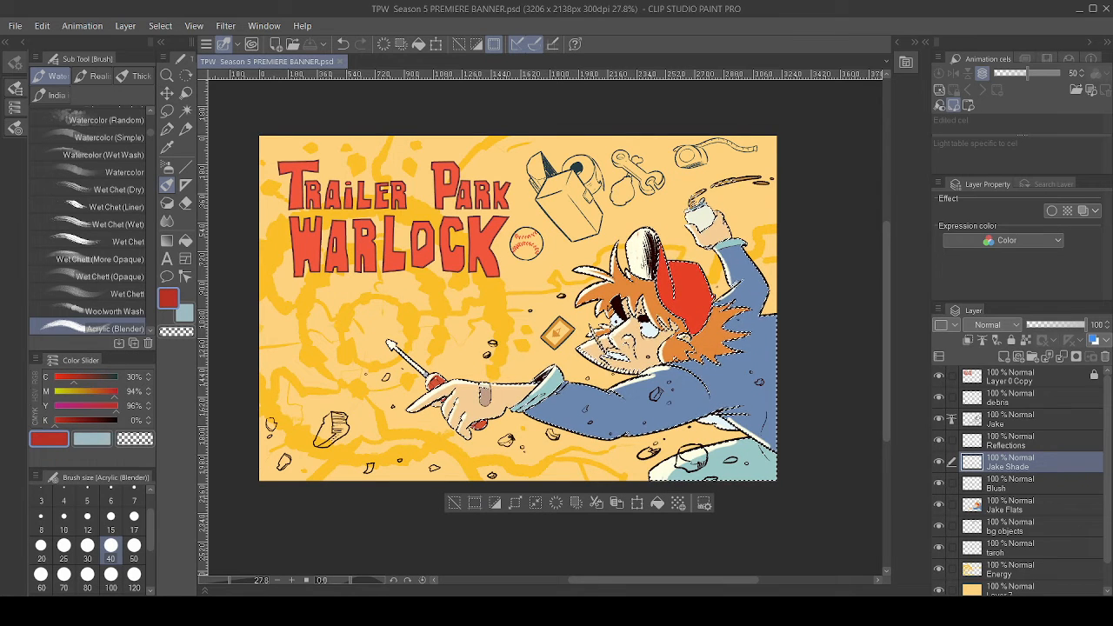
{"action": "left_click", "coordinate": [93, 378]}
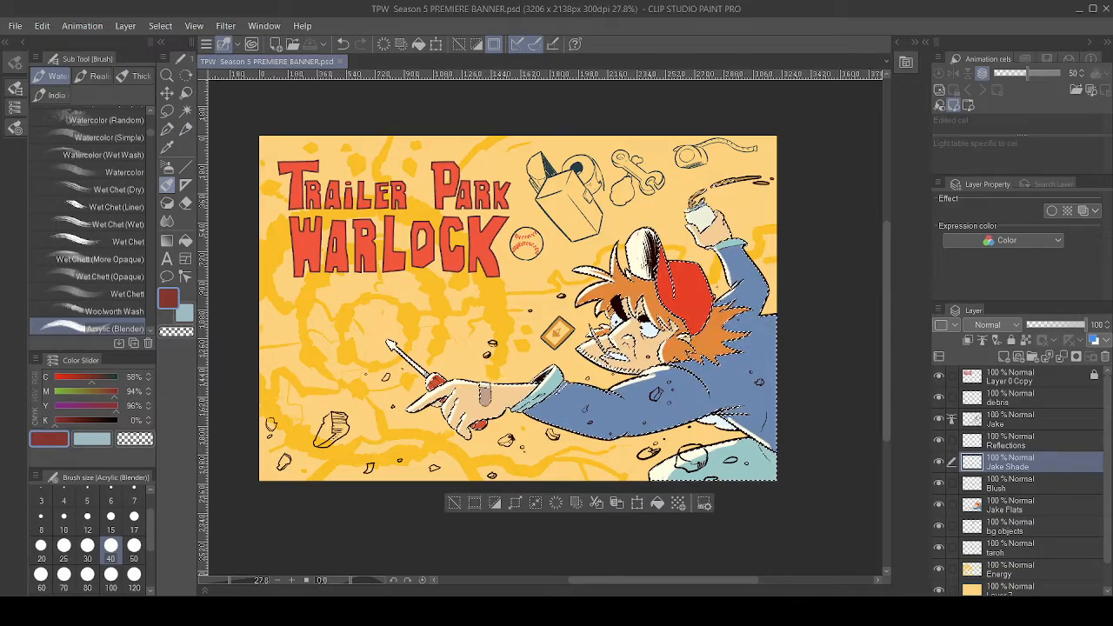
- Paint dark red shade over the screwdriver handle's end and the adjoining fingertip on the Jake Shade layer
{"action": "left_click_drag", "start_coordinate": [700, 387], "coordinate": [660, 269]}
{"action": "scroll", "coordinate": [660, 269], "scroll_direction": "up", "scroll_amount": 4}
{"action": "left_click_drag", "start_coordinate": [435, 287], "coordinate": [661, 282]}
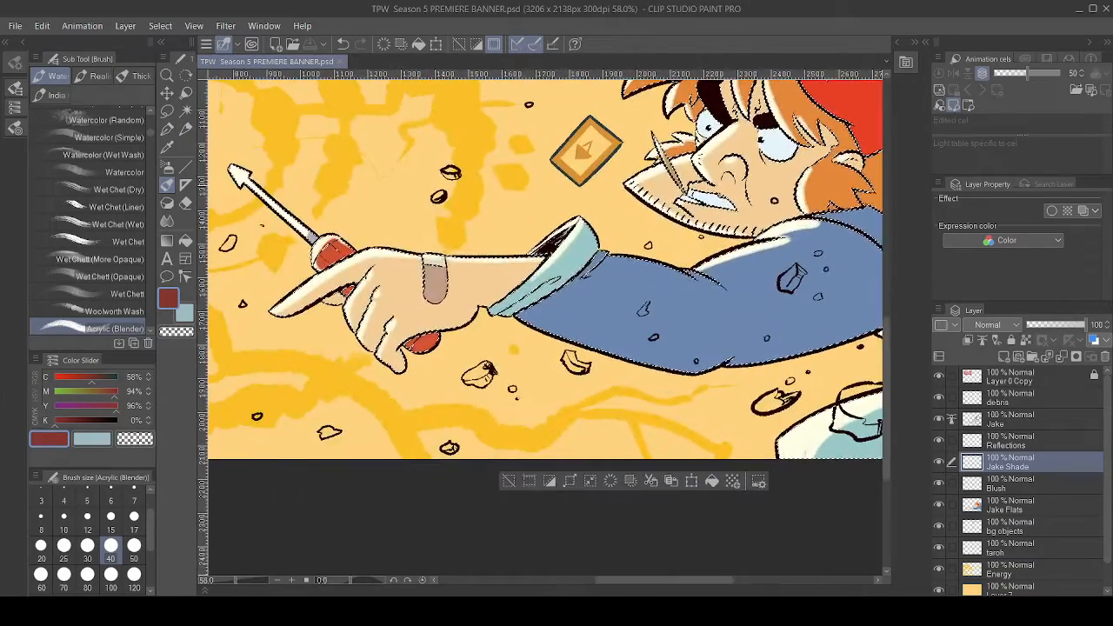
{"action": "left_click_drag", "start_coordinate": [525, 330], "coordinate": [687, 326]}
{"action": "scroll", "coordinate": [687, 326], "scroll_direction": "up", "scroll_amount": 1}
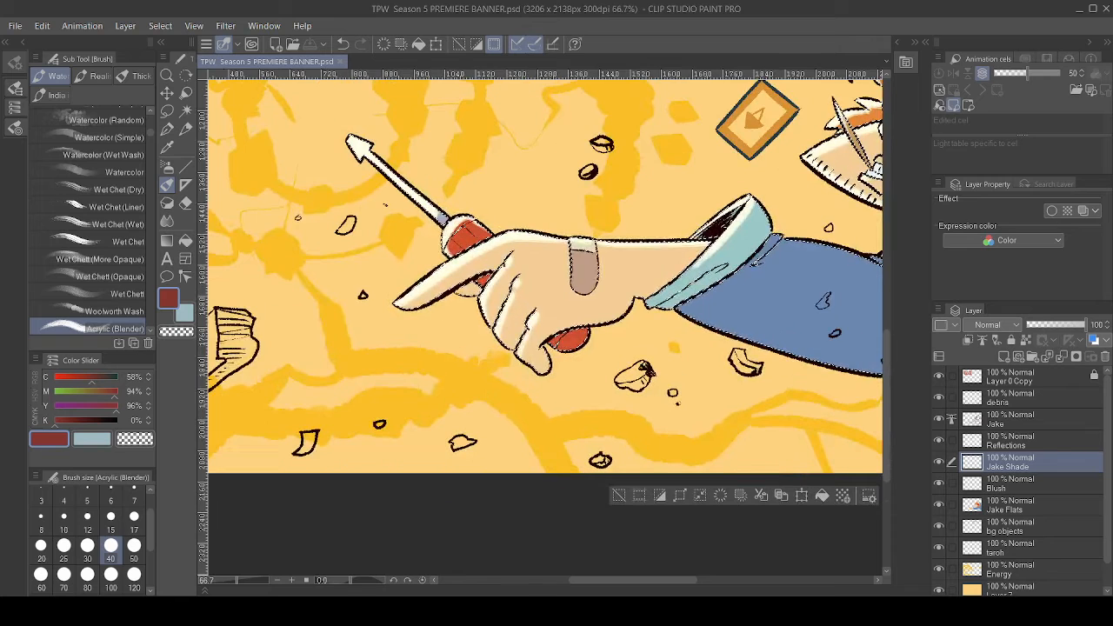
{"action": "left_click_drag", "start_coordinate": [554, 341], "coordinate": [571, 334]}
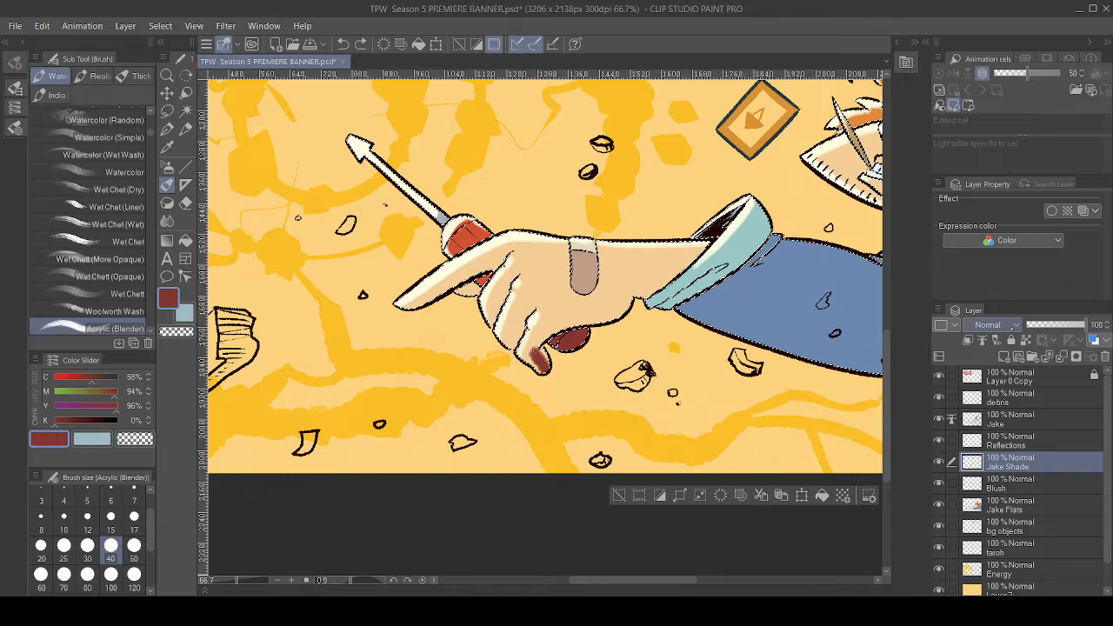
- Set the Jake Shade layer to Multiply blending at 47% opacity
{"action": "left_click", "coordinate": [993, 357]}
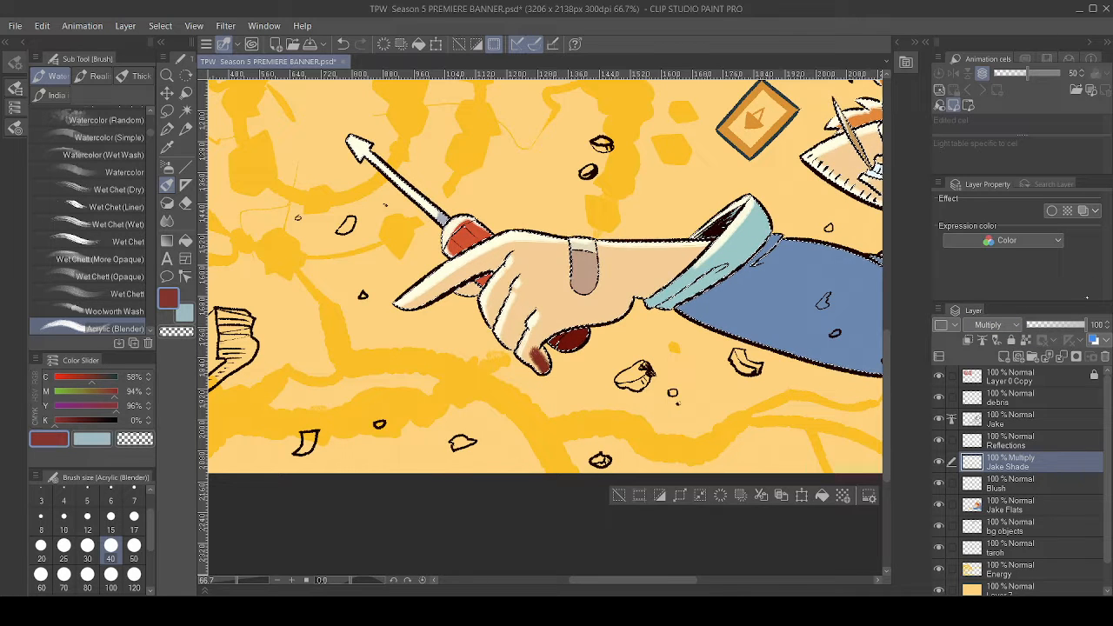
{"action": "left_click", "coordinate": [1058, 324]}
{"action": "left_click_drag", "start_coordinate": [1059, 325], "coordinate": [1053, 324]}
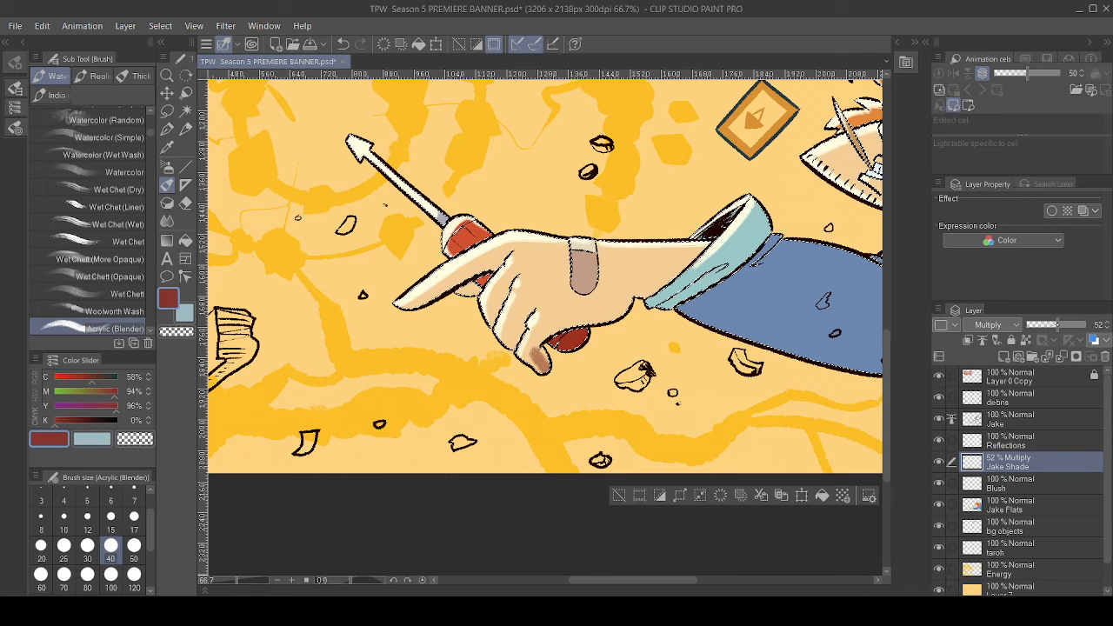
{"action": "left_click_drag", "start_coordinate": [1057, 324], "coordinate": [1052, 325]}
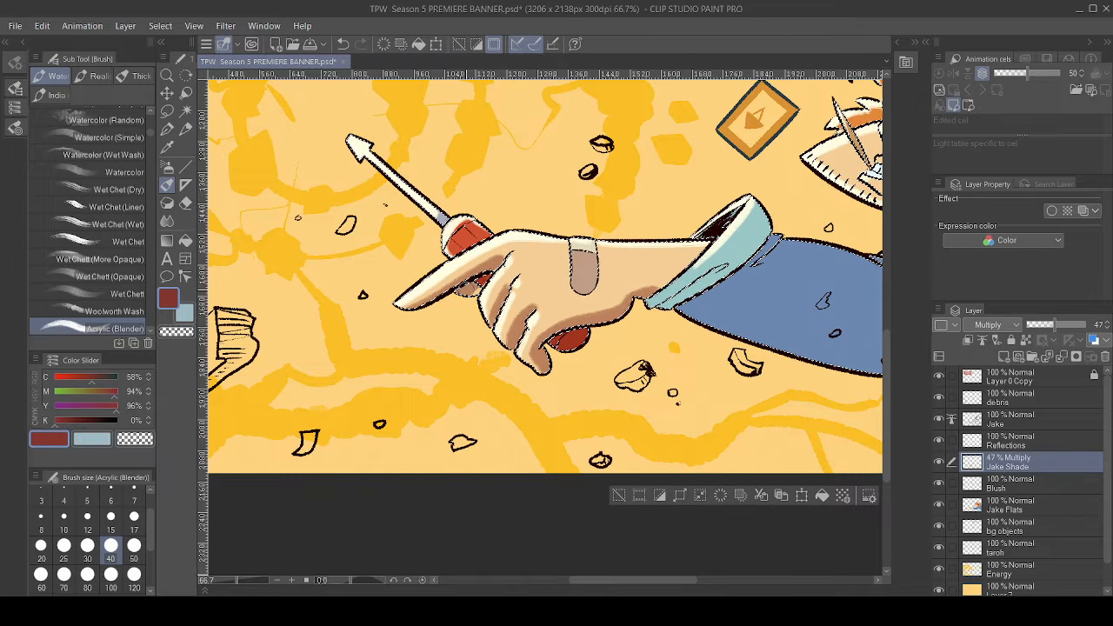
- Shade the undersides of the pointing hand's fingers, palm and wrist on the Jake Shade layer
{"action": "left_click_drag", "start_coordinate": [466, 291], "coordinate": [470, 296]}
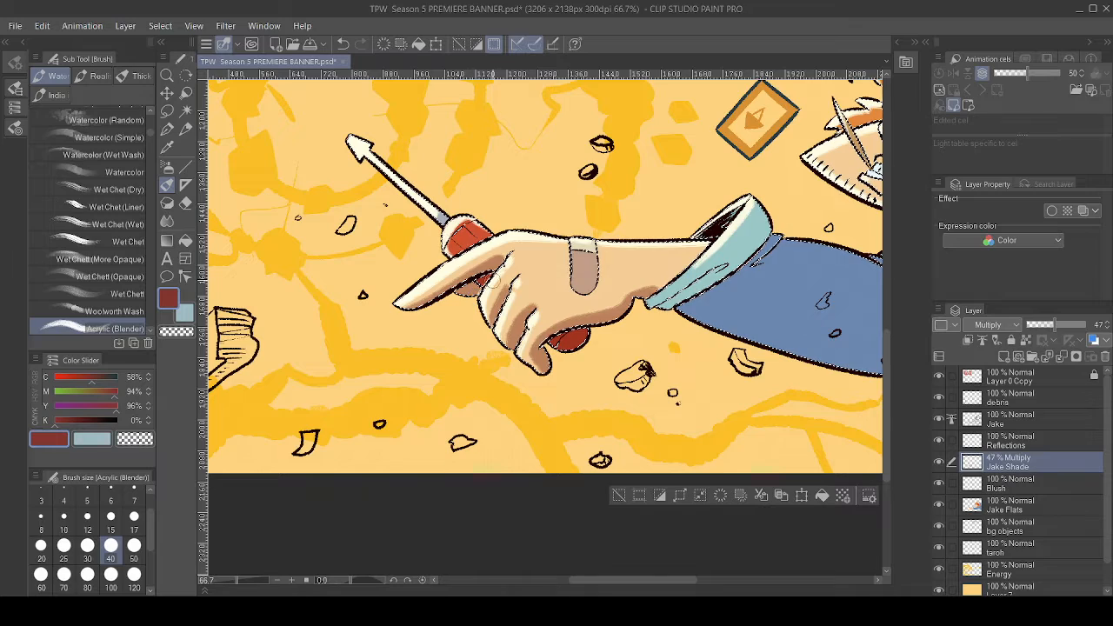
{"action": "left_click_drag", "start_coordinate": [457, 328], "coordinate": [428, 445]}
{"action": "left_click_drag", "start_coordinate": [596, 325], "coordinate": [608, 317]}
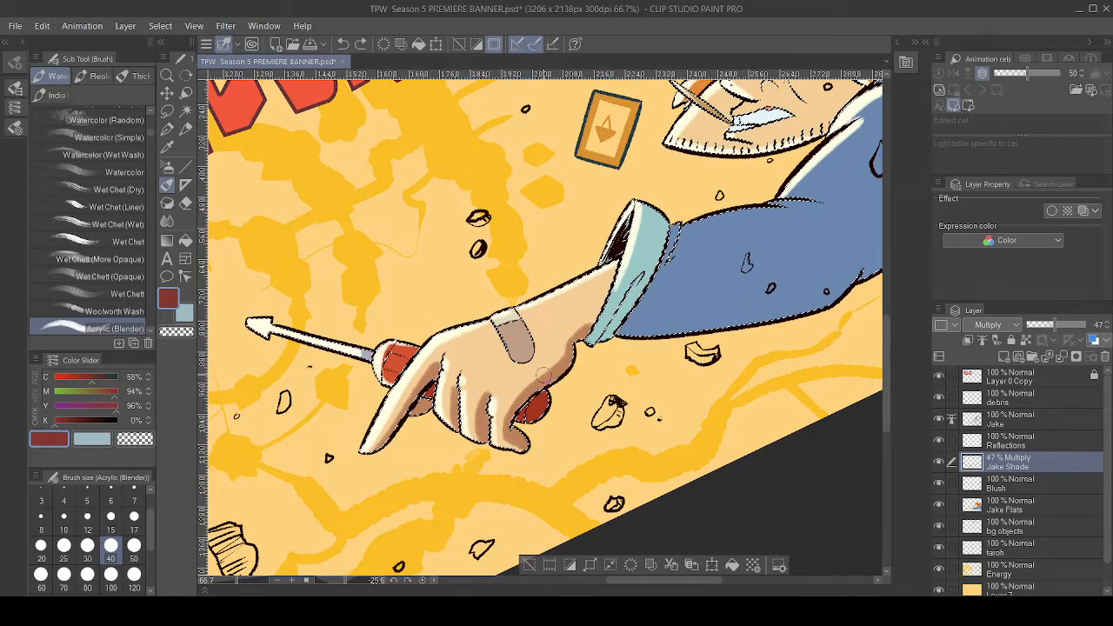
{"action": "key", "text": "e"}
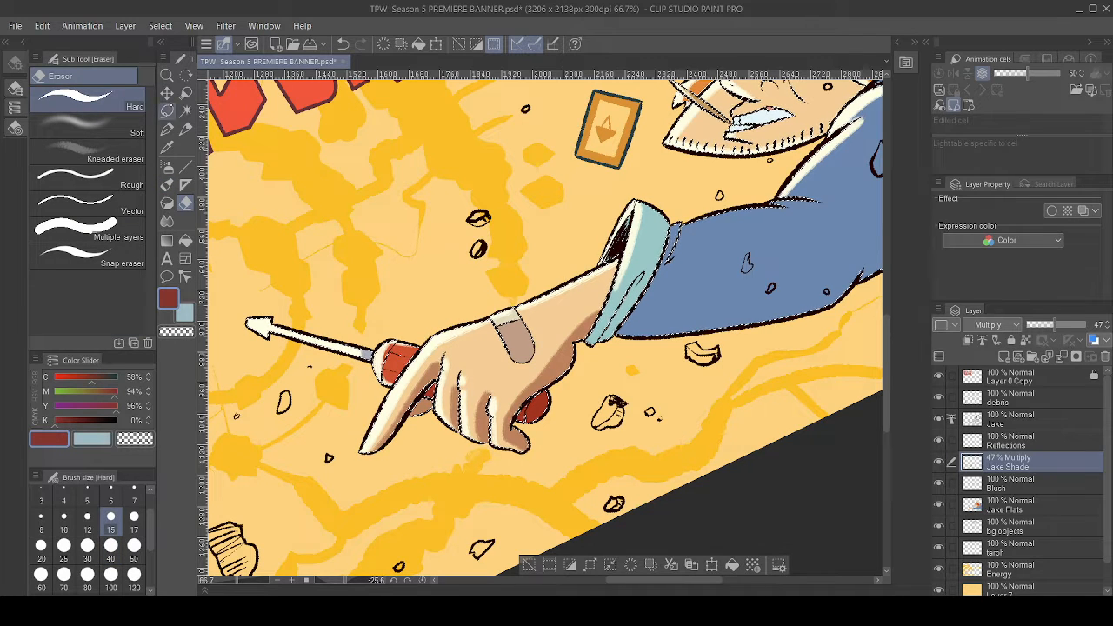
{"action": "left_click", "coordinate": [167, 166]}
{"action": "key", "text": "b"}
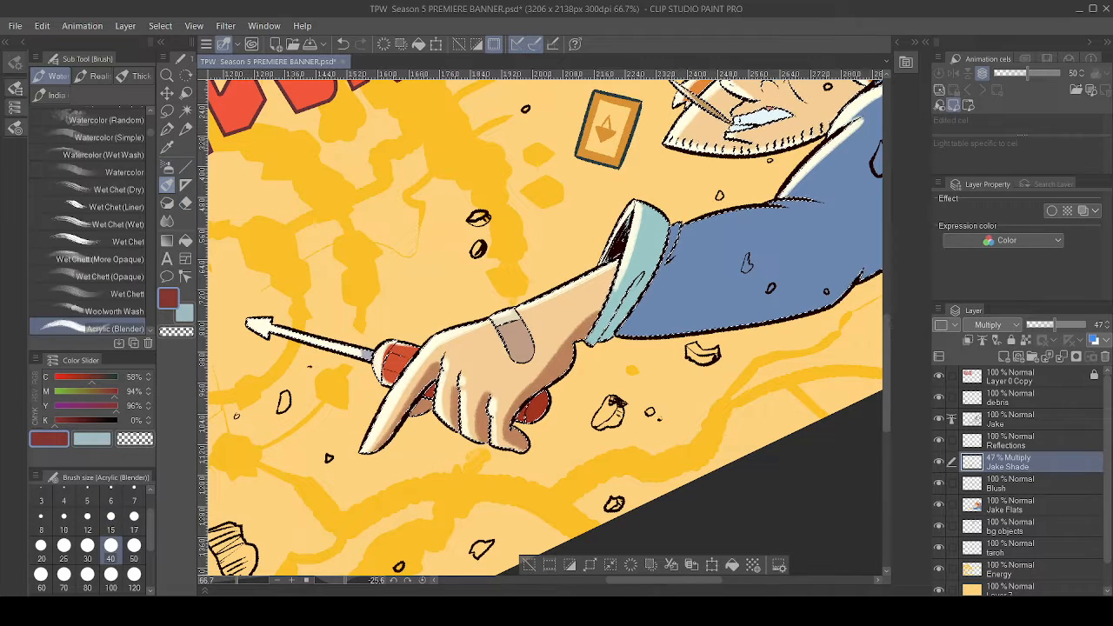
{"action": "mouse_move", "coordinate": [435, 348]}
{"action": "left_mouse_down"}
{"action": "mouse_move", "coordinate": [526, 322]}
{"action": "mouse_move", "coordinate": [592, 321]}
{"action": "left_mouse_up"}
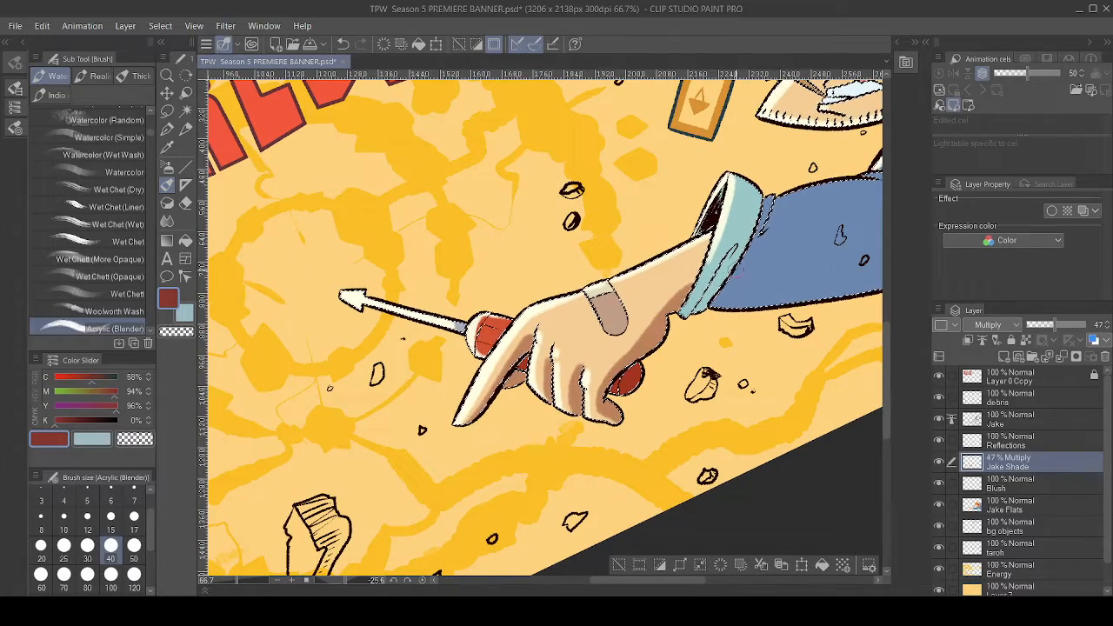
- Shade the lower folds and outer edge of the outstretched arm's teal cuff, replacing an undone stroke
{"action": "left_click_drag", "start_coordinate": [408, 311], "coordinate": [245, 381]}
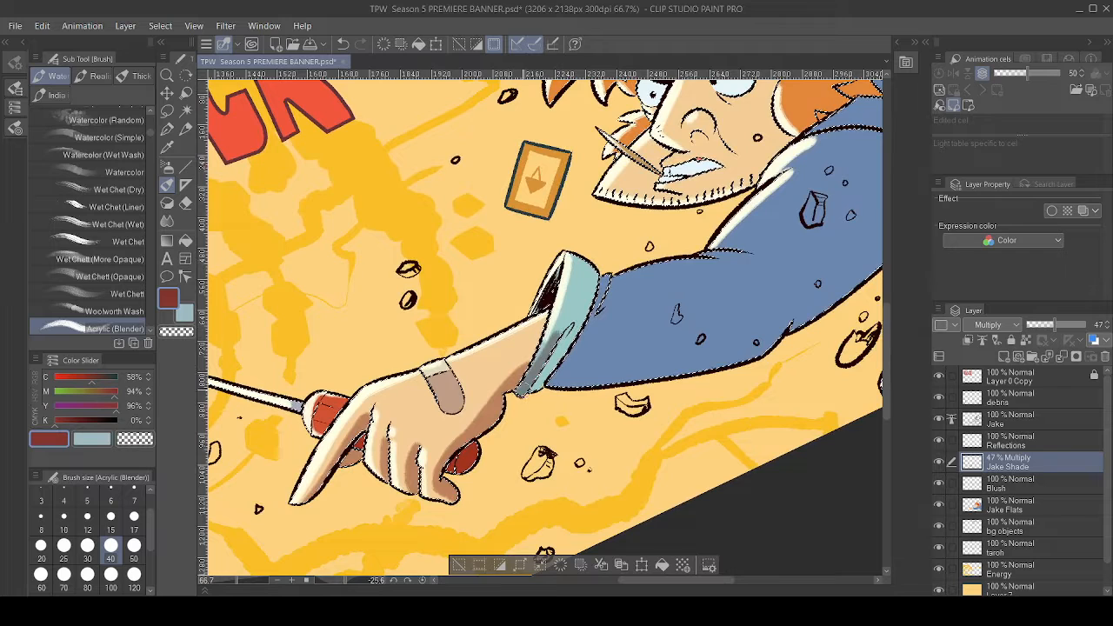
{"action": "key", "text": "ctrl+z"}
{"action": "left_click_drag", "start_coordinate": [574, 325], "coordinate": [529, 390]}
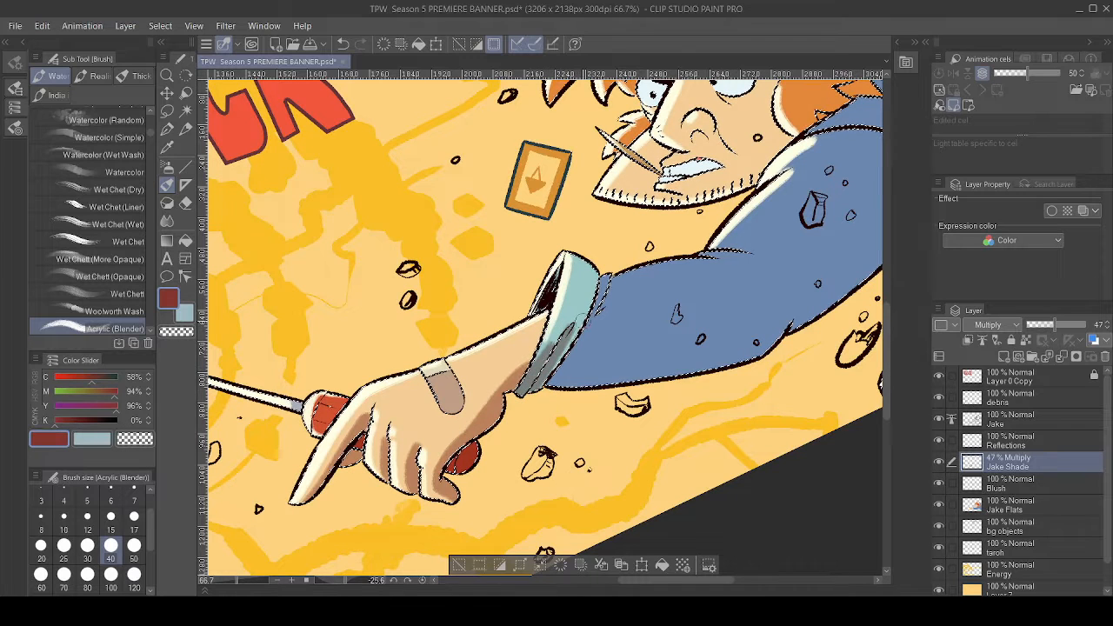
{"action": "left_click_drag", "start_coordinate": [594, 273], "coordinate": [556, 349]}
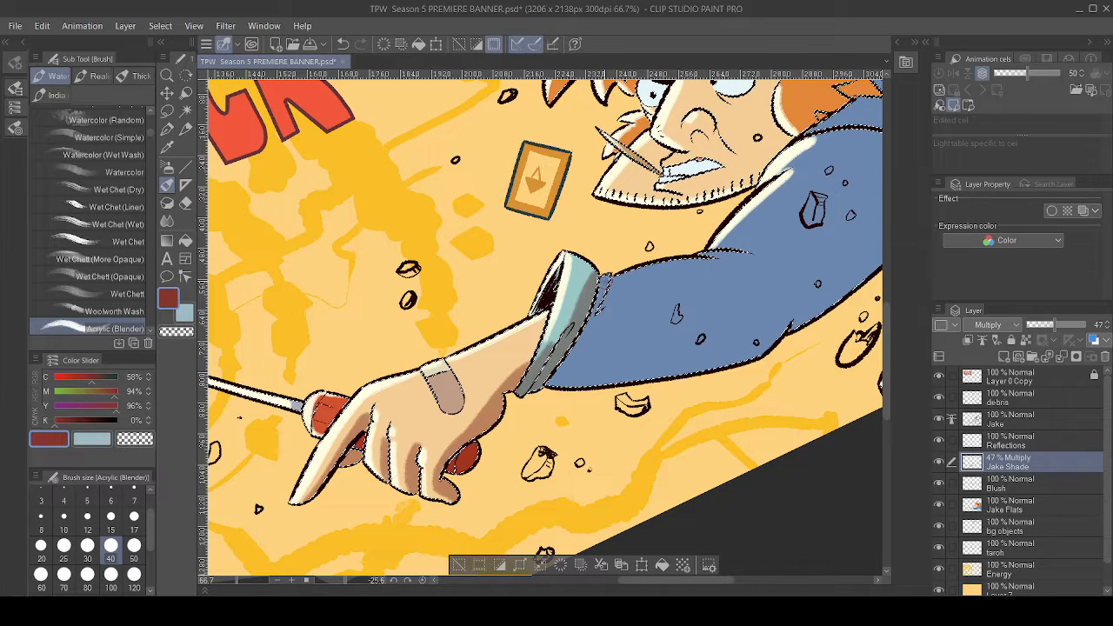
- Shade the outstretched forearm's sleeve from the cuff to the elbow, using brush size 80 for the broad strokes
{"action": "left_click_drag", "start_coordinate": [740, 256], "coordinate": [609, 291]}
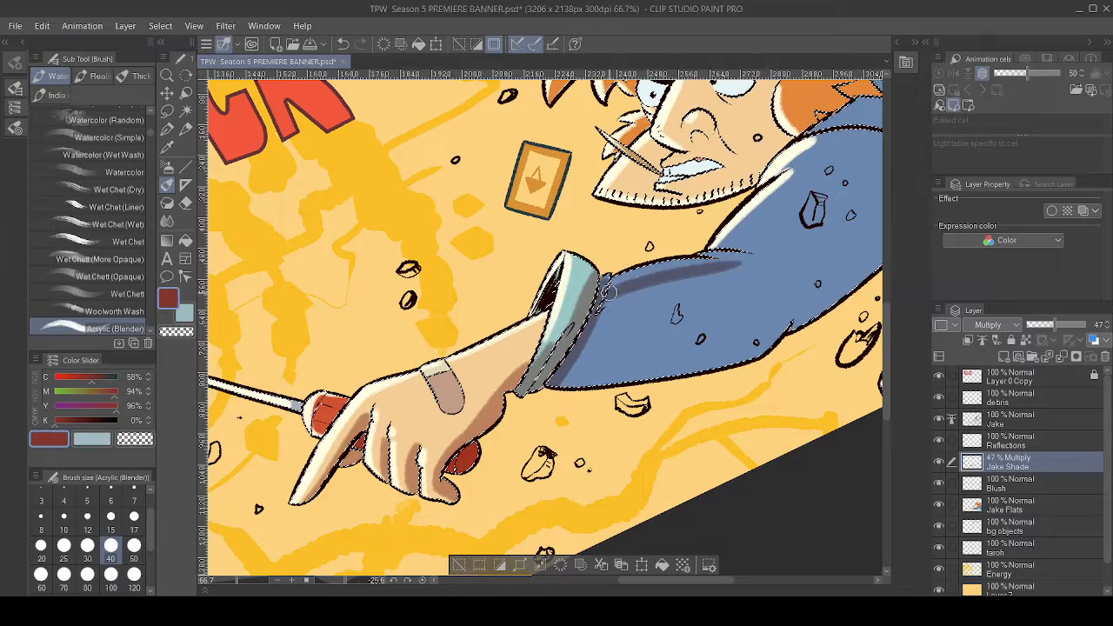
{"action": "mouse_move", "coordinate": [701, 263]}
{"action": "left_mouse_down"}
{"action": "mouse_move", "coordinate": [757, 260]}
{"action": "mouse_move", "coordinate": [609, 278]}
{"action": "left_mouse_up"}
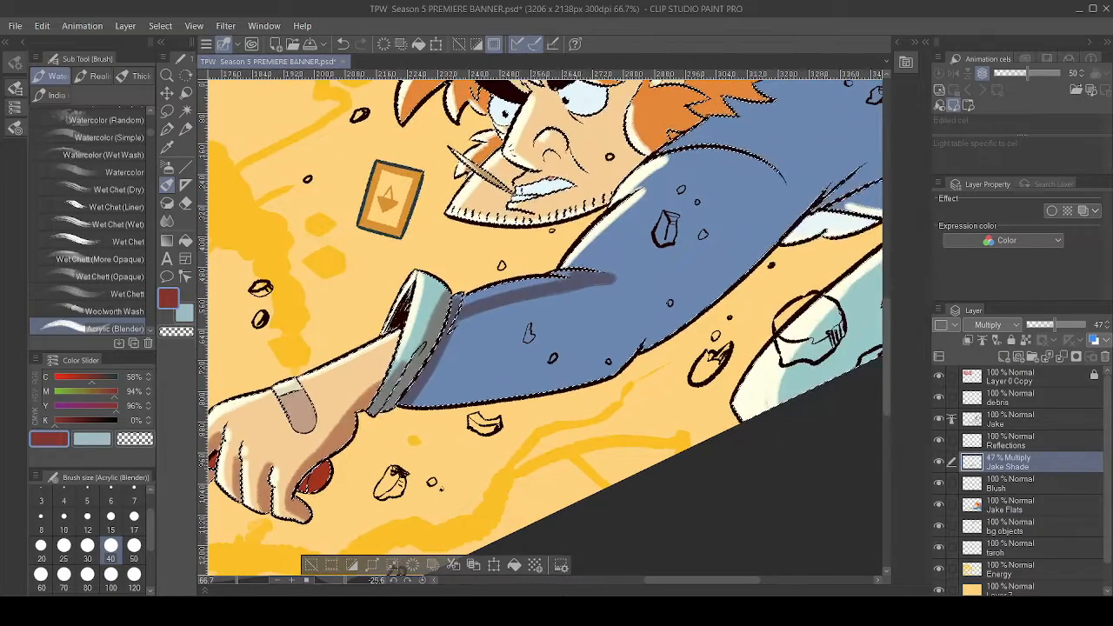
{"action": "left_click", "coordinate": [87, 574]}
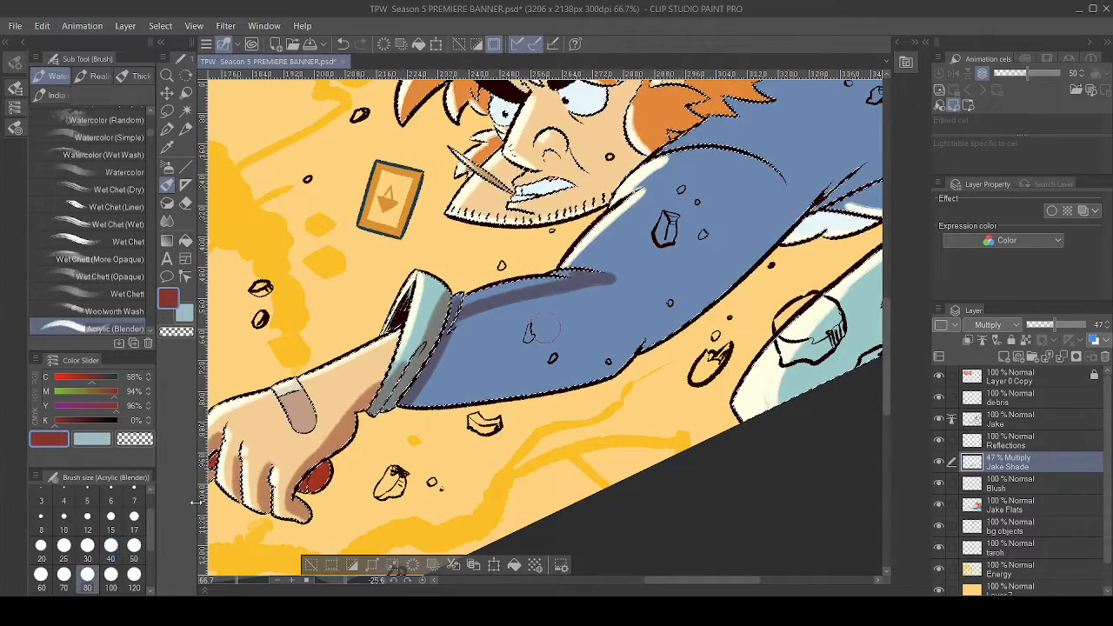
{"action": "left_click_drag", "start_coordinate": [439, 383], "coordinate": [492, 352]}
{"action": "mouse_move", "coordinate": [628, 284]}
{"action": "left_mouse_down"}
{"action": "mouse_move", "coordinate": [470, 324]}
{"action": "mouse_move", "coordinate": [665, 284]}
{"action": "mouse_move", "coordinate": [430, 403]}
{"action": "left_mouse_up"}
{"action": "left_click_drag", "start_coordinate": [653, 273], "coordinate": [745, 232]}
{"action": "left_click_drag", "start_coordinate": [772, 184], "coordinate": [628, 327]}
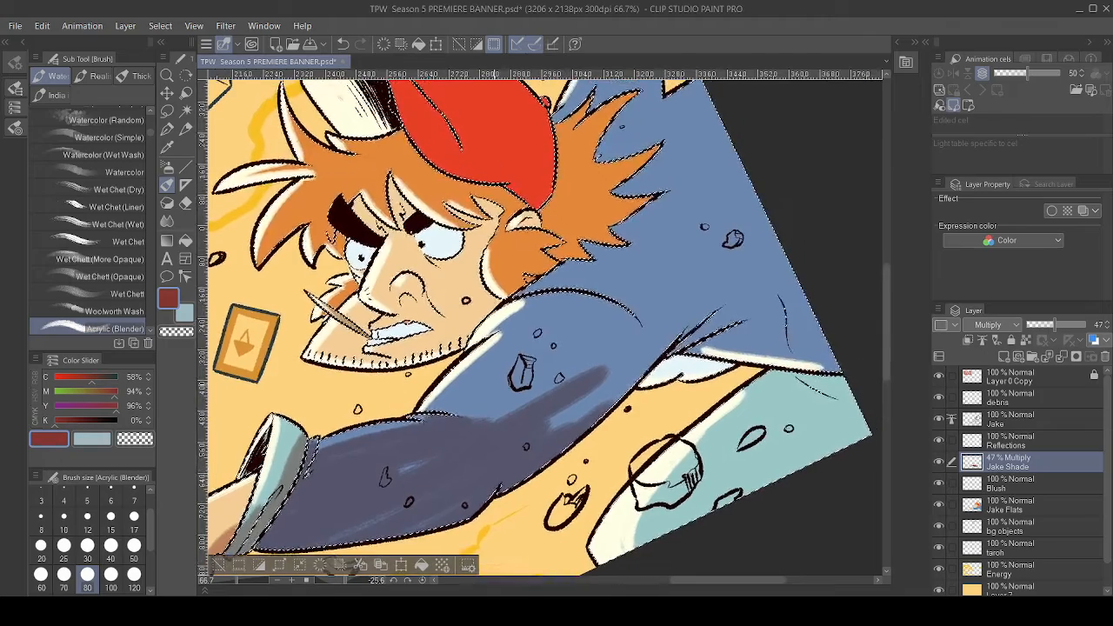
- Fill the upper arm's sleeve with shade up to the shoulder, leaving its lit upper edge unpainted
{"action": "mouse_move", "coordinate": [470, 408]}
{"action": "left_mouse_down"}
{"action": "mouse_move", "coordinate": [526, 348]}
{"action": "mouse_move", "coordinate": [590, 313]}
{"action": "left_mouse_up"}
{"action": "mouse_move", "coordinate": [557, 382]}
{"action": "left_mouse_down"}
{"action": "mouse_move", "coordinate": [642, 300]}
{"action": "mouse_move", "coordinate": [544, 382]}
{"action": "mouse_move", "coordinate": [569, 319]}
{"action": "left_mouse_up"}
{"action": "mouse_move", "coordinate": [522, 370]}
{"action": "left_mouse_down"}
{"action": "mouse_move", "coordinate": [642, 306]}
{"action": "mouse_move", "coordinate": [567, 398]}
{"action": "mouse_move", "coordinate": [527, 391]}
{"action": "mouse_move", "coordinate": [639, 330]}
{"action": "left_mouse_up"}
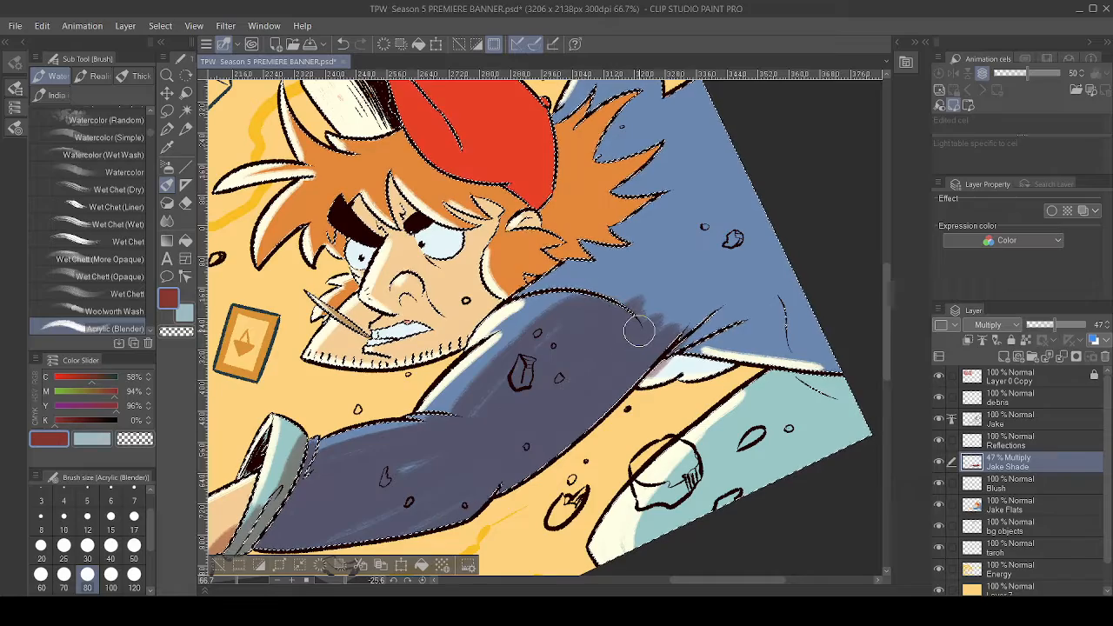
- Extend the shade over the shoulder beneath the hair and across the shirt's lower torso to its hem
{"action": "mouse_move", "coordinate": [385, 478]}
{"action": "left_mouse_down"}
{"action": "mouse_move", "coordinate": [459, 438]}
{"action": "mouse_move", "coordinate": [555, 321]}
{"action": "mouse_move", "coordinate": [506, 389]}
{"action": "mouse_move", "coordinate": [602, 283]}
{"action": "mouse_move", "coordinate": [486, 370]}
{"action": "mouse_move", "coordinate": [617, 275]}
{"action": "mouse_move", "coordinate": [529, 325]}
{"action": "mouse_move", "coordinate": [626, 279]}
{"action": "mouse_move", "coordinate": [402, 433]}
{"action": "left_mouse_up"}
{"action": "mouse_move", "coordinate": [469, 286]}
{"action": "left_mouse_down"}
{"action": "mouse_move", "coordinate": [557, 320]}
{"action": "mouse_move", "coordinate": [565, 313]}
{"action": "left_mouse_up"}
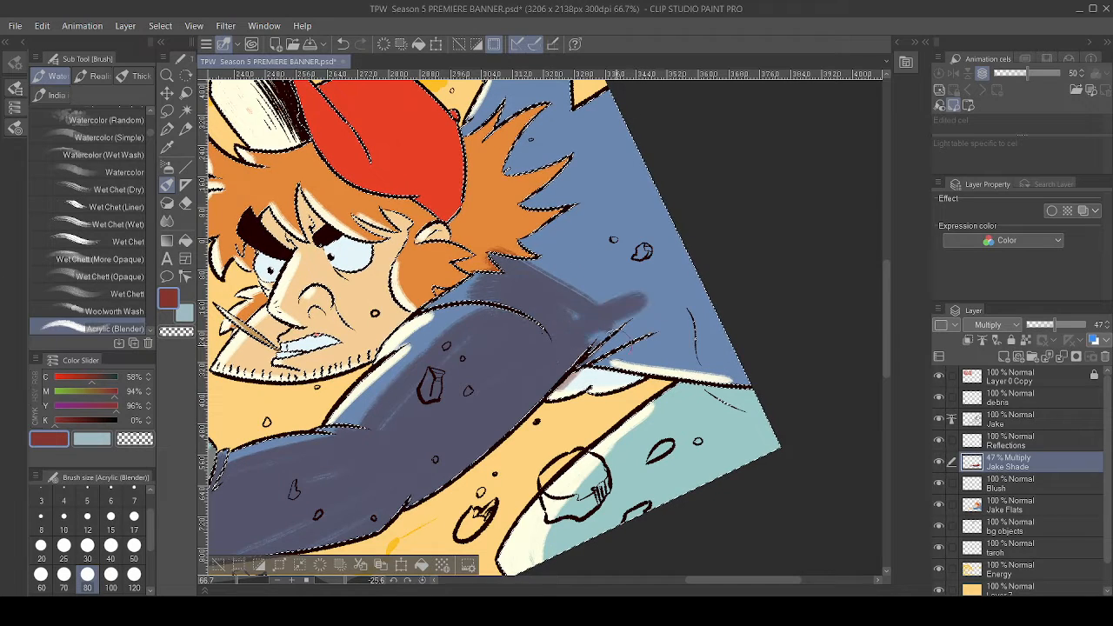
{"action": "key", "text": "e"}
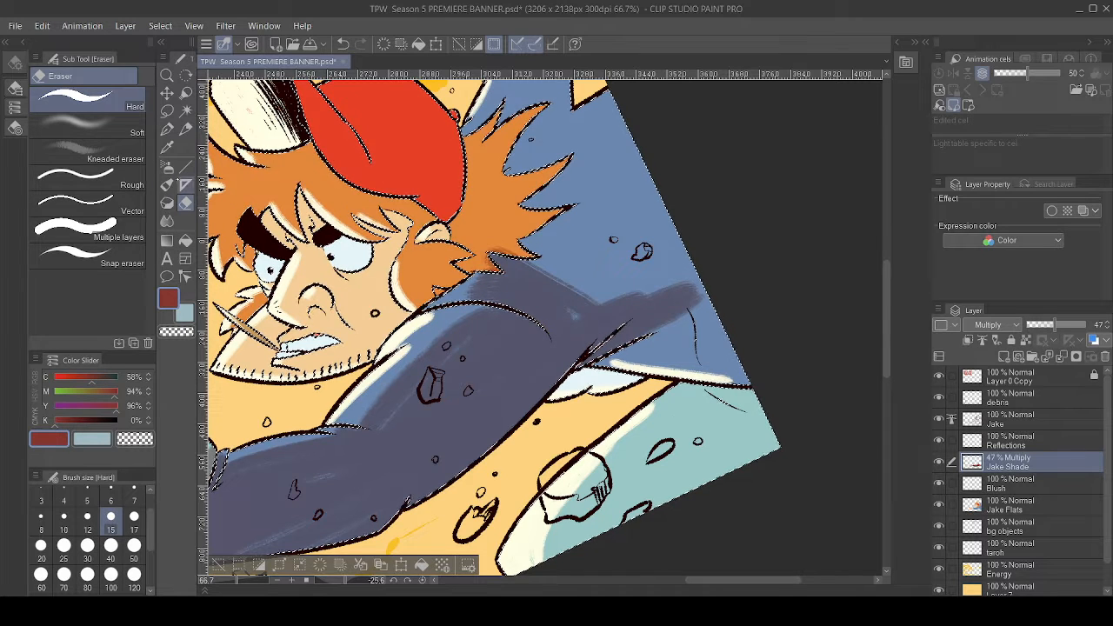
{"action": "key", "text": "b"}
{"action": "key", "text": "ctrl+z"}
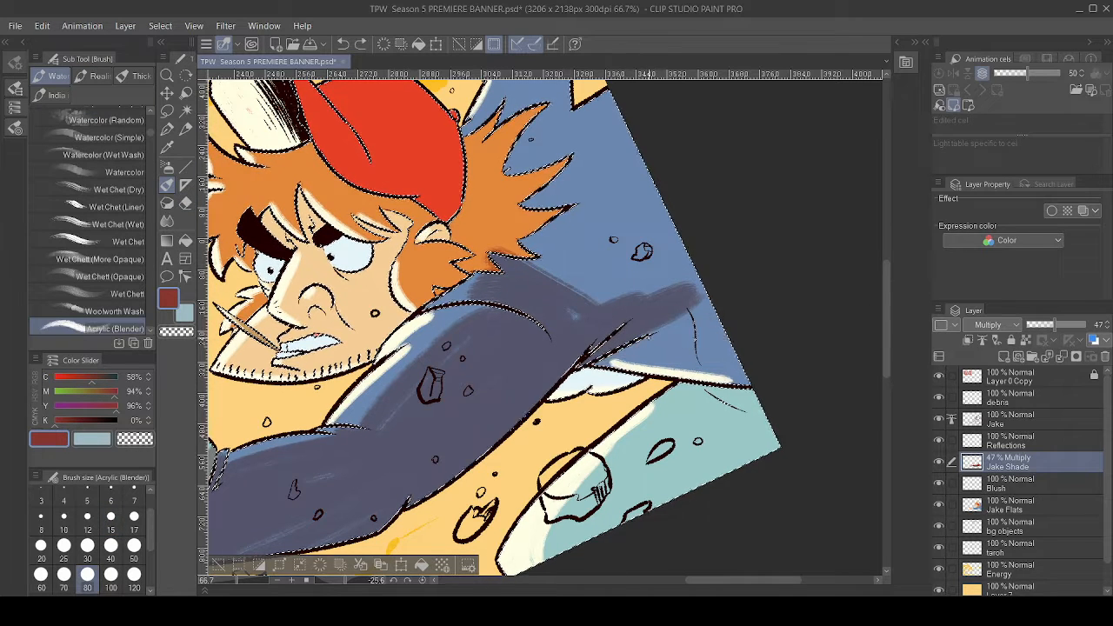
{"action": "left_click_drag", "start_coordinate": [609, 337], "coordinate": [872, 355]}
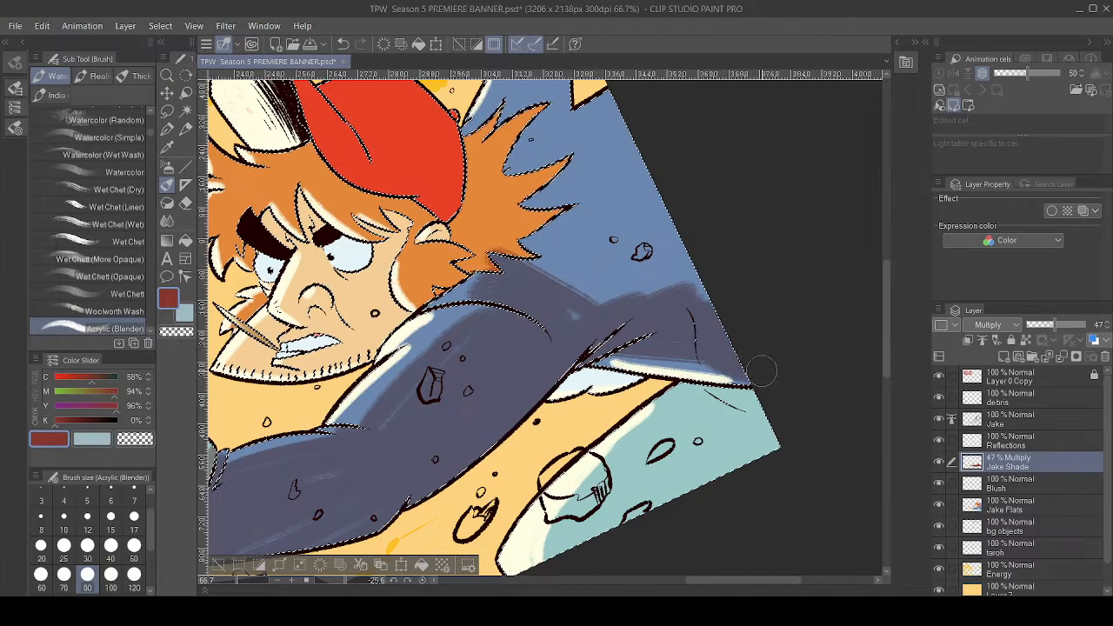
{"action": "scroll", "coordinate": [795, 374], "scroll_direction": "down", "scroll_amount": 2}
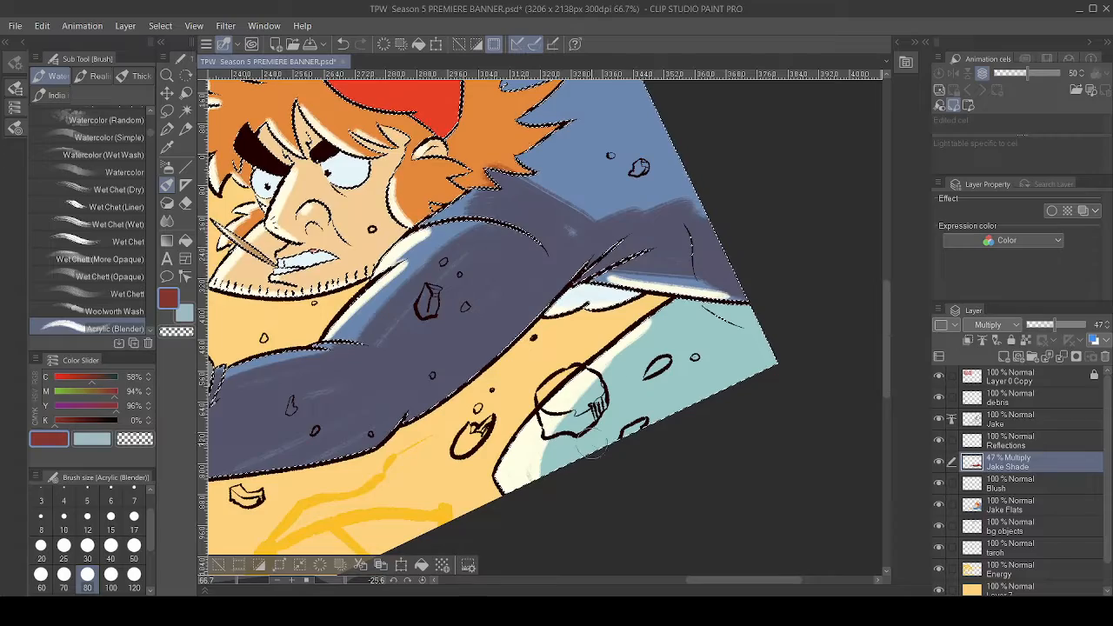
{"action": "scroll", "coordinate": [720, 337], "scroll_direction": "down", "scroll_amount": 2}
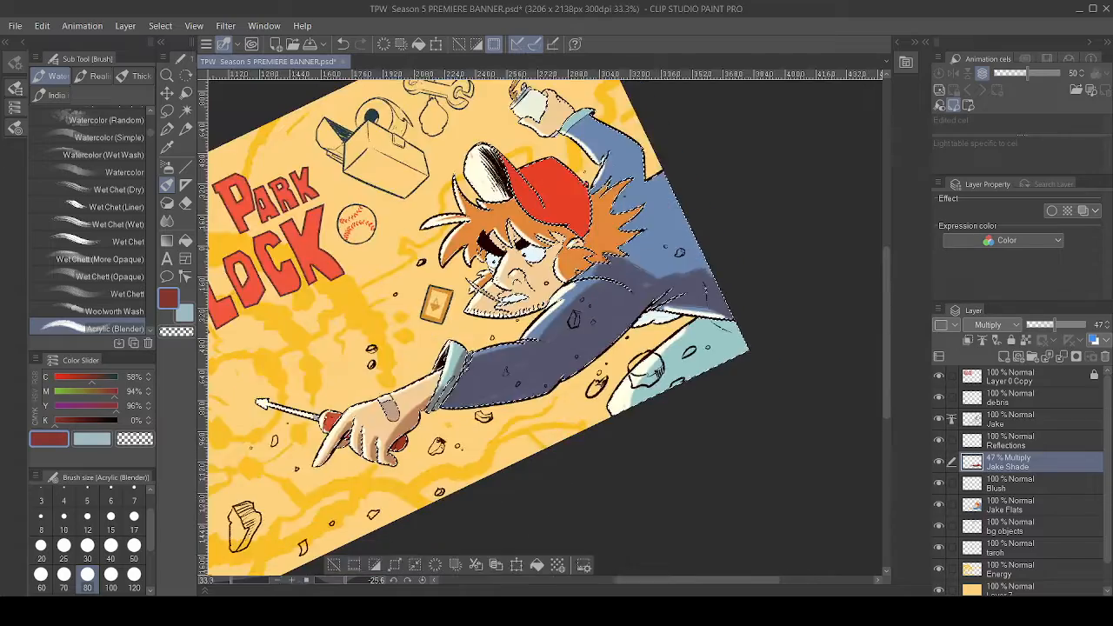
{"action": "mouse_move", "coordinate": [716, 356]}
{"action": "left_mouse_down"}
{"action": "mouse_move", "coordinate": [770, 342]}
{"action": "mouse_move", "coordinate": [727, 351]}
{"action": "left_mouse_up"}
{"action": "scroll", "coordinate": [727, 352], "scroll_direction": "up", "scroll_amount": 2}
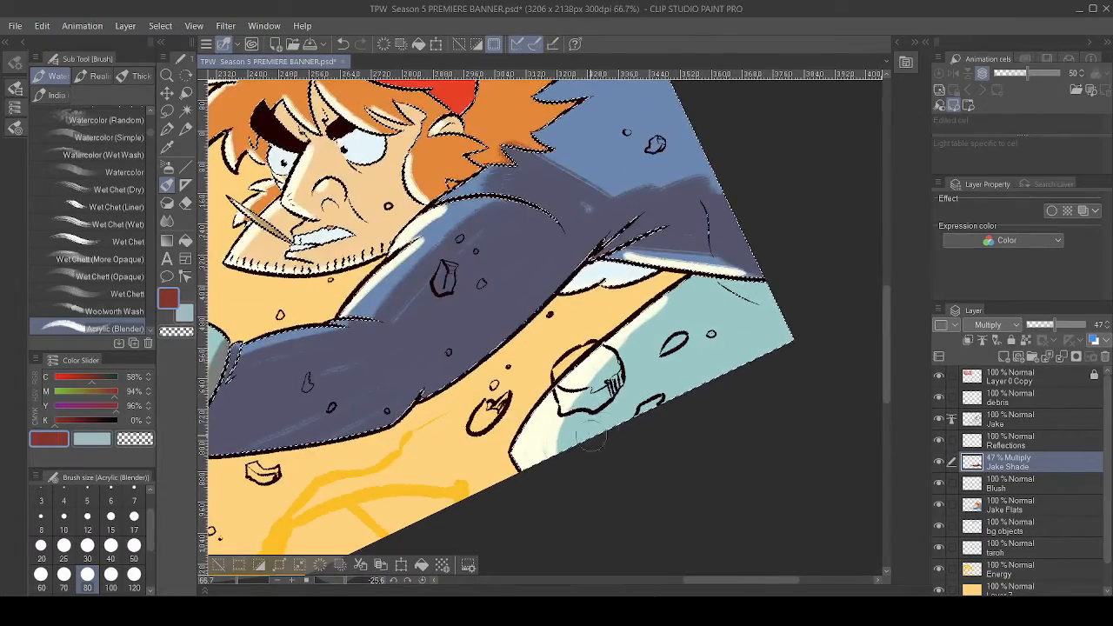
- Shade the teal trousers below their lit edge and the orange hair behind the ear and cap
{"action": "mouse_move", "coordinate": [591, 437]}
{"action": "left_mouse_down"}
{"action": "mouse_move", "coordinate": [650, 365]}
{"action": "mouse_move", "coordinate": [749, 295]}
{"action": "mouse_move", "coordinate": [698, 330]}
{"action": "mouse_move", "coordinate": [685, 360]}
{"action": "left_mouse_up"}
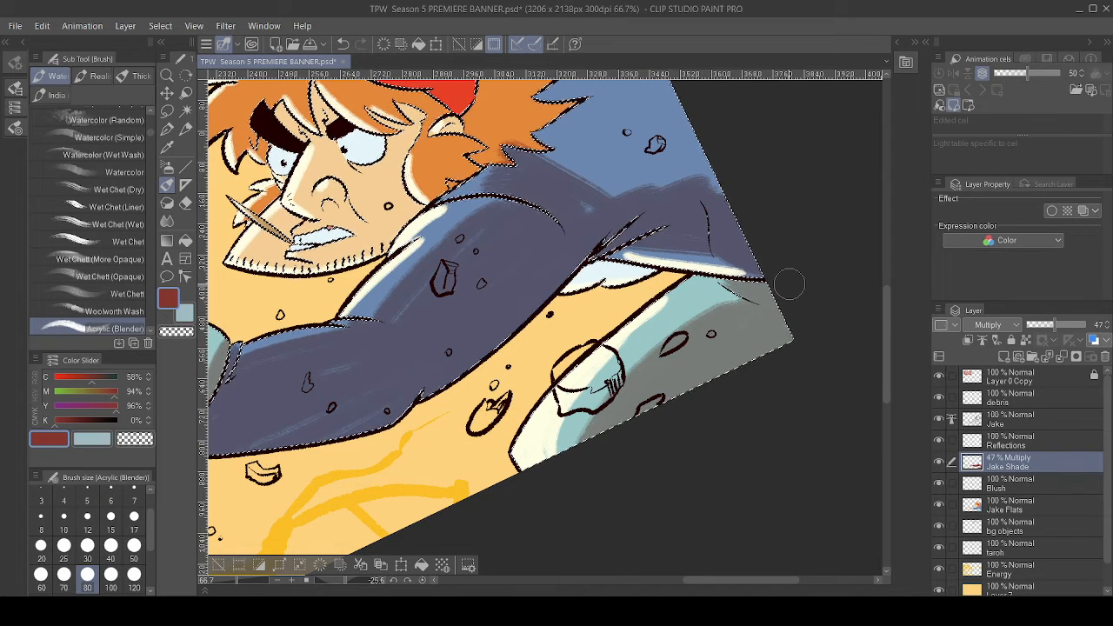
{"action": "left_click_drag", "start_coordinate": [643, 218], "coordinate": [626, 396]}
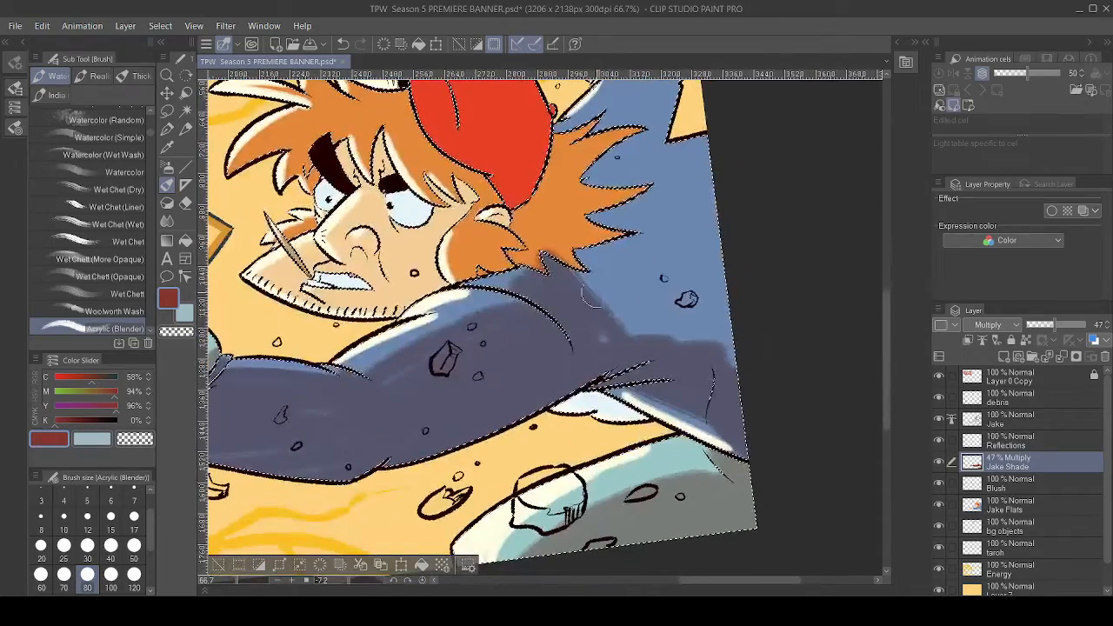
{"action": "left_click_drag", "start_coordinate": [623, 334], "coordinate": [717, 412]}
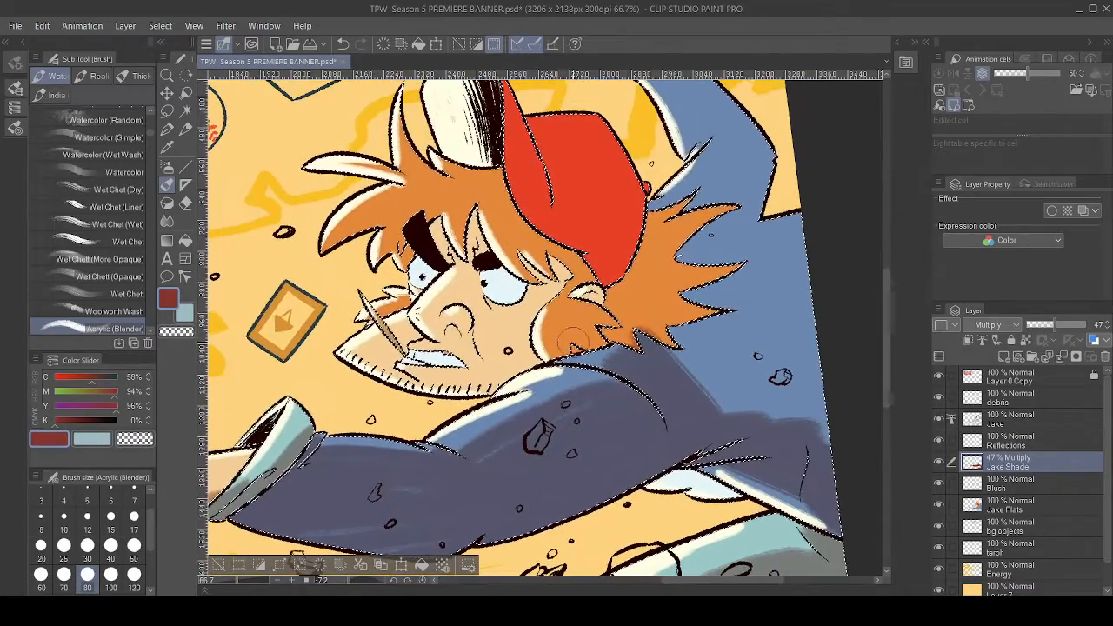
{"action": "mouse_move", "coordinate": [574, 341]}
{"action": "left_mouse_down"}
{"action": "mouse_move", "coordinate": [609, 299]}
{"action": "mouse_move", "coordinate": [558, 338]}
{"action": "mouse_move", "coordinate": [605, 312]}
{"action": "mouse_move", "coordinate": [587, 333]}
{"action": "mouse_move", "coordinate": [668, 315]}
{"action": "mouse_move", "coordinate": [574, 336]}
{"action": "mouse_move", "coordinate": [659, 315]}
{"action": "mouse_move", "coordinate": [590, 332]}
{"action": "mouse_move", "coordinate": [687, 332]}
{"action": "mouse_move", "coordinate": [590, 327]}
{"action": "mouse_move", "coordinate": [687, 347]}
{"action": "mouse_move", "coordinate": [609, 361]}
{"action": "left_mouse_up"}
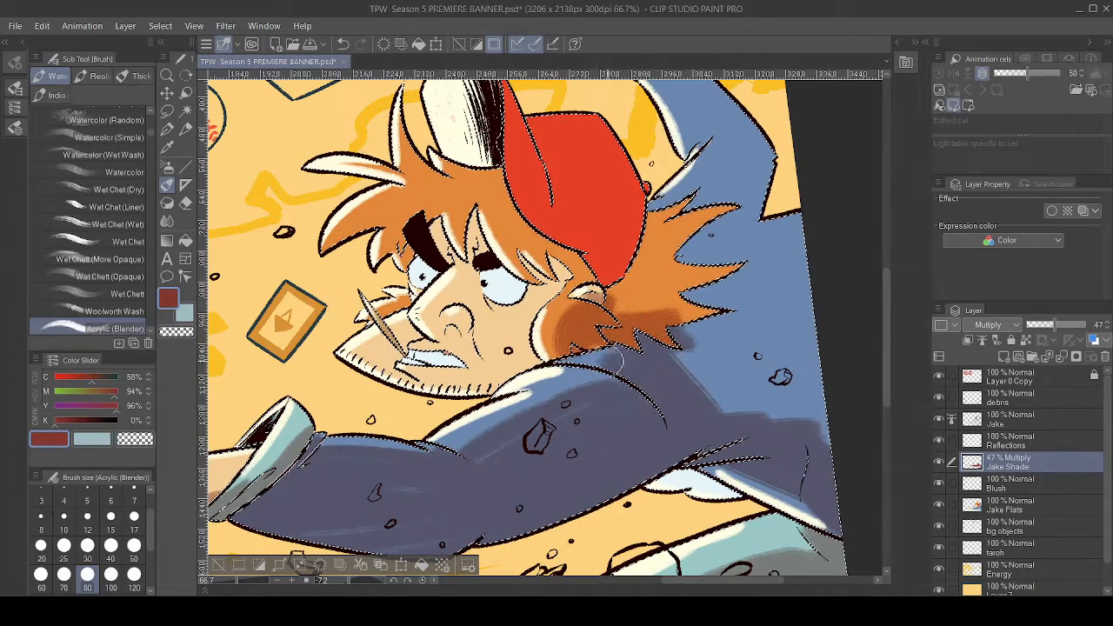
{"action": "mouse_move", "coordinate": [601, 322]}
{"action": "left_mouse_down"}
{"action": "mouse_move", "coordinate": [791, 254]}
{"action": "mouse_move", "coordinate": [662, 288]}
{"action": "mouse_move", "coordinate": [729, 250]}
{"action": "left_mouse_up"}
{"action": "left_click_drag", "start_coordinate": [642, 265], "coordinate": [731, 231]}
{"action": "left_click_drag", "start_coordinate": [648, 244], "coordinate": [744, 205]}
- Cover the shirt's back with shade and extend it up the raised arm's sleeve onto its teal cuff
{"action": "mouse_move", "coordinate": [661, 222]}
{"action": "left_mouse_down"}
{"action": "mouse_move", "coordinate": [694, 226]}
{"action": "mouse_move", "coordinate": [646, 259]}
{"action": "mouse_move", "coordinate": [738, 188]}
{"action": "mouse_move", "coordinate": [659, 231]}
{"action": "mouse_move", "coordinate": [766, 141]}
{"action": "mouse_move", "coordinate": [776, 153]}
{"action": "mouse_move", "coordinate": [660, 269]}
{"action": "mouse_move", "coordinate": [686, 284]}
{"action": "mouse_move", "coordinate": [667, 319]}
{"action": "mouse_move", "coordinate": [844, 255]}
{"action": "mouse_move", "coordinate": [850, 288]}
{"action": "mouse_move", "coordinate": [695, 379]}
{"action": "mouse_move", "coordinate": [702, 403]}
{"action": "mouse_move", "coordinate": [767, 384]}
{"action": "mouse_move", "coordinate": [819, 444]}
{"action": "left_mouse_up"}
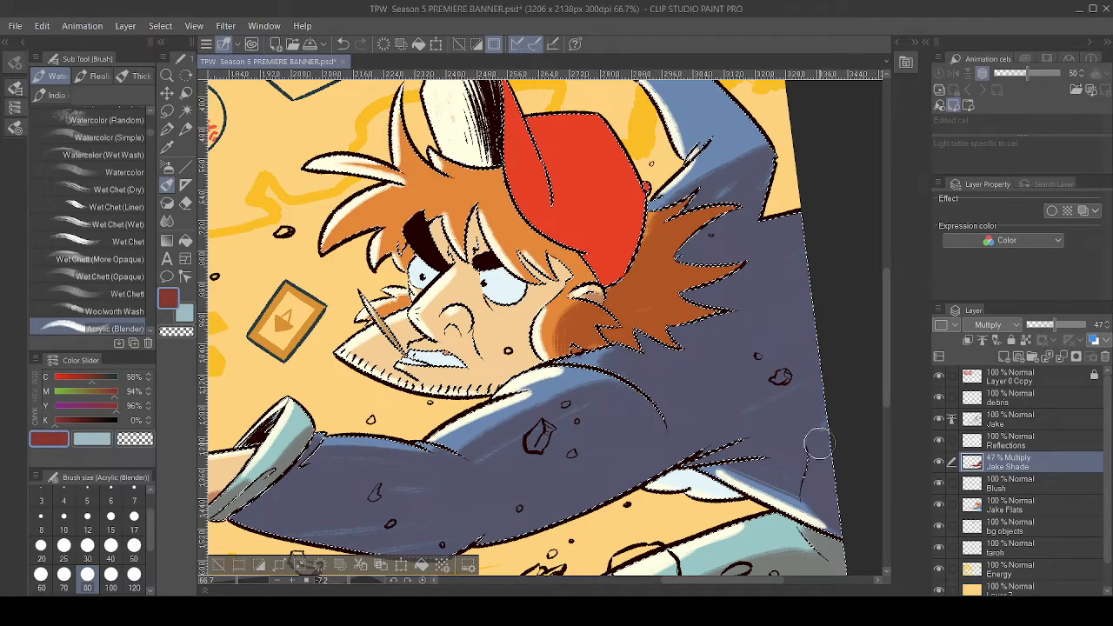
{"action": "mouse_move", "coordinate": [730, 171]}
{"action": "left_mouse_down"}
{"action": "mouse_move", "coordinate": [709, 366]}
{"action": "mouse_move", "coordinate": [738, 327]}
{"action": "left_mouse_up"}
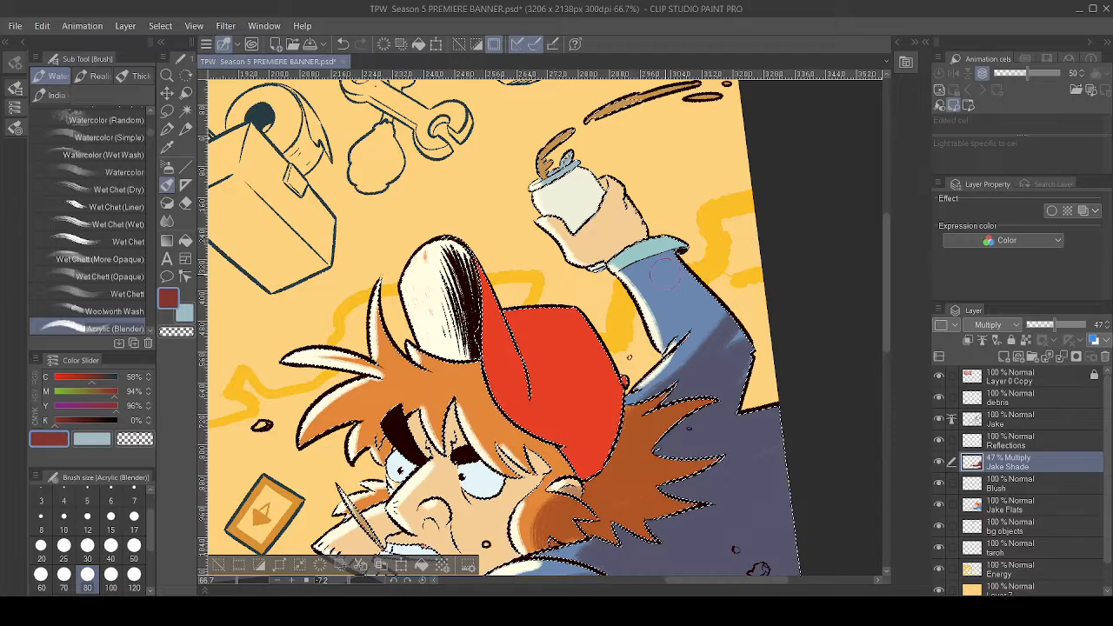
{"action": "mouse_move", "coordinate": [710, 385]}
{"action": "left_mouse_down"}
{"action": "mouse_move", "coordinate": [741, 343]}
{"action": "mouse_move", "coordinate": [669, 266]}
{"action": "mouse_move", "coordinate": [734, 363]}
{"action": "mouse_move", "coordinate": [657, 223]}
{"action": "left_mouse_up"}
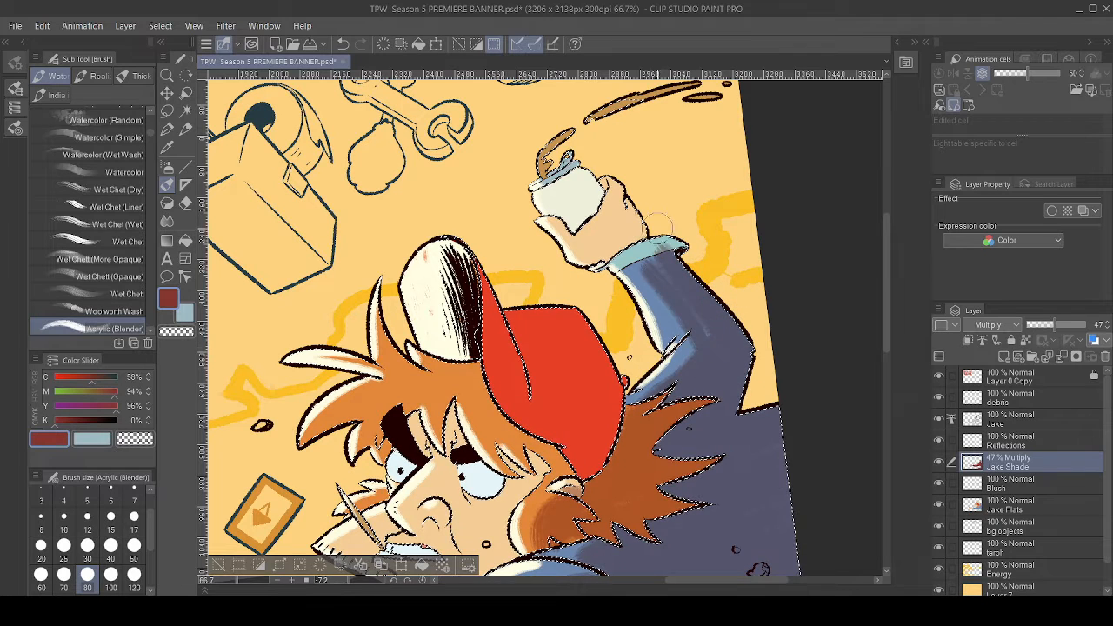
{"action": "mouse_move", "coordinate": [666, 264]}
{"action": "left_mouse_down"}
{"action": "mouse_move", "coordinate": [683, 319]}
{"action": "mouse_move", "coordinate": [671, 277]}
{"action": "left_mouse_up"}
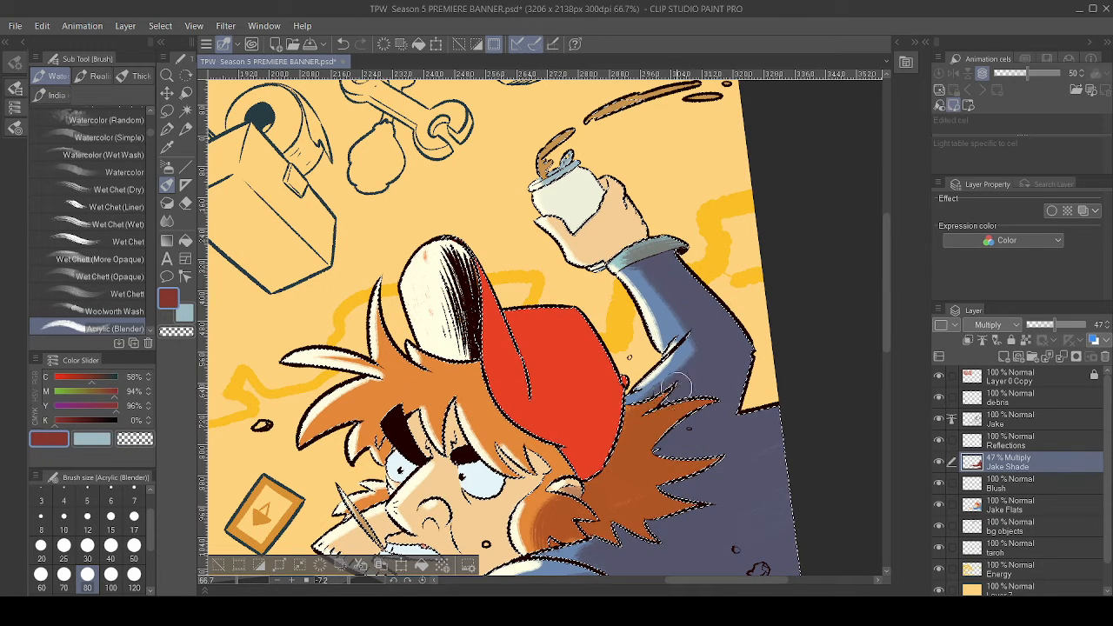
- Shade the raised hand and the can it holds, along with the sleeve's inner elbow fold
{"action": "scroll", "coordinate": [718, 285], "scroll_direction": "down", "scroll_amount": 3}
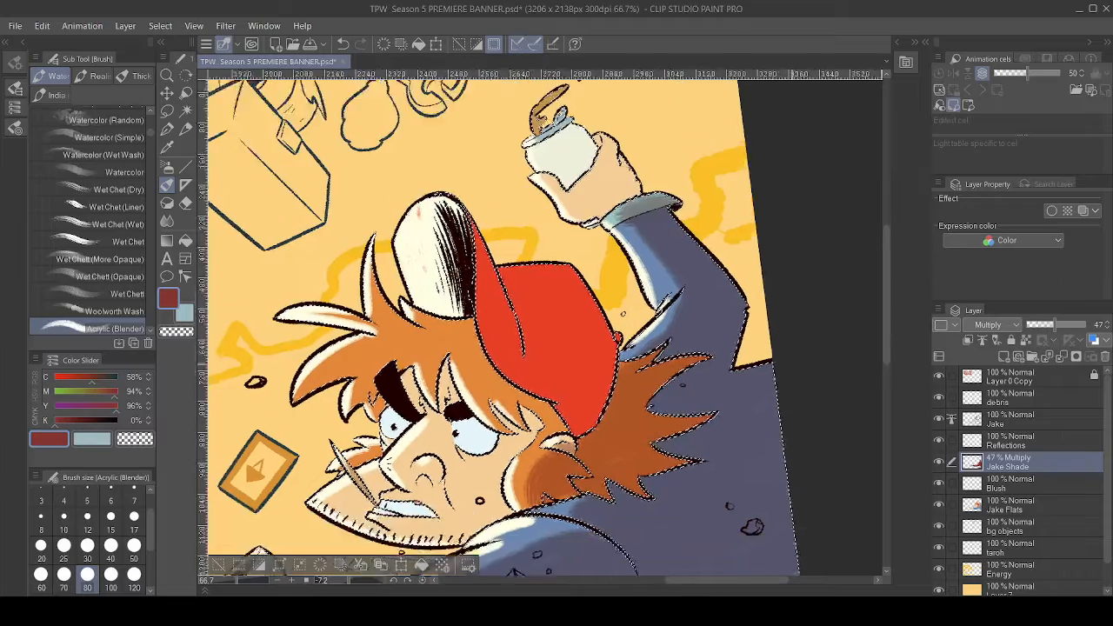
{"action": "scroll", "coordinate": [721, 341], "scroll_direction": "down", "scroll_amount": 4}
{"action": "scroll", "coordinate": [730, 348], "scroll_direction": "up", "scroll_amount": 4}
{"action": "left_click_drag", "start_coordinate": [671, 293], "coordinate": [581, 362]}
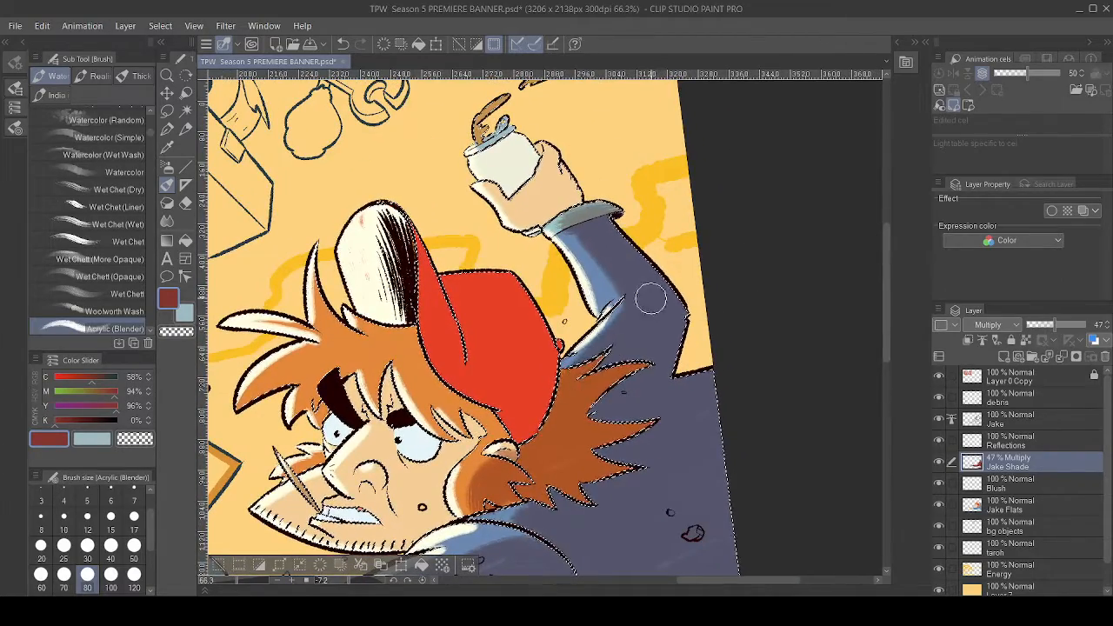
{"action": "left_click_drag", "start_coordinate": [622, 325], "coordinate": [567, 367]}
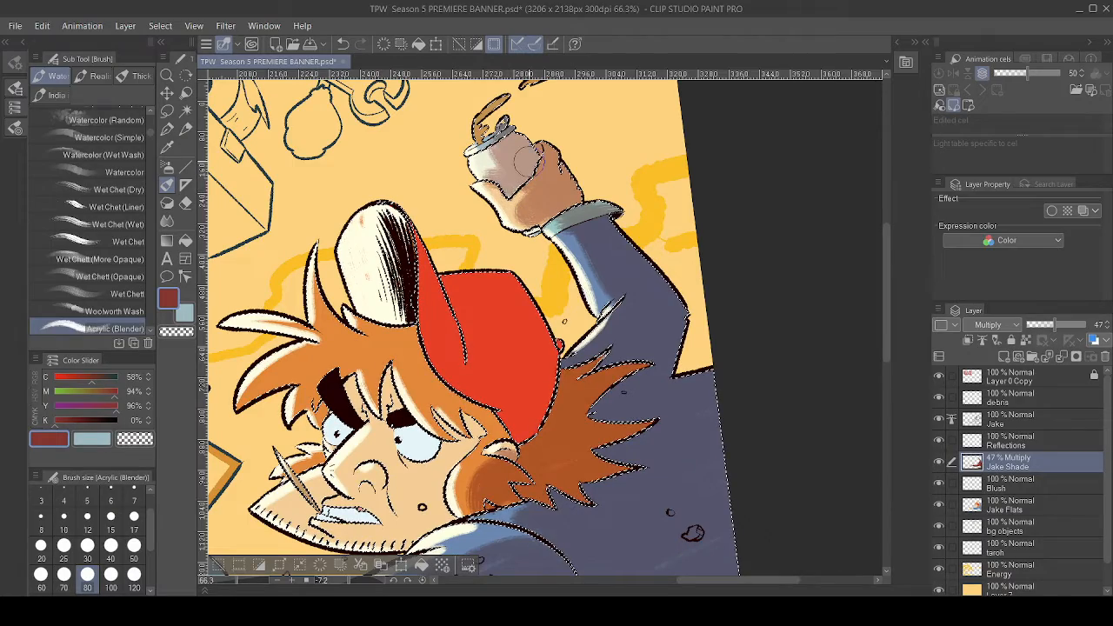
{"action": "left_click_drag", "start_coordinate": [660, 428], "coordinate": [720, 293]}
- Shade the red cap's crown and the underside edge of its brim, leaving a brighter strip along the brim
{"action": "scroll", "coordinate": [720, 293], "scroll_direction": "down", "scroll_amount": 2}
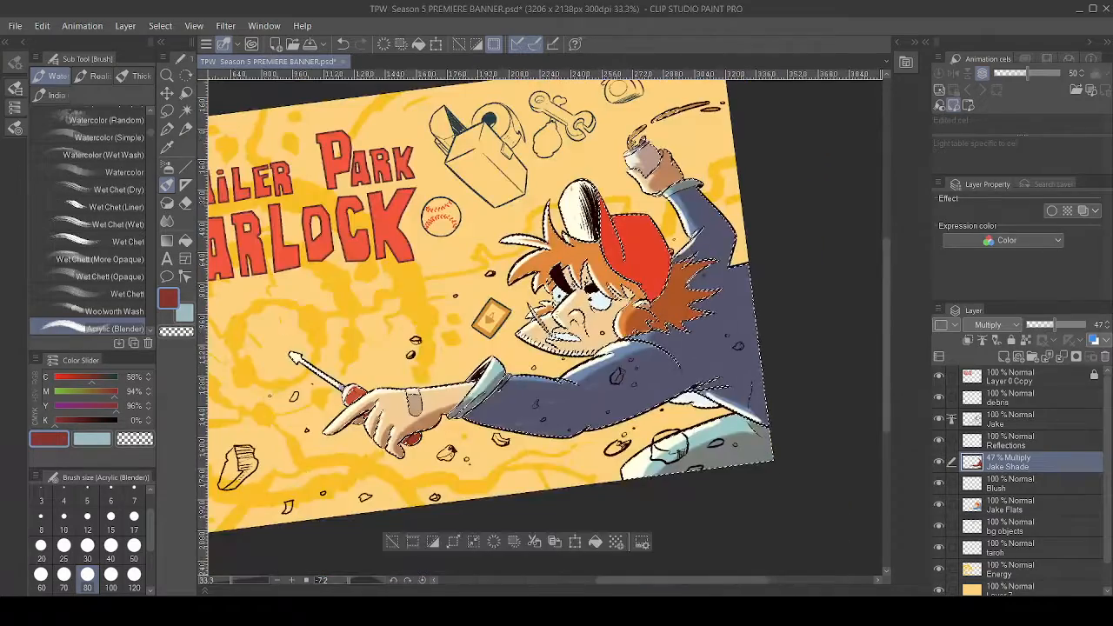
{"action": "left_click_drag", "start_coordinate": [549, 326], "coordinate": [549, 273]}
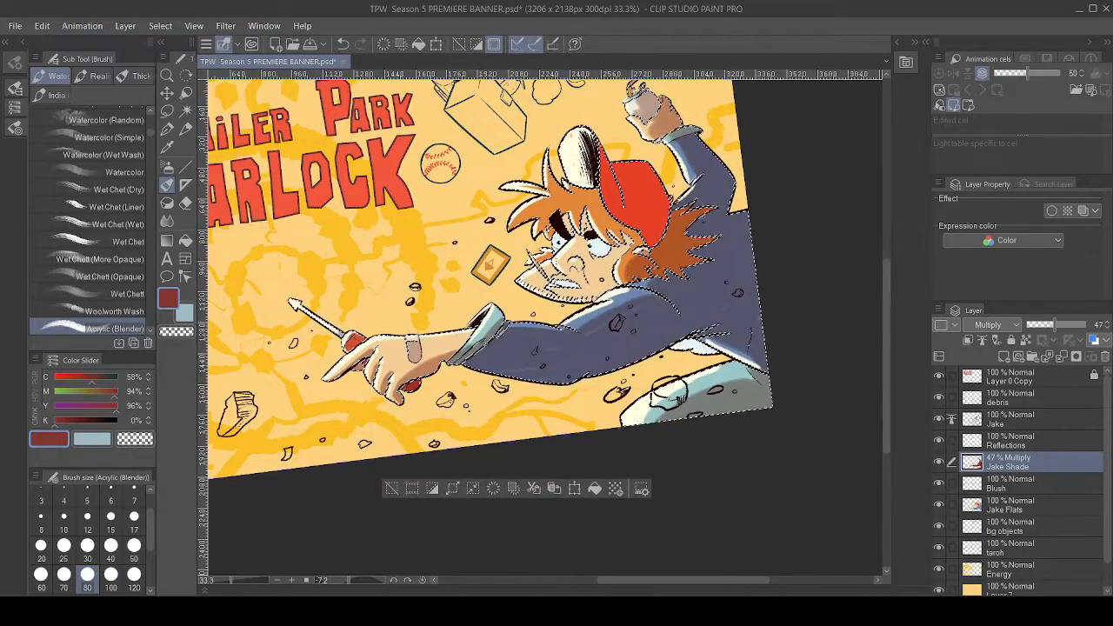
{"action": "left_click_drag", "start_coordinate": [539, 322], "coordinate": [621, 298]}
{"action": "scroll", "coordinate": [645, 379], "scroll_direction": "up", "scroll_amount": 6}
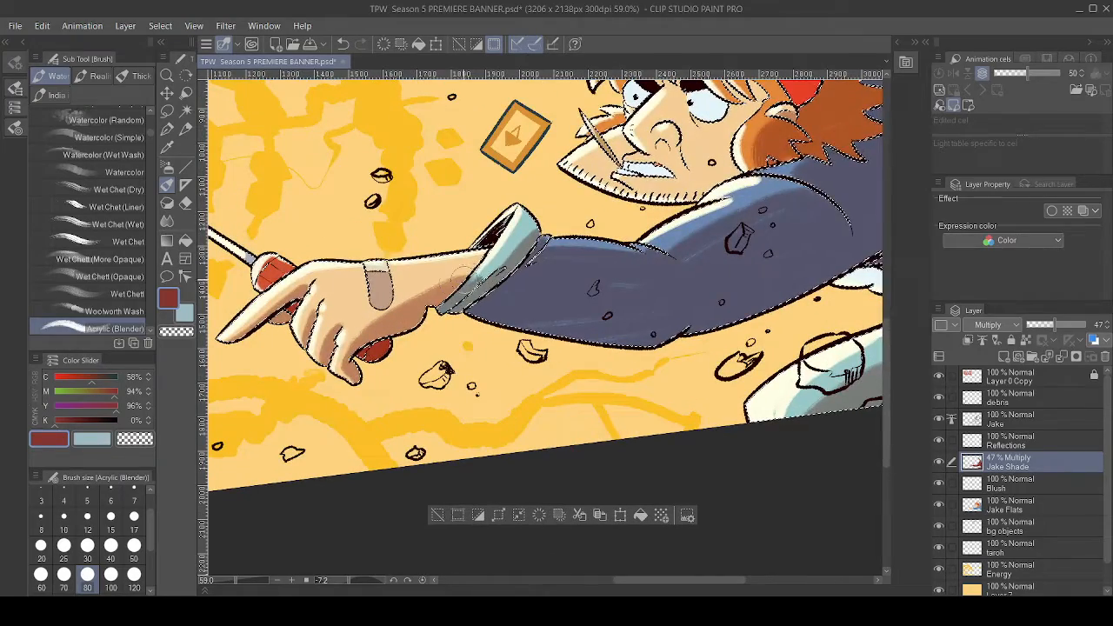
{"action": "left_click_drag", "start_coordinate": [497, 266], "coordinate": [303, 446]}
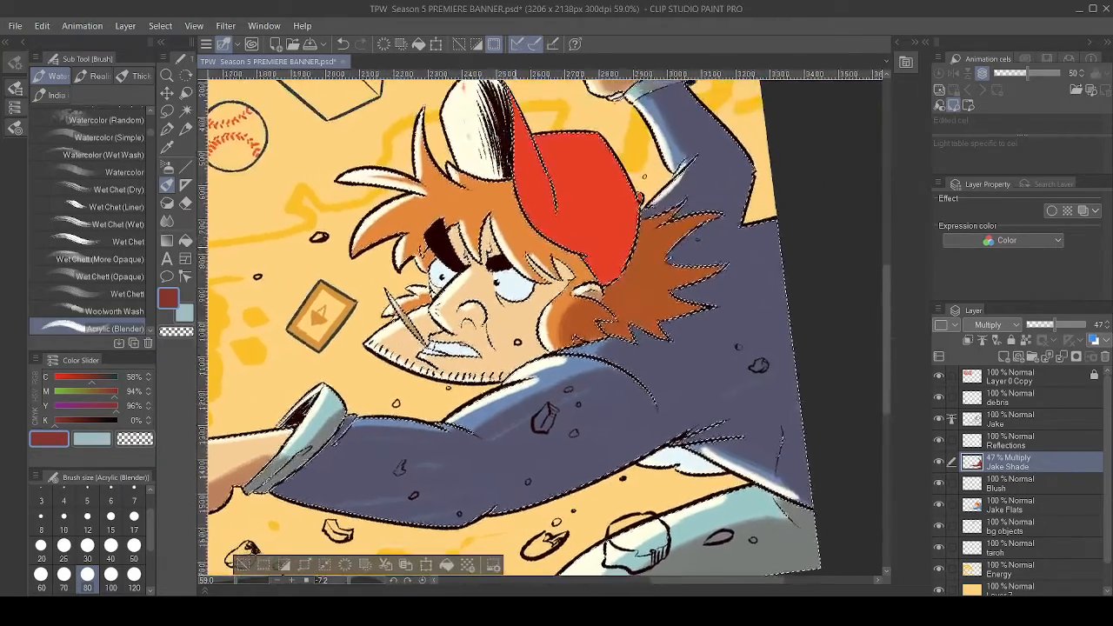
{"action": "left_click_drag", "start_coordinate": [537, 172], "coordinate": [588, 252]}
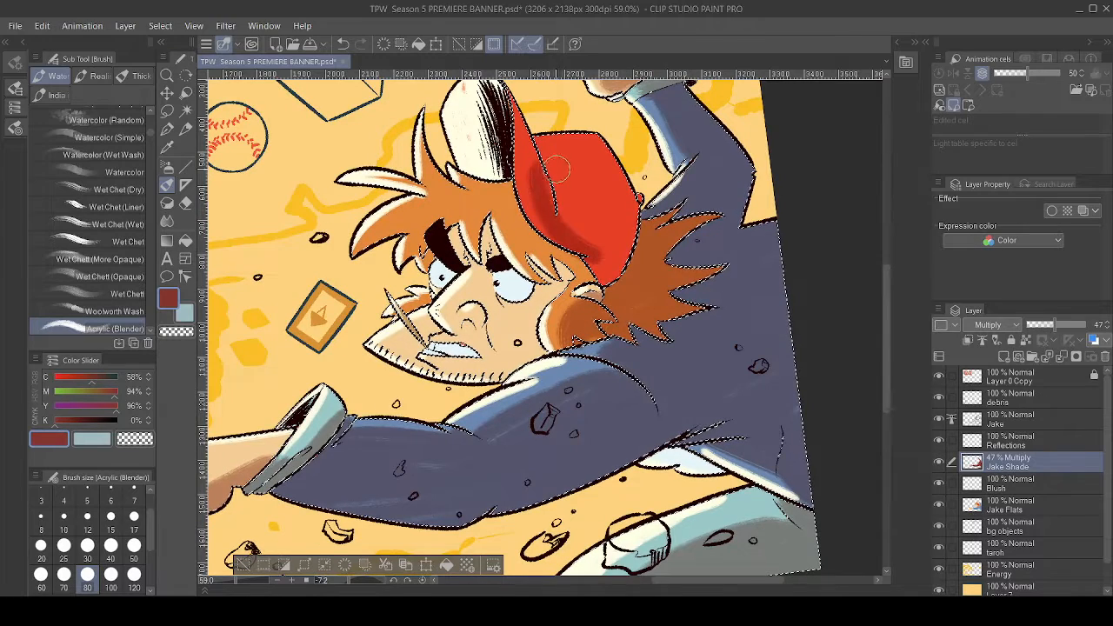
{"action": "mouse_move", "coordinate": [554, 151]}
{"action": "left_mouse_down"}
{"action": "mouse_move", "coordinate": [581, 195]}
{"action": "mouse_move", "coordinate": [554, 162]}
{"action": "mouse_move", "coordinate": [568, 213]}
{"action": "mouse_move", "coordinate": [545, 138]}
{"action": "mouse_move", "coordinate": [604, 235]}
{"action": "mouse_move", "coordinate": [604, 193]}
{"action": "mouse_move", "coordinate": [631, 150]}
{"action": "mouse_move", "coordinate": [644, 180]}
{"action": "mouse_move", "coordinate": [624, 191]}
{"action": "mouse_move", "coordinate": [614, 261]}
{"action": "left_mouse_up"}
{"action": "mouse_move", "coordinate": [529, 87]}
{"action": "left_mouse_down"}
{"action": "mouse_move", "coordinate": [567, 226]}
{"action": "mouse_move", "coordinate": [576, 205]}
{"action": "mouse_move", "coordinate": [605, 228]}
{"action": "mouse_move", "coordinate": [596, 174]}
{"action": "mouse_move", "coordinate": [582, 186]}
{"action": "mouse_move", "coordinate": [591, 248]}
{"action": "mouse_move", "coordinate": [543, 231]}
{"action": "mouse_move", "coordinate": [558, 230]}
{"action": "mouse_move", "coordinate": [593, 274]}
{"action": "left_mouse_up"}
- Shade the hair just below the cap's brim, undoing the unwanted strokes along the fringe
{"action": "mouse_move", "coordinate": [515, 210]}
{"action": "left_mouse_down"}
{"action": "mouse_move", "coordinate": [537, 241]}
{"action": "mouse_move", "coordinate": [507, 200]}
{"action": "mouse_move", "coordinate": [546, 249]}
{"action": "left_mouse_up"}
{"action": "key", "text": "ctrl+z"}
{"action": "mouse_move", "coordinate": [510, 188]}
{"action": "left_mouse_down"}
{"action": "mouse_move", "coordinate": [544, 246]}
{"action": "mouse_move", "coordinate": [507, 158]}
{"action": "mouse_move", "coordinate": [494, 214]}
{"action": "mouse_move", "coordinate": [487, 191]}
{"action": "mouse_move", "coordinate": [517, 182]}
{"action": "mouse_move", "coordinate": [494, 176]}
{"action": "mouse_move", "coordinate": [483, 204]}
{"action": "mouse_move", "coordinate": [469, 184]}
{"action": "mouse_move", "coordinate": [459, 203]}
{"action": "left_mouse_up"}
{"action": "key", "text": "ctrl+z"}
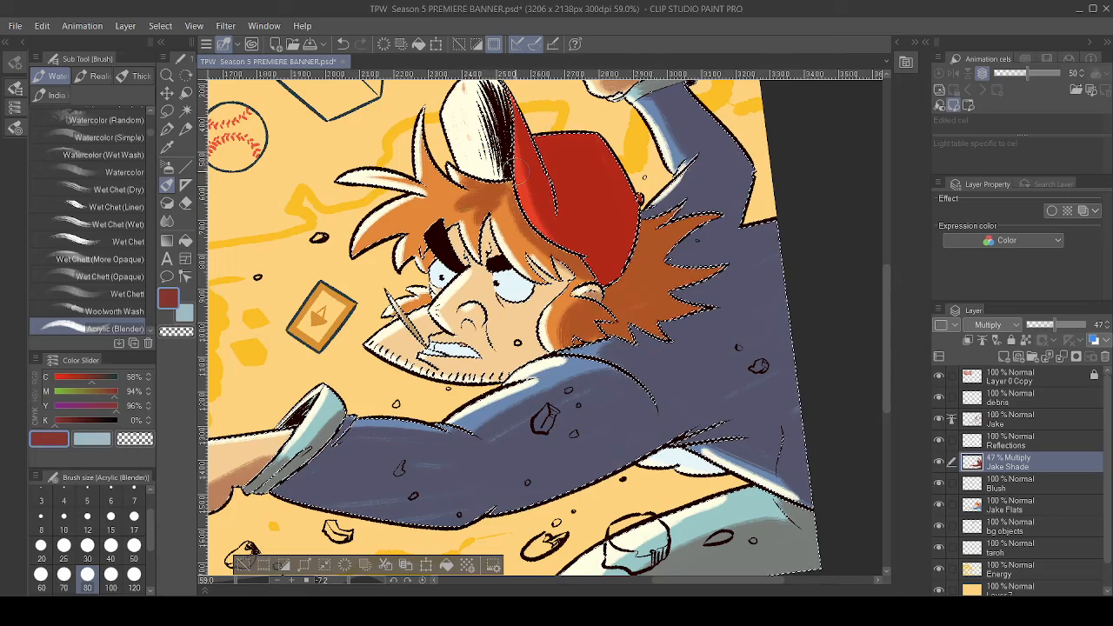
{"action": "left_click_drag", "start_coordinate": [432, 257], "coordinate": [422, 247]}
{"action": "key", "text": "ctrl+z"}
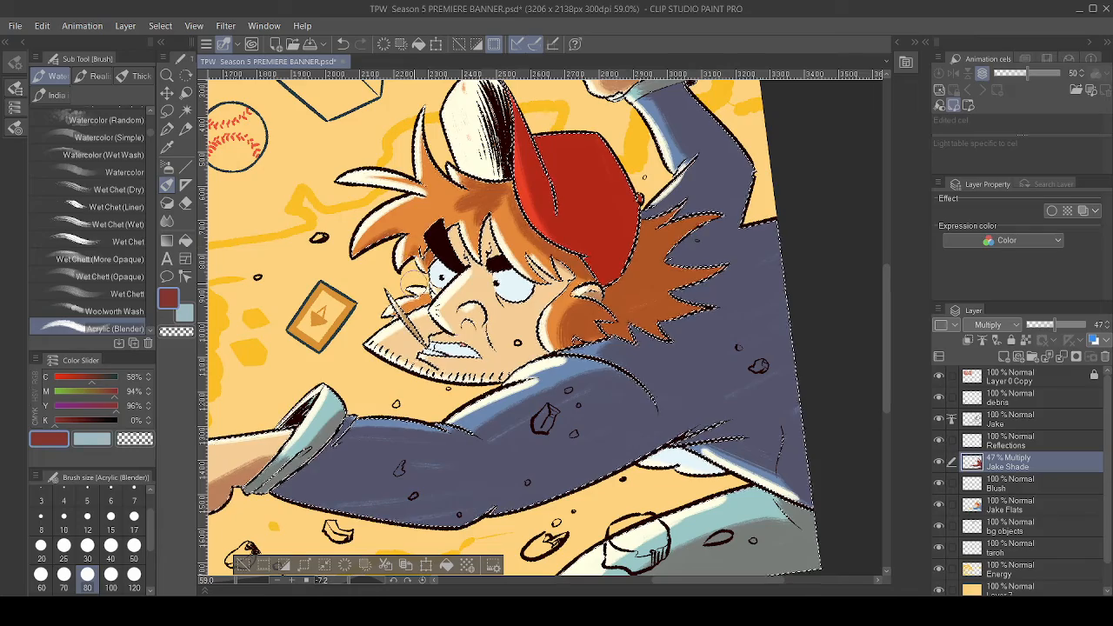
- Extend the shade through the fringe and along the cap's lower edge, clear the selection, and undo a stray stroke near the shoulder
{"action": "left_click_drag", "start_coordinate": [311, 285], "coordinate": [415, 326]}
{"action": "mouse_move", "coordinate": [595, 233]}
{"action": "left_mouse_down"}
{"action": "mouse_move", "coordinate": [622, 210]}
{"action": "mouse_move", "coordinate": [648, 210]}
{"action": "left_mouse_up"}
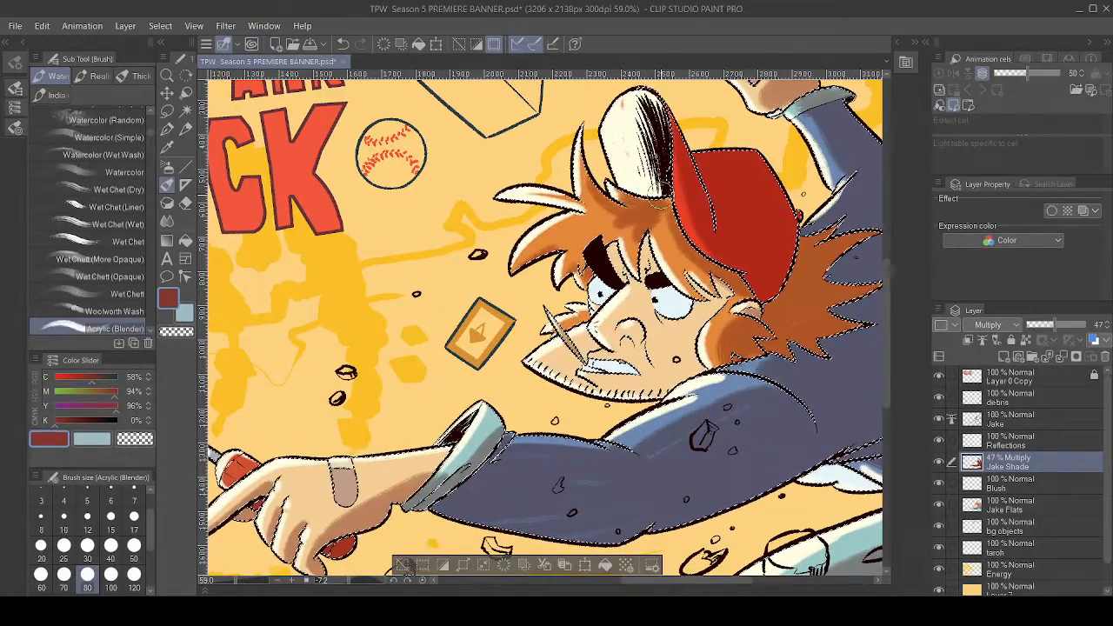
{"action": "left_click_drag", "start_coordinate": [646, 211], "coordinate": [578, 224]}
{"action": "left_click_drag", "start_coordinate": [658, 292], "coordinate": [550, 283]}
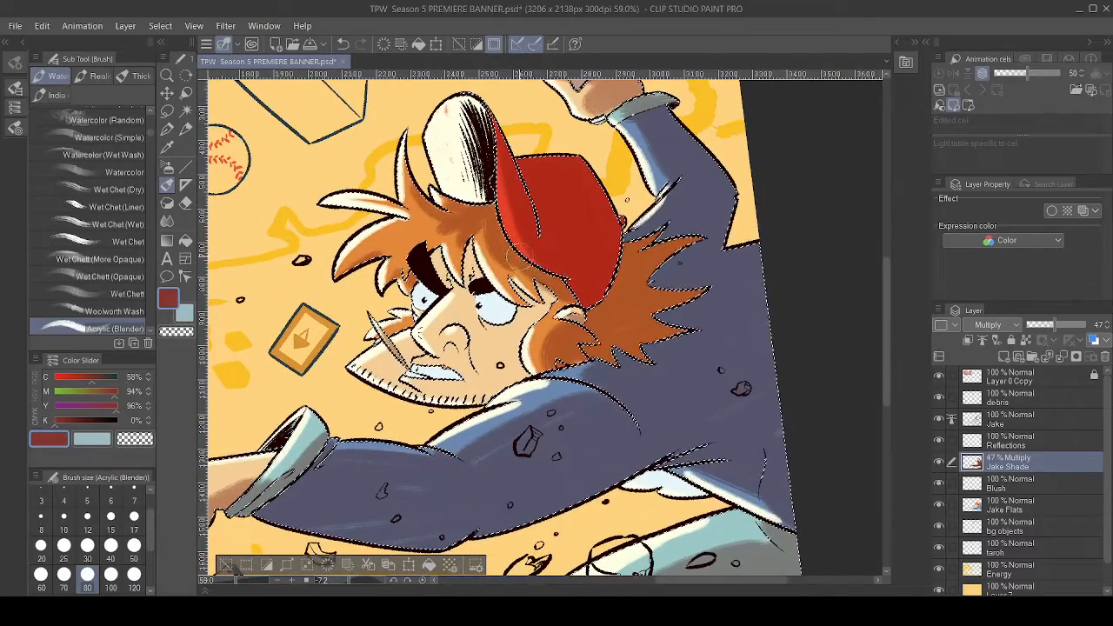
{"action": "left_click_drag", "start_coordinate": [497, 219], "coordinate": [531, 273]}
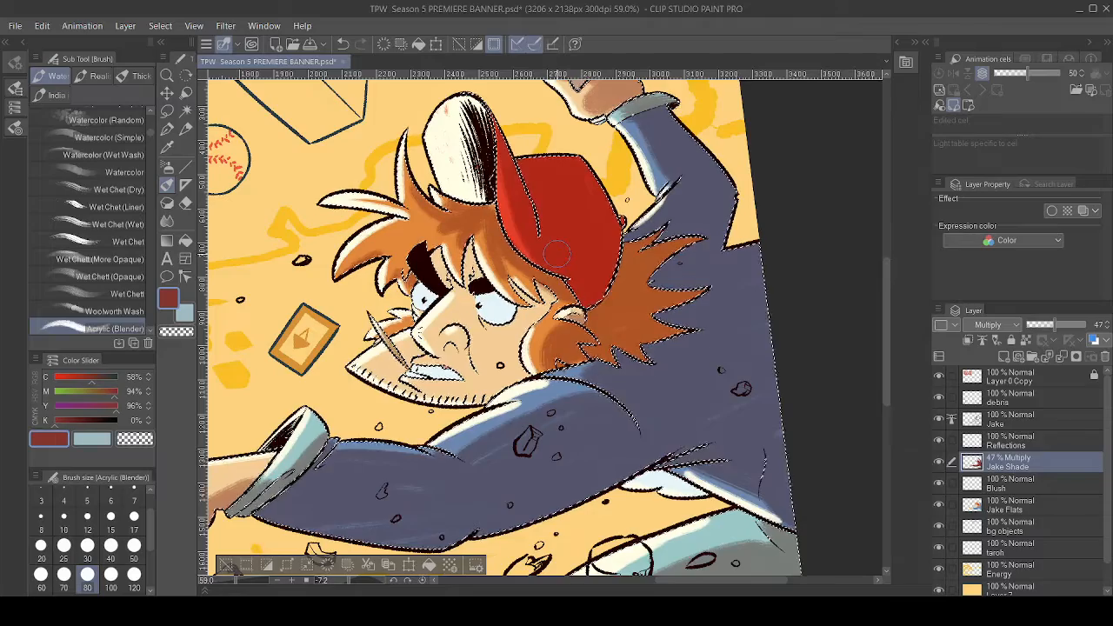
{"action": "left_click_drag", "start_coordinate": [522, 348], "coordinate": [614, 271]}
{"action": "left_click_drag", "start_coordinate": [557, 322], "coordinate": [601, 377]}
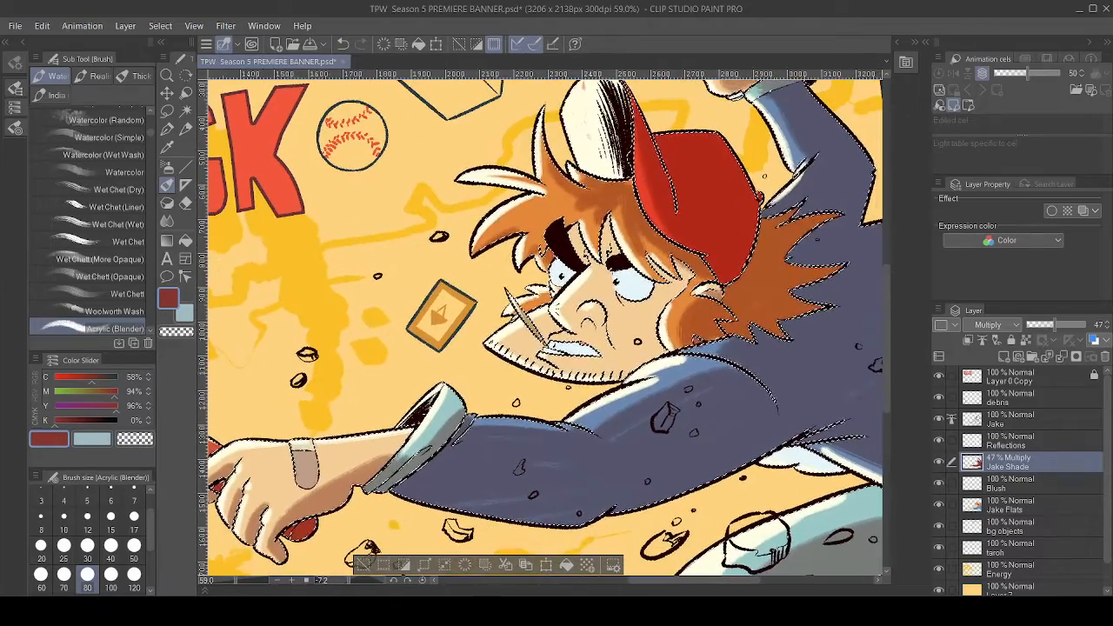
{"action": "key", "text": "ctrl+d"}
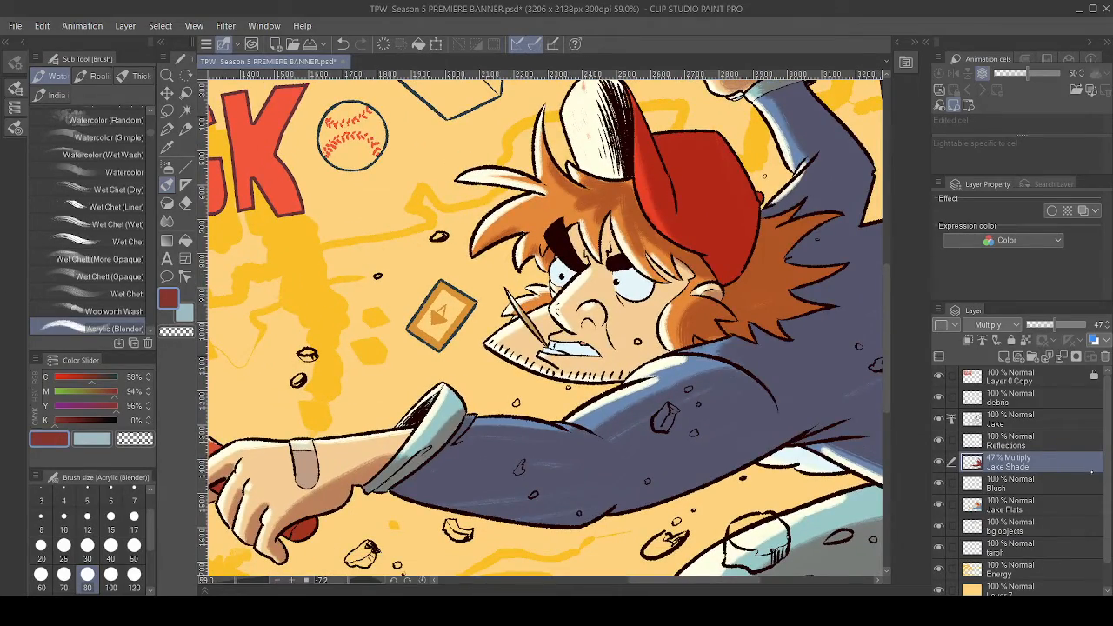
{"action": "mouse_move", "coordinate": [728, 331]}
{"action": "left_mouse_down"}
{"action": "mouse_move", "coordinate": [779, 316]}
{"action": "mouse_move", "coordinate": [737, 326]}
{"action": "left_mouse_up"}
{"action": "key", "text": "ctrl+z"}
- Auto-select the character's skin colour on Jake Flats and make Jake Shade the active layer
{"action": "scroll", "coordinate": [1024, 472], "scroll_direction": "down", "scroll_amount": 2}
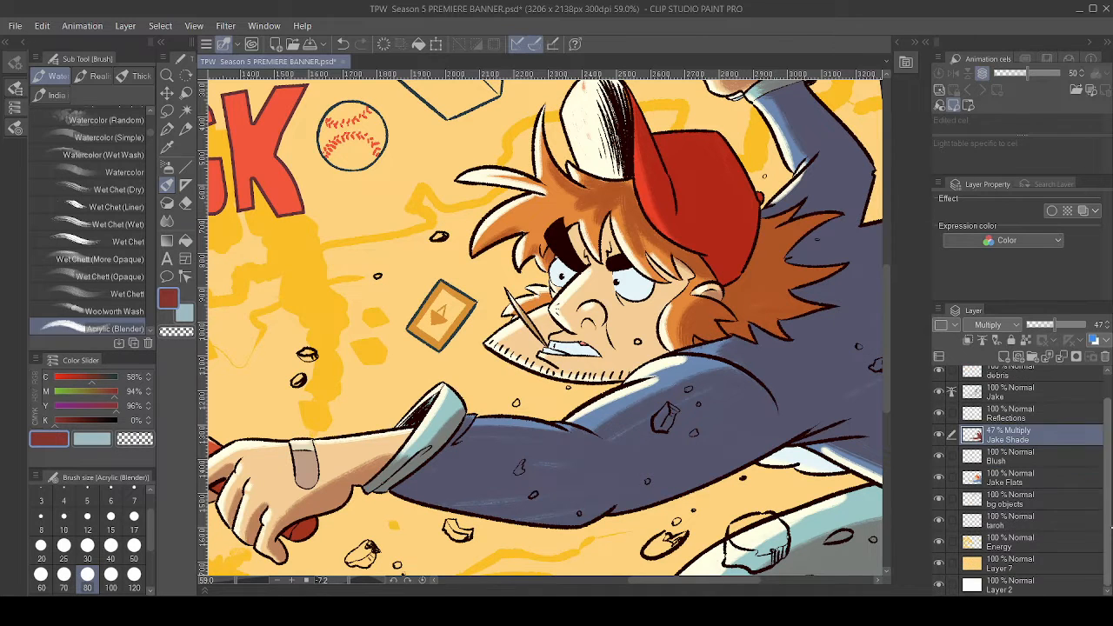
{"action": "left_click", "coordinate": [1009, 477]}
{"action": "key", "text": "w"}
{"action": "left_click", "coordinate": [657, 292]}
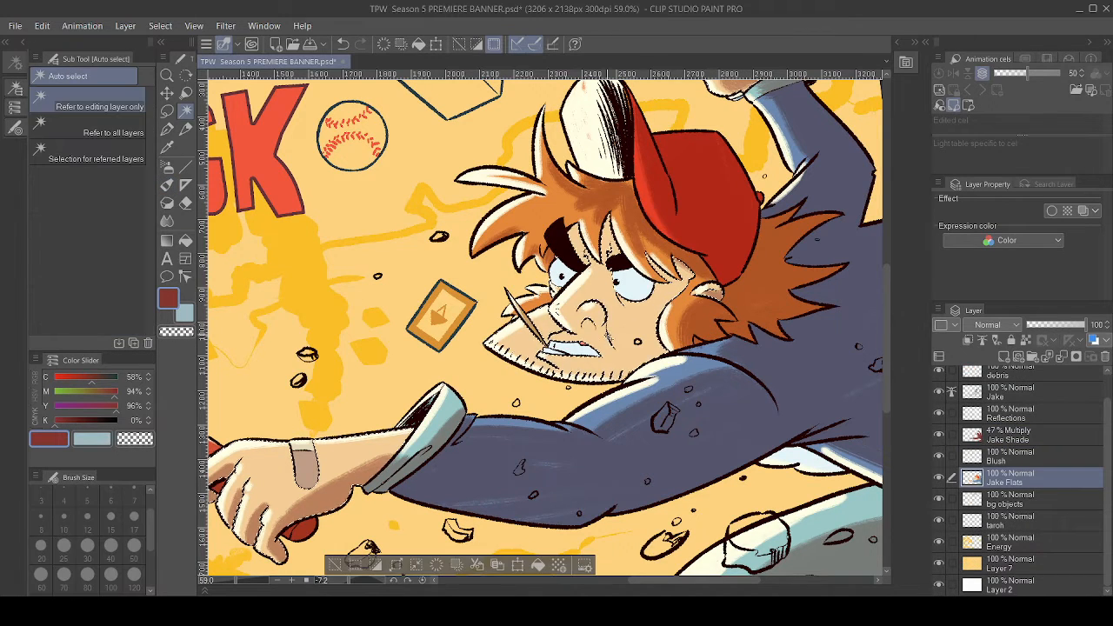
{"action": "left_click", "coordinate": [1029, 441]}
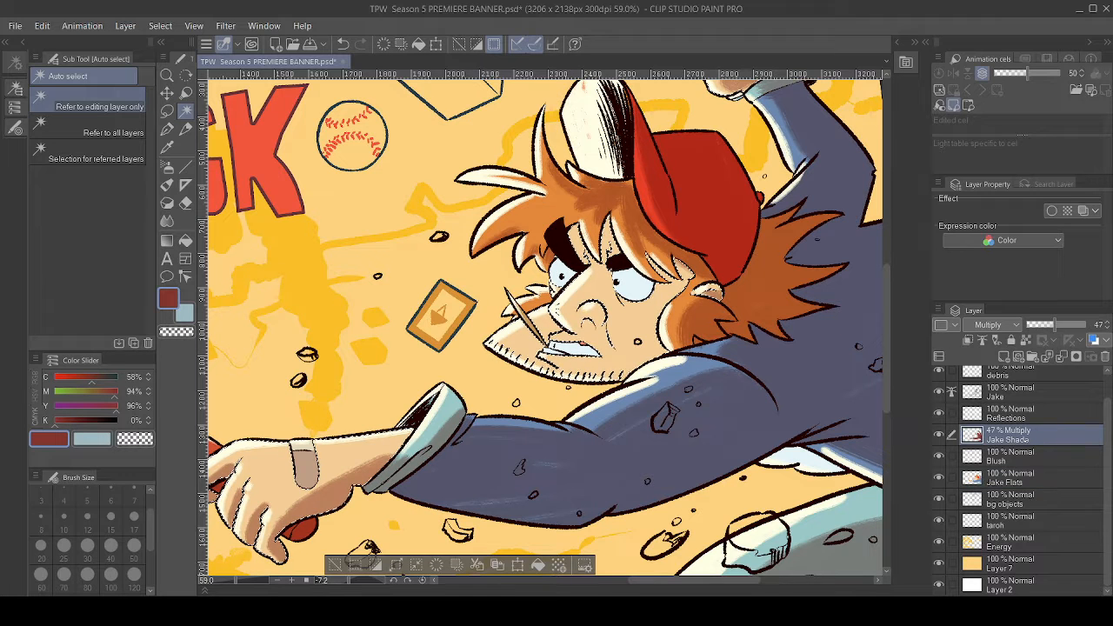
- Shade the facial skin under the fringe, at the temple and beneath the nose with the Acrylic (Blender) brush, and clear the selection
{"action": "left_click", "coordinate": [167, 185]}
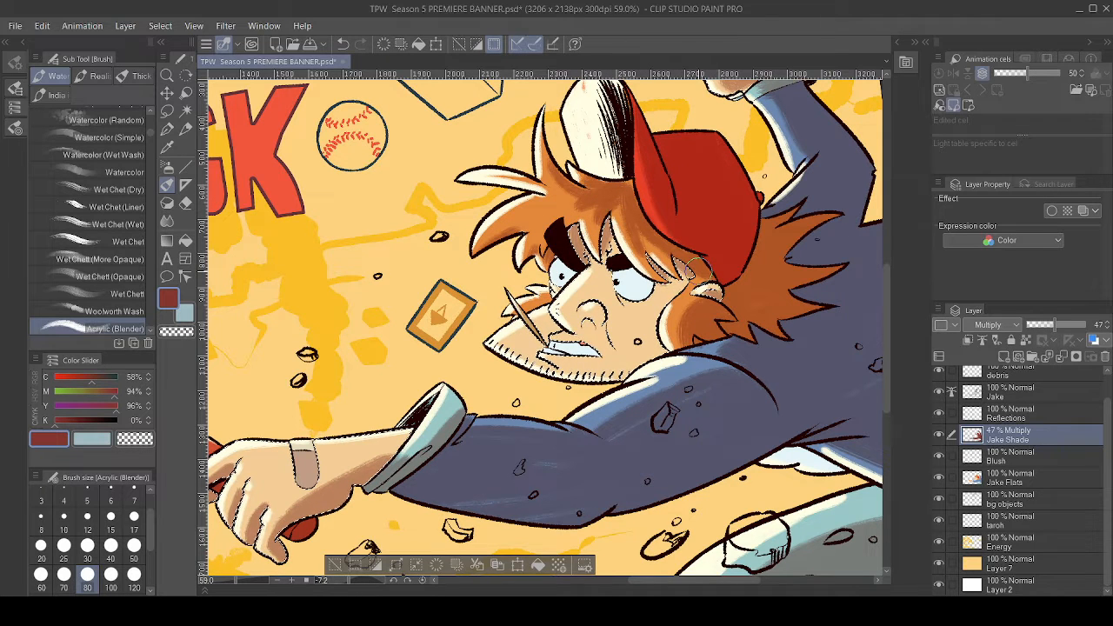
{"action": "key", "text": "e"}
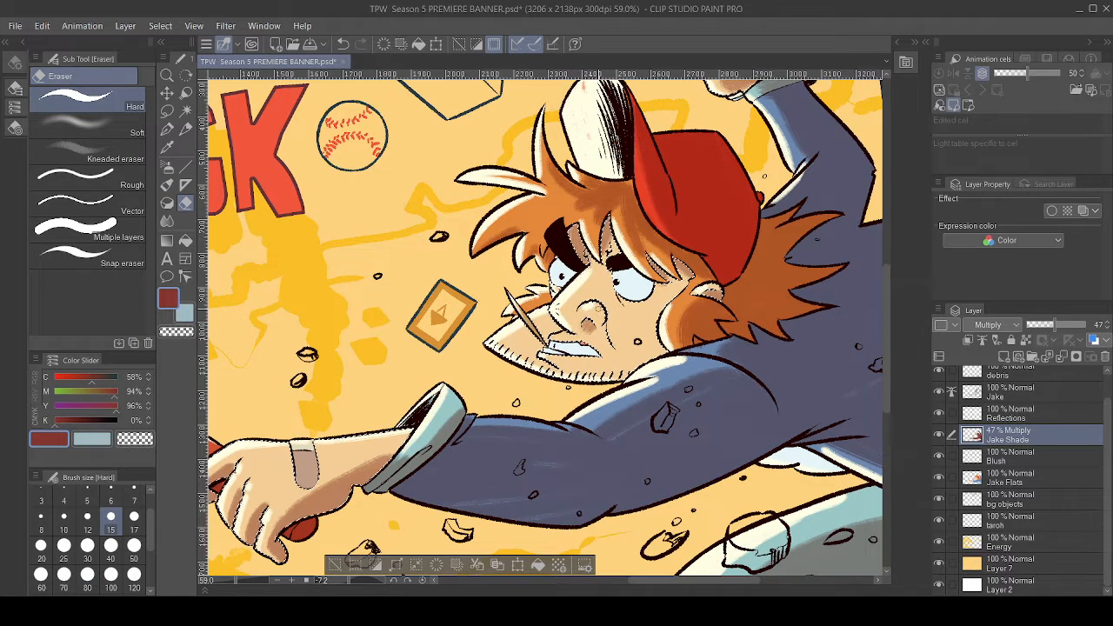
{"action": "key", "text": "b"}
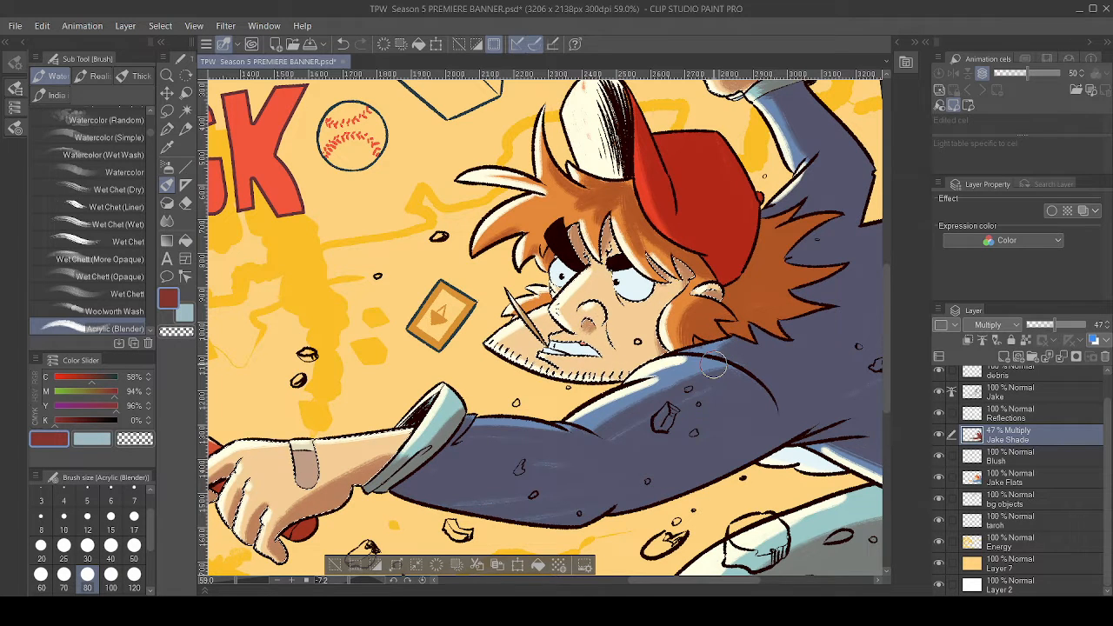
{"action": "scroll", "coordinate": [693, 304], "scroll_direction": "down", "scroll_amount": 3}
{"action": "scroll", "coordinate": [692, 302], "scroll_direction": "down", "scroll_amount": 2}
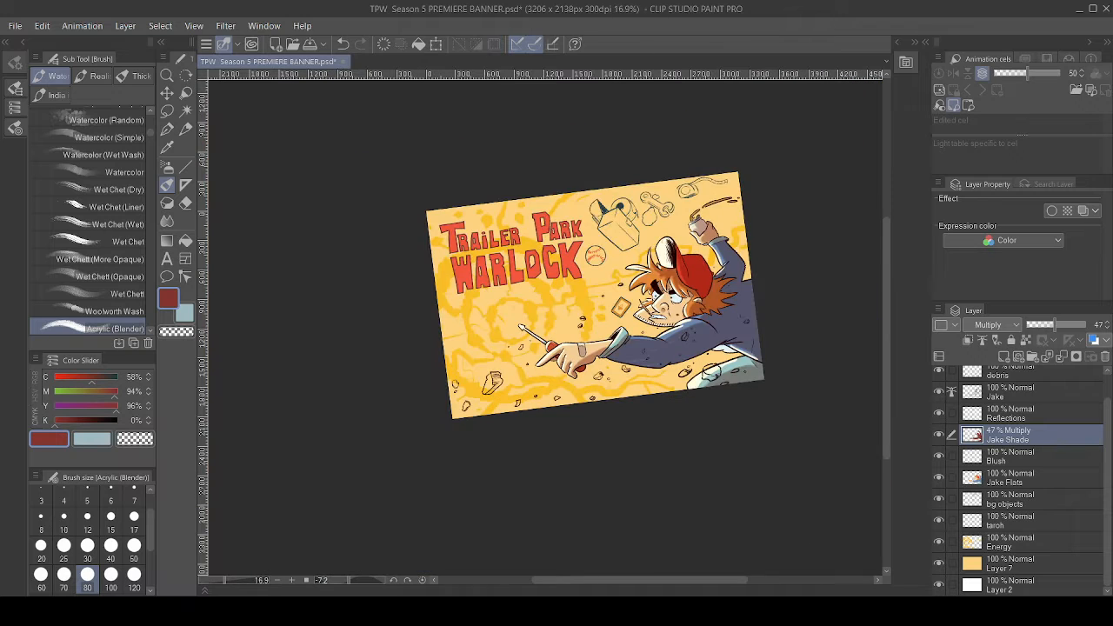
- Reset the canvas rotation and auto-select the character's skin colour at the pointing hand on Jake Flats
{"action": "key", "text": "ctrl+at"}
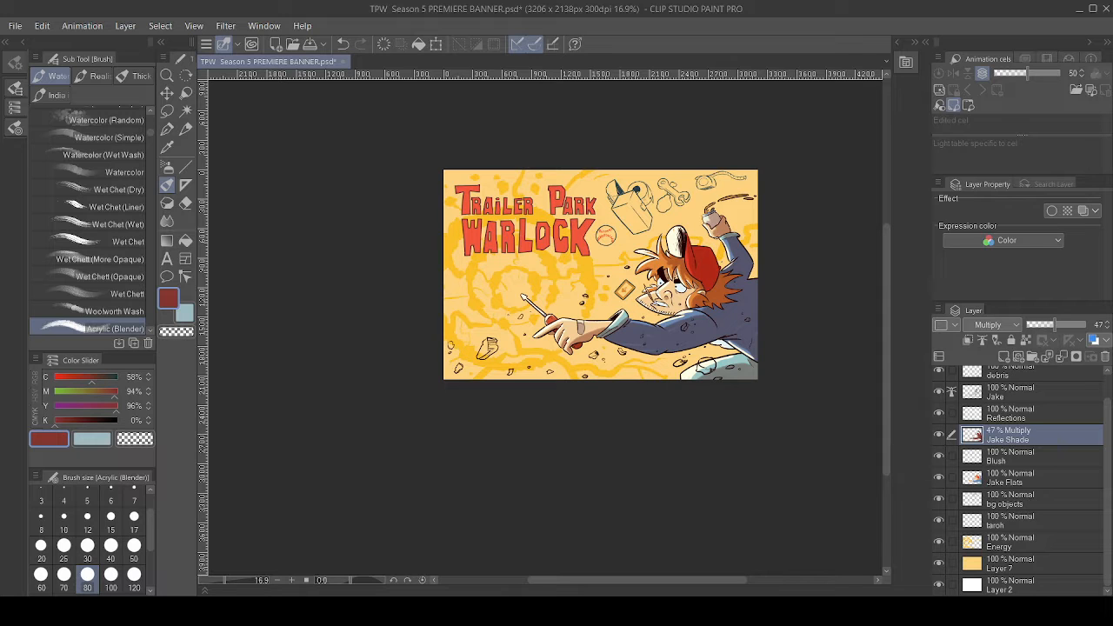
{"action": "scroll", "coordinate": [613, 334], "scroll_direction": "up", "scroll_amount": 5}
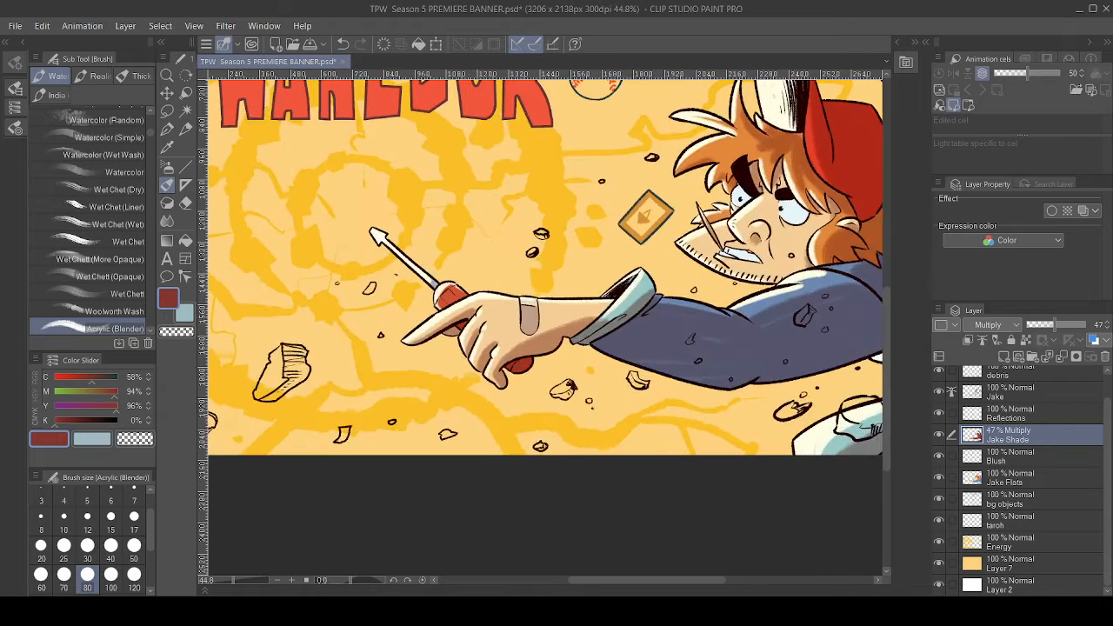
{"action": "left_click_drag", "start_coordinate": [612, 334], "coordinate": [576, 396]}
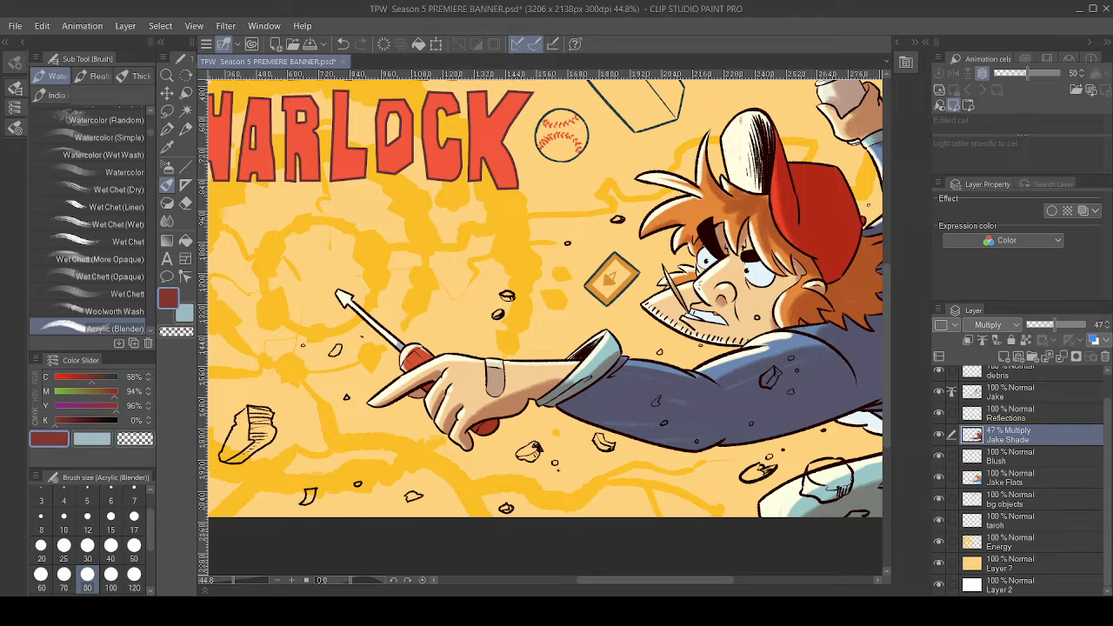
{"action": "left_click", "coordinate": [1033, 476]}
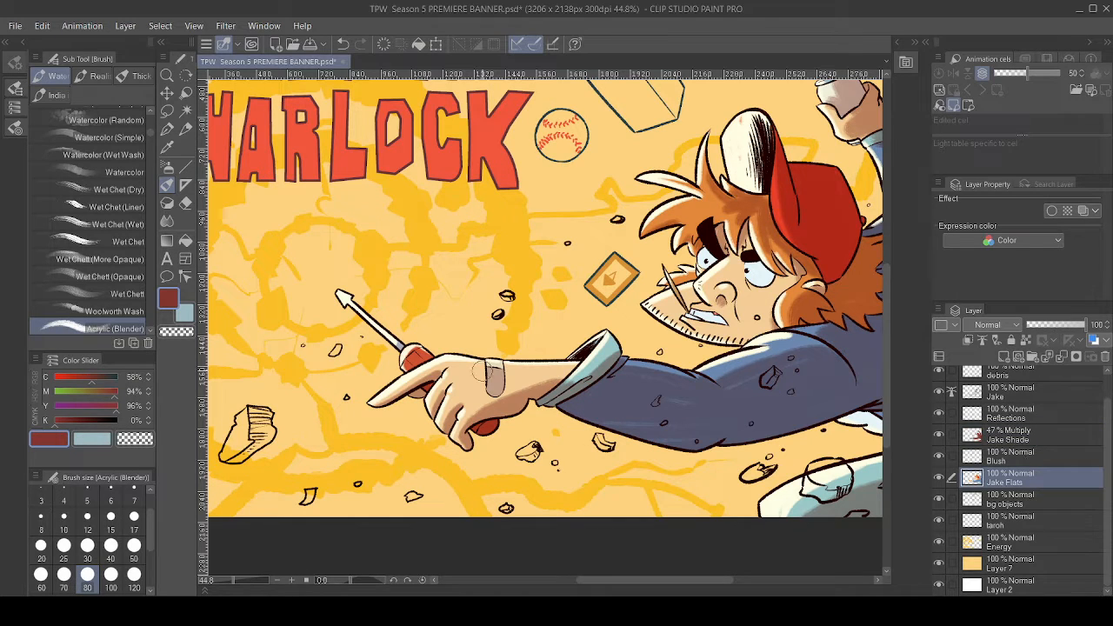
{"action": "key", "text": "w"}
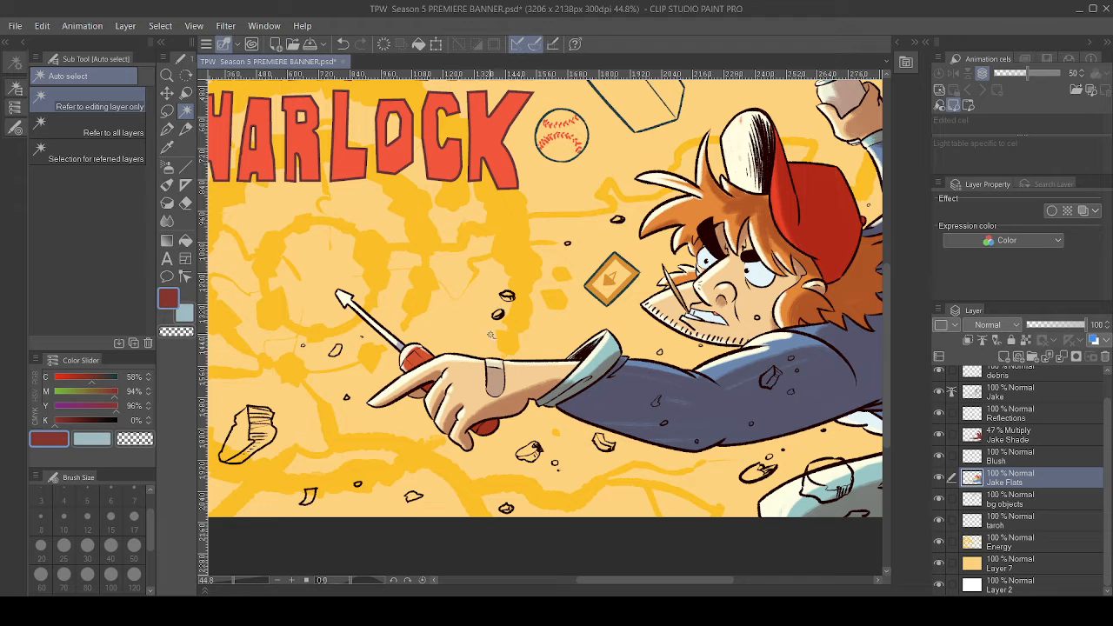
{"action": "left_click", "coordinate": [470, 379]}
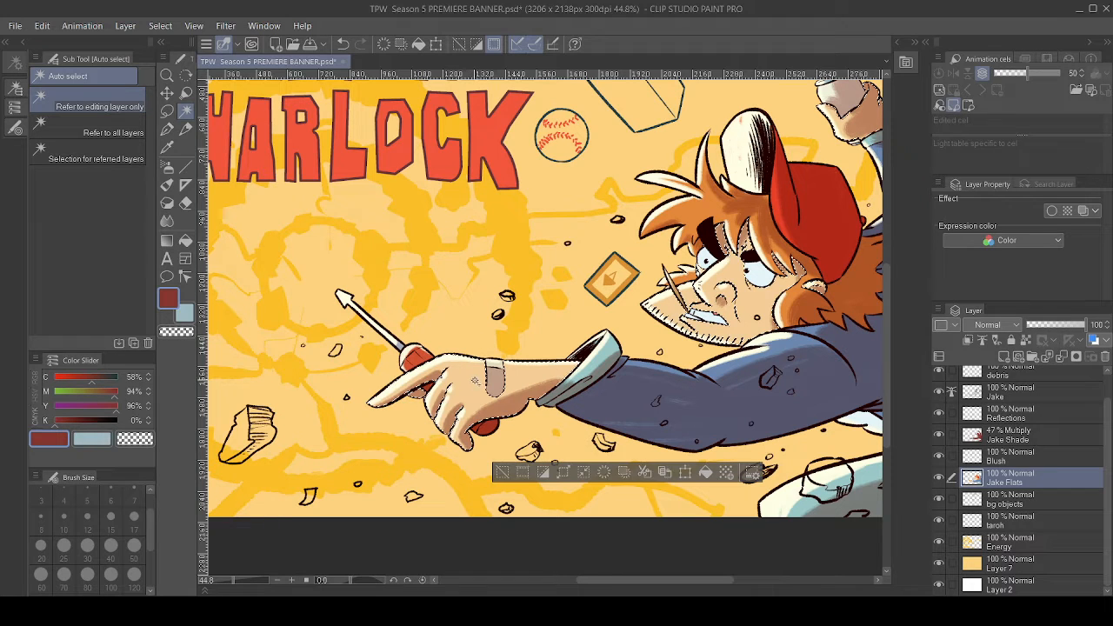
- Set the drawing colour's cyan to 6% for a bright red, choose the Soft airbrush, and make Blush the active layer
{"action": "left_click_drag", "start_coordinate": [592, 321], "coordinate": [647, 295]}
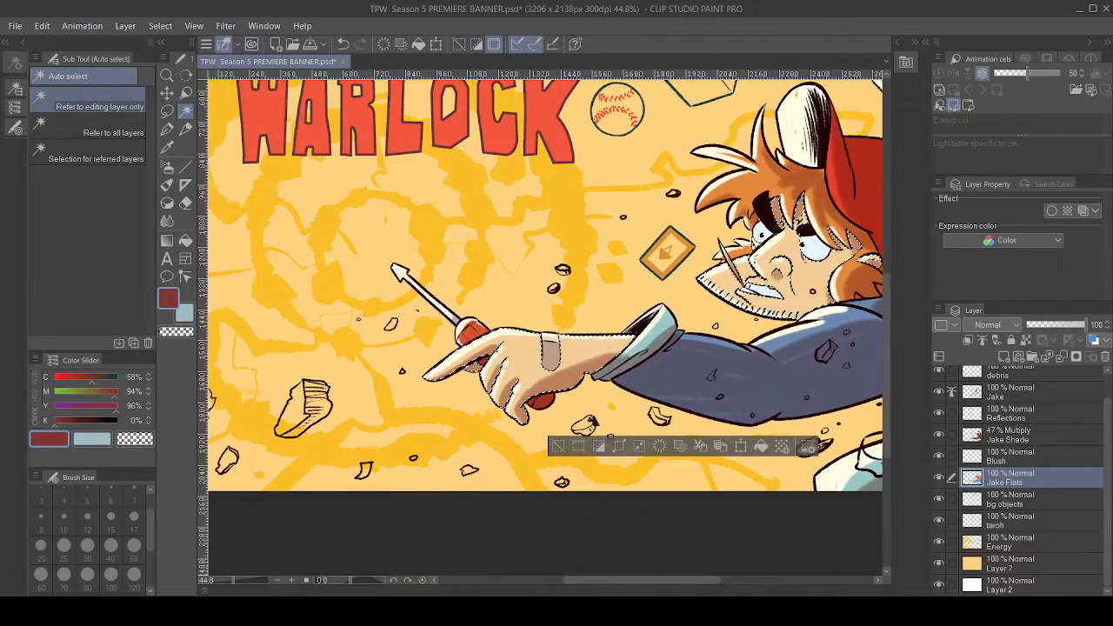
{"action": "left_click_drag", "start_coordinate": [92, 378], "coordinate": [58, 377]}
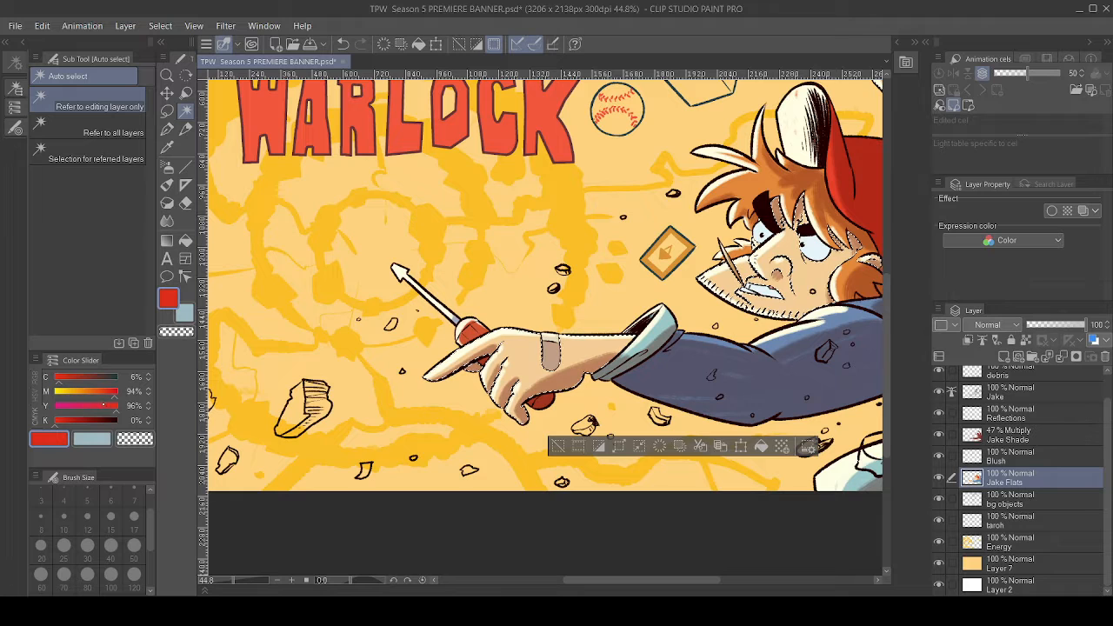
{"action": "left_click", "coordinate": [167, 165]}
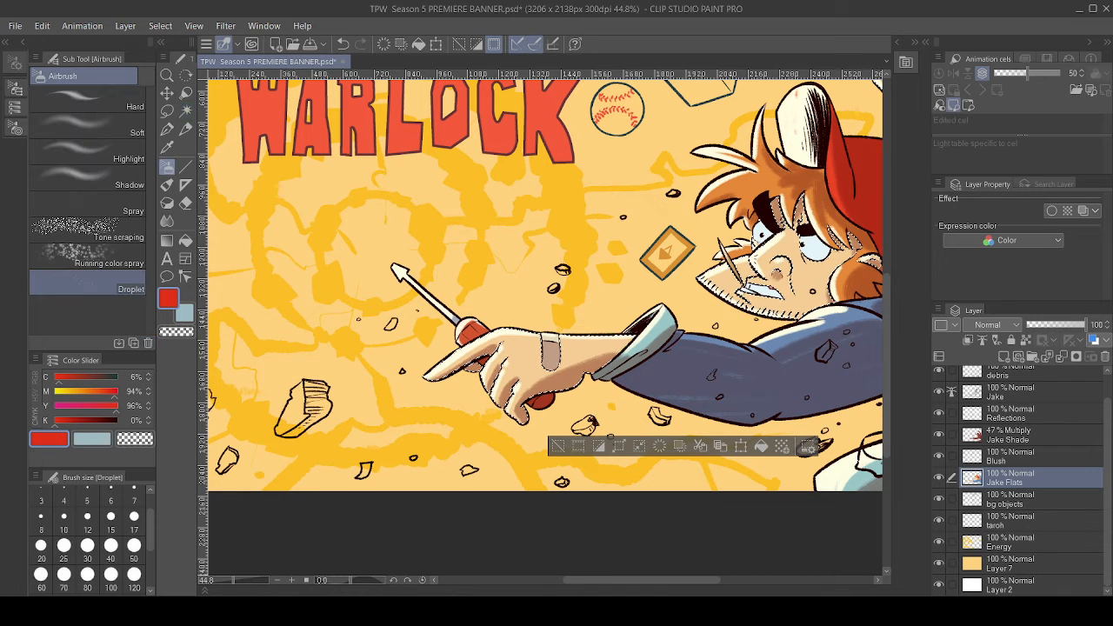
{"action": "left_click", "coordinate": [134, 545]}
{"action": "left_click", "coordinate": [111, 574]}
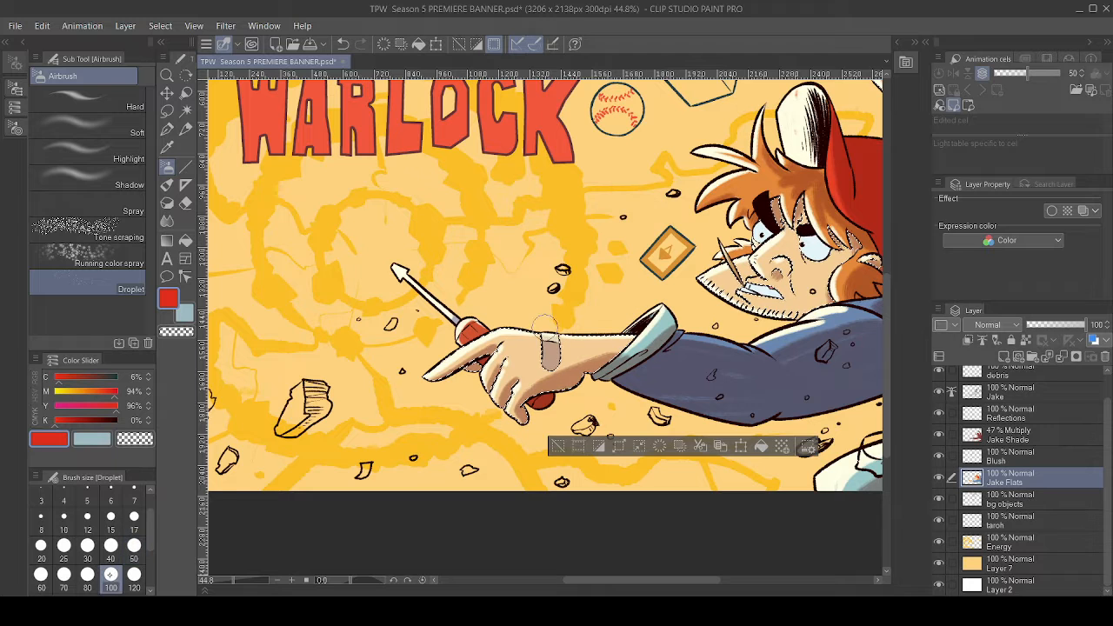
{"action": "scroll", "coordinate": [96, 540], "scroll_direction": "down", "scroll_amount": 2}
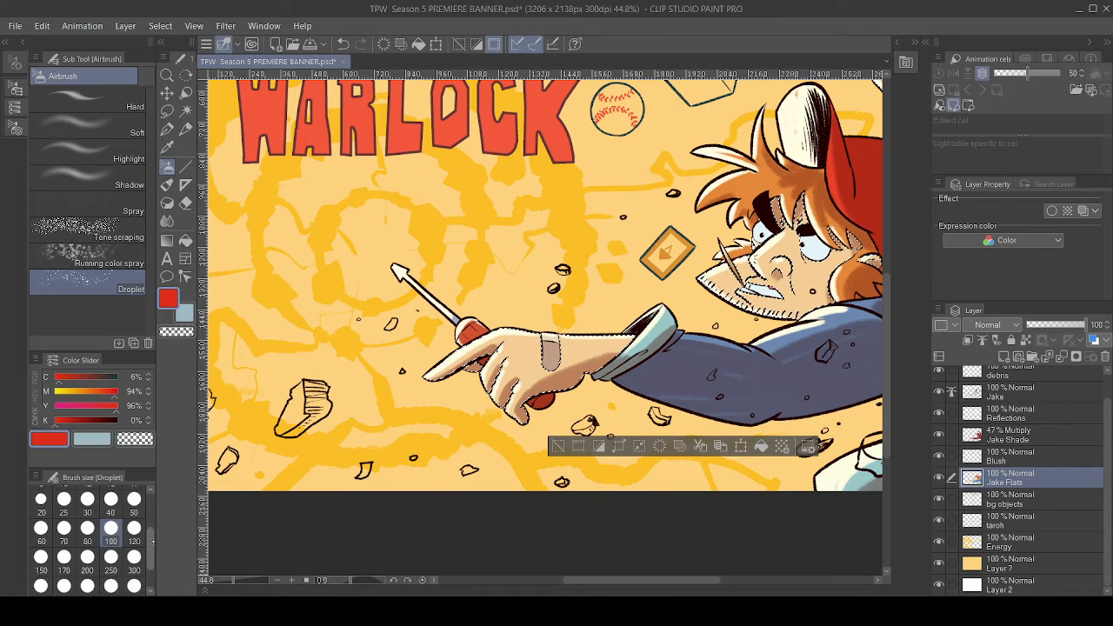
{"action": "left_click", "coordinate": [63, 567]}
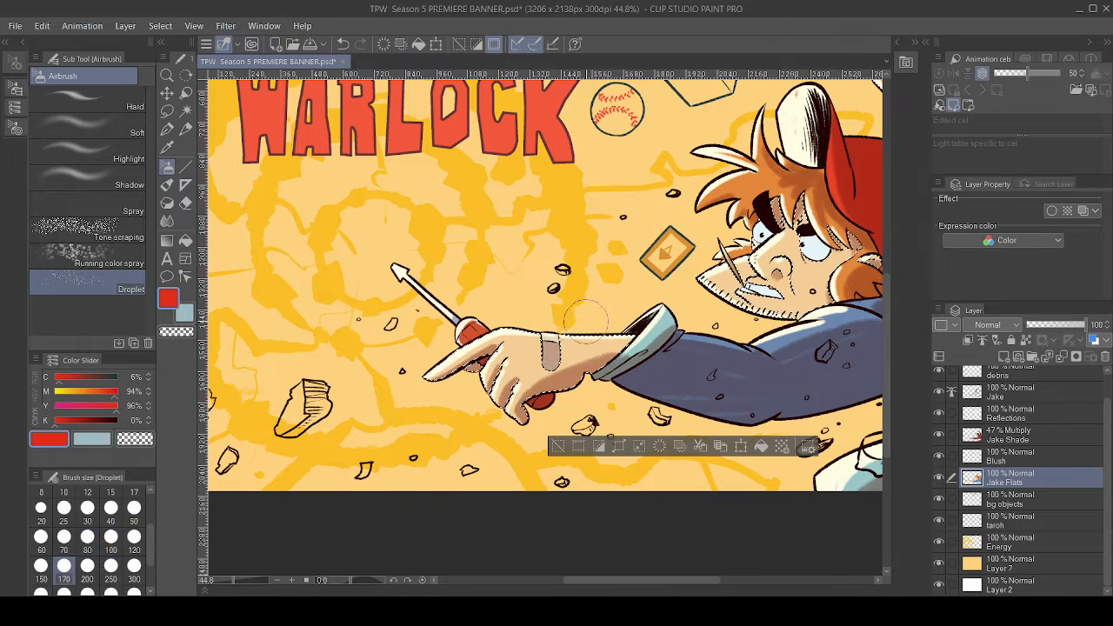
{"action": "left_click", "coordinate": [87, 126]}
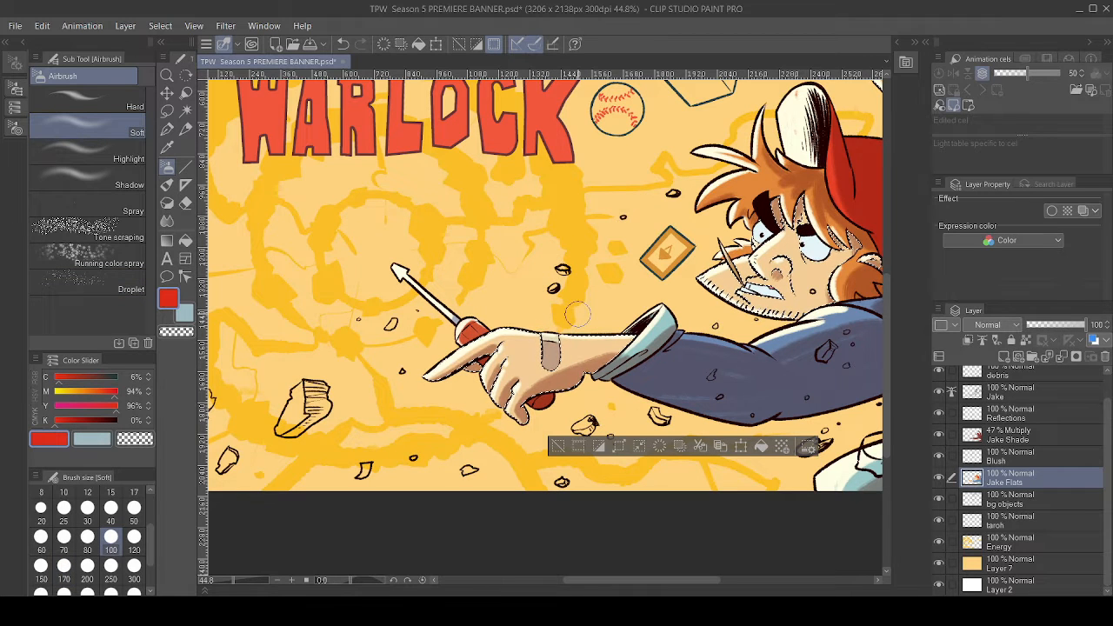
{"action": "left_click", "coordinate": [1021, 453]}
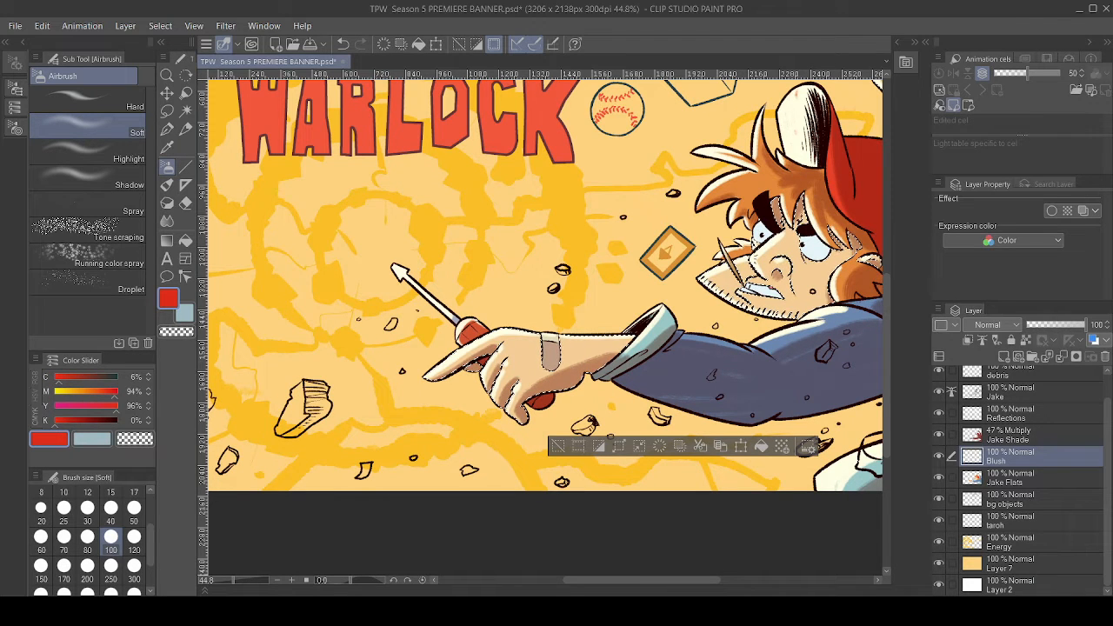
- Airbrush soft red blush onto the character's cheek and nose within the skin selection on the Blush layer
{"action": "scroll", "coordinate": [637, 300], "scroll_direction": "up", "scroll_amount": 1}
{"action": "left_click_drag", "start_coordinate": [636, 300], "coordinate": [604, 268]}
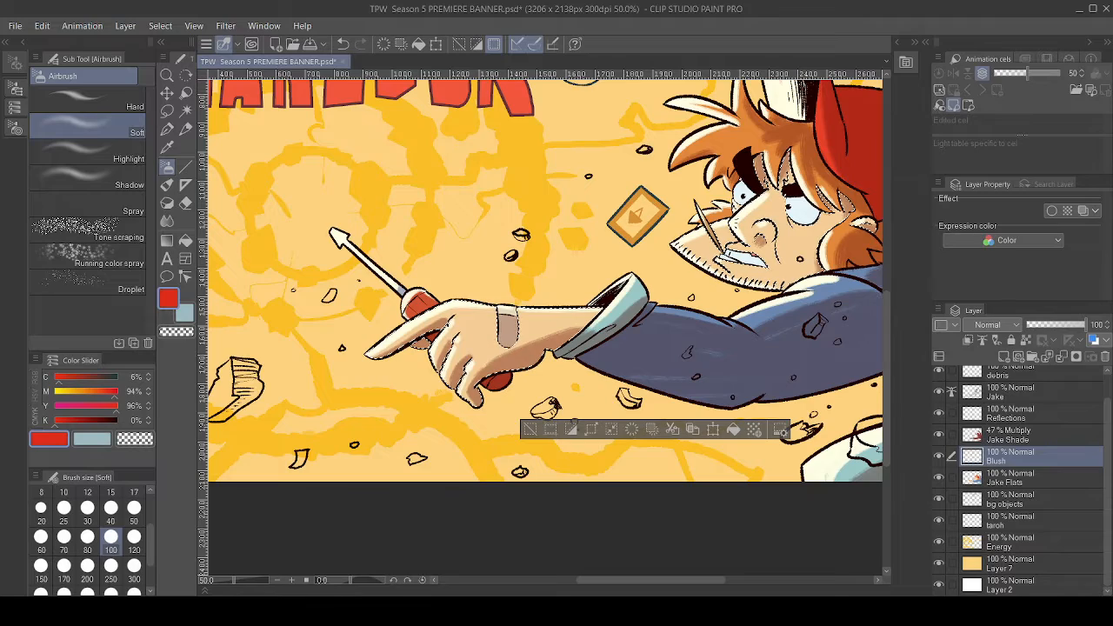
{"action": "left_click_drag", "start_coordinate": [861, 256], "coordinate": [648, 352]}
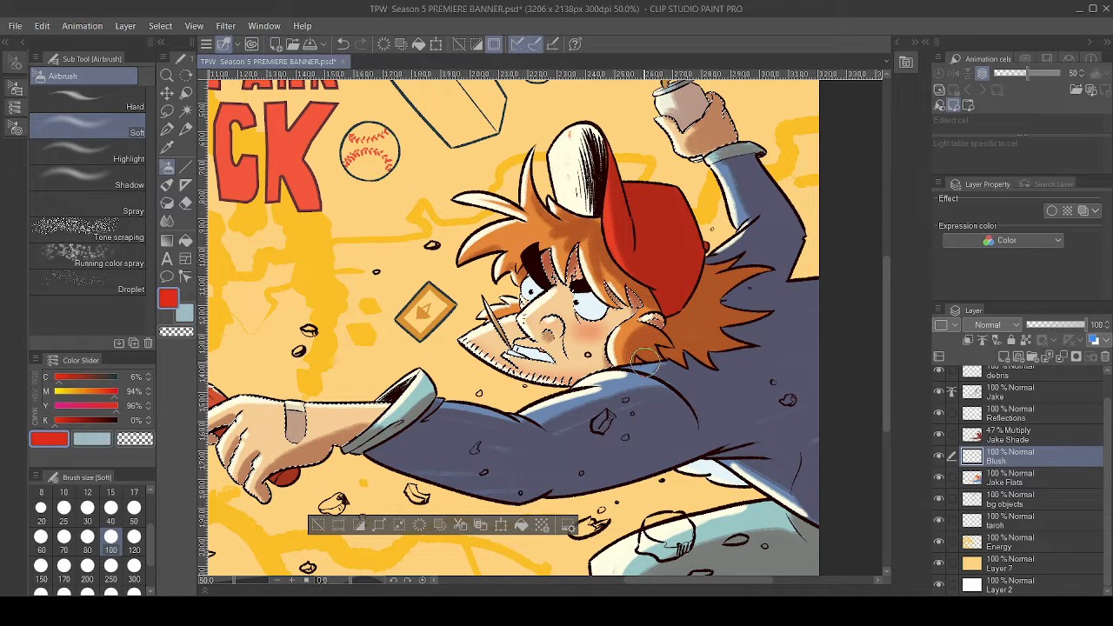
{"action": "left_click_drag", "start_coordinate": [646, 362], "coordinate": [562, 442]}
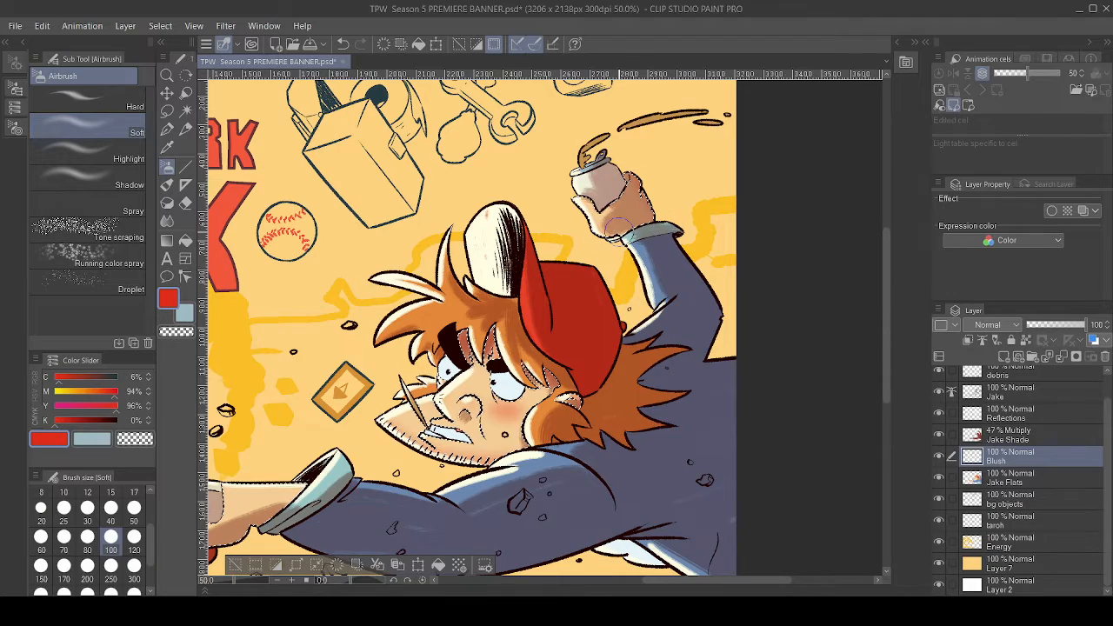
{"action": "left_click_drag", "start_coordinate": [619, 228], "coordinate": [783, 96]}
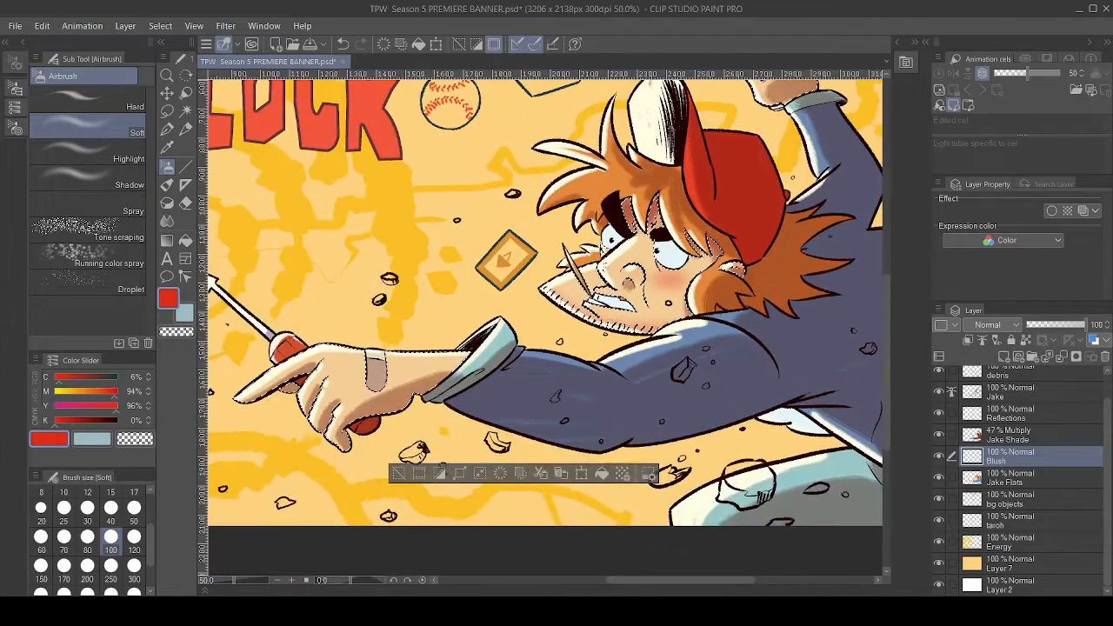
- Add soft red blush to the pointing hand and to the raised hand holding the can
{"action": "left_click_drag", "start_coordinate": [326, 348], "coordinate": [448, 295]}
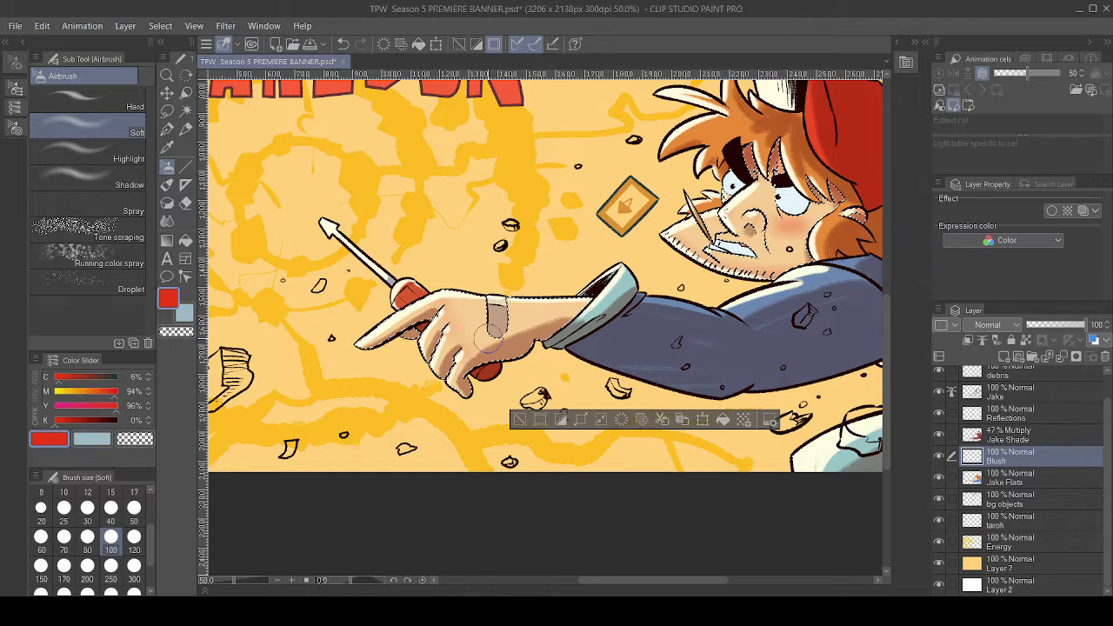
{"action": "left_click_drag", "start_coordinate": [487, 339], "coordinate": [363, 371]}
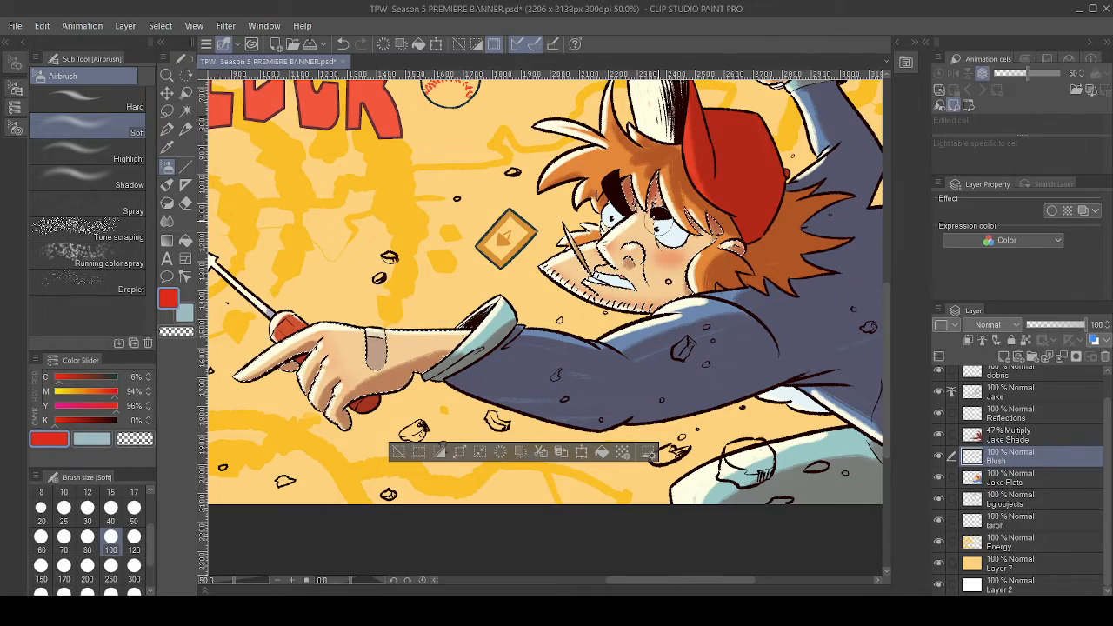
{"action": "left_click_drag", "start_coordinate": [661, 219], "coordinate": [511, 372]}
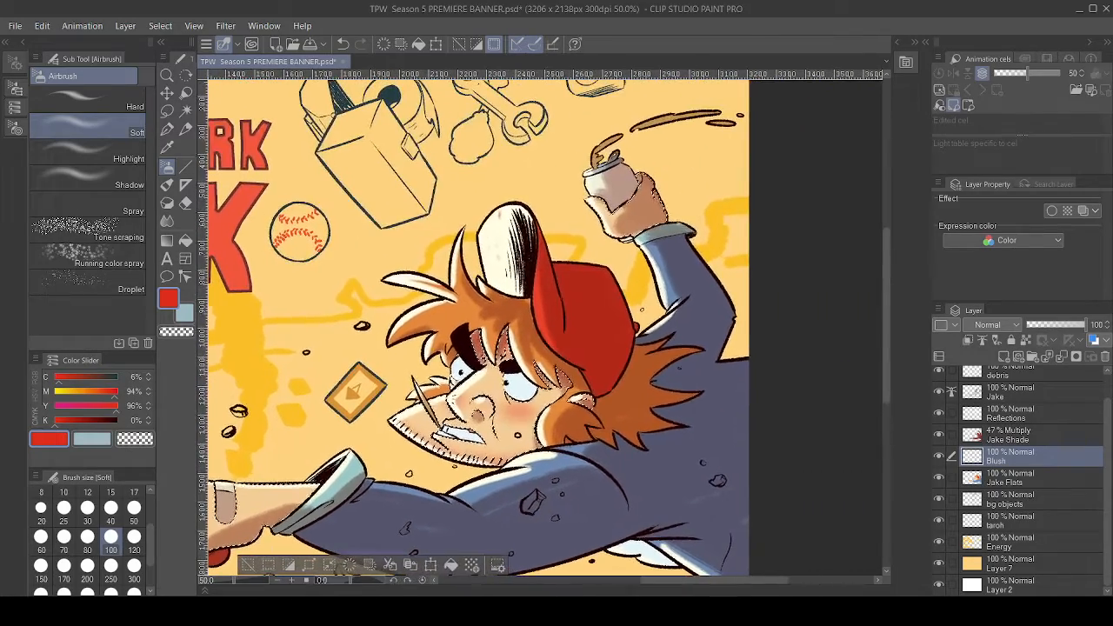
{"action": "left_click_drag", "start_coordinate": [641, 168], "coordinate": [669, 205]}
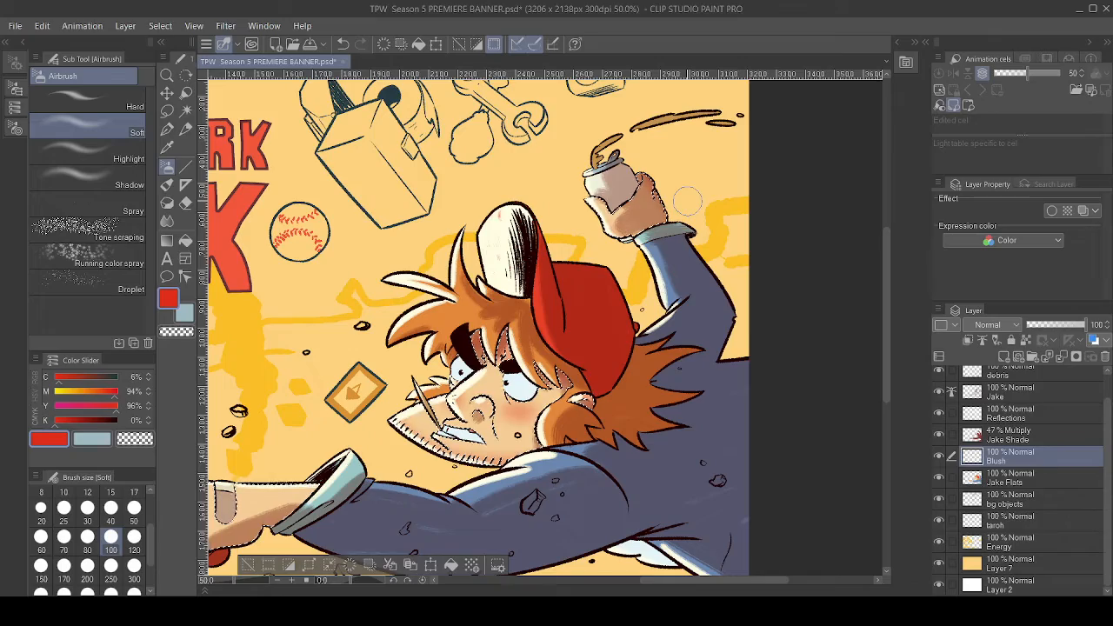
{"action": "left_click_drag", "start_coordinate": [531, 383], "coordinate": [733, 230]}
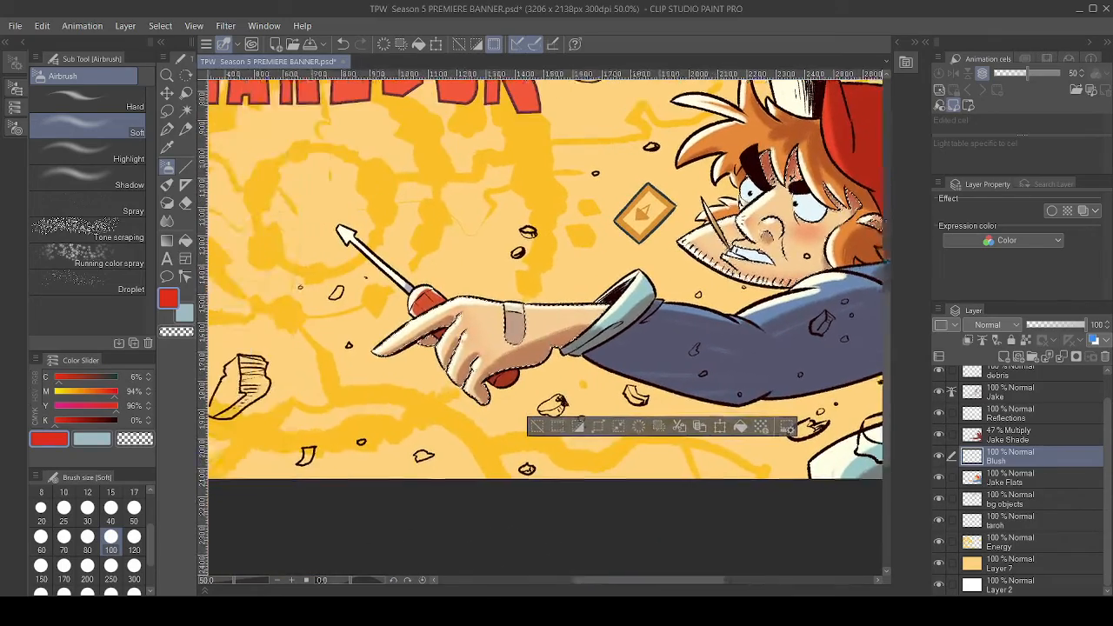
- Tone down the blush on the hands and cheek with the Soft eraser at size 250
{"action": "key", "text": "e"}
{"action": "left_click", "coordinate": [87, 127]}
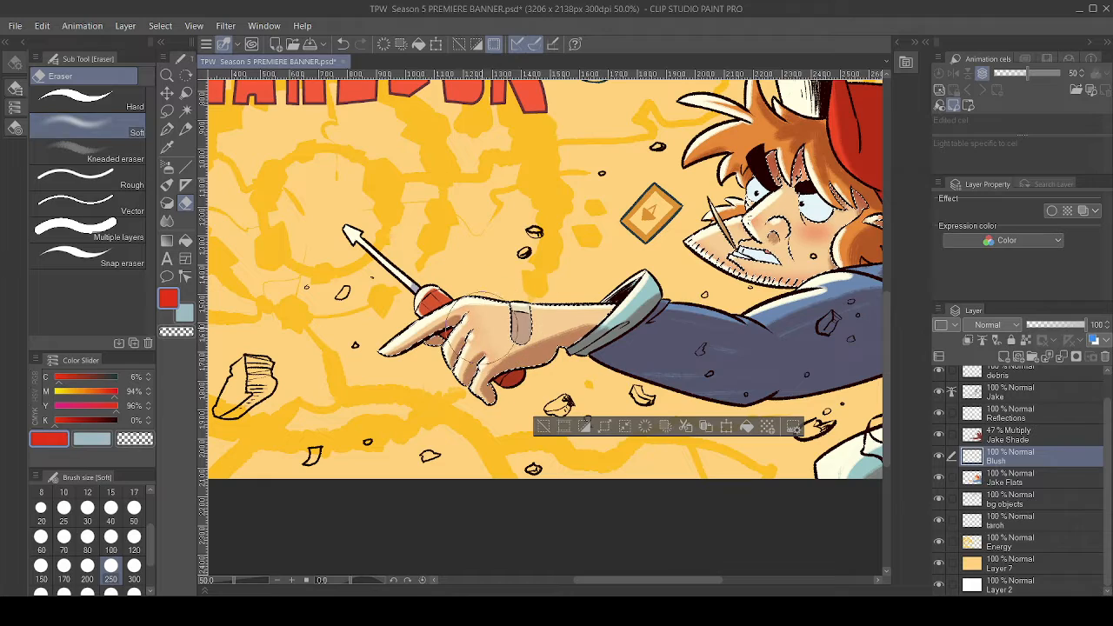
{"action": "left_click_drag", "start_coordinate": [609, 330], "coordinate": [445, 383]}
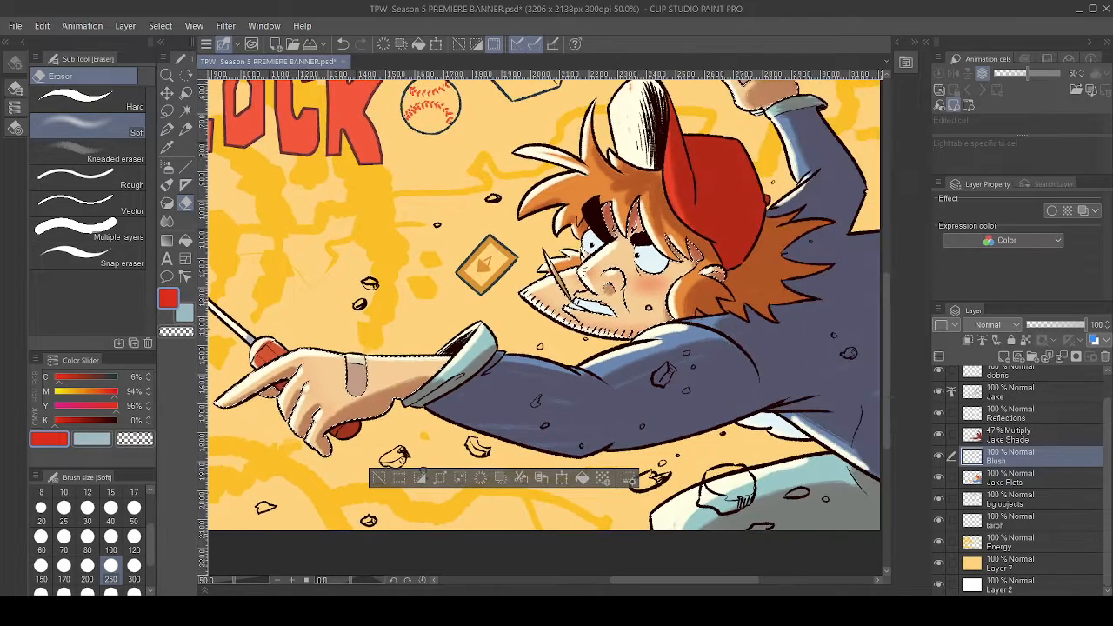
{"action": "left_click_drag", "start_coordinate": [713, 294], "coordinate": [706, 292]}
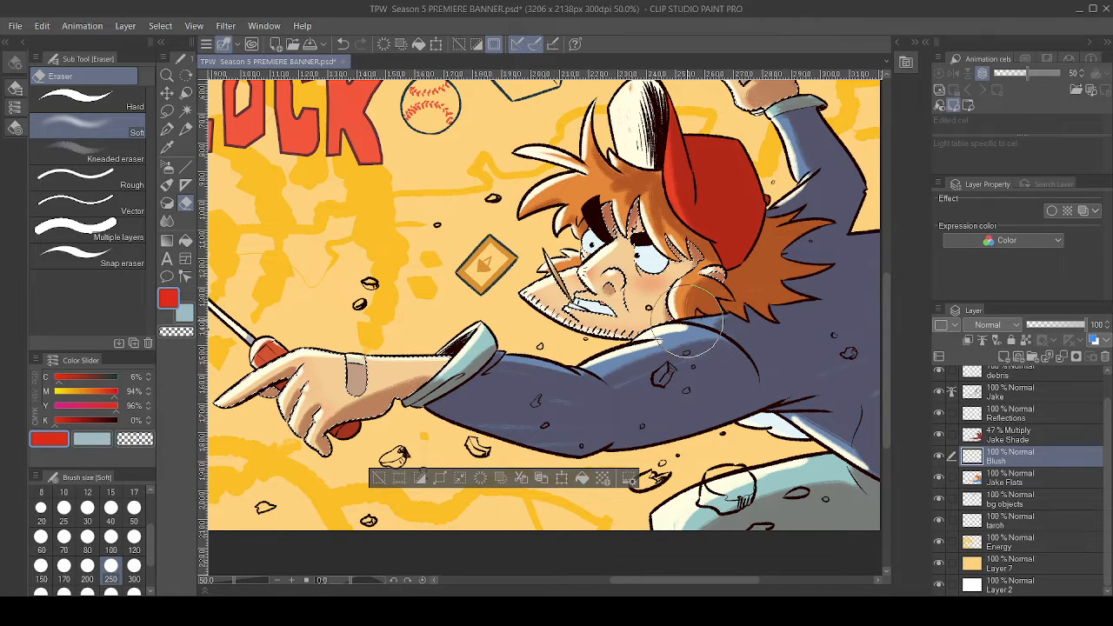
{"action": "left_click_drag", "start_coordinate": [692, 341], "coordinate": [774, 322]}
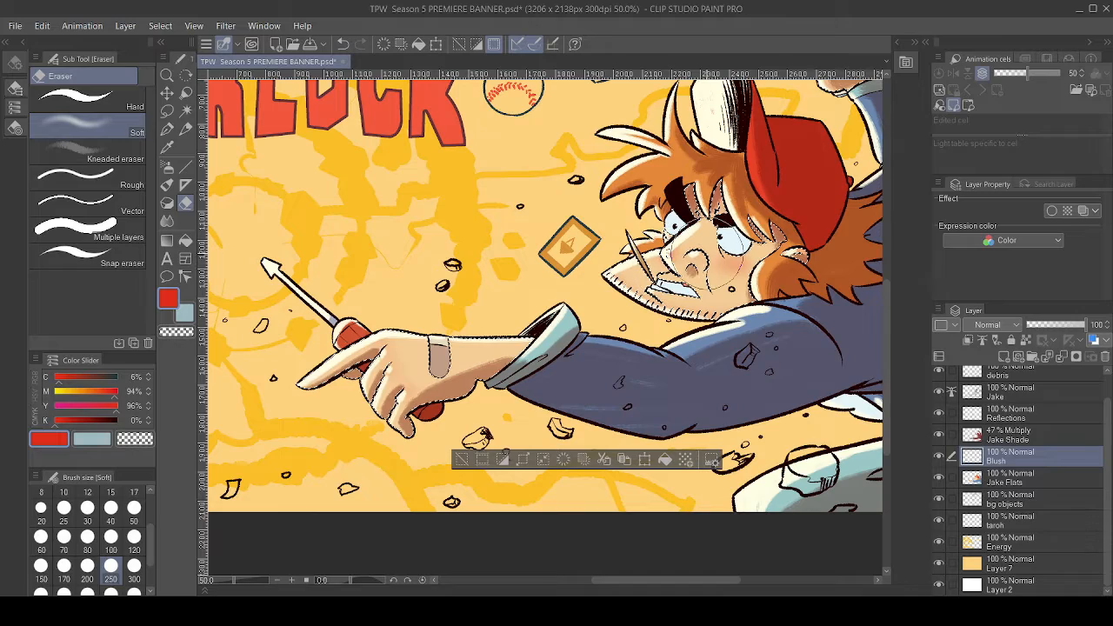
{"action": "left_click_drag", "start_coordinate": [708, 255], "coordinate": [510, 436]}
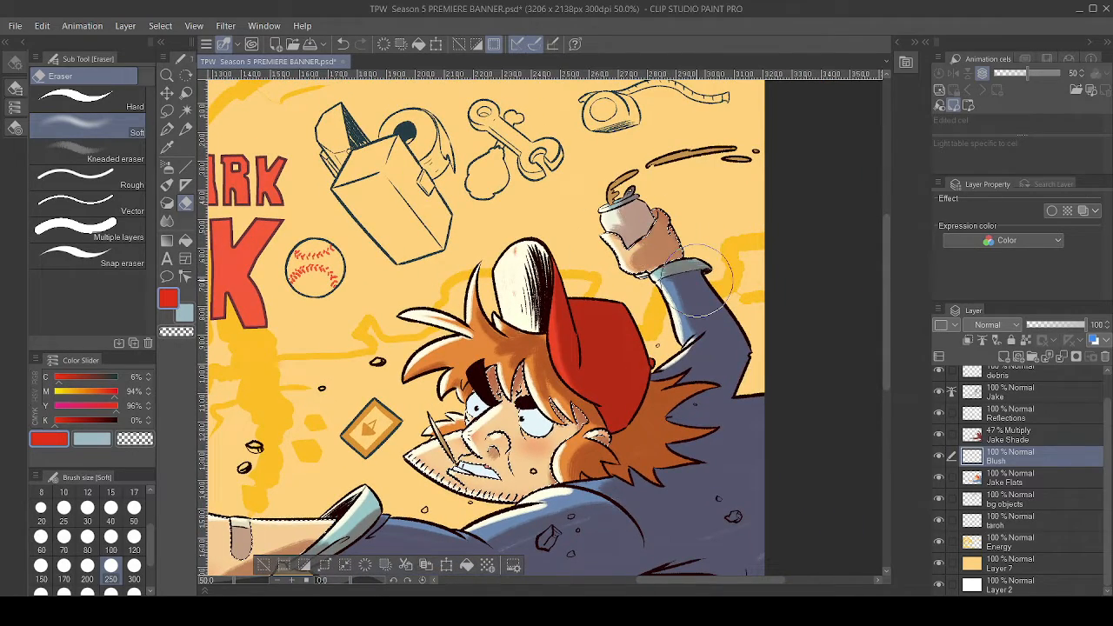
{"action": "left_click_drag", "start_coordinate": [658, 345], "coordinate": [809, 163]}
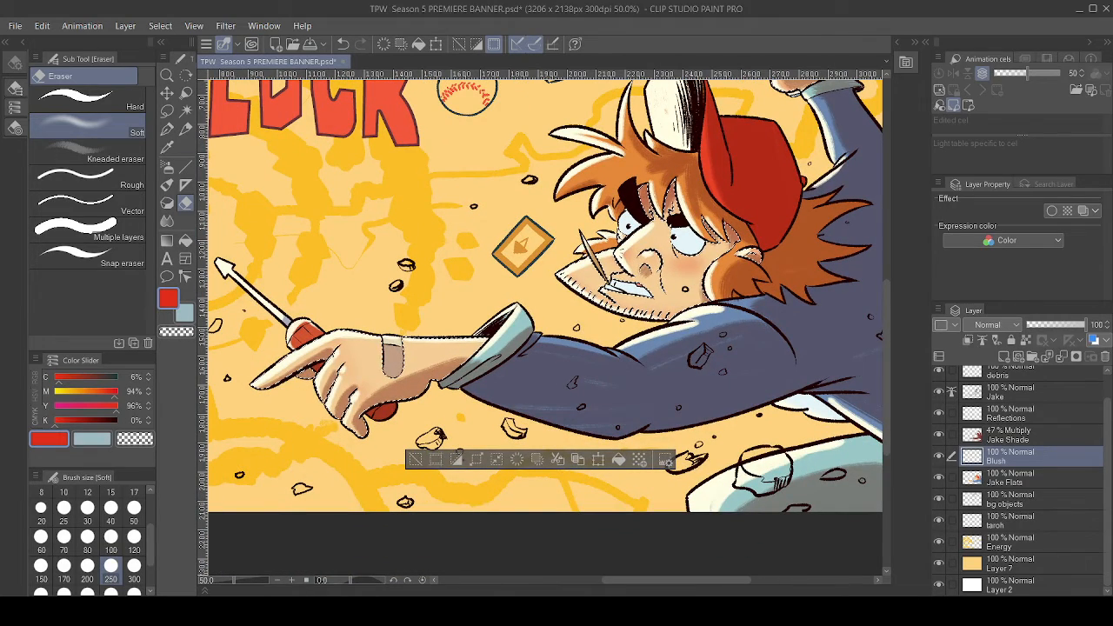
- Deselect the skin area and soften the Reflections layer's highlights on the cap brim, hair and face with the Soft eraser
{"action": "left_click", "coordinate": [1009, 414]}
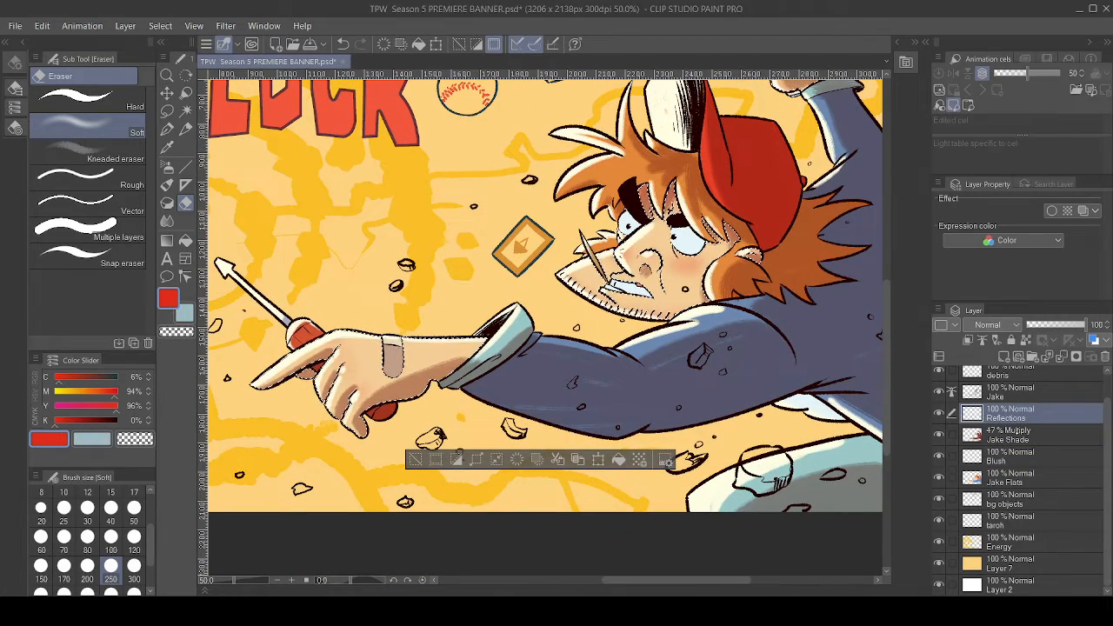
{"action": "key", "text": "ctrl+d"}
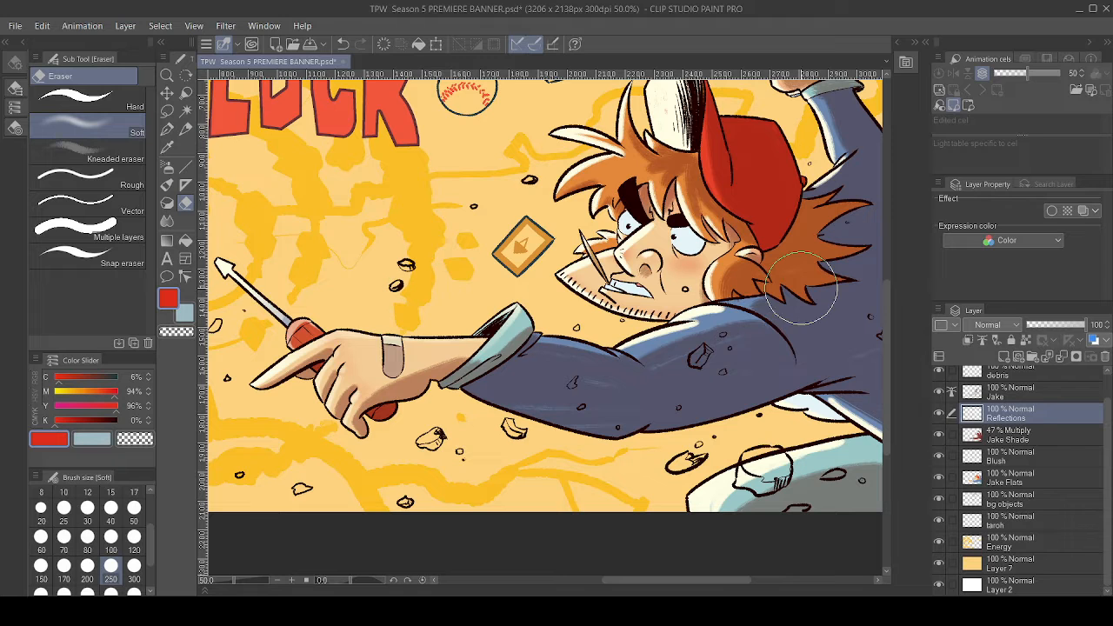
{"action": "left_click_drag", "start_coordinate": [804, 288], "coordinate": [710, 329]}
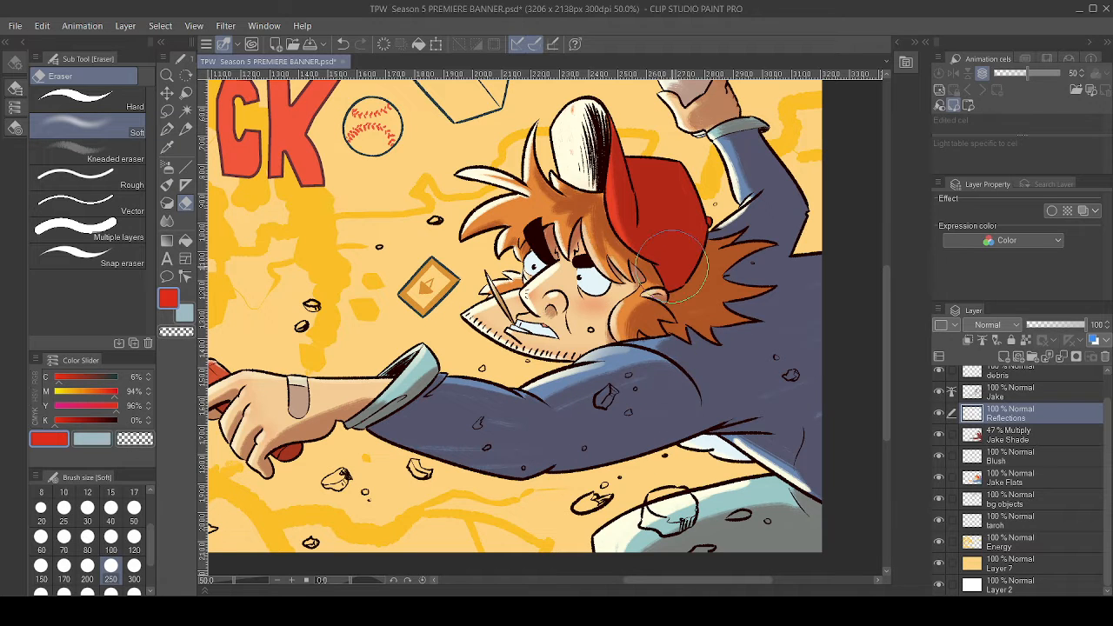
{"action": "mouse_move", "coordinate": [671, 266]}
{"action": "left_mouse_down"}
{"action": "mouse_move", "coordinate": [610, 213]}
{"action": "mouse_move", "coordinate": [645, 267]}
{"action": "mouse_move", "coordinate": [606, 87]}
{"action": "mouse_move", "coordinate": [555, 200]}
{"action": "mouse_move", "coordinate": [599, 187]}
{"action": "mouse_move", "coordinate": [661, 104]}
{"action": "left_mouse_up"}
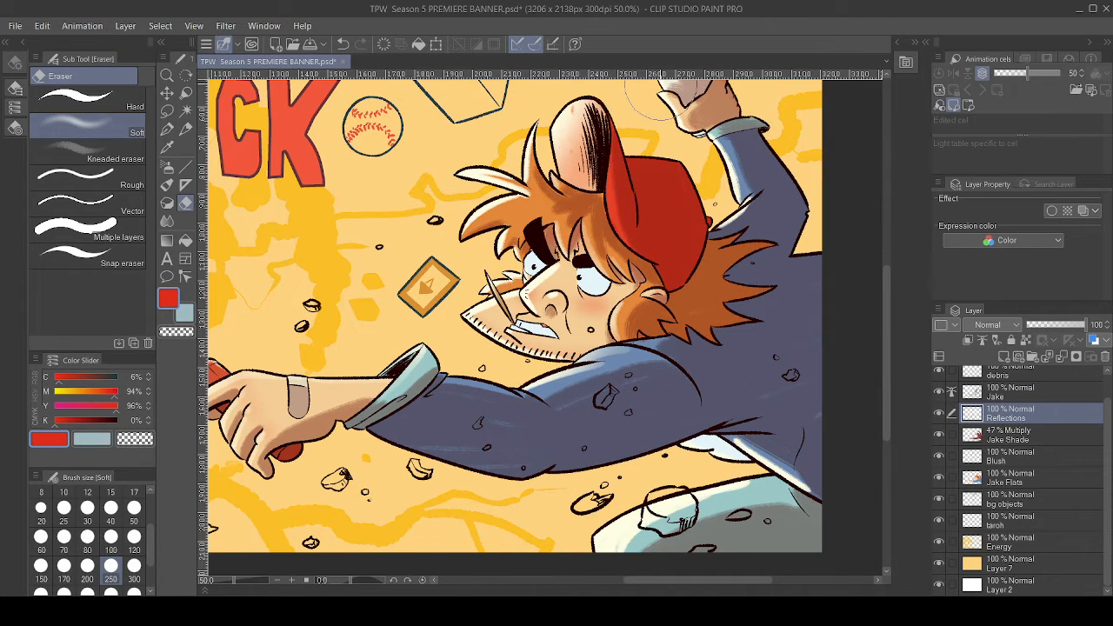
{"action": "left_click_drag", "start_coordinate": [528, 181], "coordinate": [478, 141]}
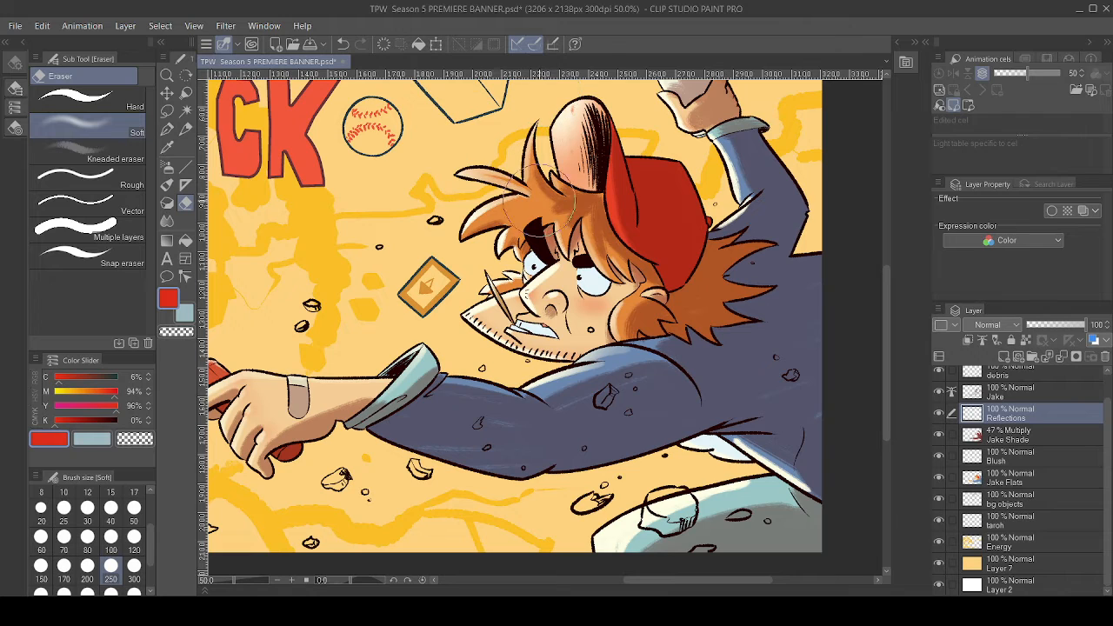
{"action": "left_click_drag", "start_coordinate": [525, 284], "coordinate": [530, 289]}
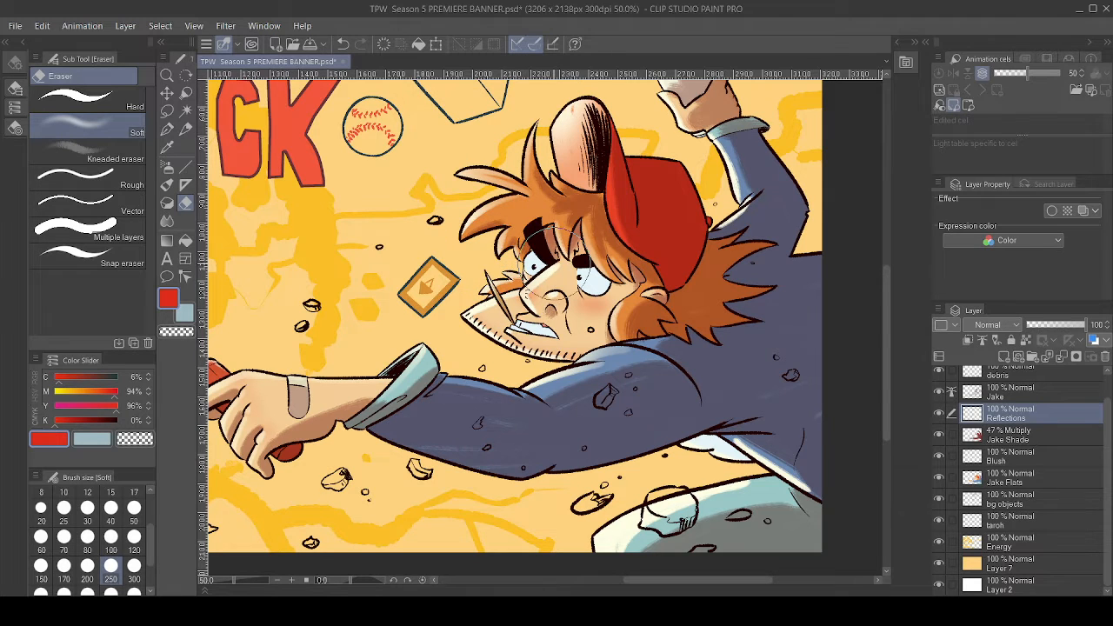
{"action": "mouse_move", "coordinate": [594, 261]}
{"action": "left_mouse_down"}
{"action": "mouse_move", "coordinate": [567, 266]}
{"action": "mouse_move", "coordinate": [572, 345]}
{"action": "left_mouse_up"}
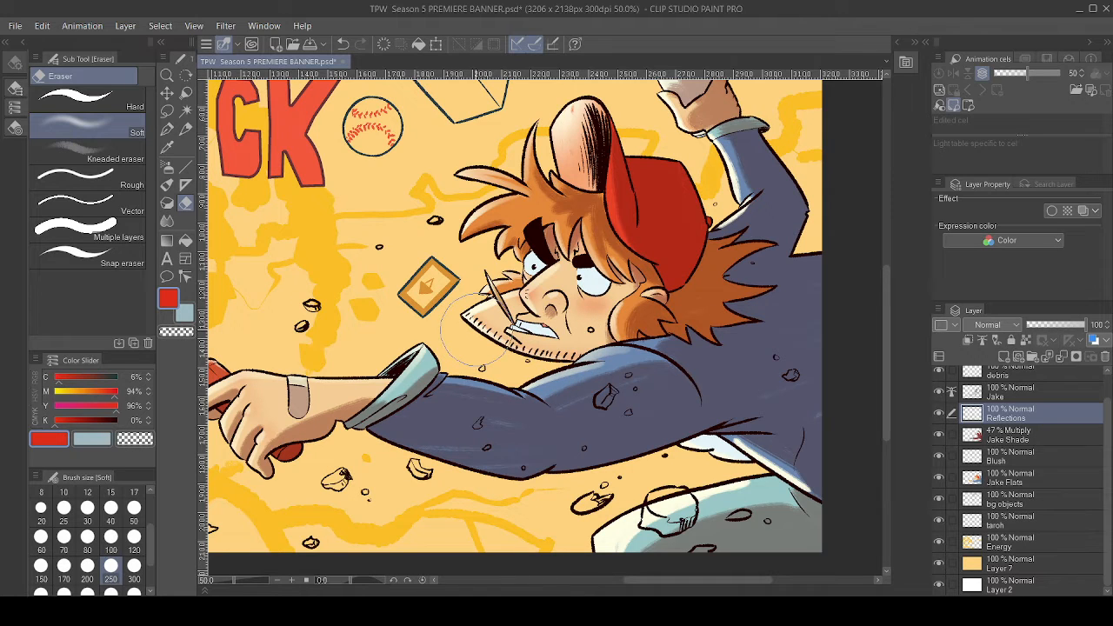
{"action": "mouse_move", "coordinate": [478, 326]}
{"action": "left_mouse_down"}
{"action": "mouse_move", "coordinate": [558, 273]}
{"action": "mouse_move", "coordinate": [491, 334]}
{"action": "left_mouse_up"}
- Softly erase the Reflections highlights on the cap's underside, the jacket shoulder and the jeans
{"action": "scroll", "coordinate": [545, 287], "scroll_direction": "down", "scroll_amount": 3}
{"action": "scroll", "coordinate": [545, 287], "scroll_direction": "up", "scroll_amount": 1}
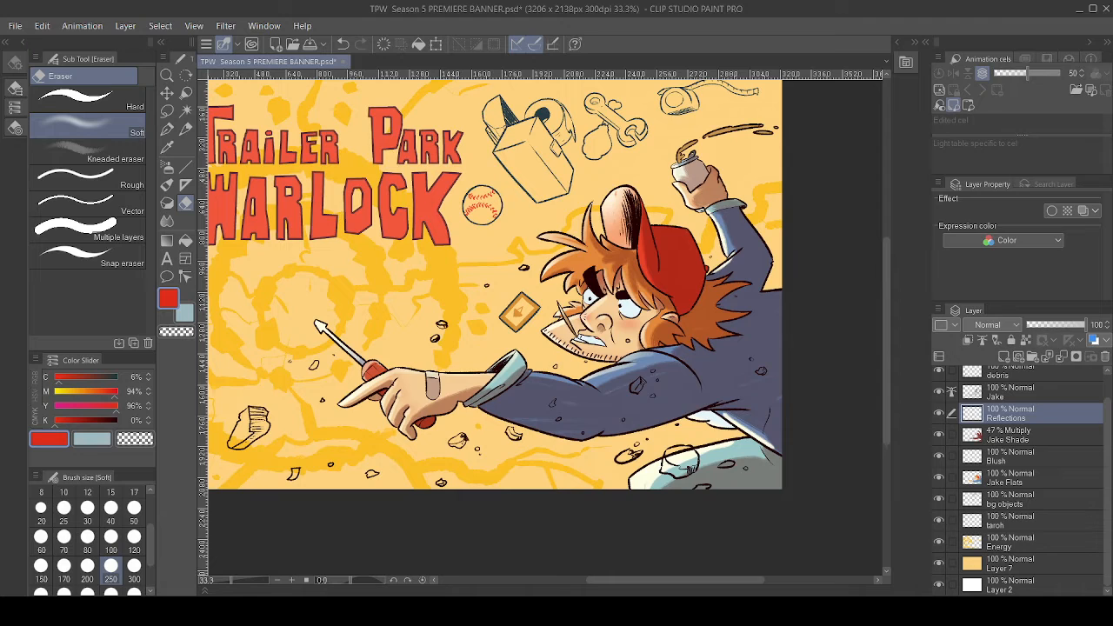
{"action": "left_click_drag", "start_coordinate": [646, 181], "coordinate": [632, 207]}
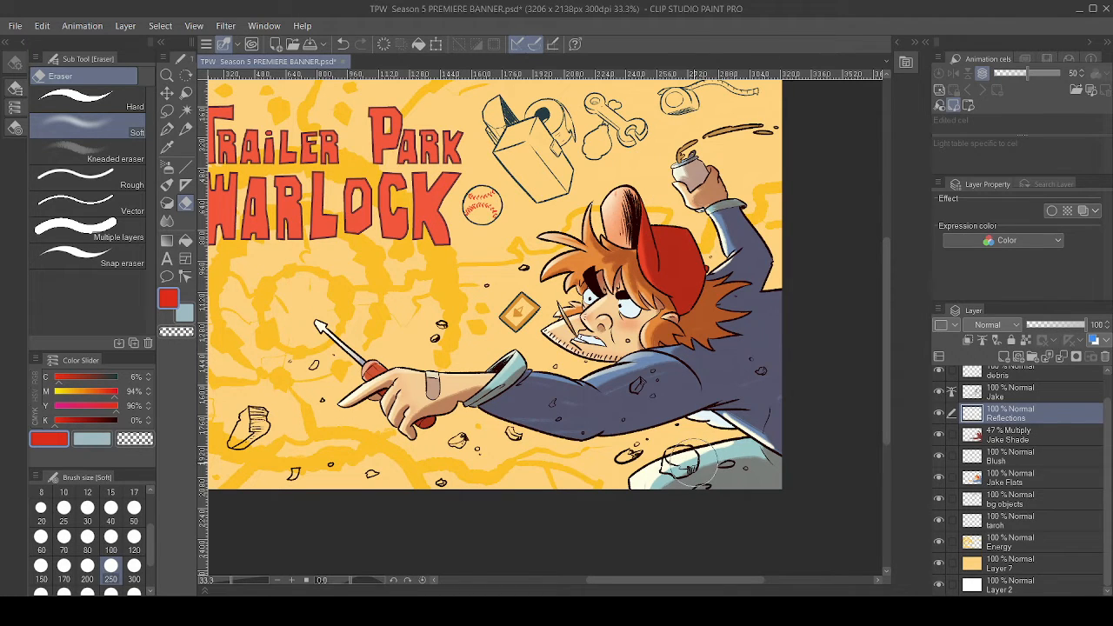
{"action": "mouse_move", "coordinate": [684, 461]}
{"action": "left_mouse_down"}
{"action": "mouse_move", "coordinate": [696, 452]}
{"action": "mouse_move", "coordinate": [691, 461]}
{"action": "mouse_move", "coordinate": [685, 439]}
{"action": "left_mouse_up"}
{"action": "mouse_move", "coordinate": [735, 236]}
{"action": "left_mouse_down"}
{"action": "mouse_move", "coordinate": [750, 252]}
{"action": "mouse_move", "coordinate": [735, 291]}
{"action": "left_mouse_up"}
{"action": "left_click_drag", "start_coordinate": [737, 448], "coordinate": [727, 459]}
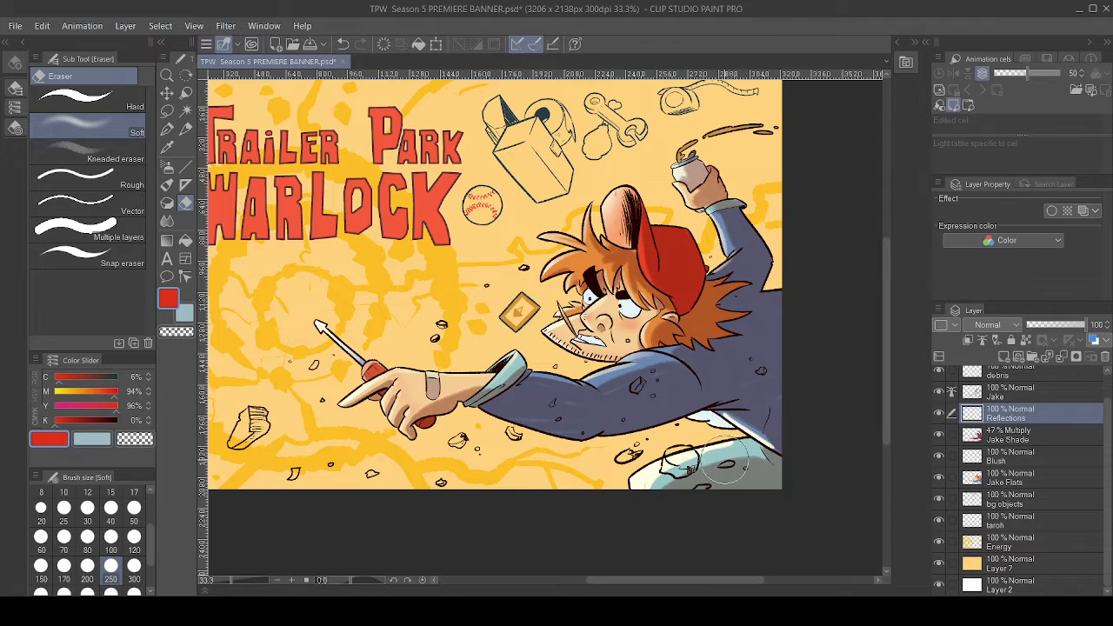
- Make Jake Shade the active layer and softly lighten its shading on the cap, hair and face
{"action": "left_click", "coordinate": [1017, 432]}
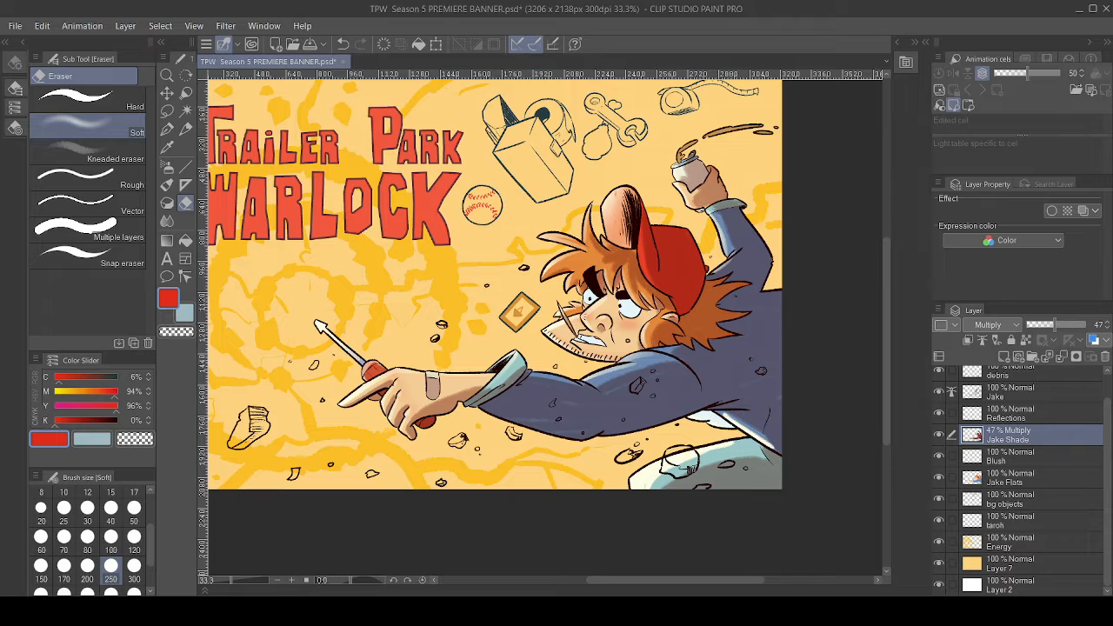
{"action": "left_click_drag", "start_coordinate": [626, 391], "coordinate": [564, 328]}
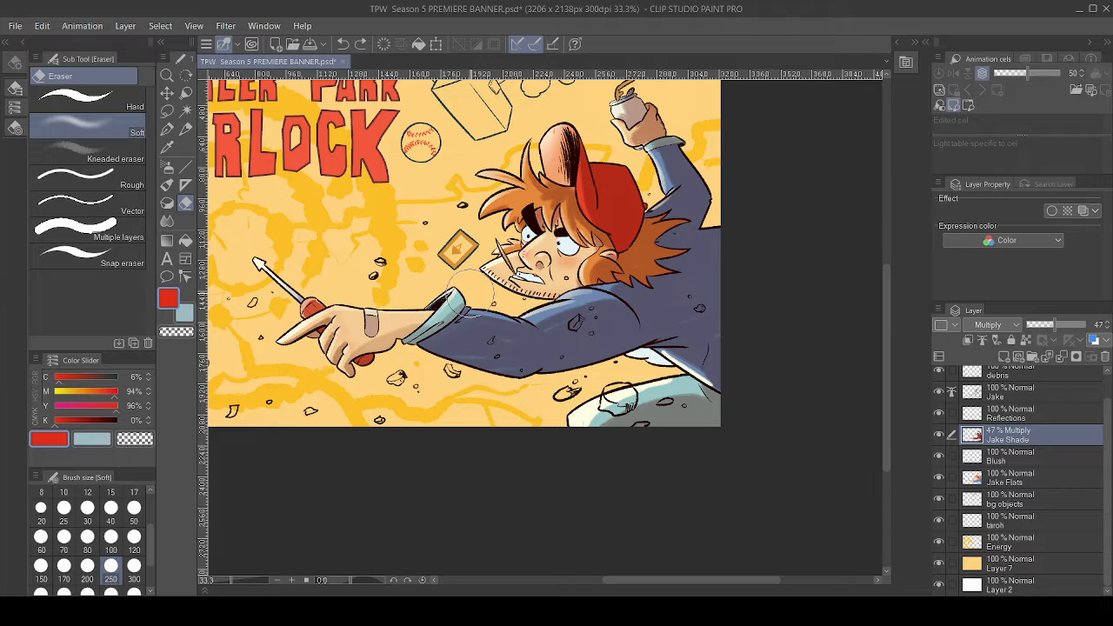
{"action": "key", "text": "ctrl+z"}
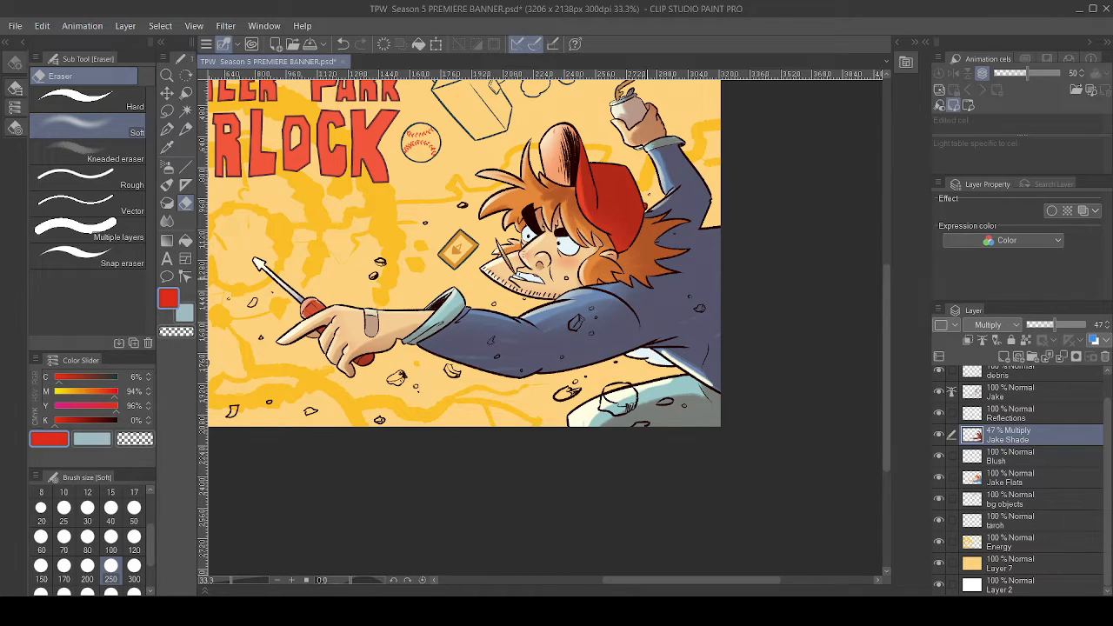
{"action": "key", "text": "ctrl+z"}
{"action": "left_click_drag", "start_coordinate": [583, 271], "coordinate": [640, 272]}
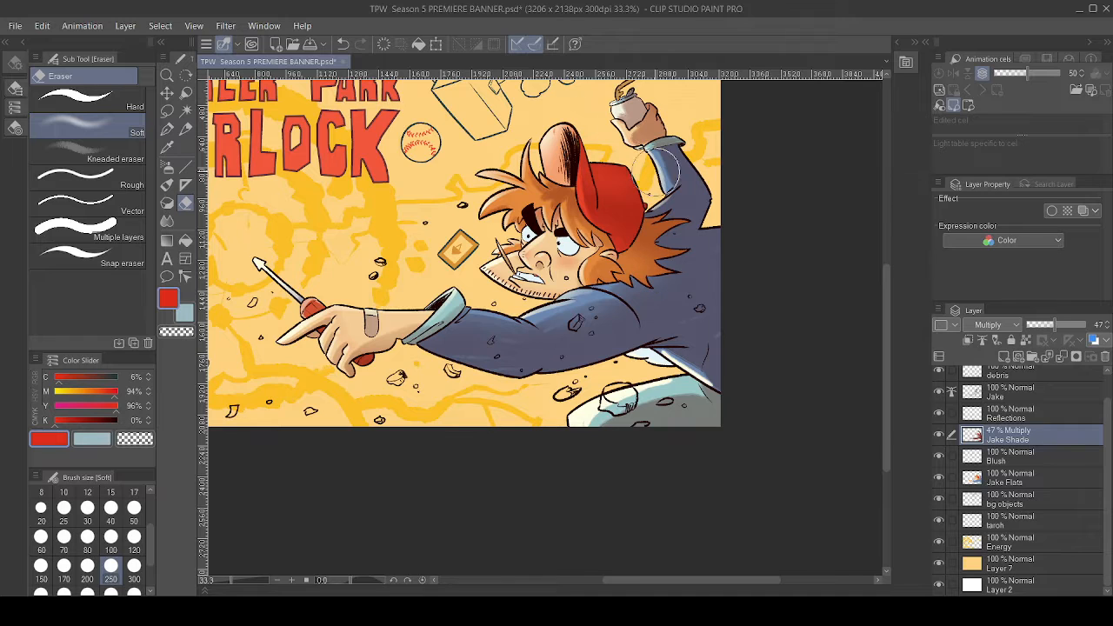
{"action": "left_click_drag", "start_coordinate": [527, 228], "coordinate": [571, 231]}
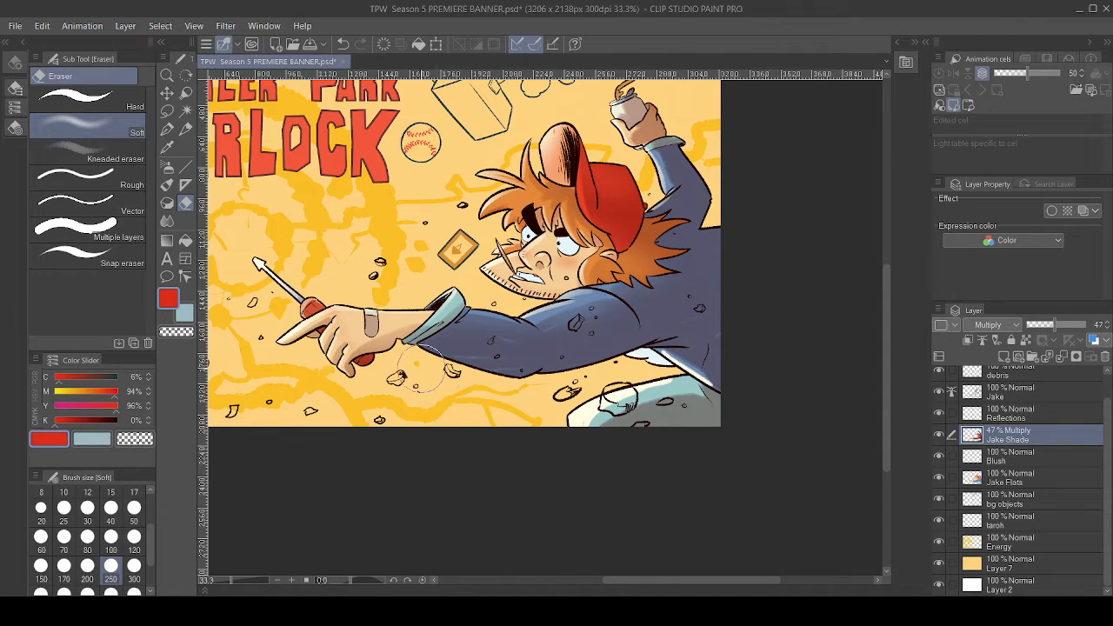
- Enlarge the Soft eraser and lighten the Jake Shade shading along the jacket's lower edge and the jeans
{"action": "left_click_drag", "start_coordinate": [433, 369], "coordinate": [652, 354]}
{"action": "key", "text": "ctrl+z"}
{"action": "left_click", "coordinate": [87, 570]}
{"action": "mouse_move", "coordinate": [439, 374]}
{"action": "left_mouse_down"}
{"action": "mouse_move", "coordinate": [470, 373]}
{"action": "mouse_move", "coordinate": [675, 362]}
{"action": "left_mouse_up"}
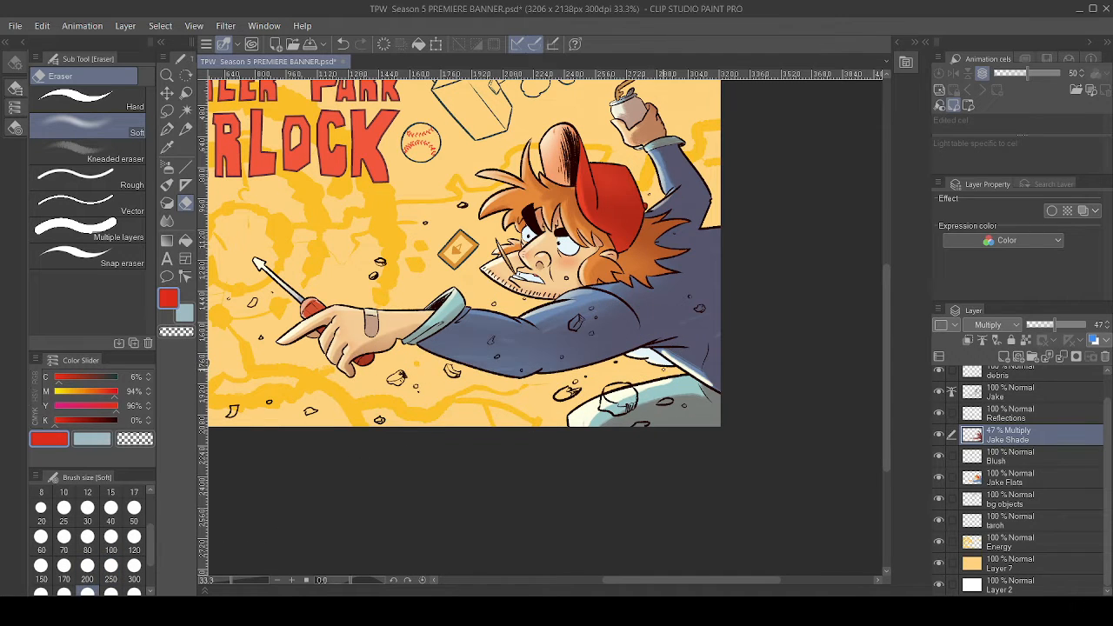
{"action": "key", "text": "ctrl+z"}
{"action": "mouse_move", "coordinate": [565, 379]}
{"action": "left_mouse_down"}
{"action": "mouse_move", "coordinate": [705, 353]}
{"action": "mouse_move", "coordinate": [673, 314]}
{"action": "mouse_move", "coordinate": [705, 382]}
{"action": "left_mouse_up"}
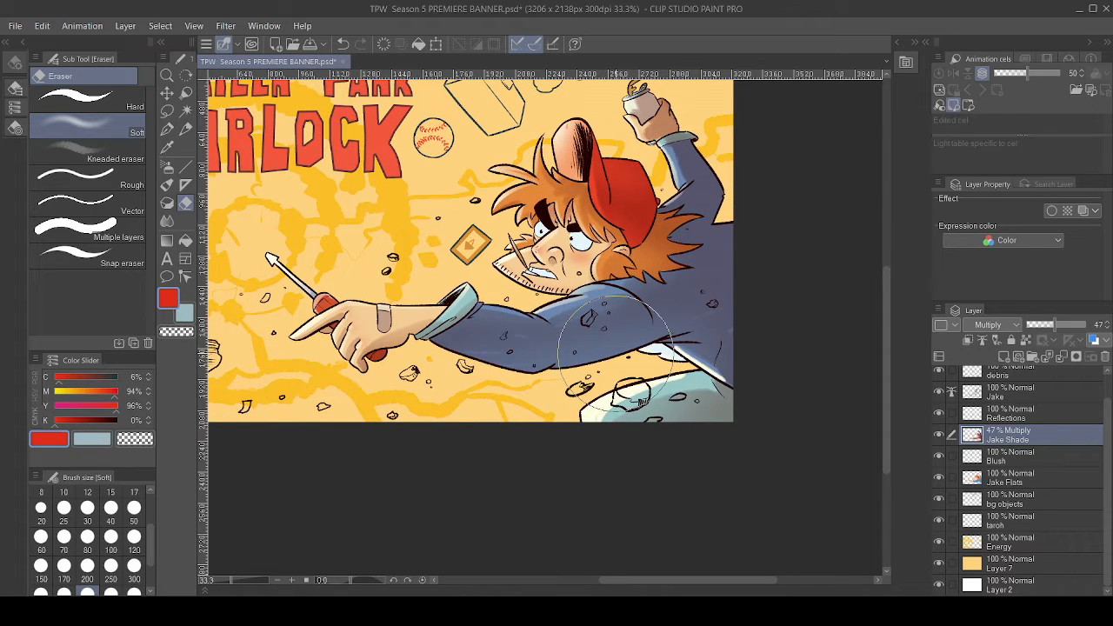
{"action": "left_click_drag", "start_coordinate": [613, 348], "coordinate": [501, 416]}
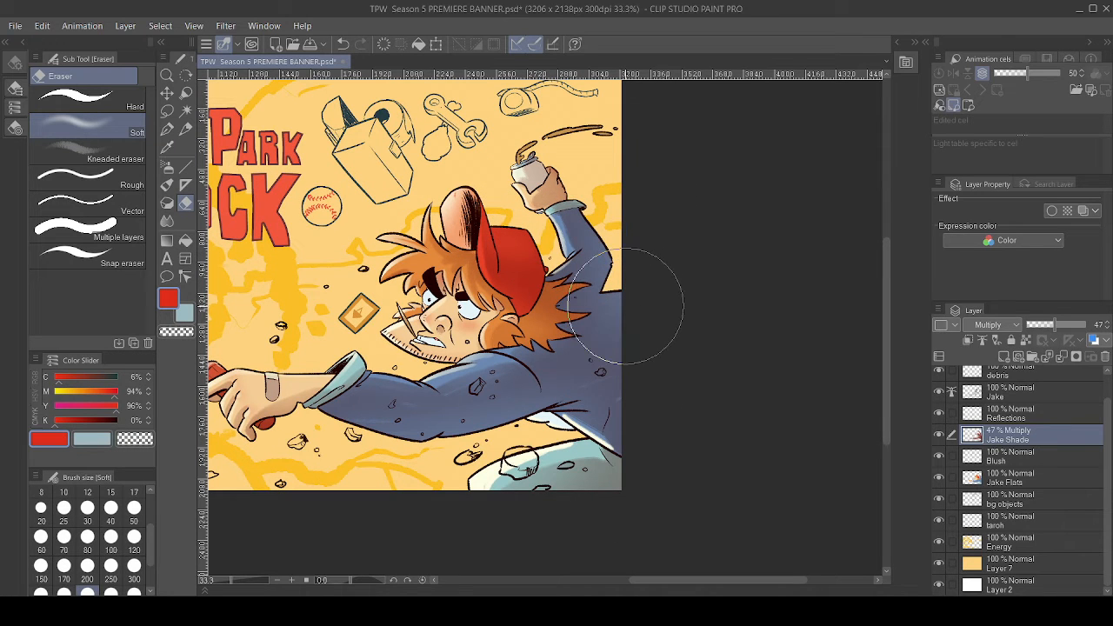
- Save the banner file
{"action": "left_click_drag", "start_coordinate": [626, 305], "coordinate": [763, 234]}
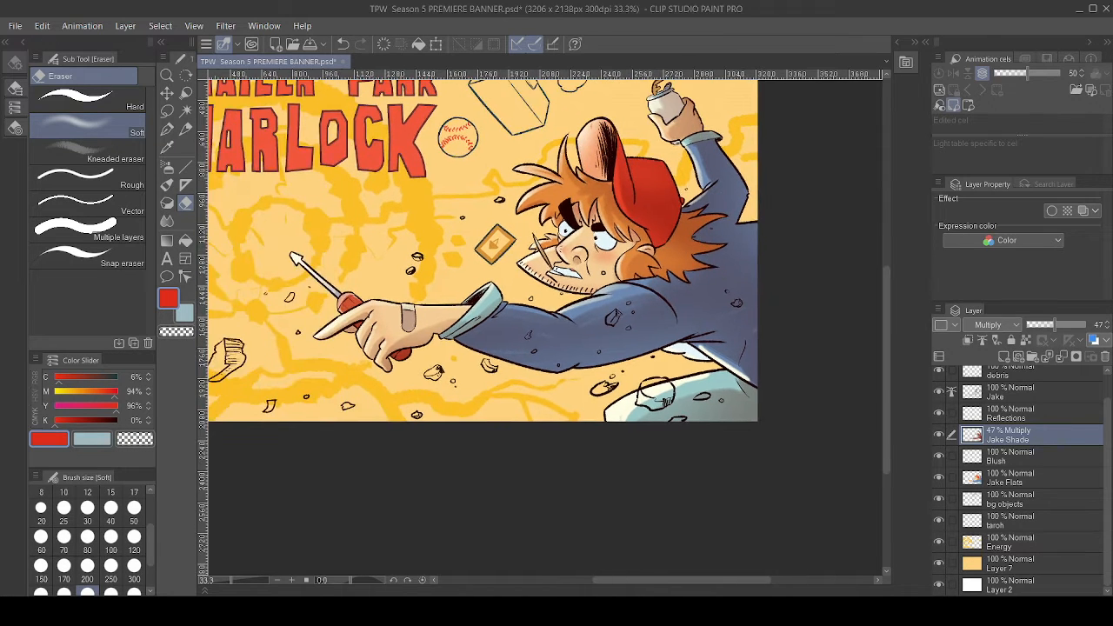
{"action": "scroll", "coordinate": [698, 328], "scroll_direction": "down", "scroll_amount": 3}
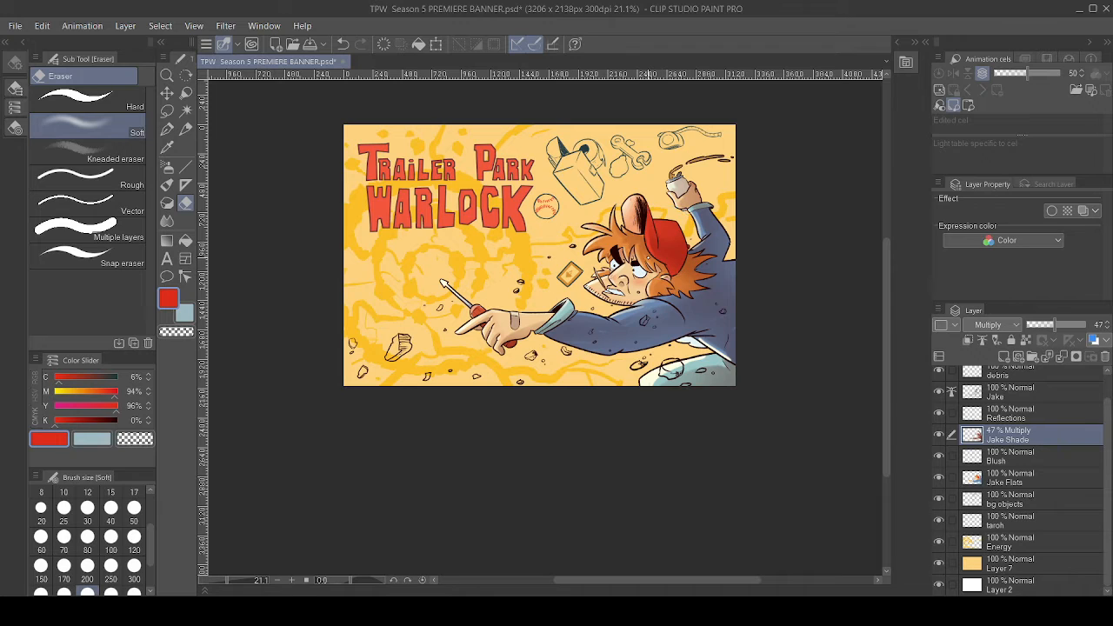
{"action": "key", "text": "ctrl+s"}
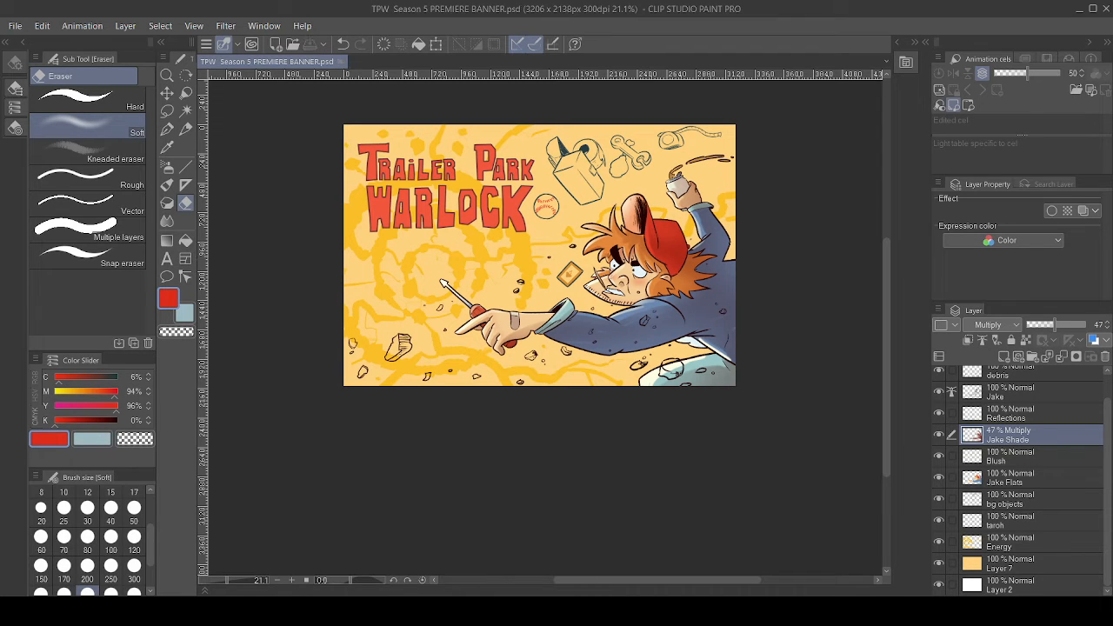